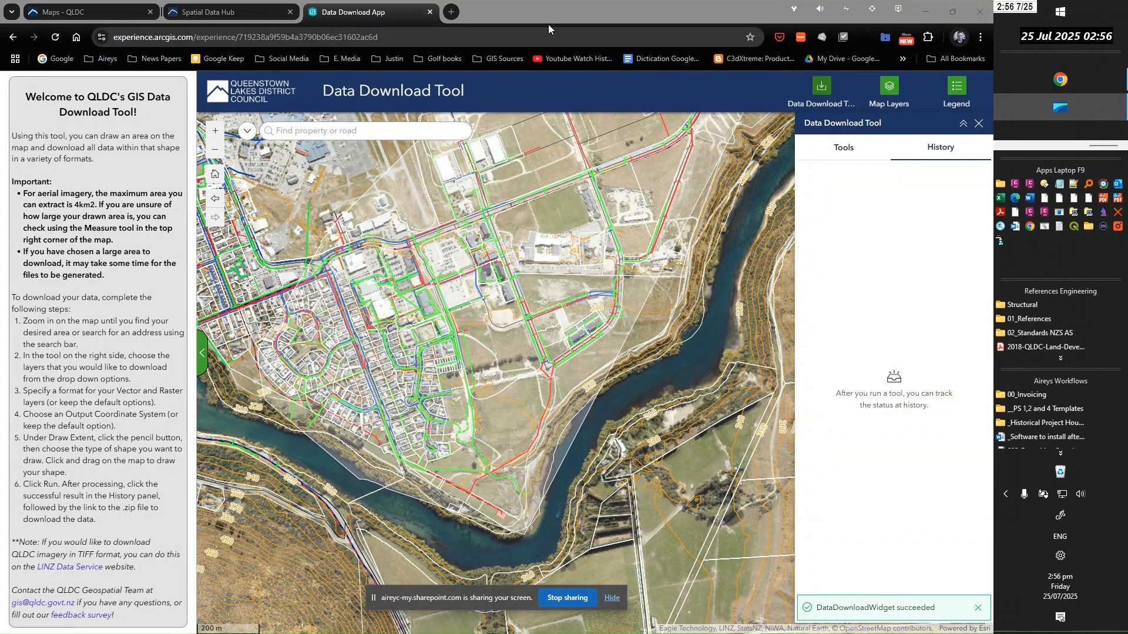
Switch to QGIS and review the vector source settings in the Data Source Manager, closing it again
drag(520, 6, 1127, 105)
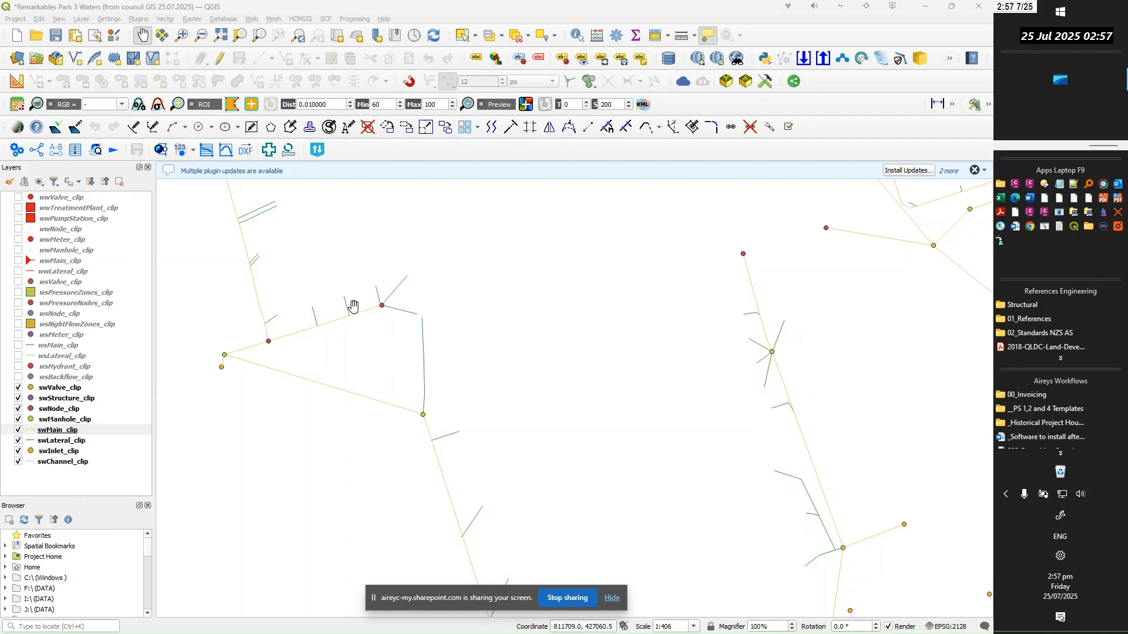
click(82, 20)
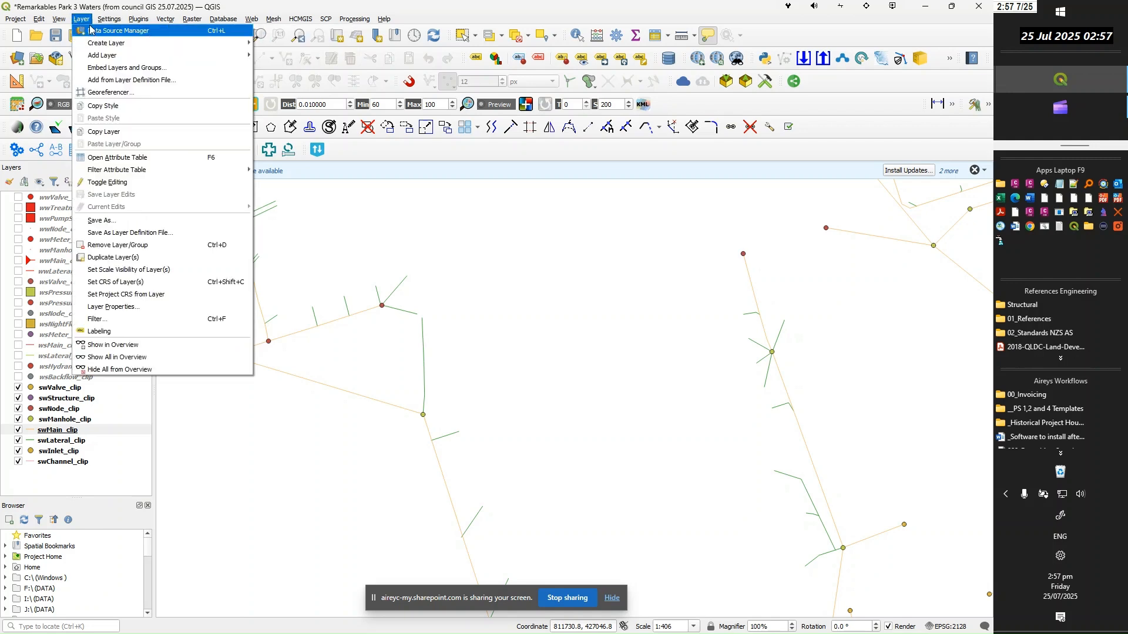
click(93, 31)
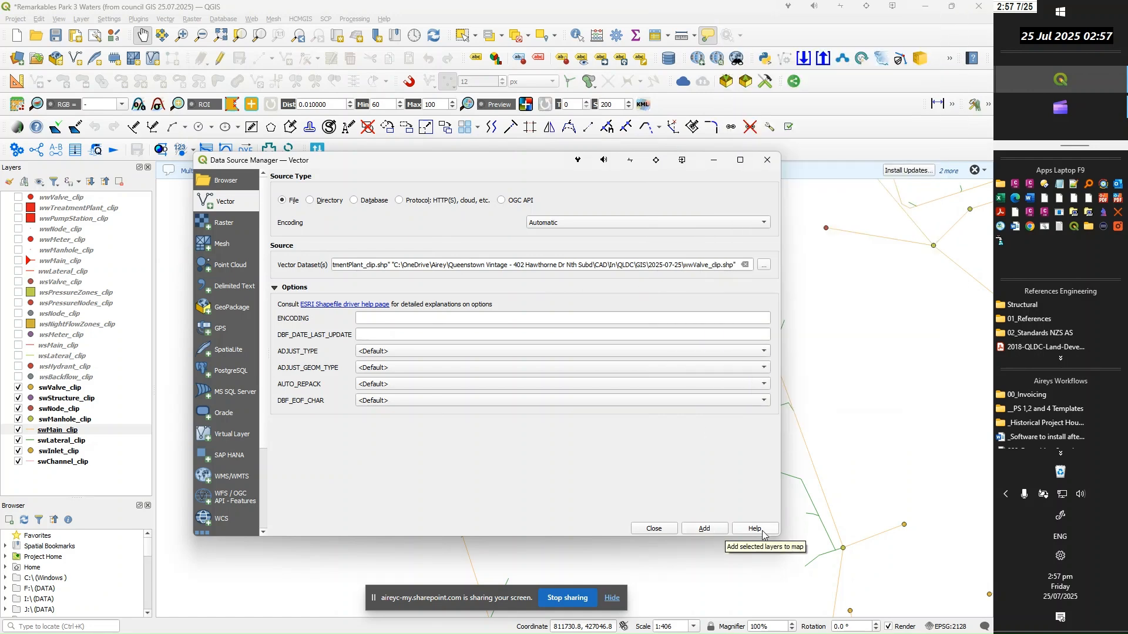
click(654, 528)
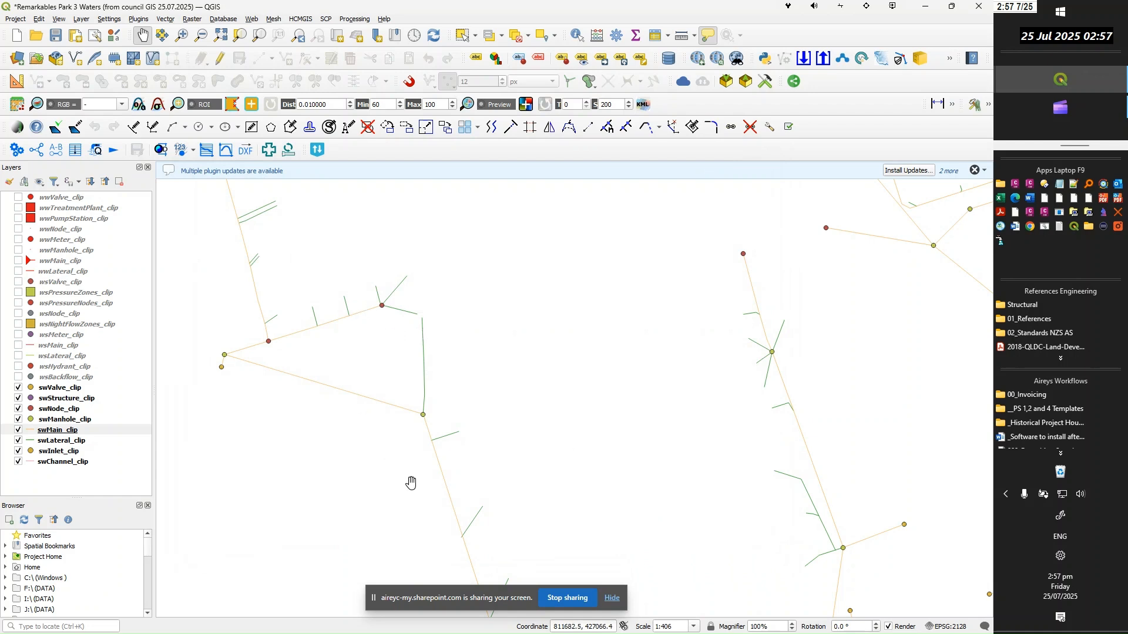
Change the line colour of the swMain_clip layer to green and apply the symbology
mouse_move(430, 448)
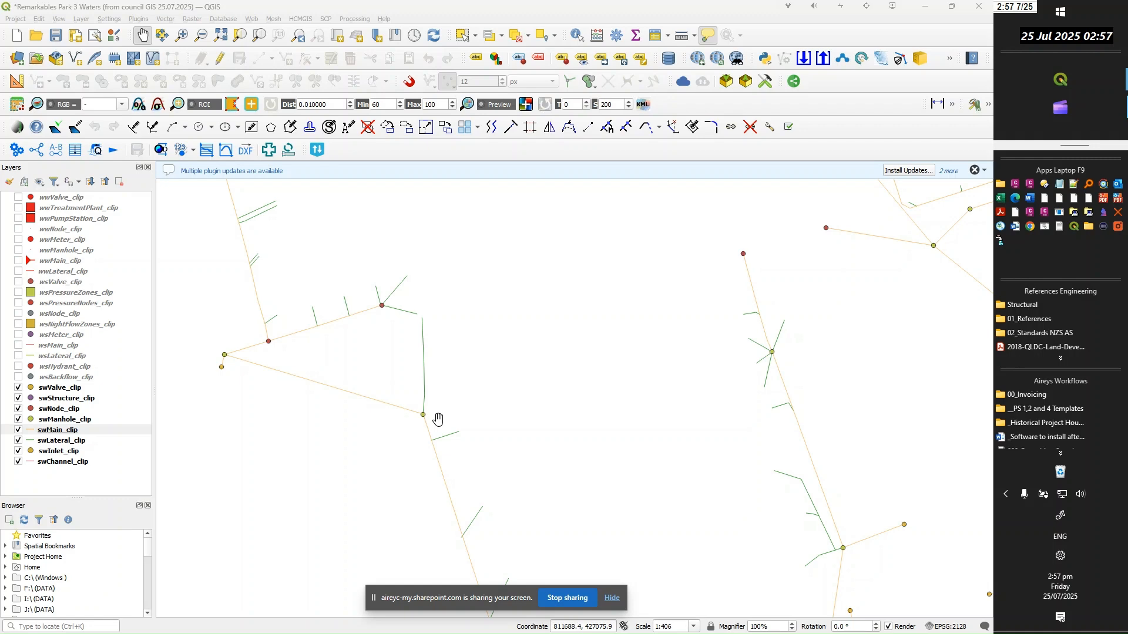
click(59, 433)
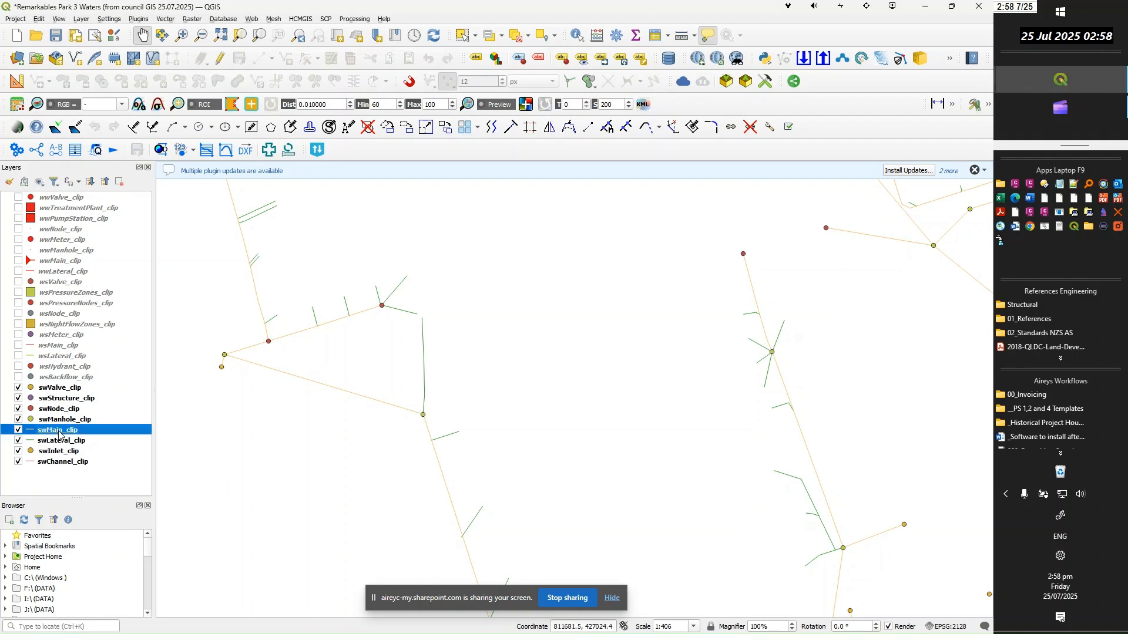
double_click(60, 435)
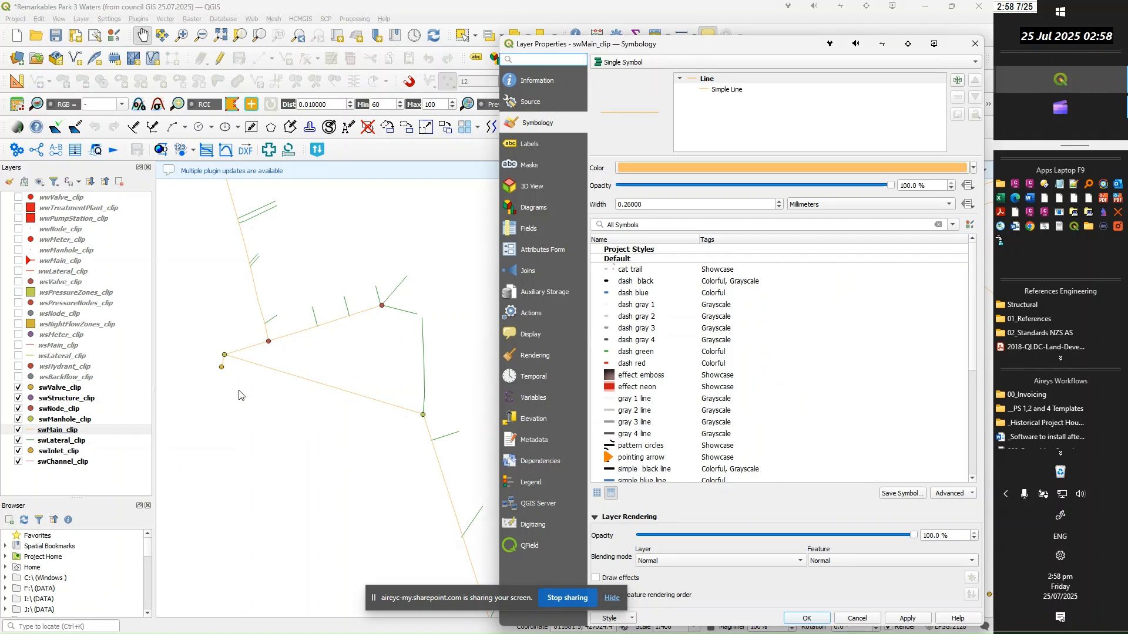
click(974, 169)
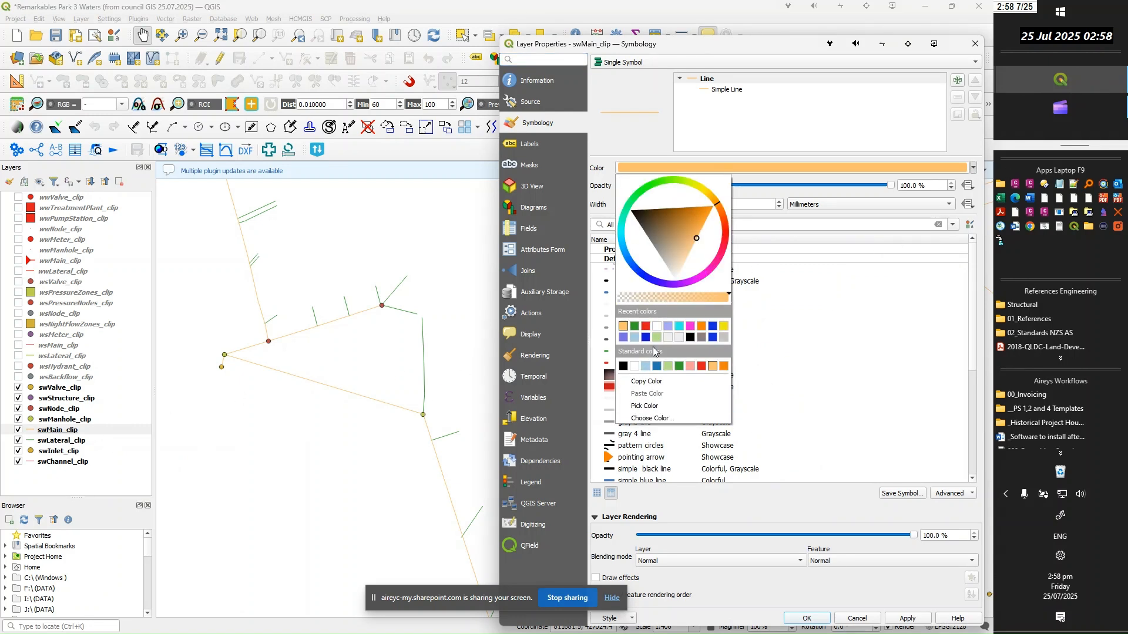
click(635, 329)
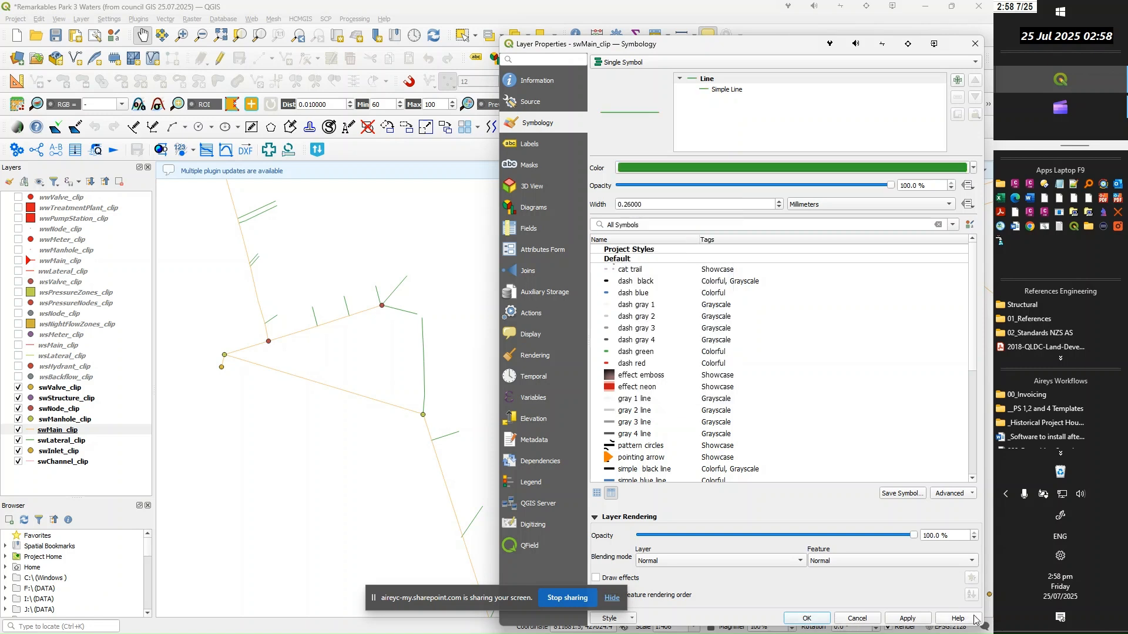
click(920, 620)
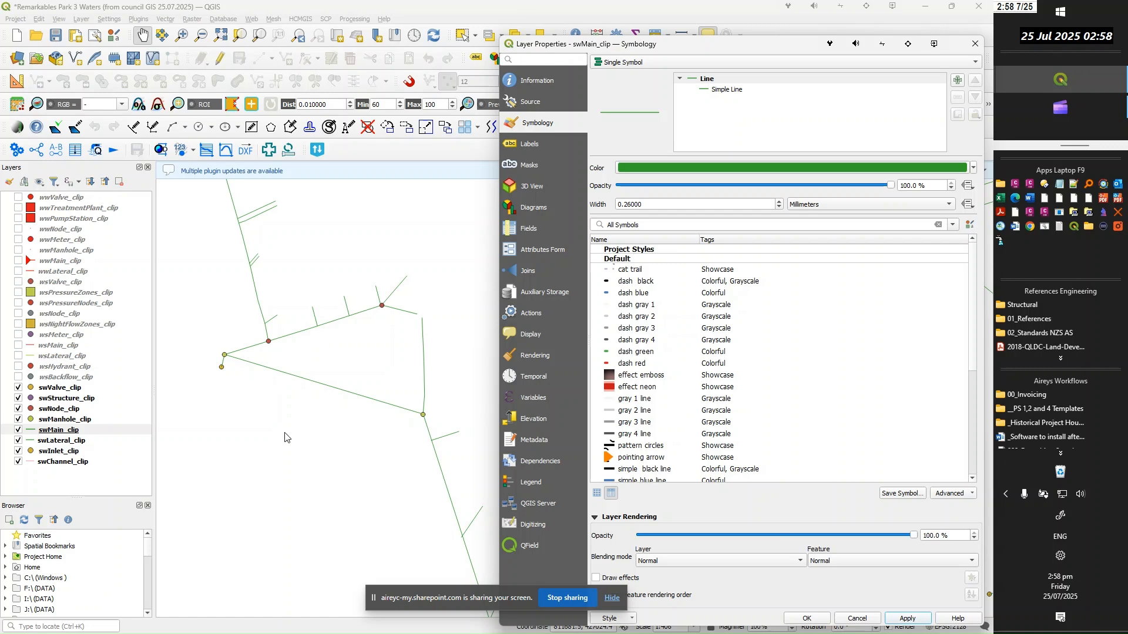
click(807, 620)
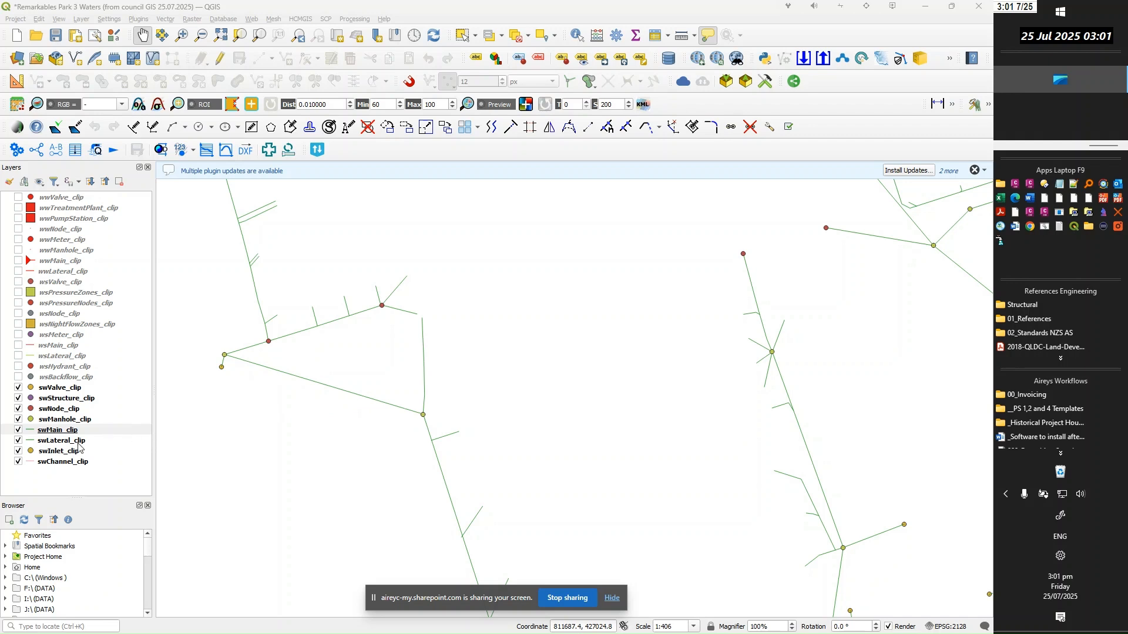
Set the swManhole_clip layer's simple marker to a size of 1 in Meters at Scale
click(54, 420)
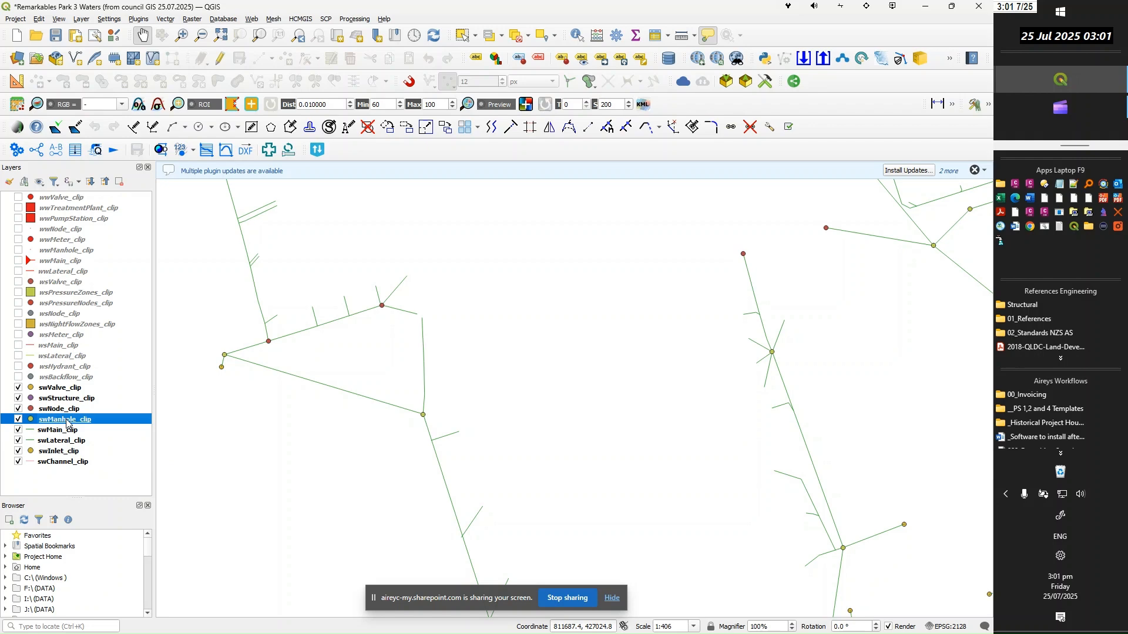
double_click(66, 421)
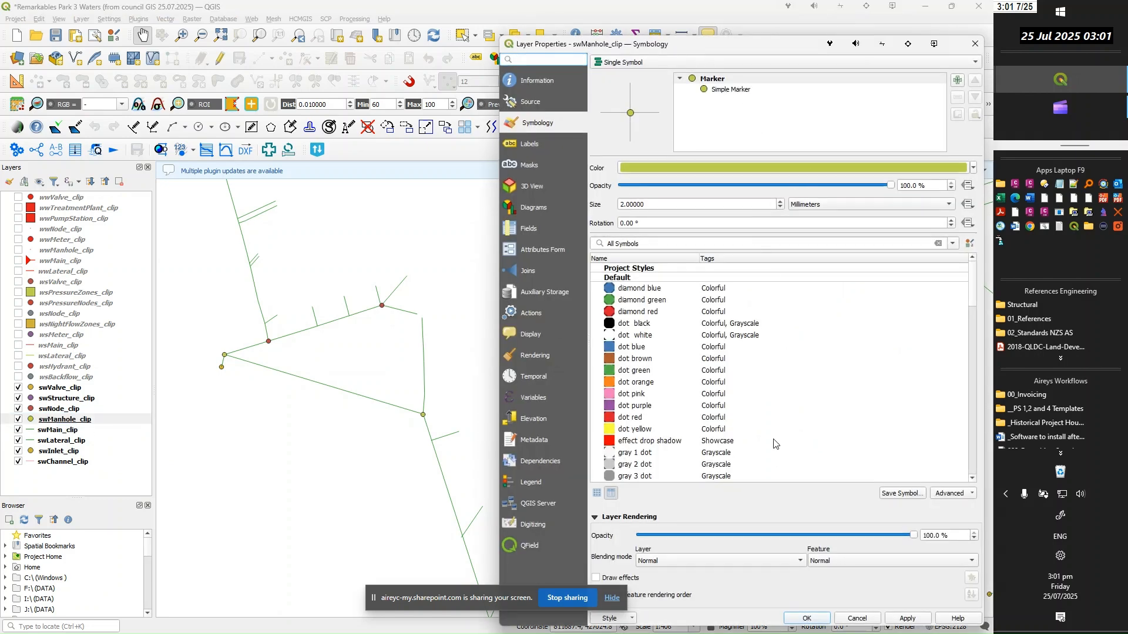
click(730, 89)
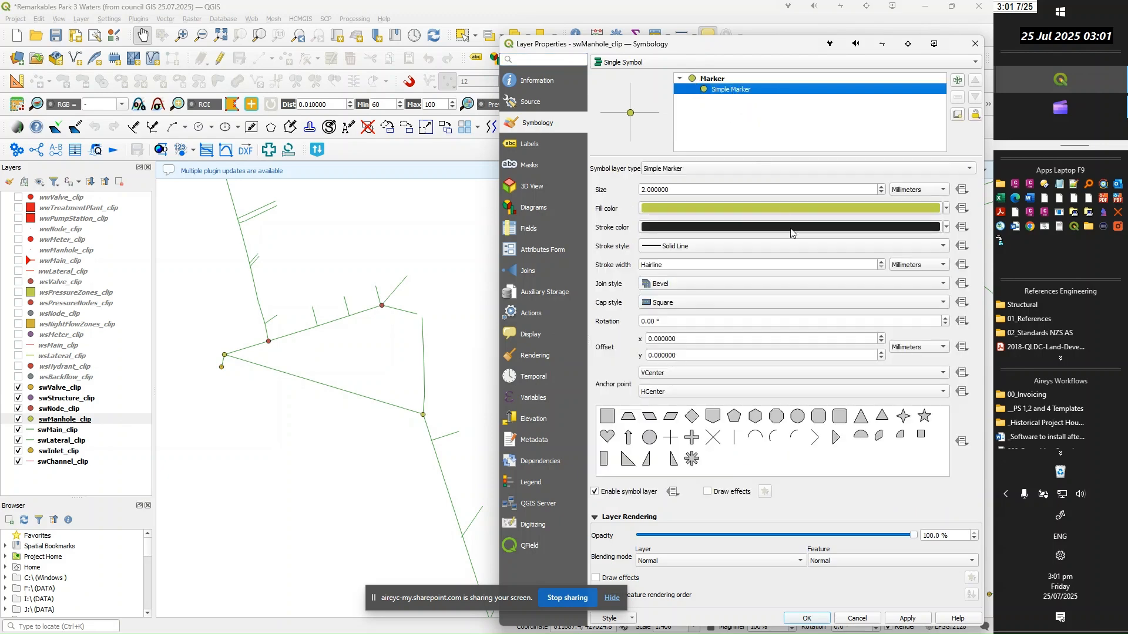
click(944, 190)
click(922, 223)
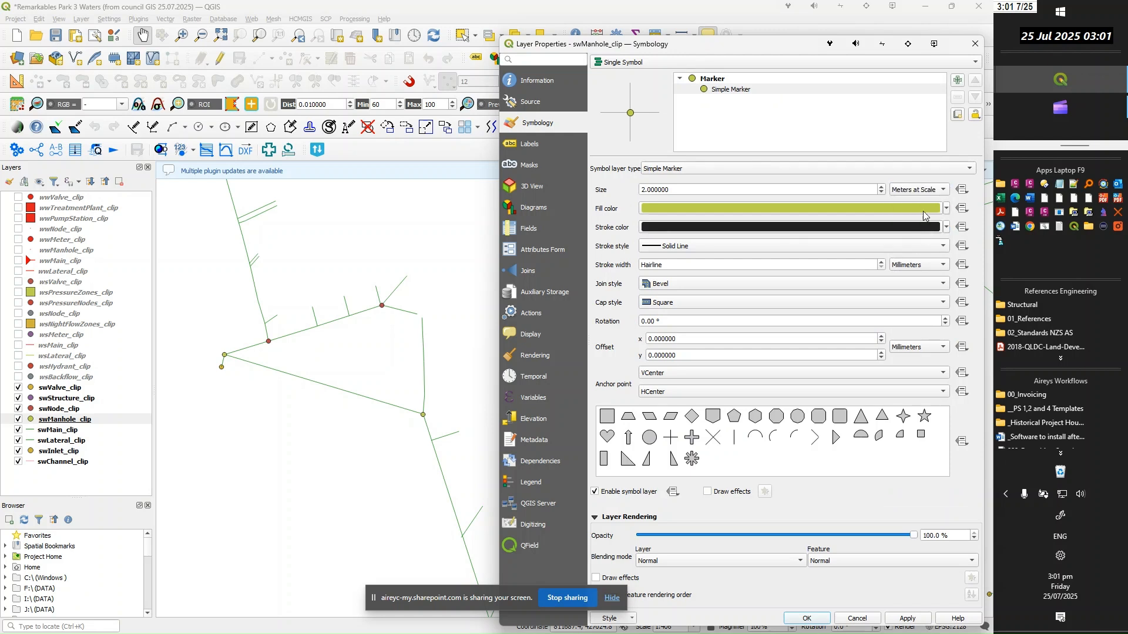
click(679, 189)
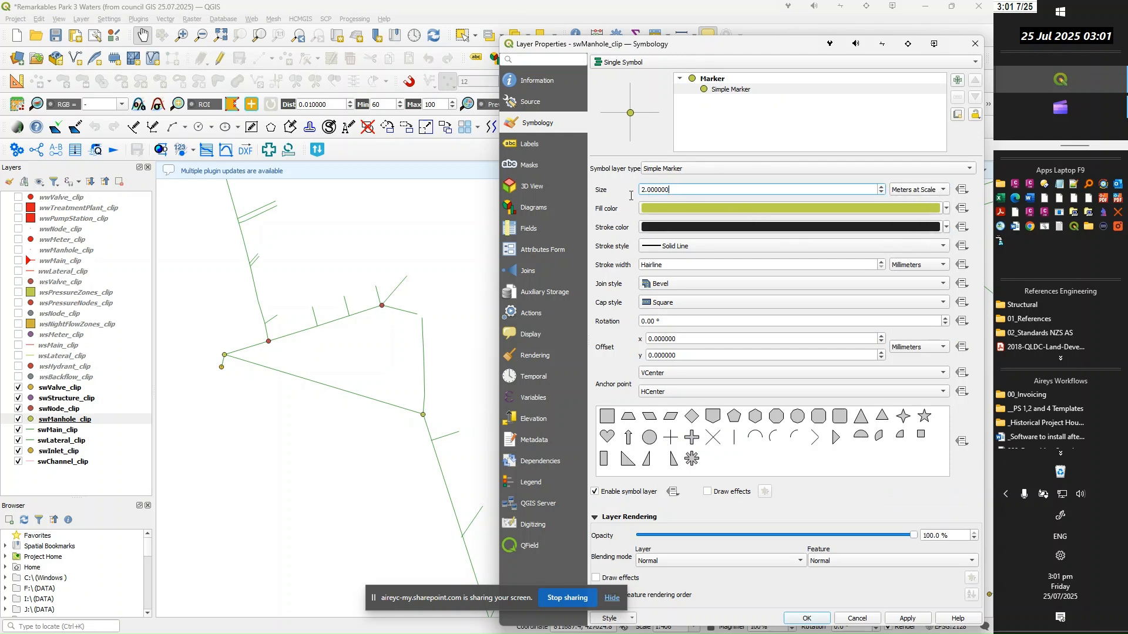
drag(696, 188, 618, 192)
key(Down)
Give the manhole marker a white fill and a green stroke, and apply the symbology
click(860, 207)
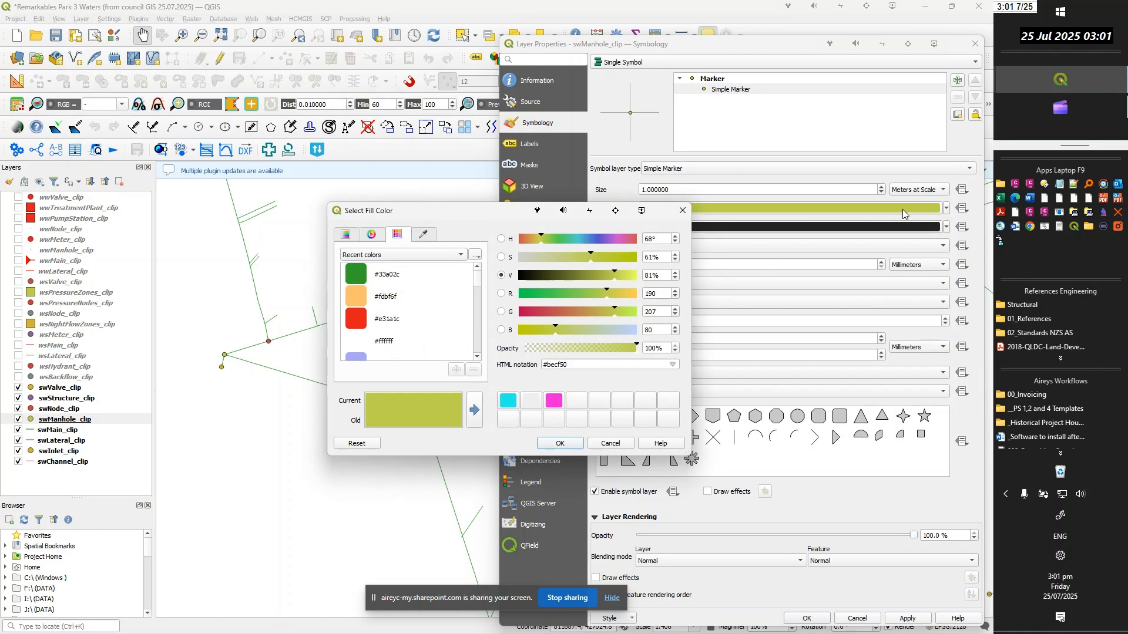
click(611, 444)
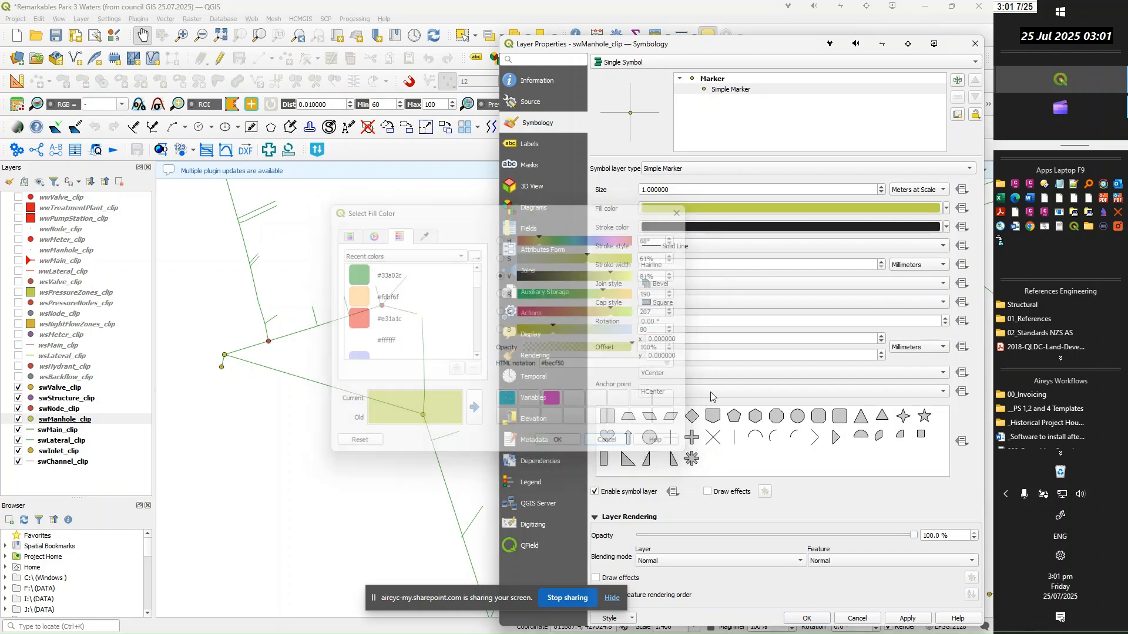
click(947, 210)
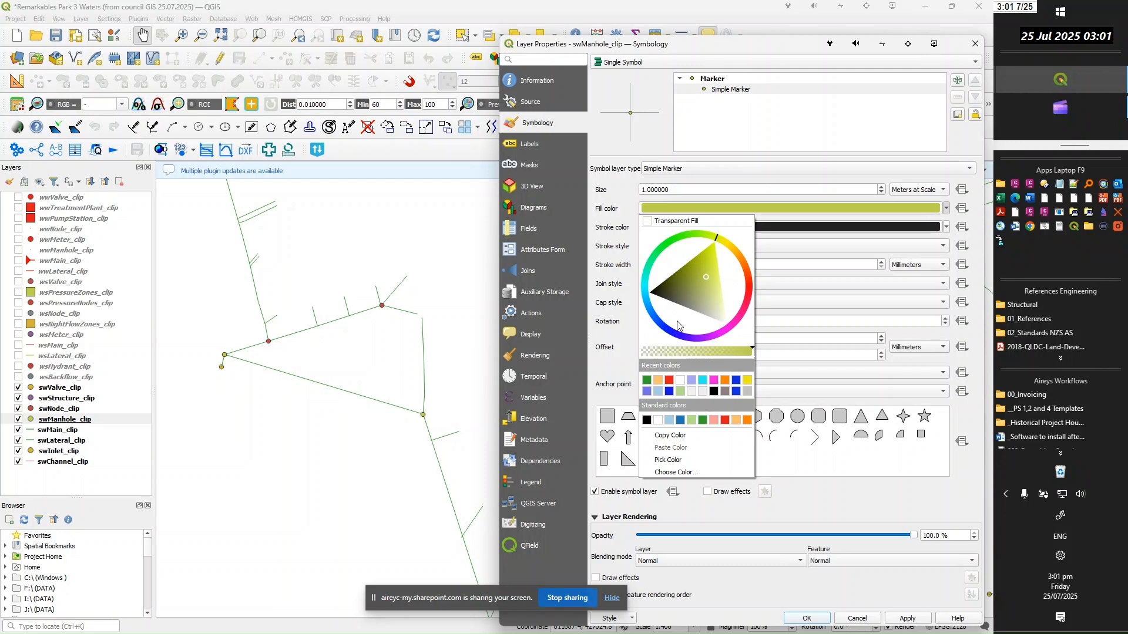
click(682, 387)
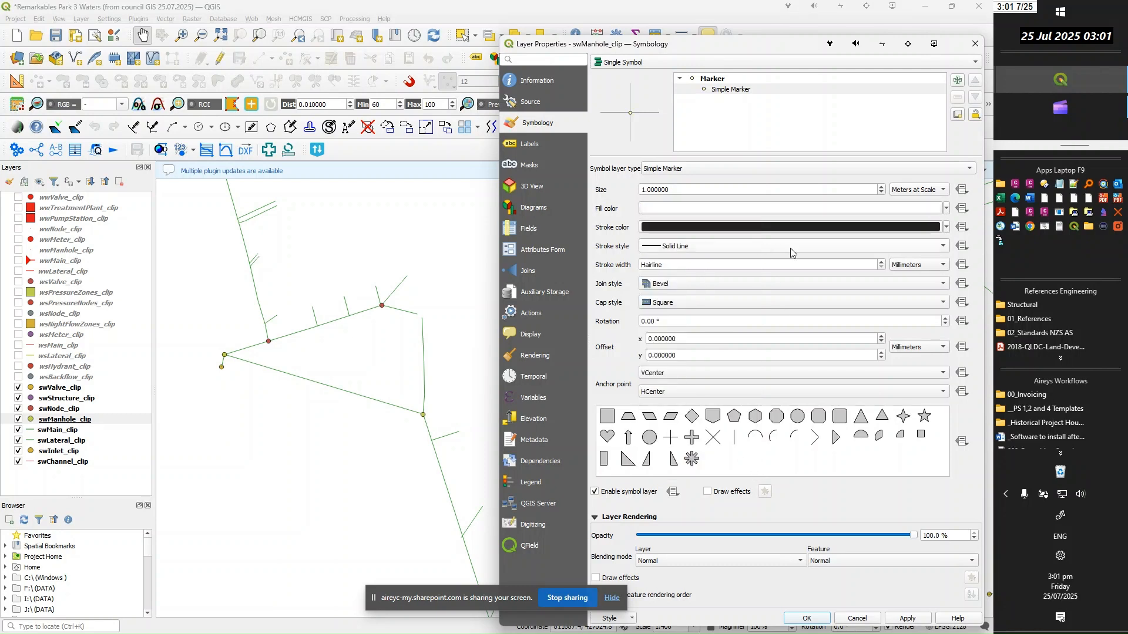
click(947, 232)
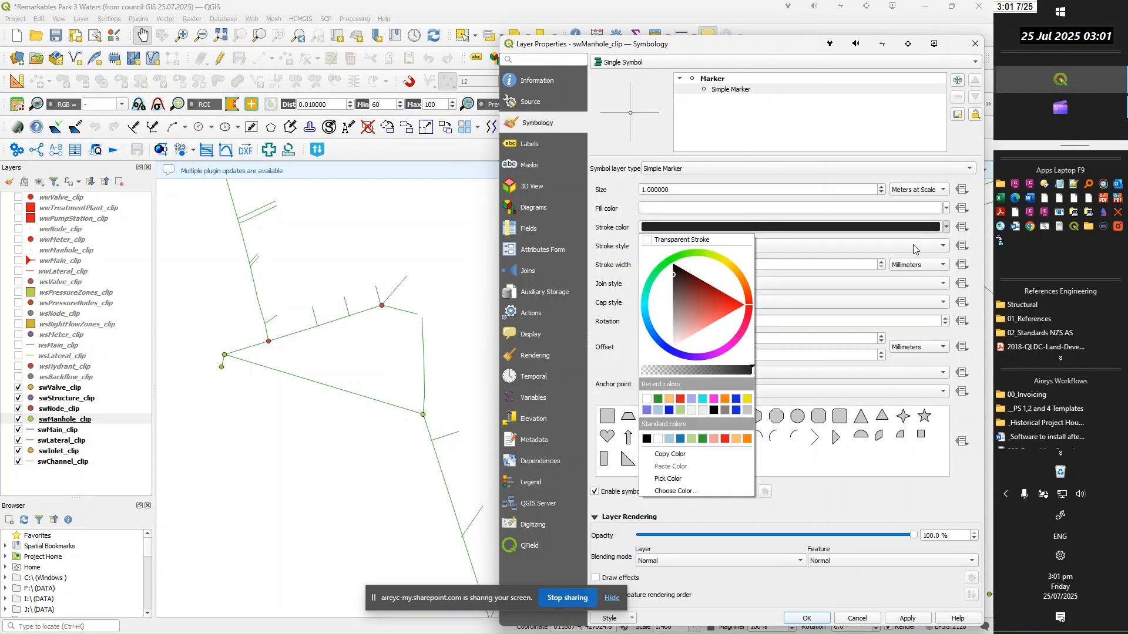
click(659, 400)
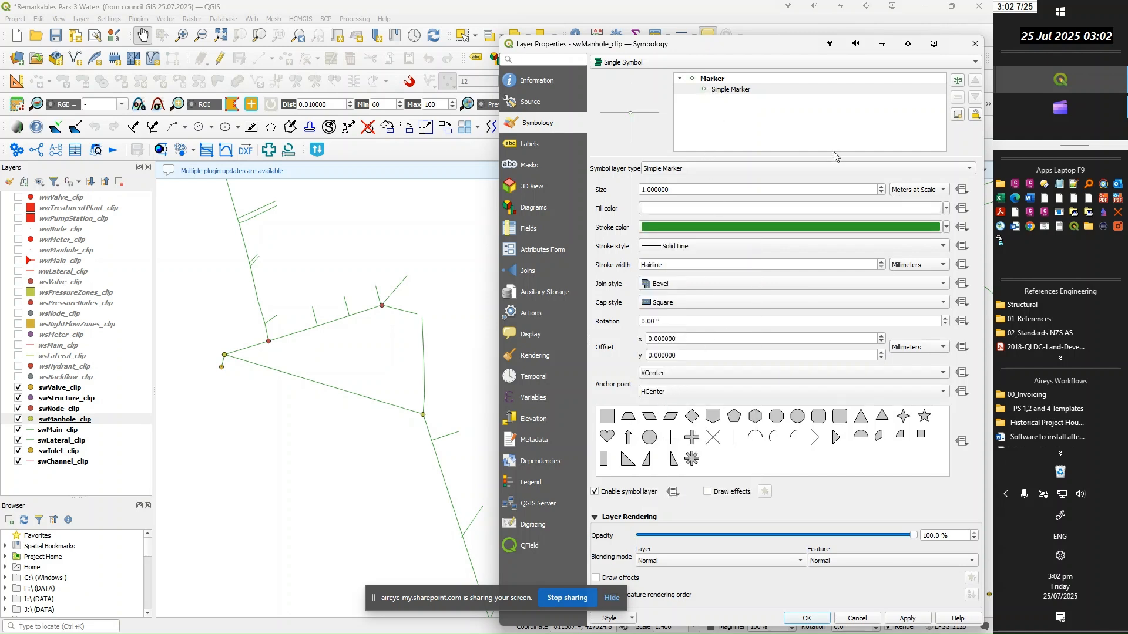
click(903, 621)
Add a second simple marker to the manhole symbol and size it 0.6 in Meters at Scale
click(957, 80)
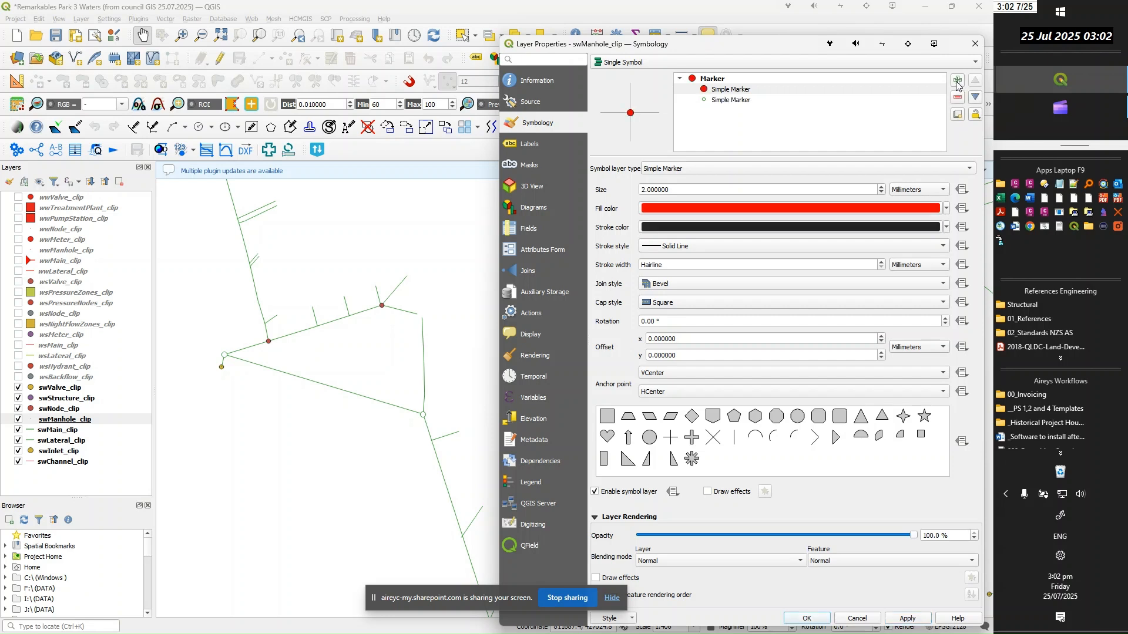
click(736, 92)
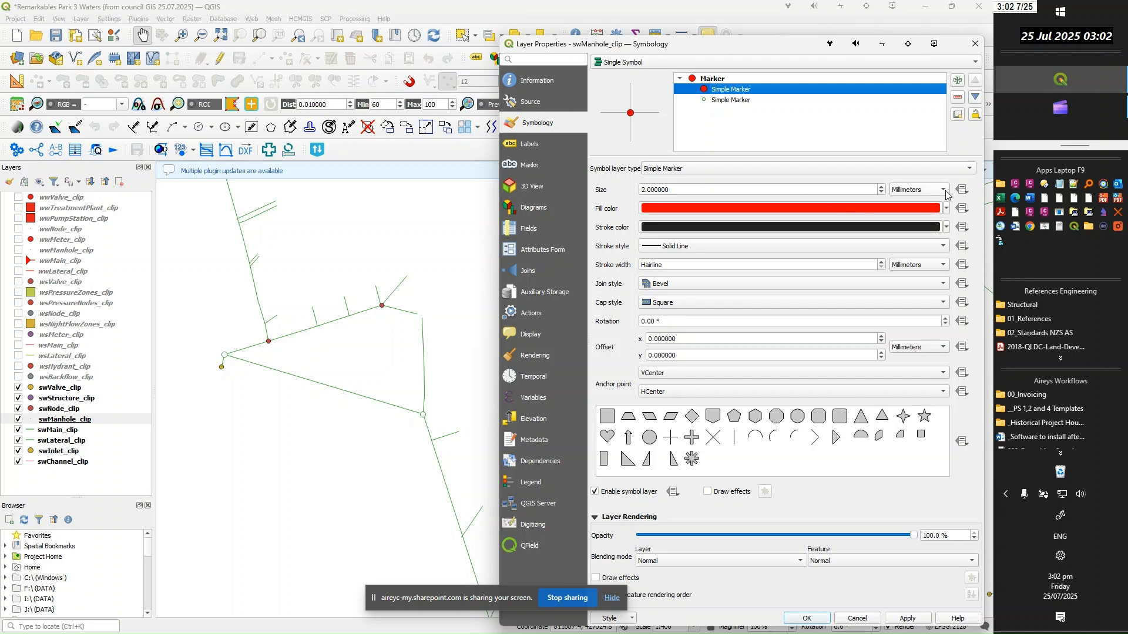
click(948, 193)
click(918, 227)
click(683, 190)
text(-.6)
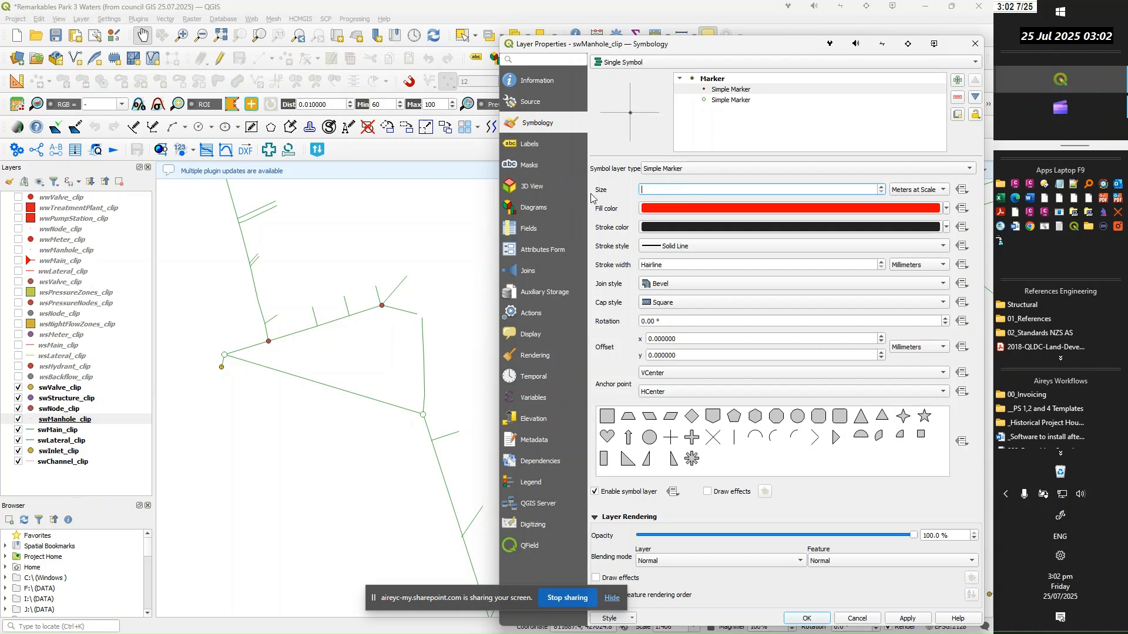
Give the smaller inner manhole marker a white fill and a green stroke, and apply the symbology
click(806, 210)
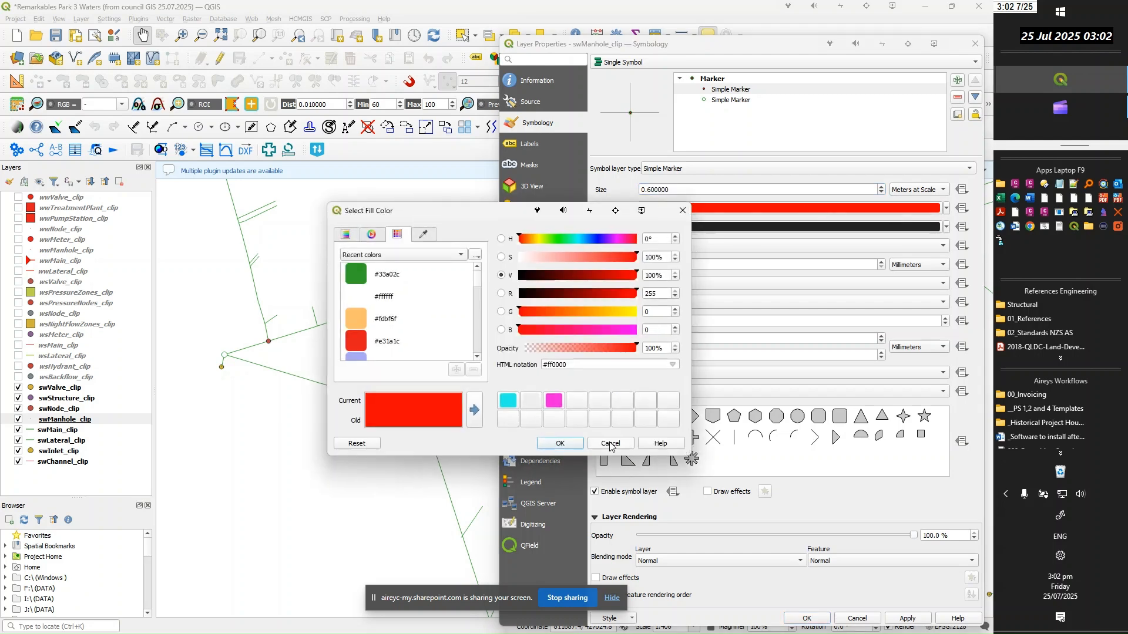
click(611, 444)
click(948, 210)
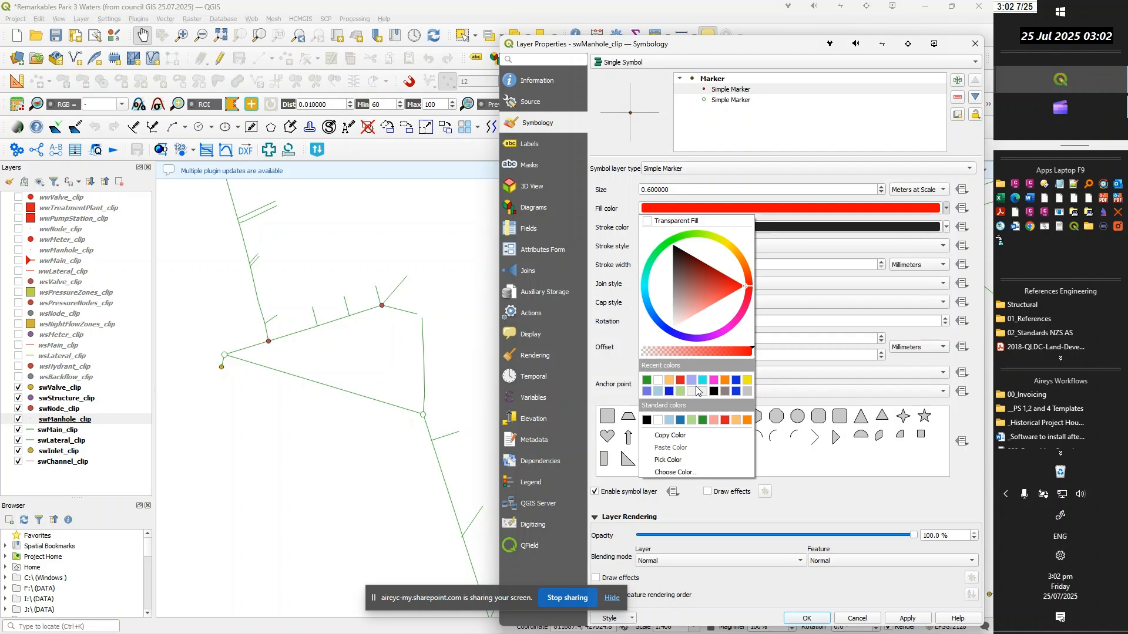
click(646, 379)
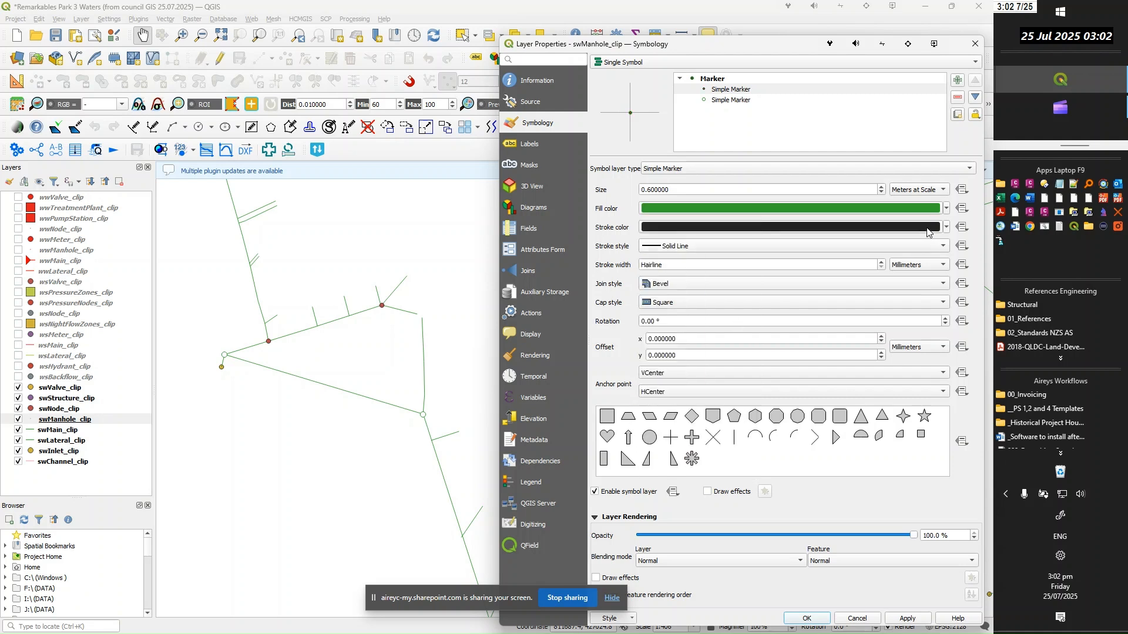
click(948, 210)
click(660, 381)
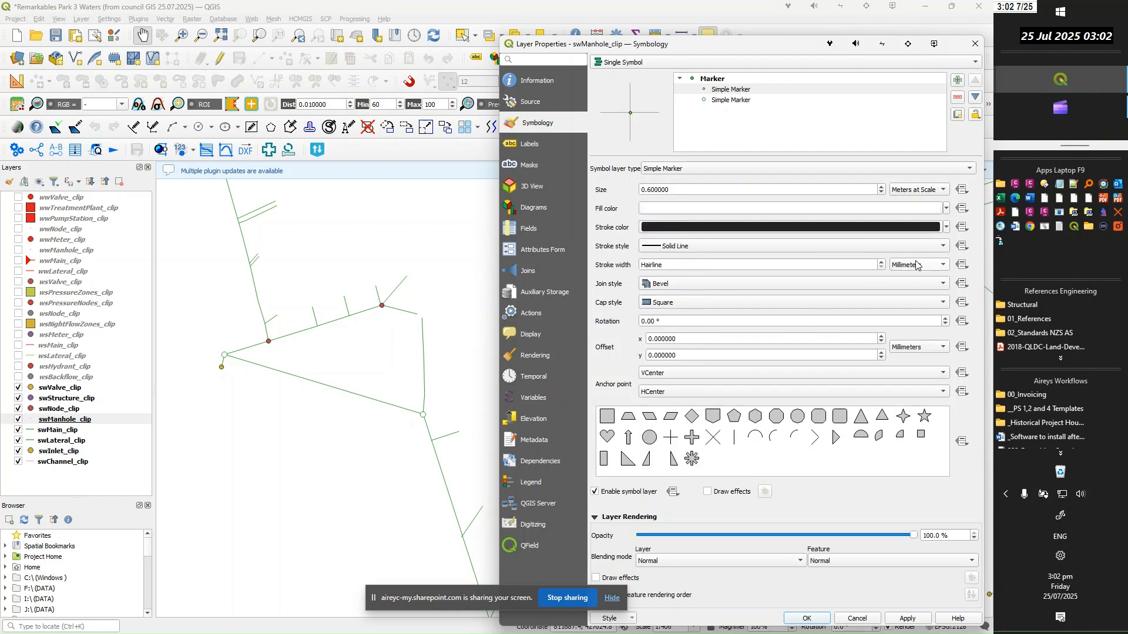
click(946, 227)
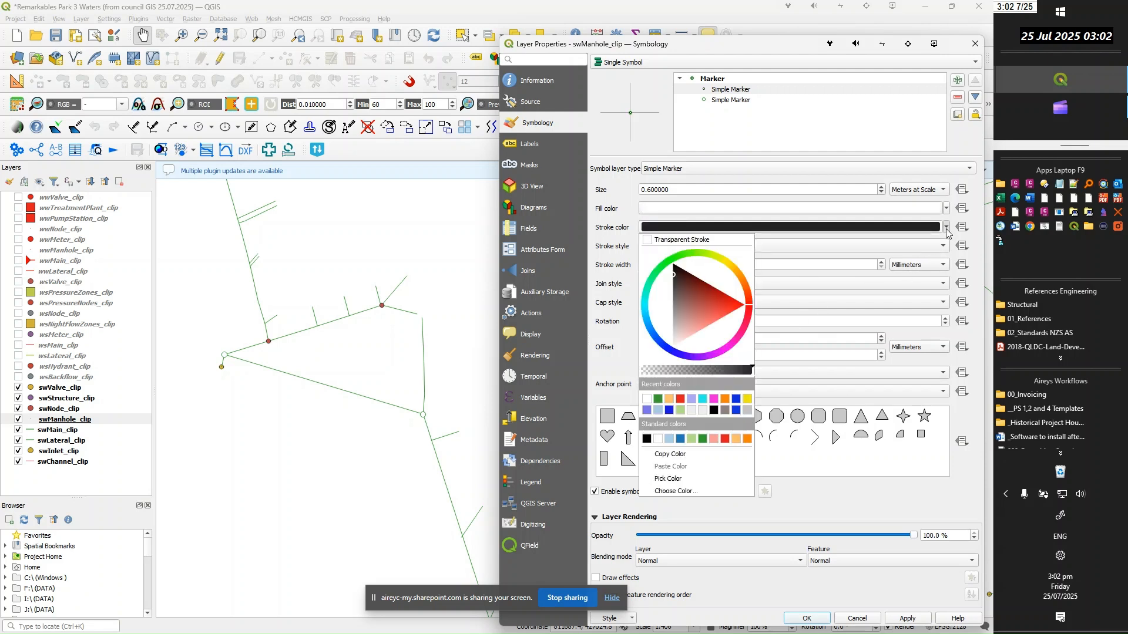
click(657, 399)
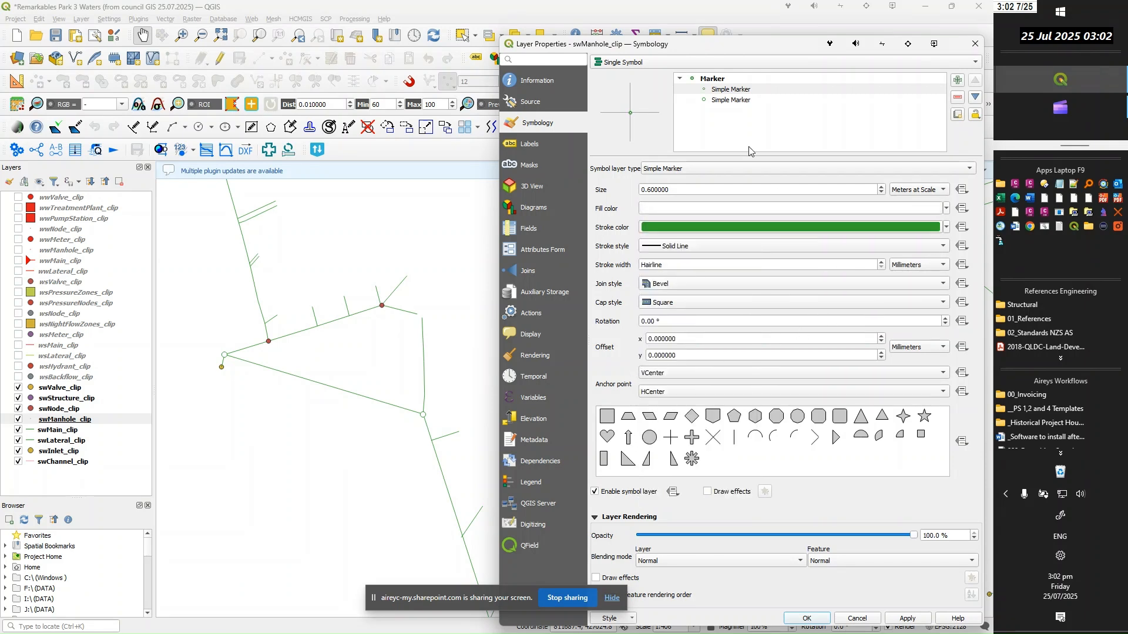
click(907, 620)
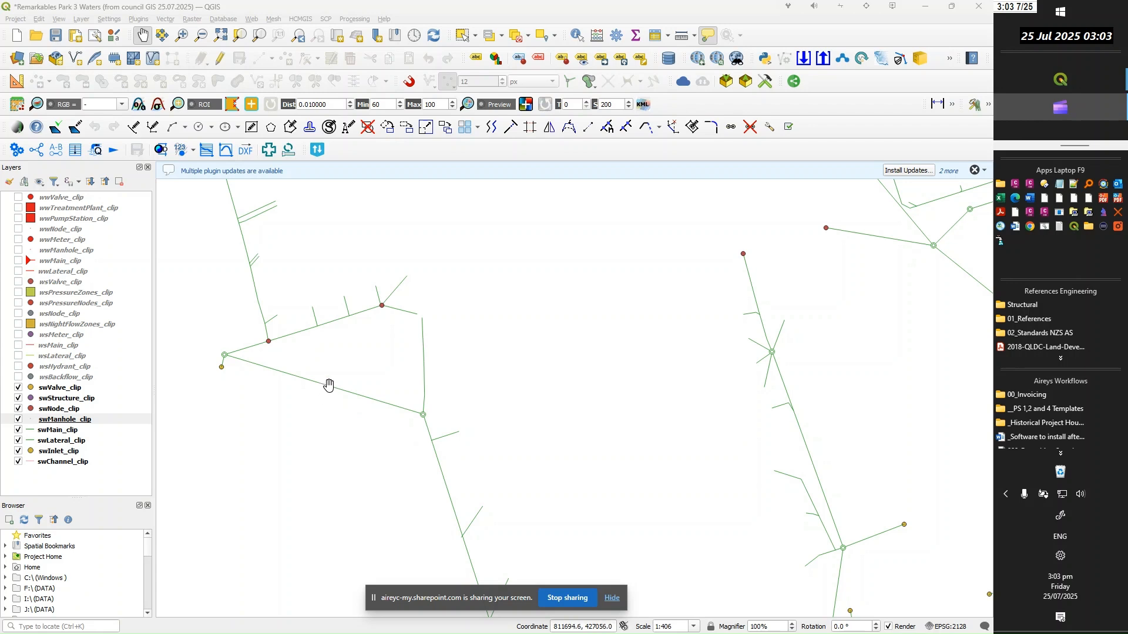
click(59, 433)
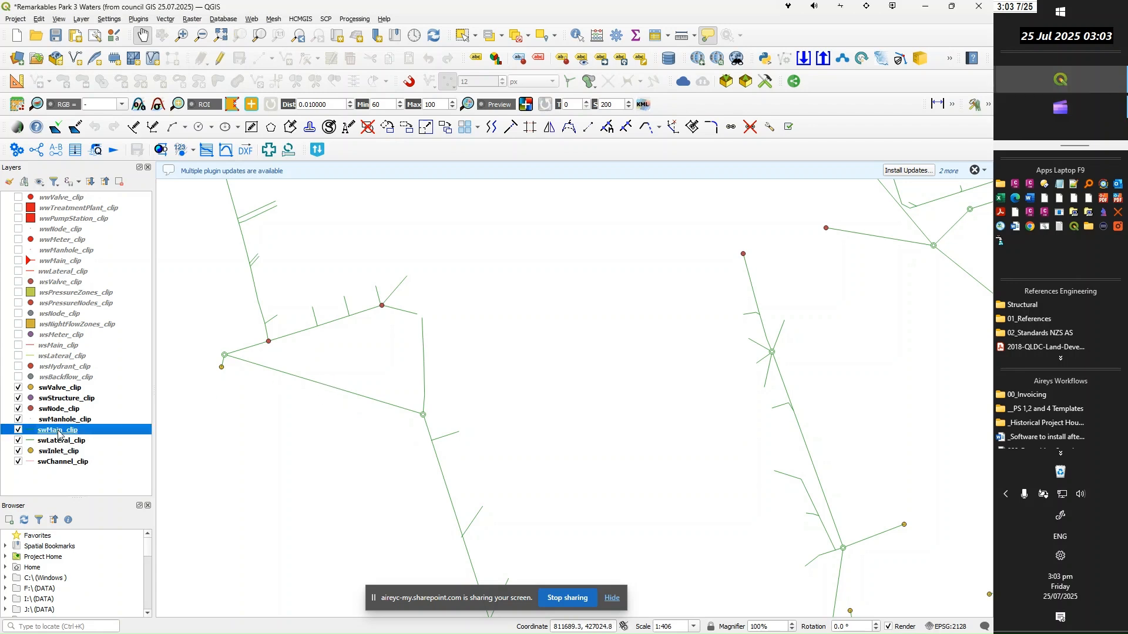
double_click(316, 383)
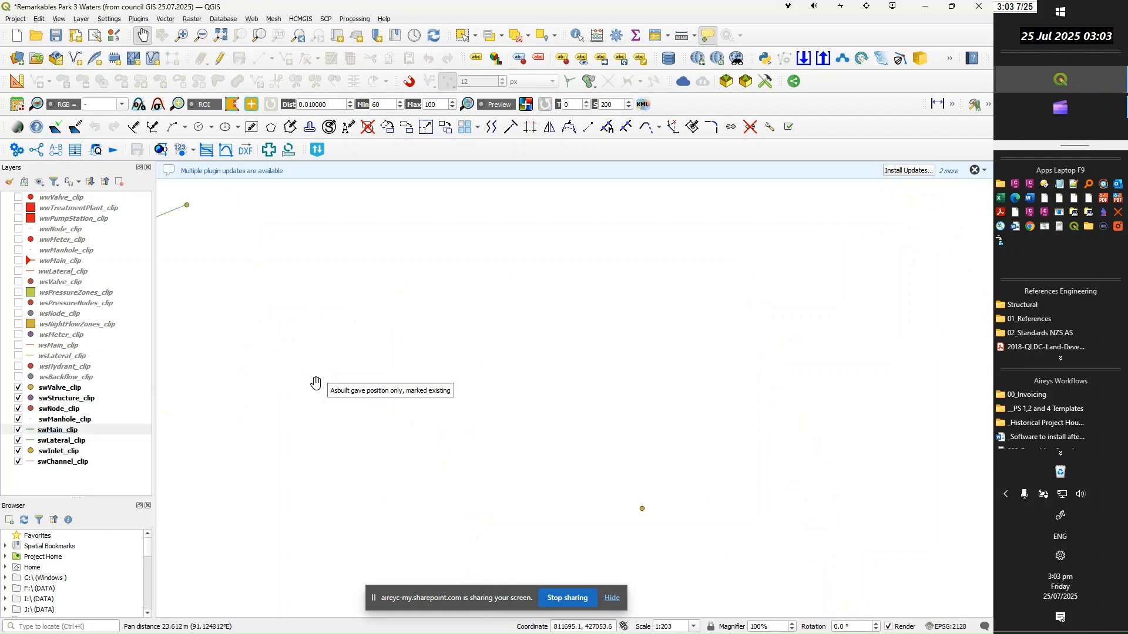
scroll(579, 347, down, 3)
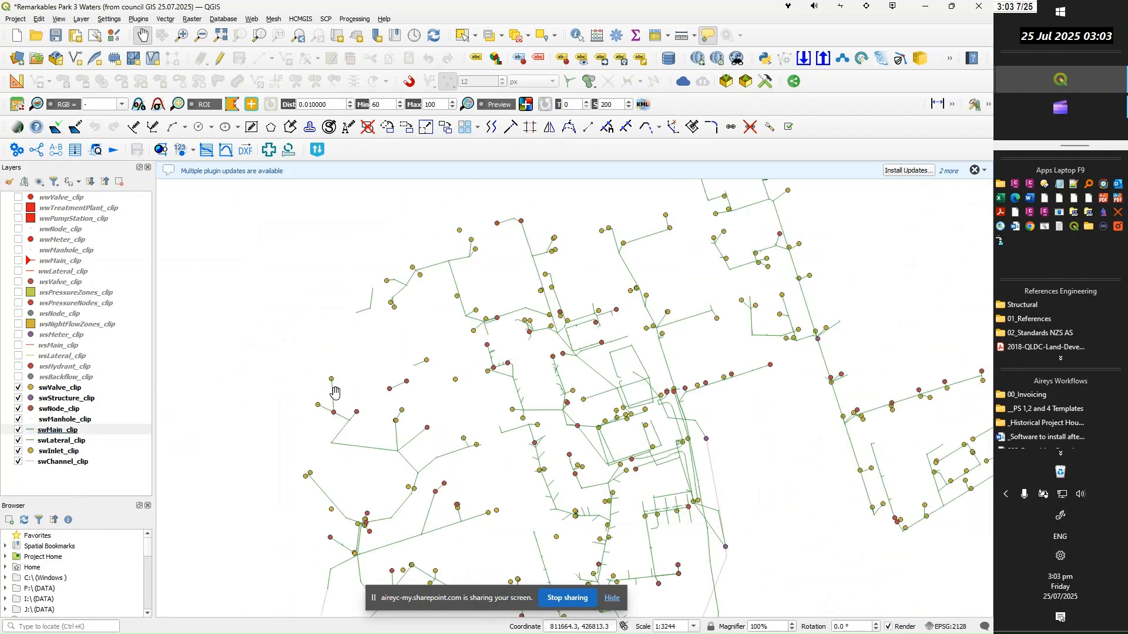
scroll(434, 317, up, 3)
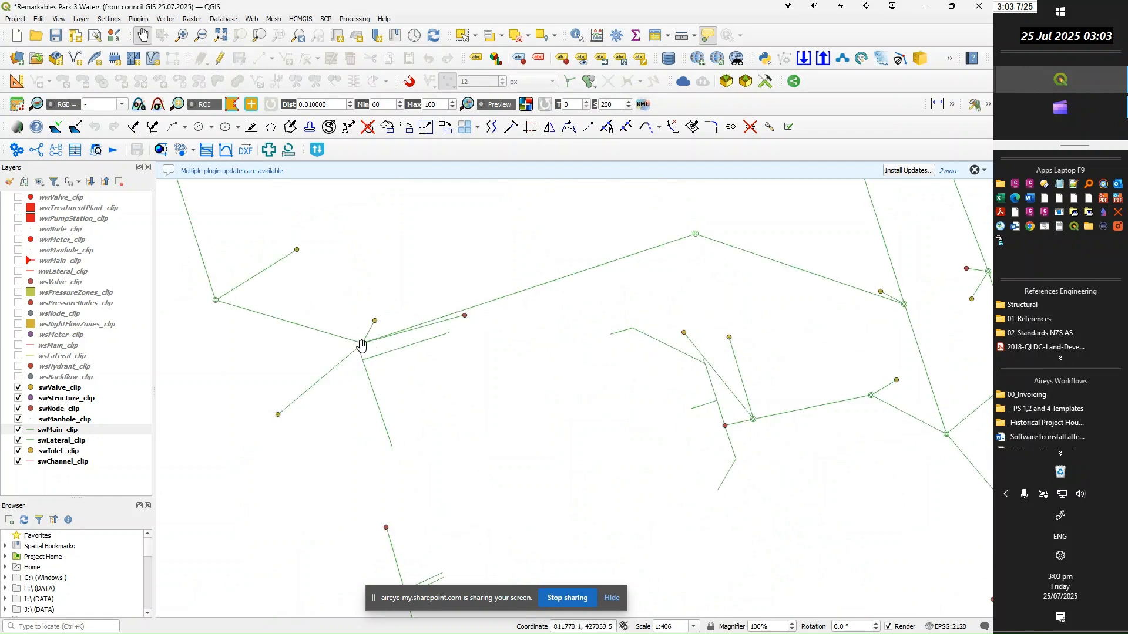
scroll(329, 356, down, 1)
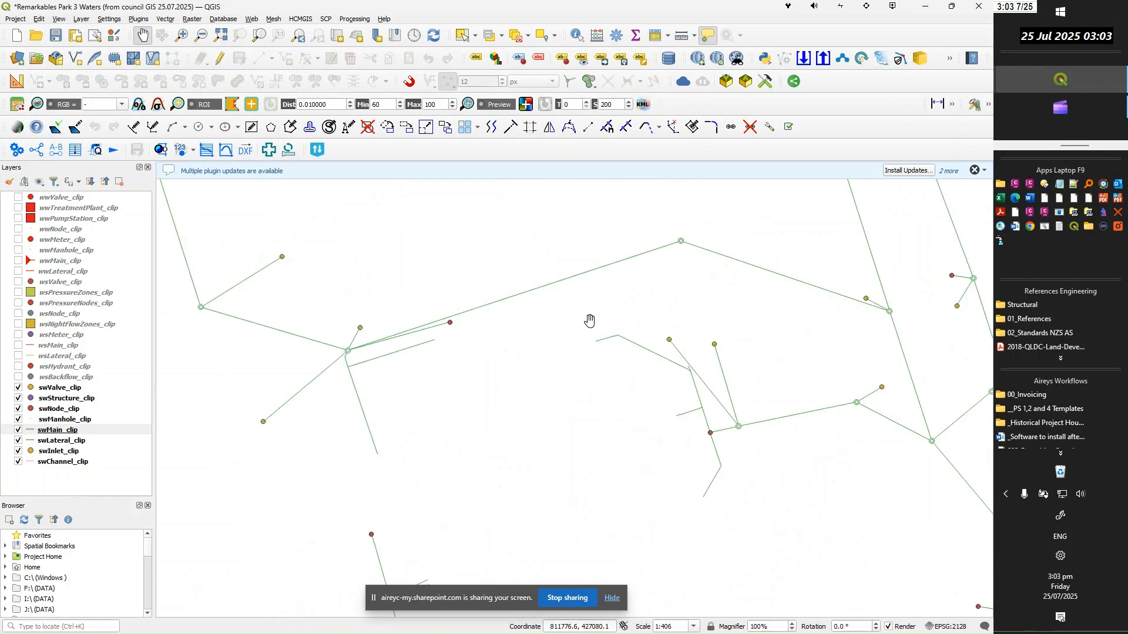
Add a symbol layer to the swMain_clip line and change the lower one to a Marker Line placed only on the central point
click(57, 431)
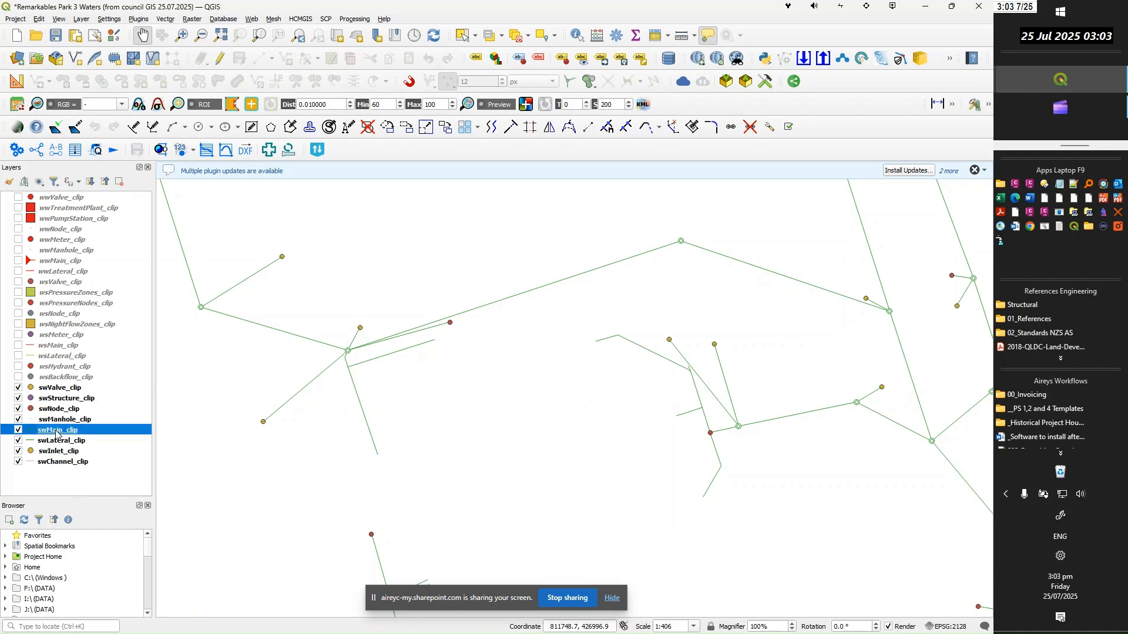
double_click(57, 434)
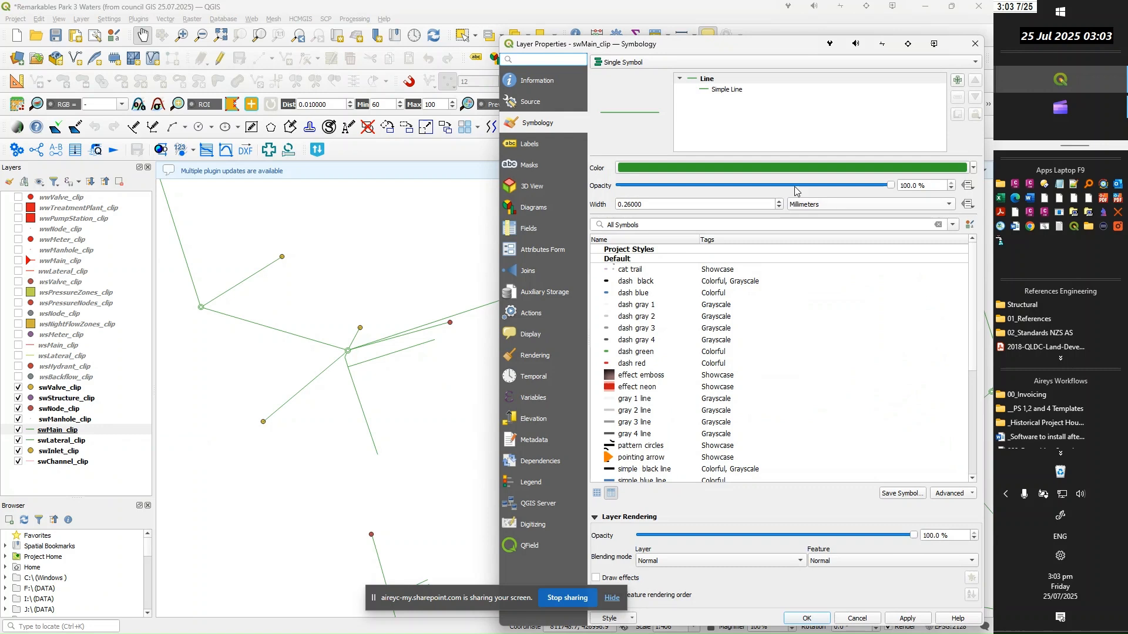
click(725, 93)
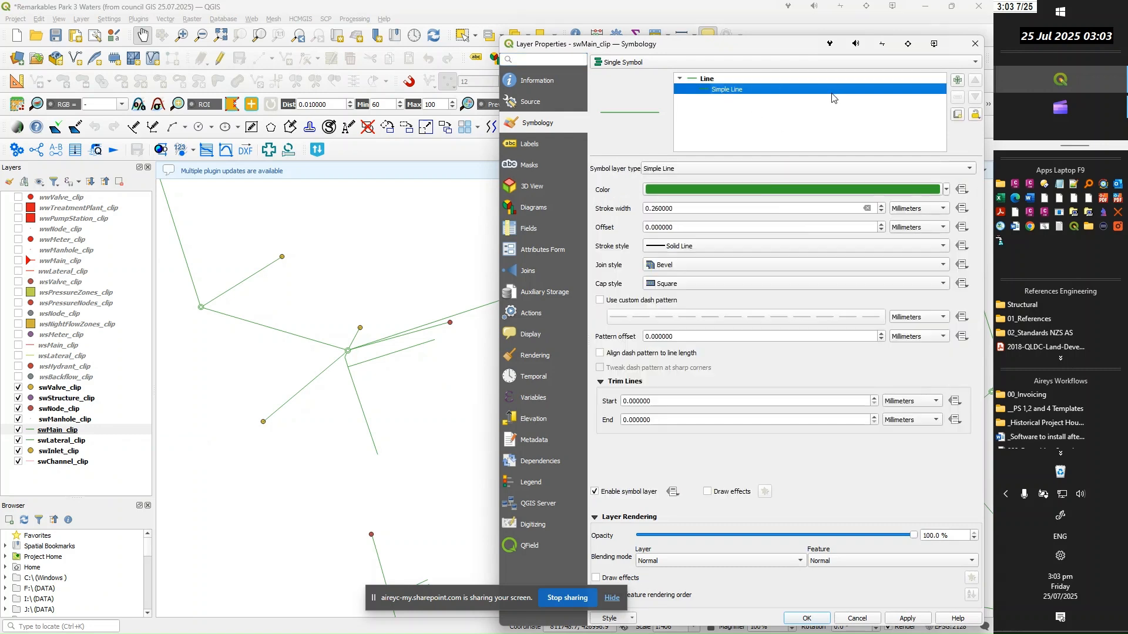
click(959, 80)
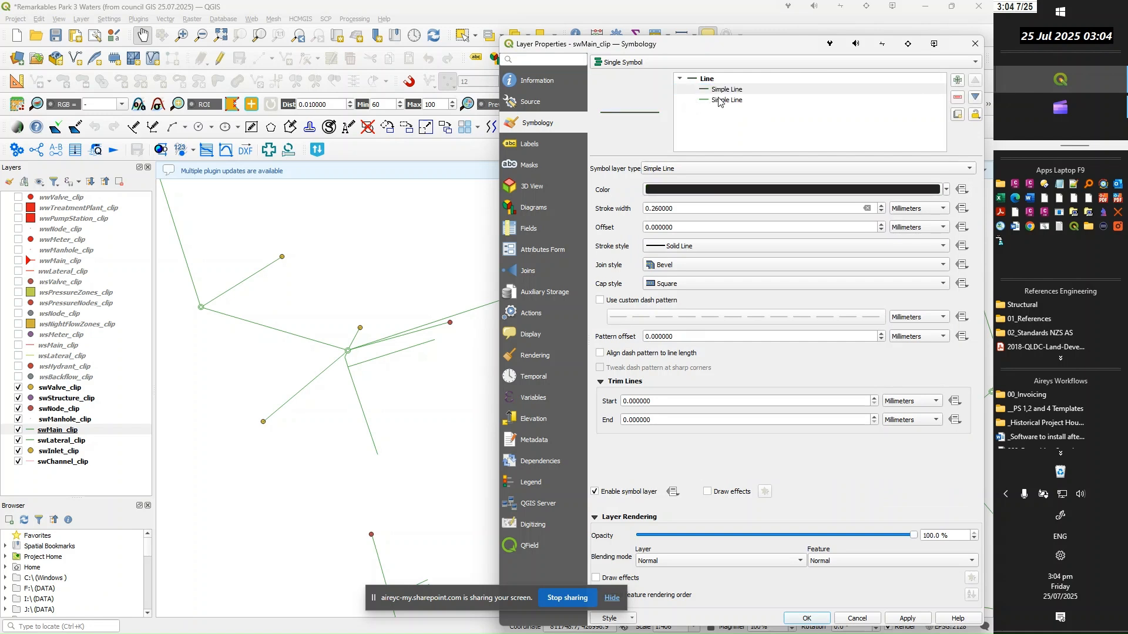
click(720, 102)
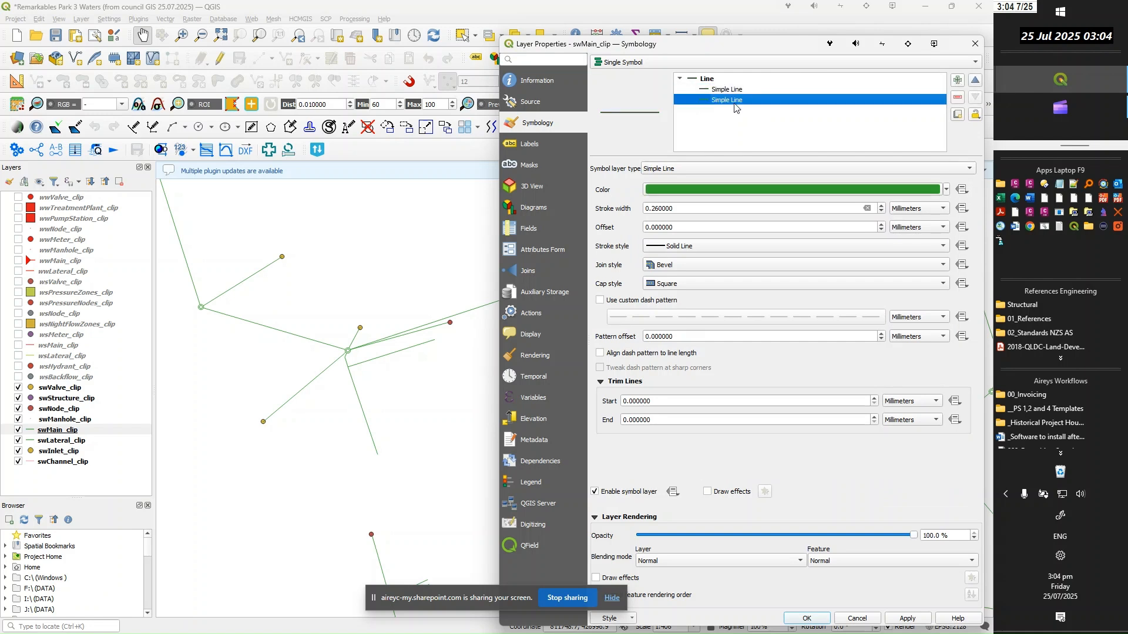
click(972, 170)
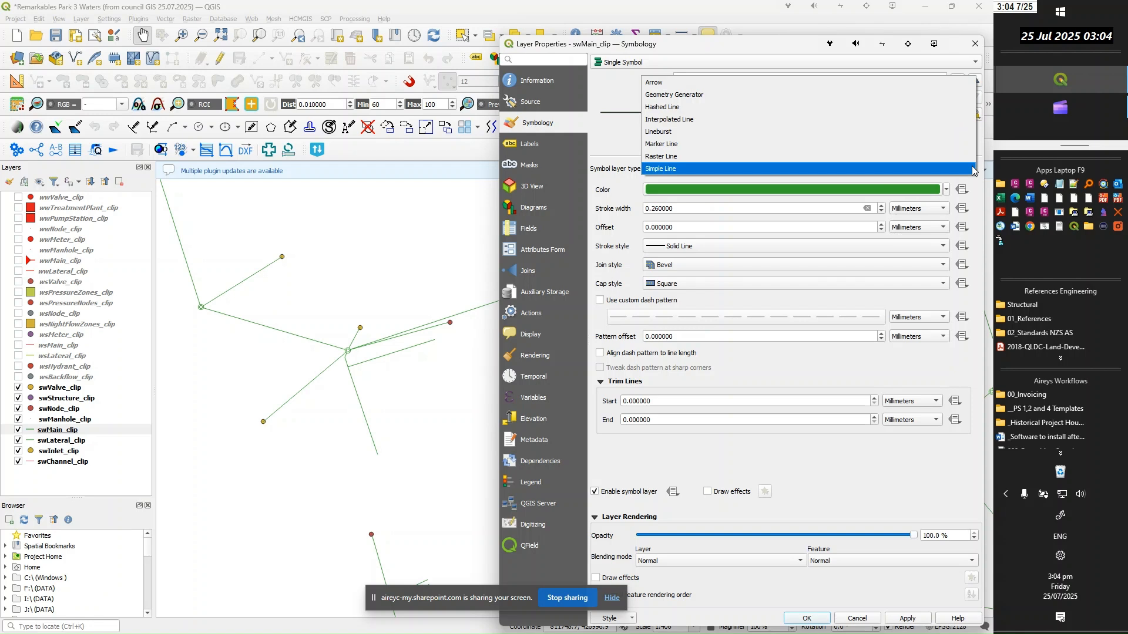
click(674, 148)
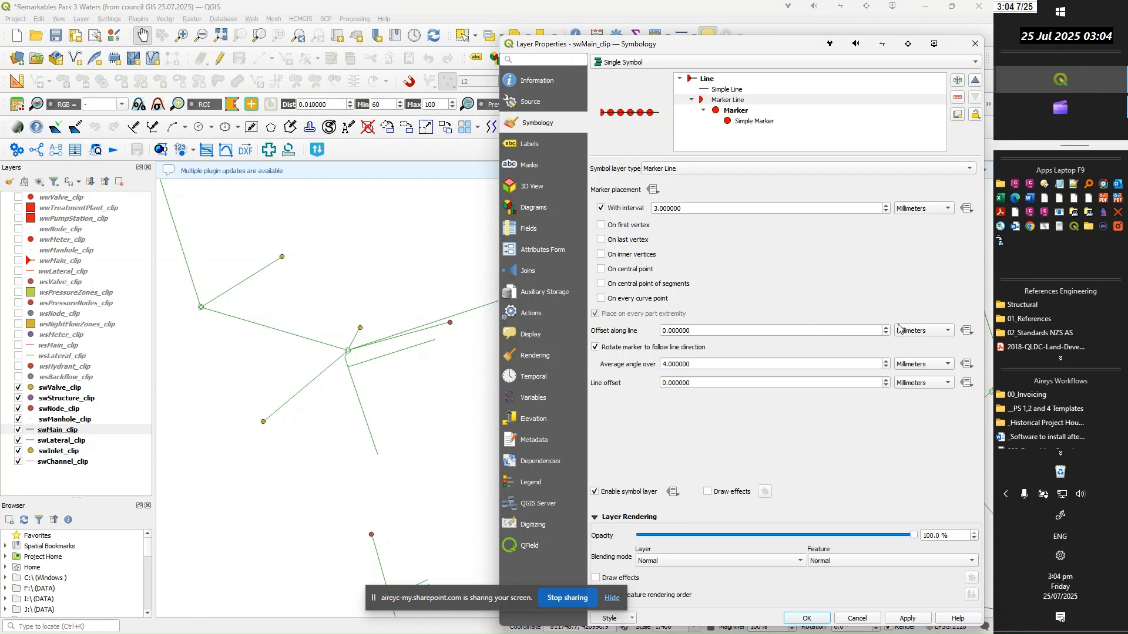
click(602, 210)
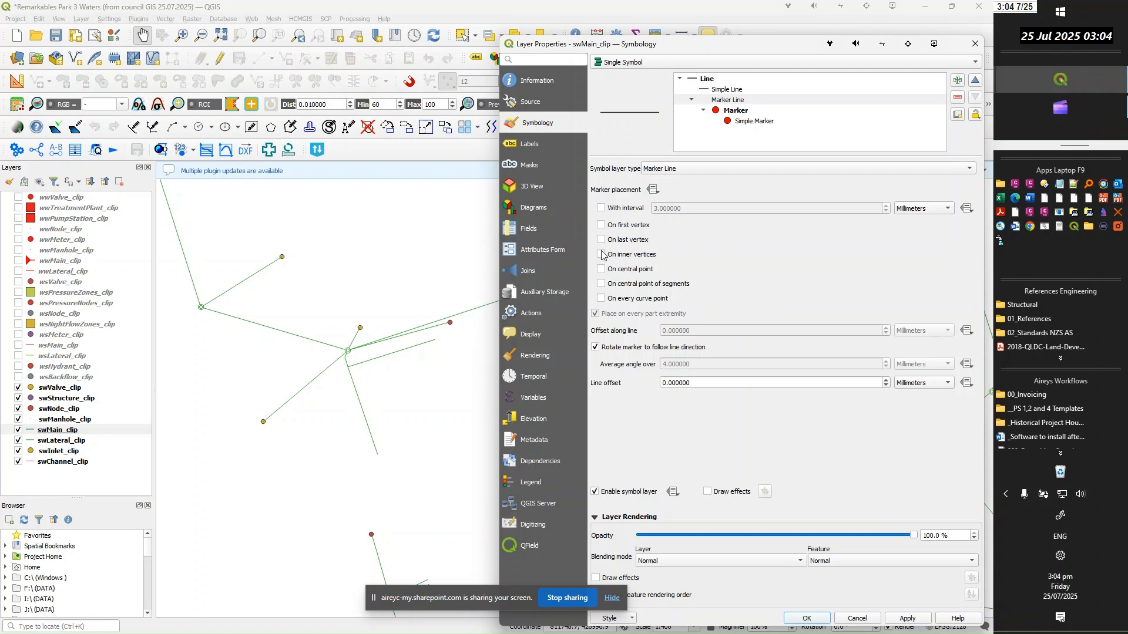
click(601, 269)
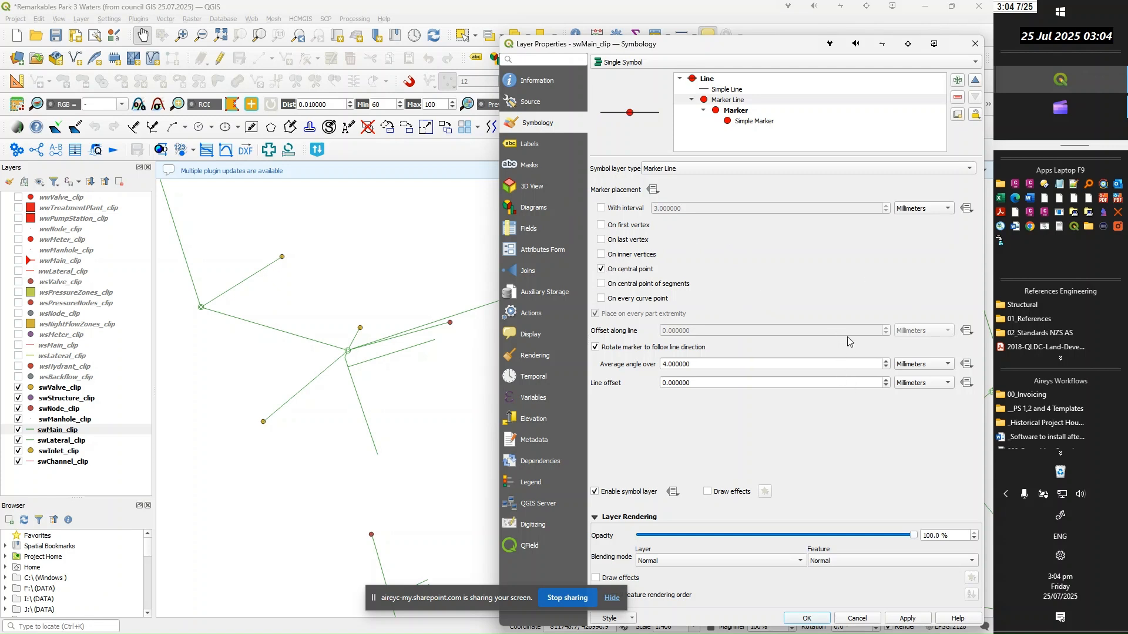
Change the marker line's simple marker to a filled arrowhead with a green fill, and apply the symbology
click(751, 123)
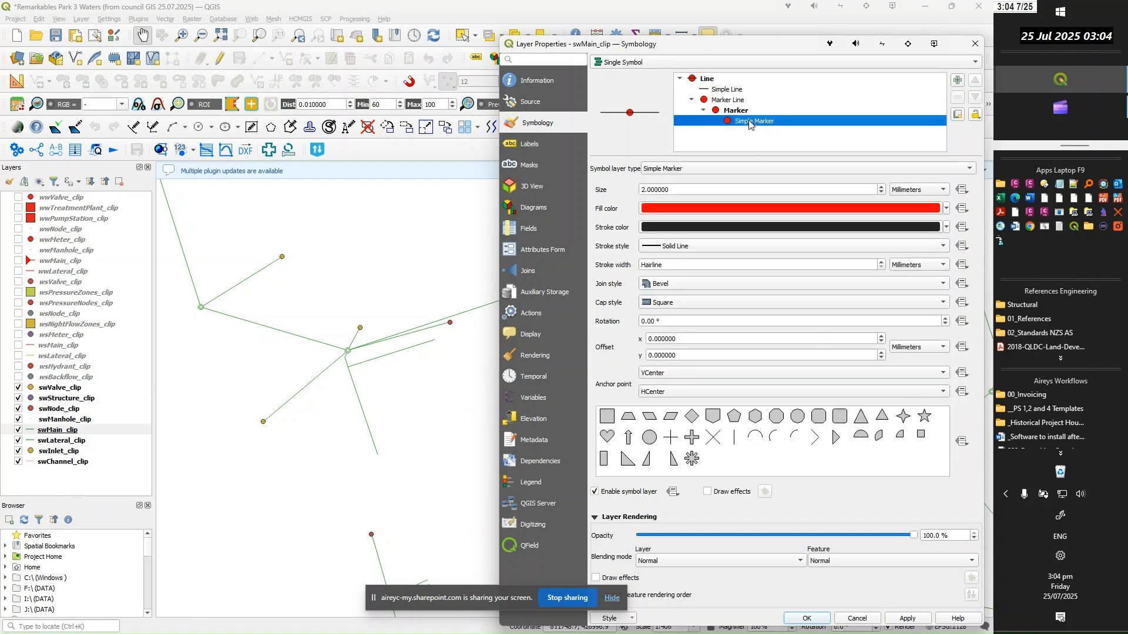
click(836, 439)
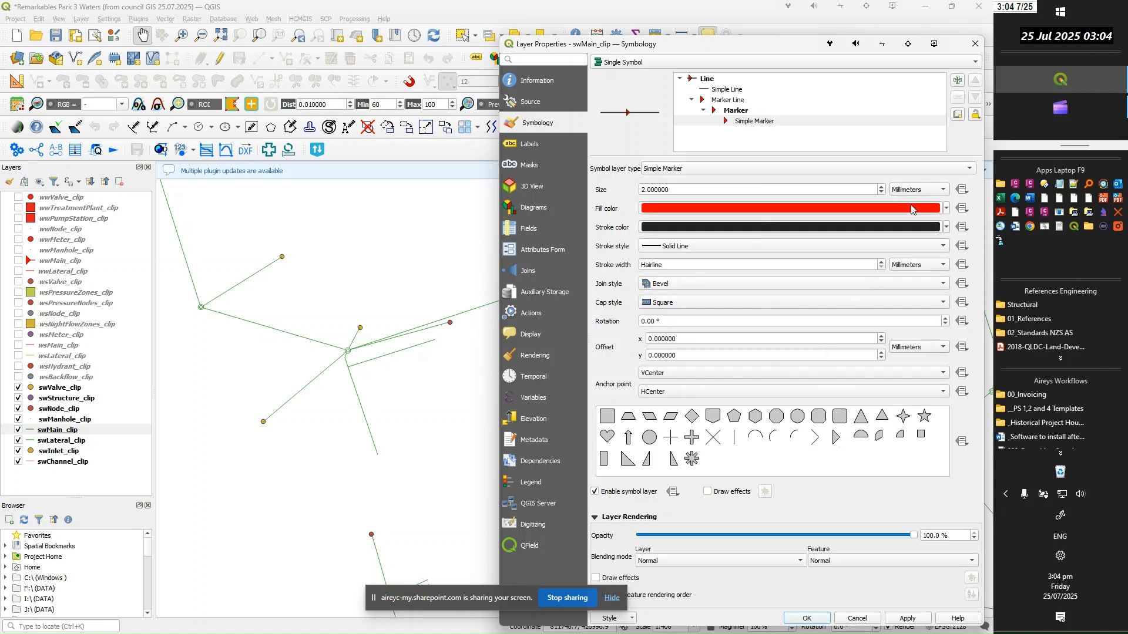
click(948, 209)
click(647, 381)
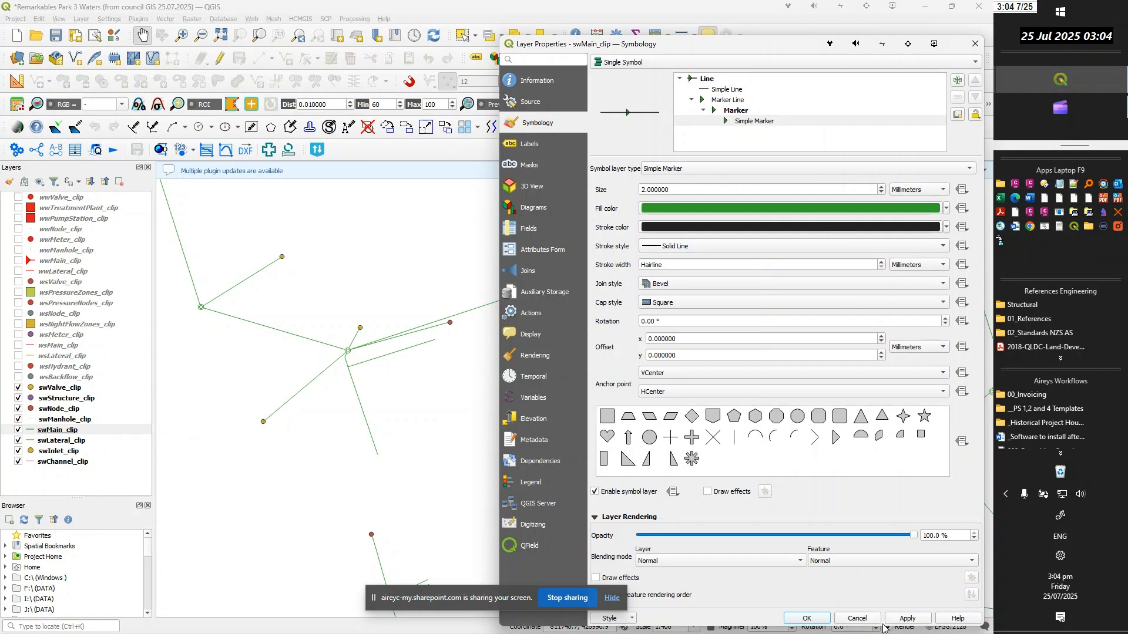
click(910, 622)
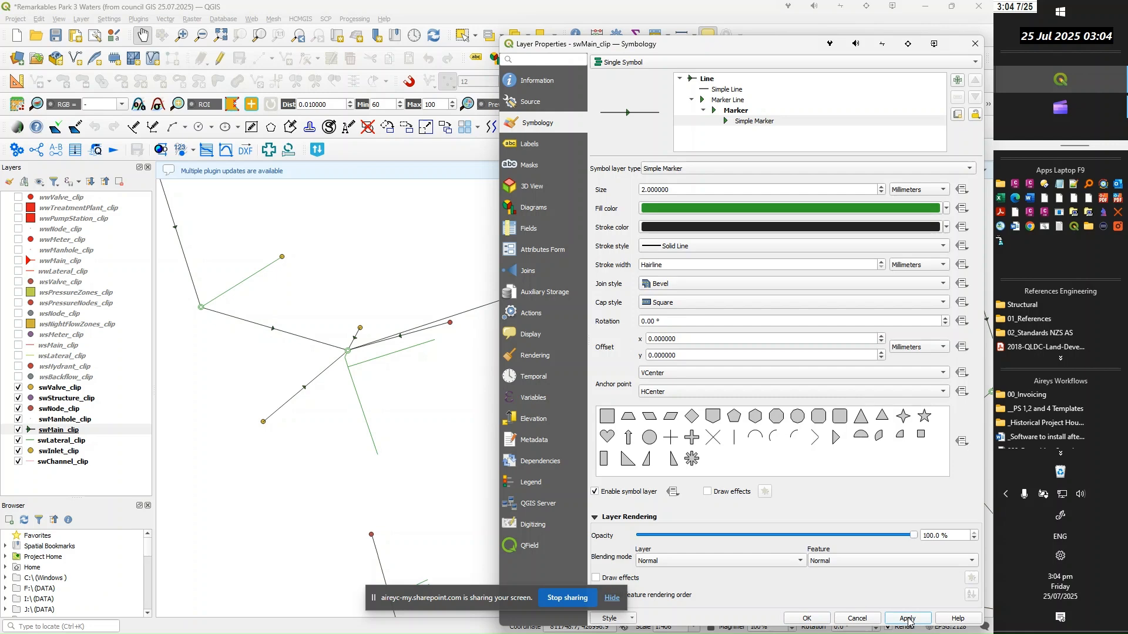
Replace the black simple line in the swMain_clip symbol with a green one above the marker line, and apply the symbology
click(736, 111)
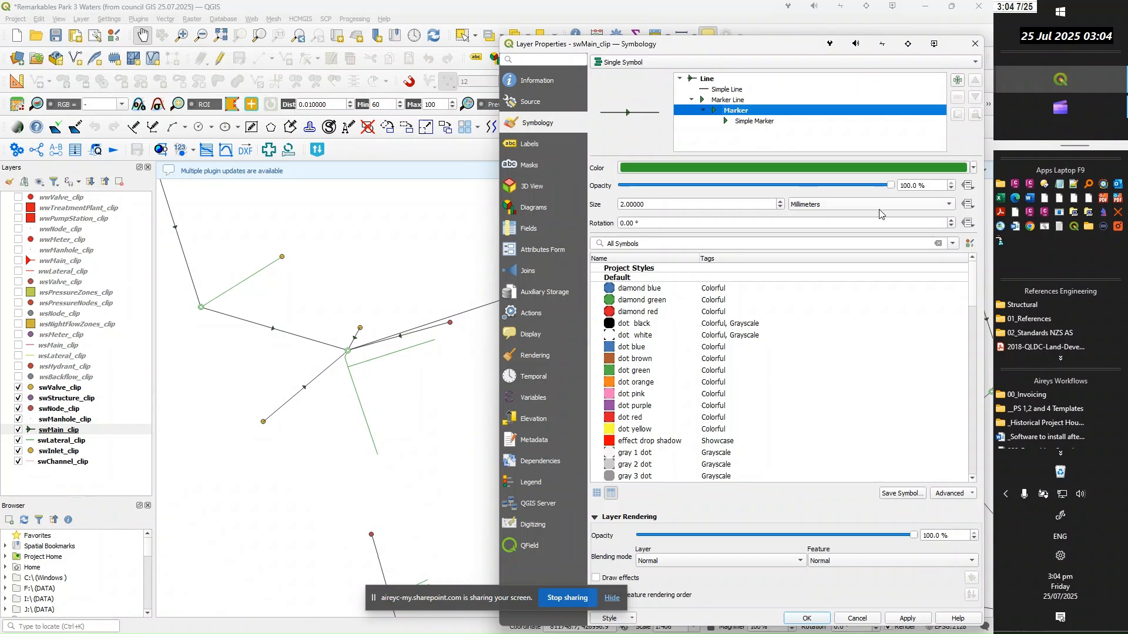
click(738, 101)
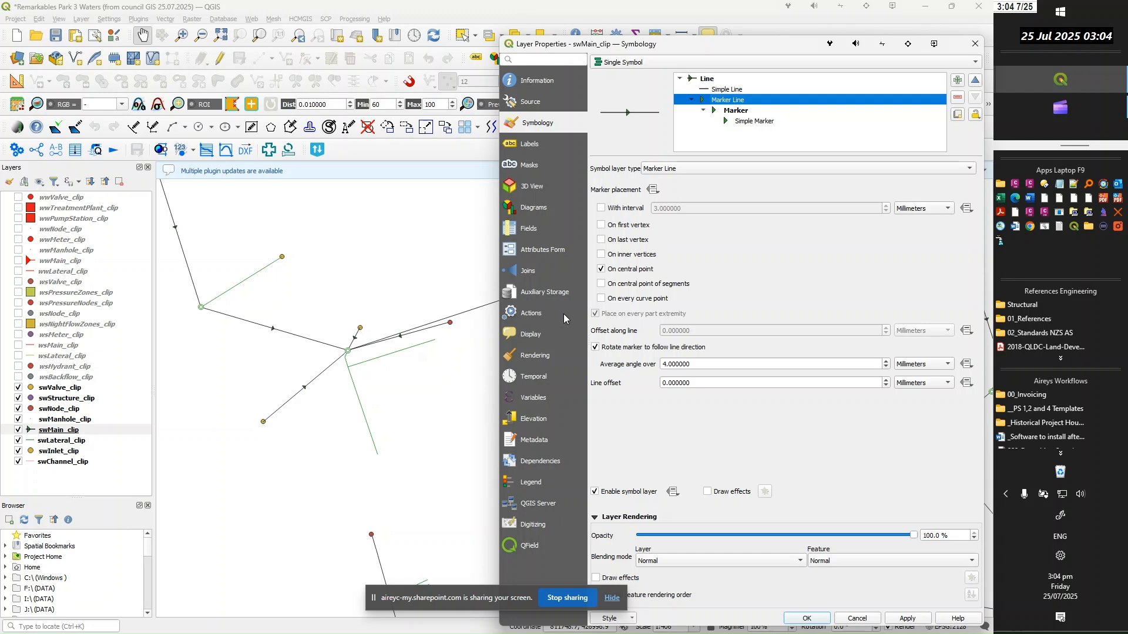
click(735, 111)
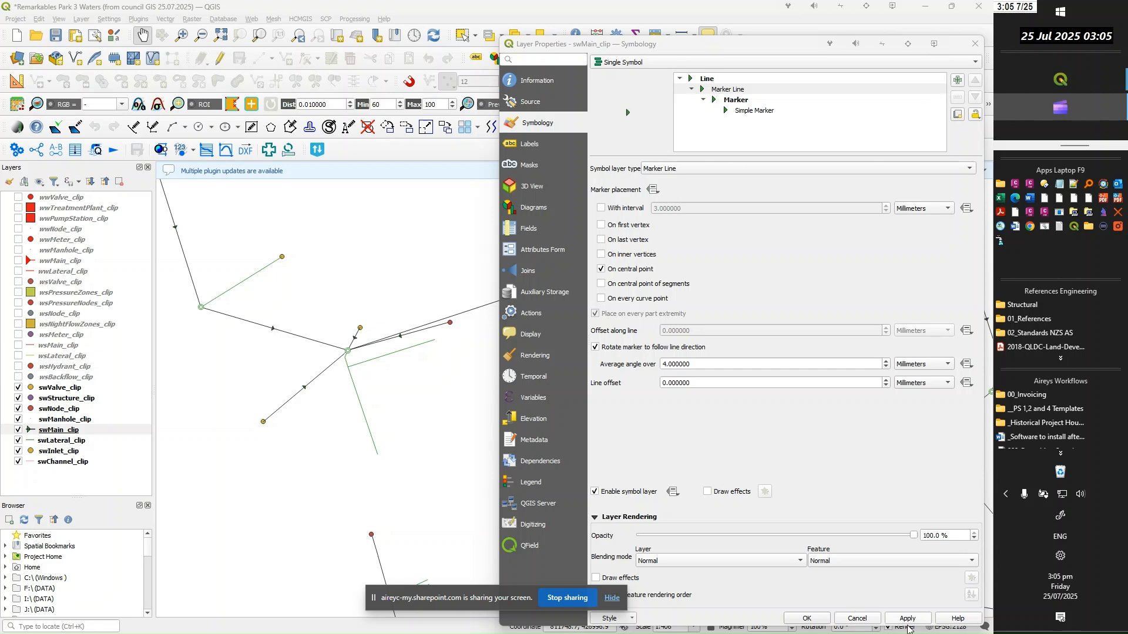
click(902, 621)
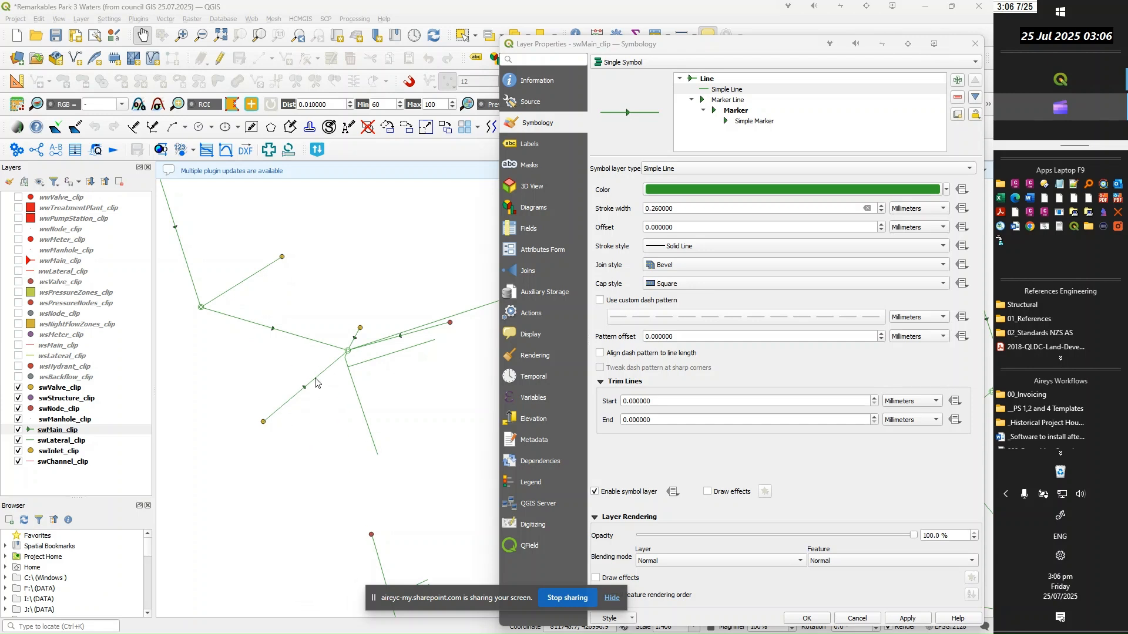
click(396, 399)
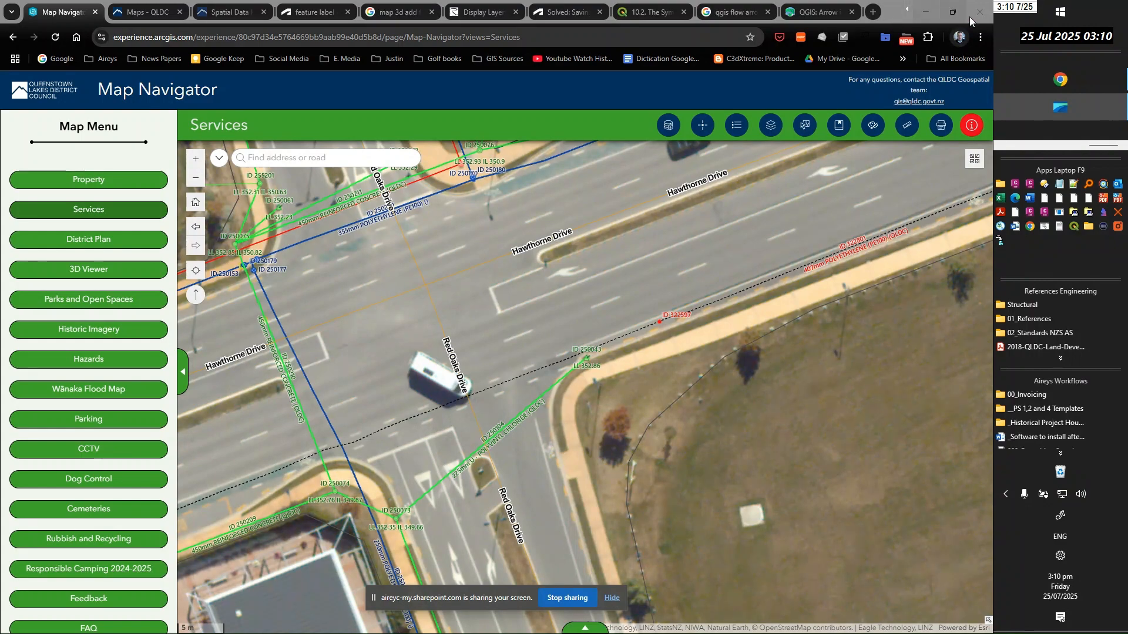
Return to QGIS and copy the wwMain_clip layer's whole label expression, leaving that layer's settings unchanged
click(928, 12)
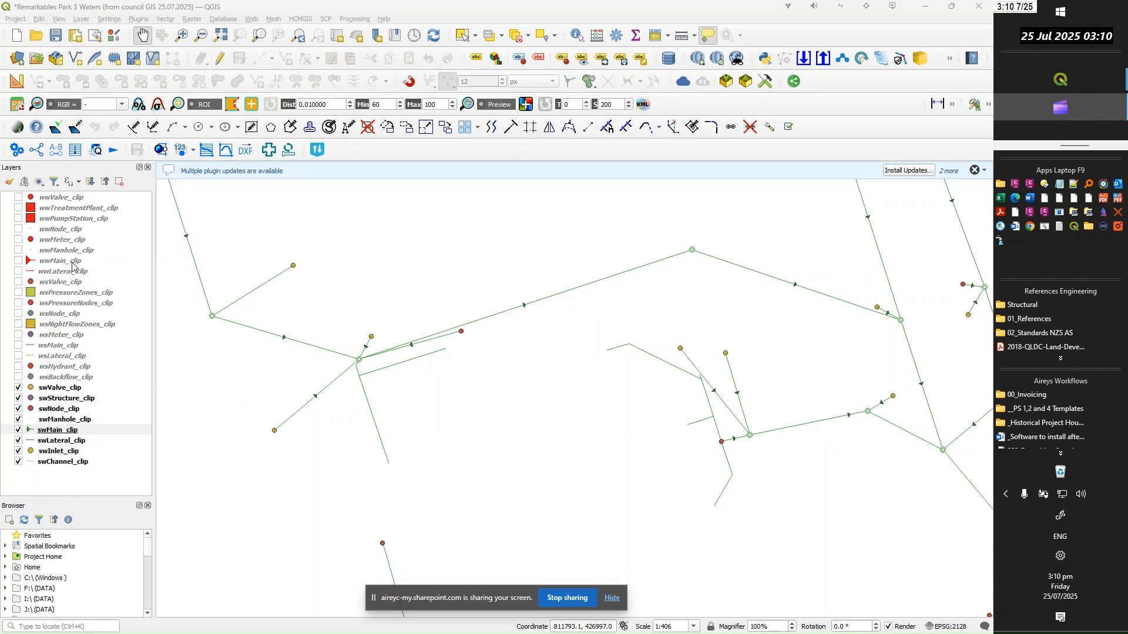
click(59, 263)
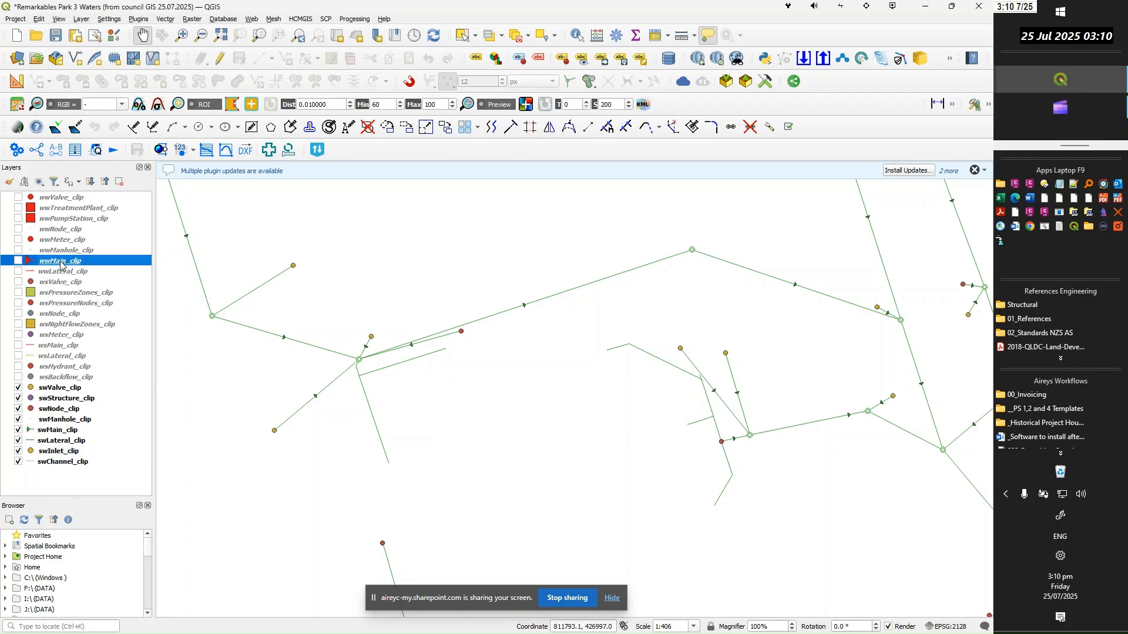
double_click(61, 263)
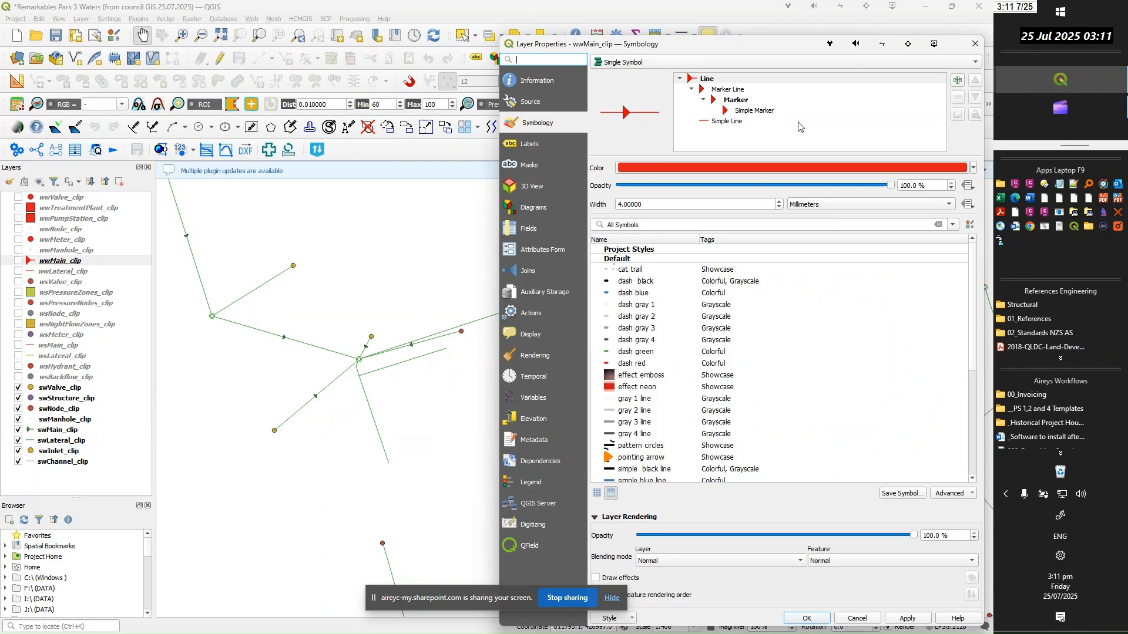
click(526, 146)
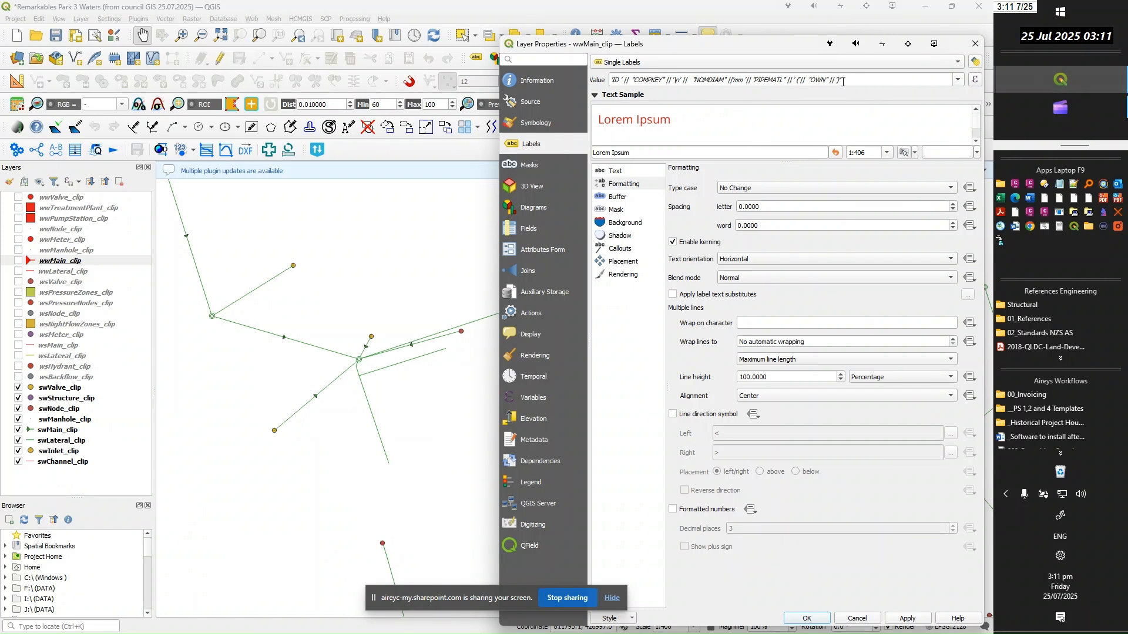
click(975, 85)
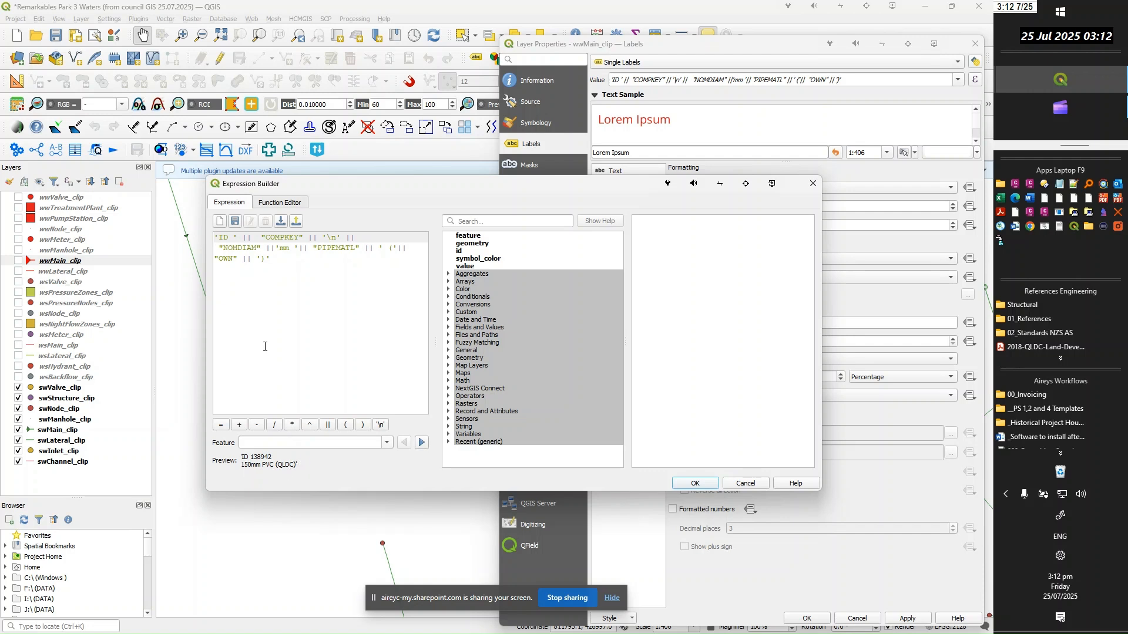
drag(273, 264, 207, 246)
key(ctrl+c)
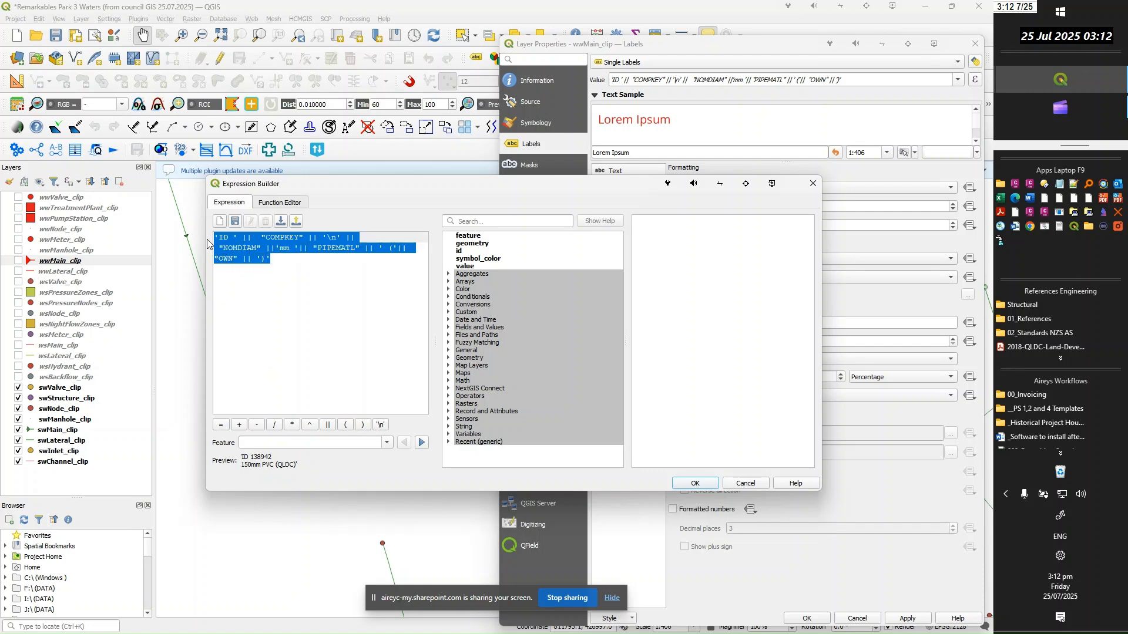
click(745, 484)
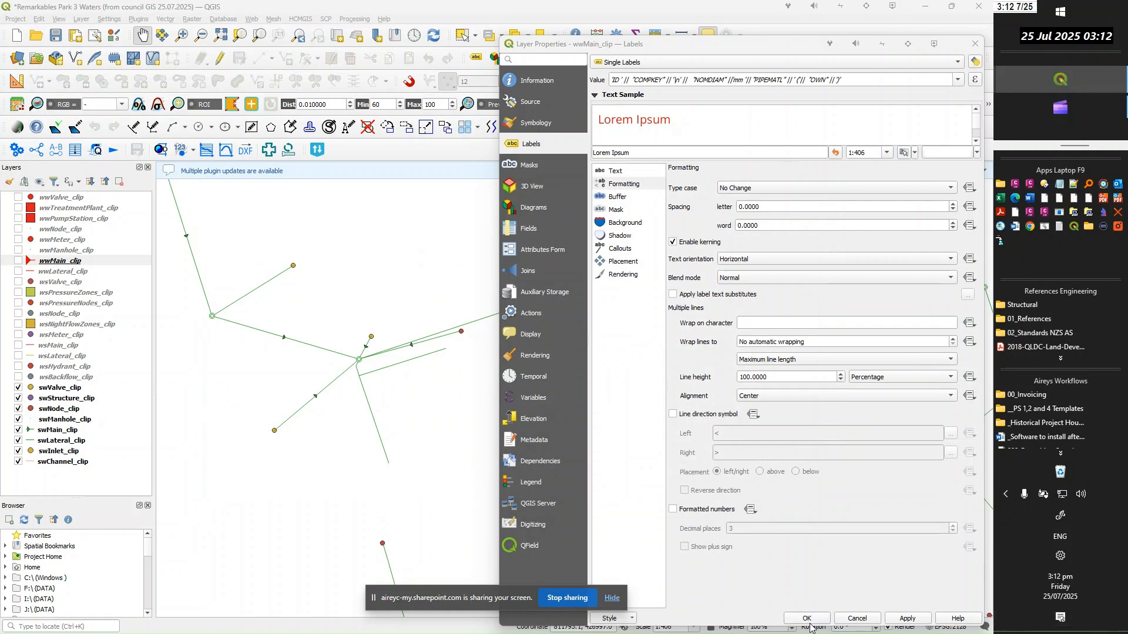
click(861, 620)
Turn on Single Labels for swMain_clip and replace its label expression with the copied one combining COMPKEY, NOMDIAM, PIPEMATL and OWN
click(57, 432)
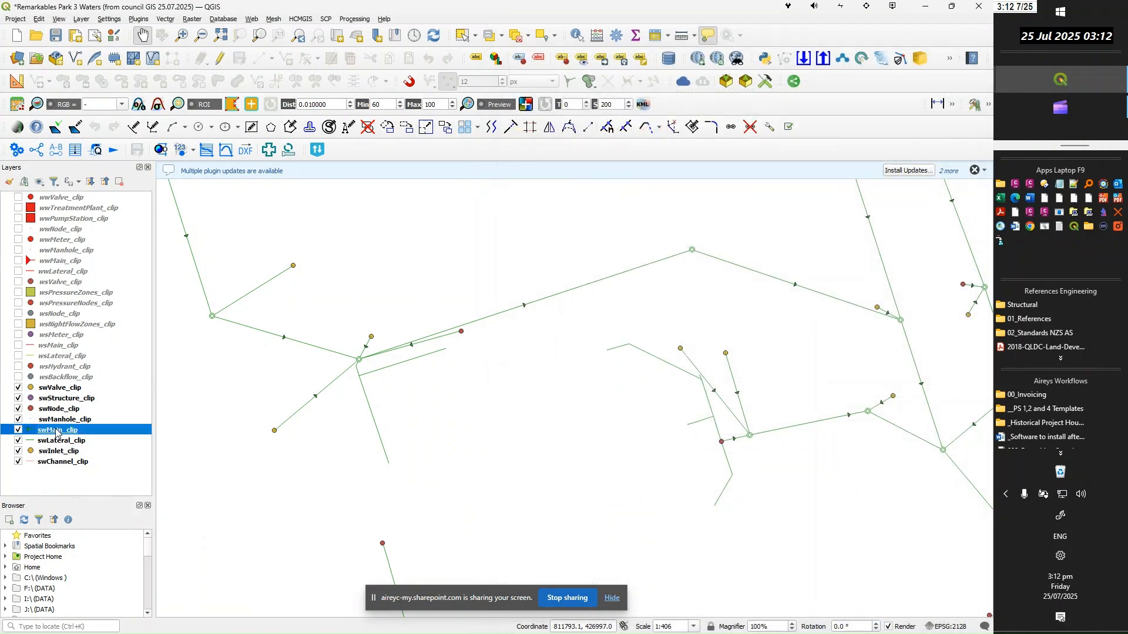
double_click(57, 432)
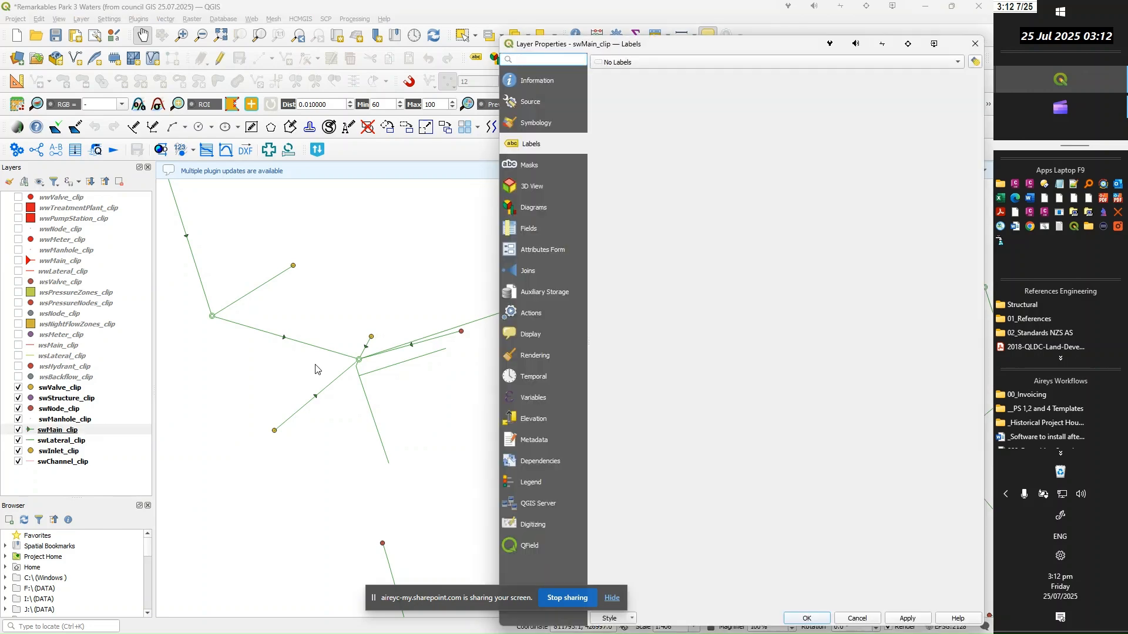
click(822, 63)
click(816, 75)
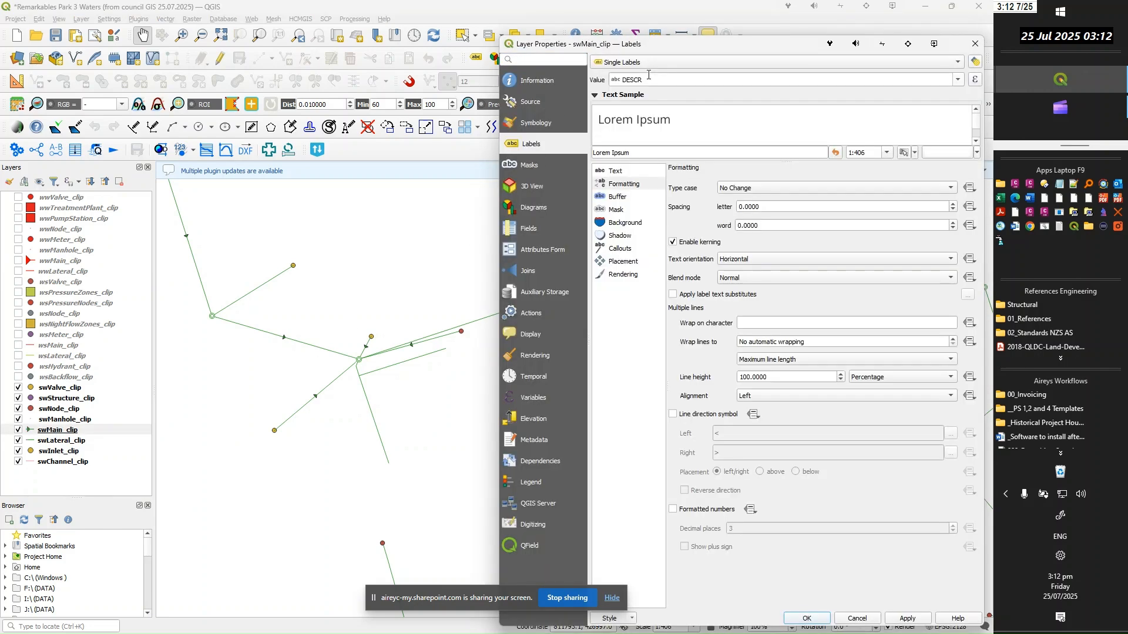
click(976, 82)
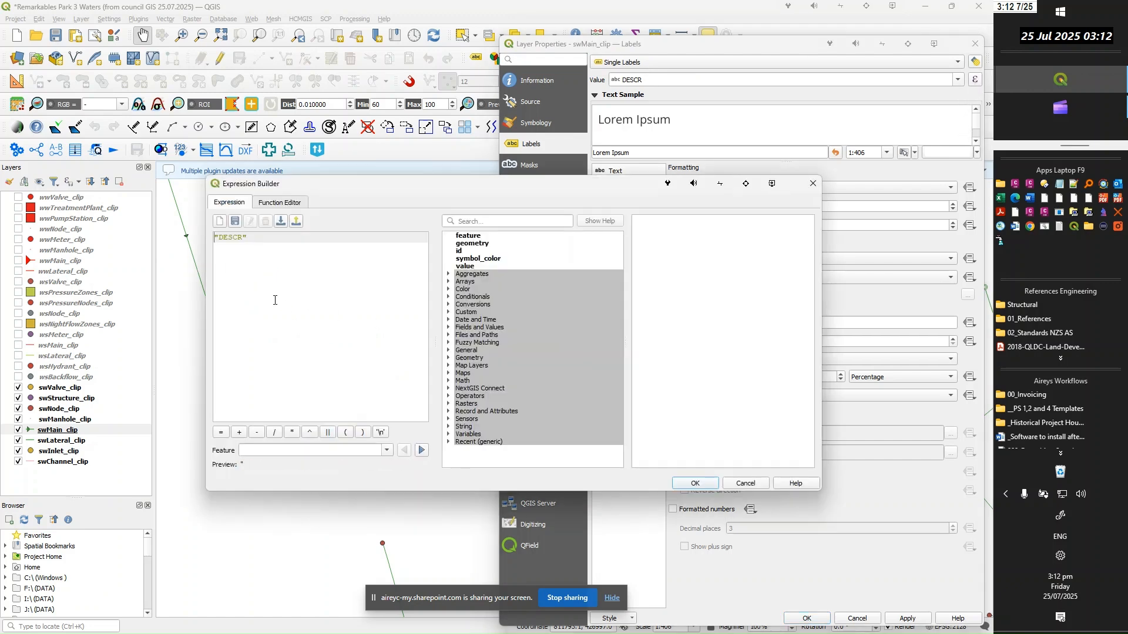
drag(245, 240, 184, 239)
key(ctrl+v)
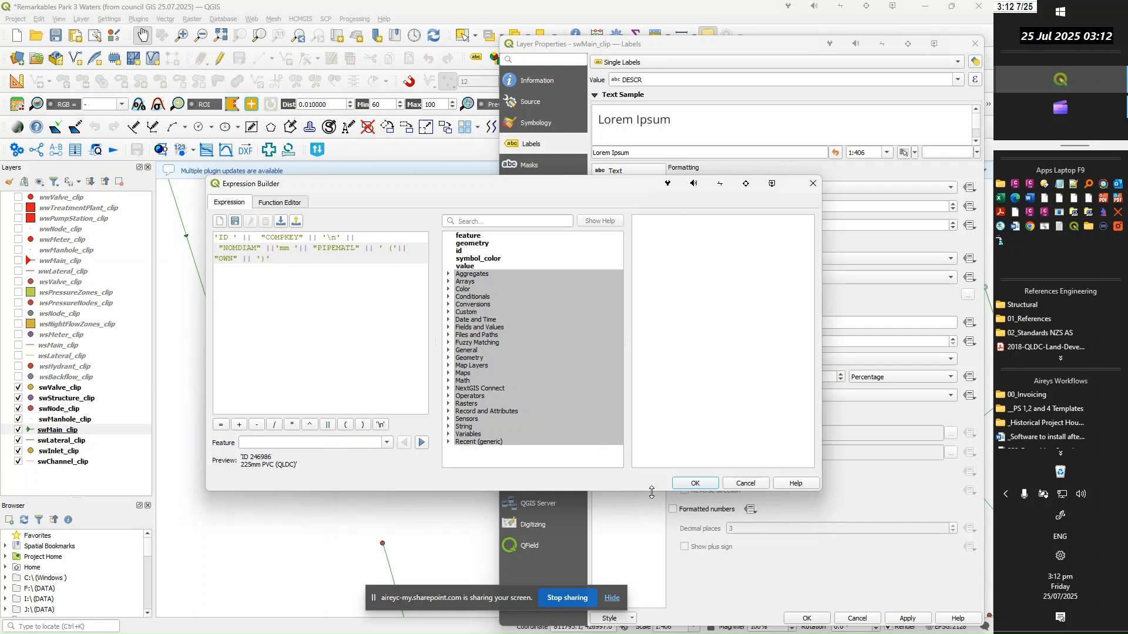
click(704, 489)
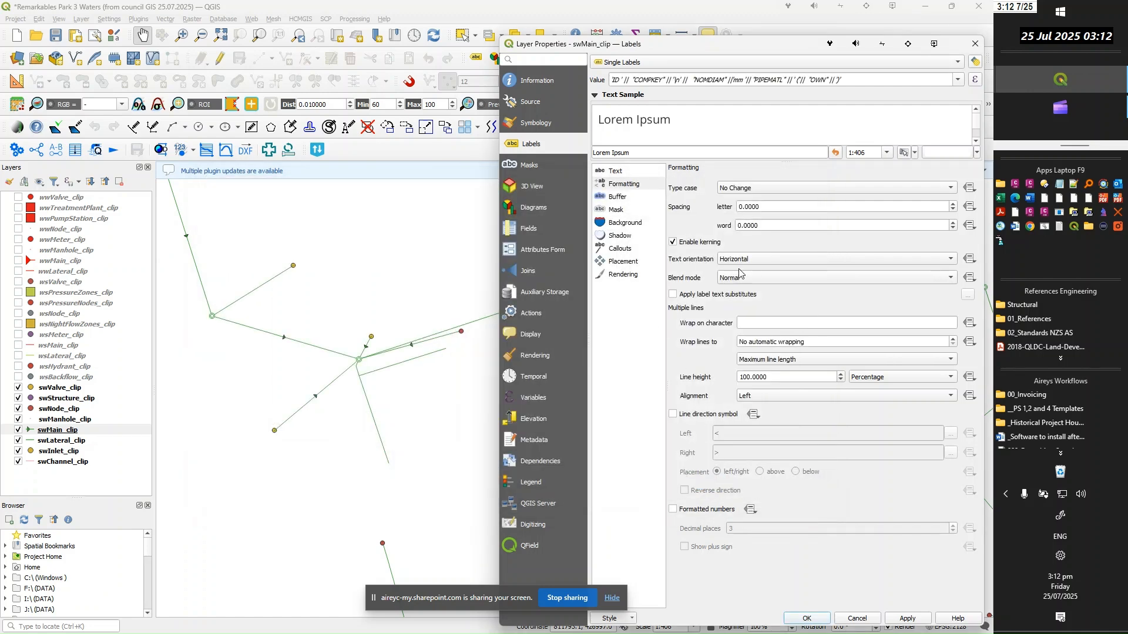
Review the swMain_clip label placement, callout and text settings, and apply the labels to the map
click(632, 264)
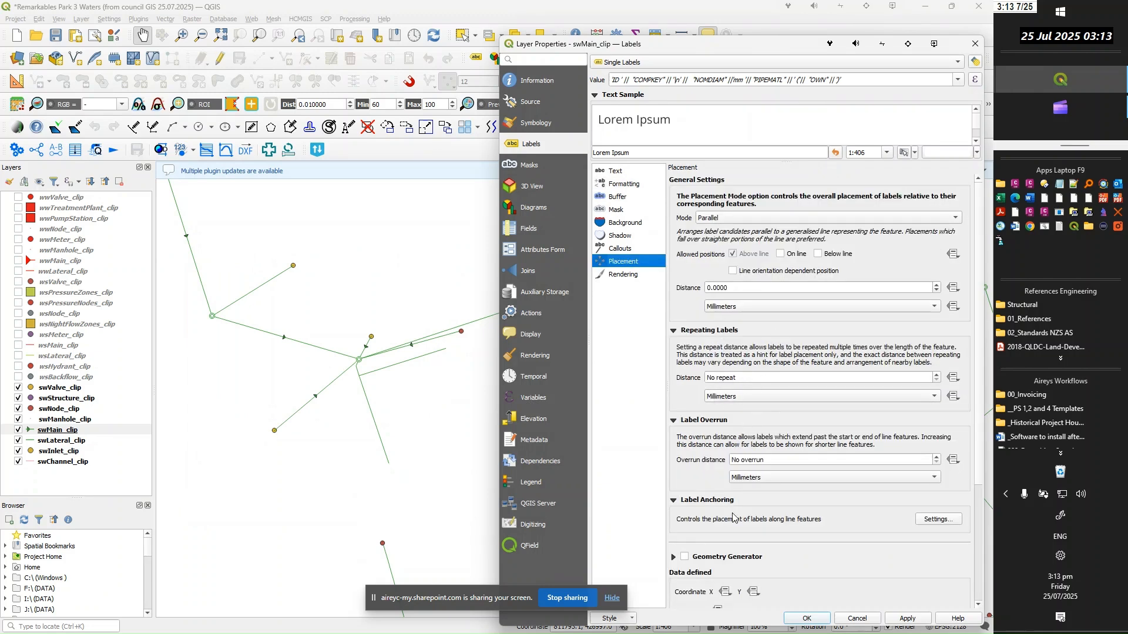
click(626, 252)
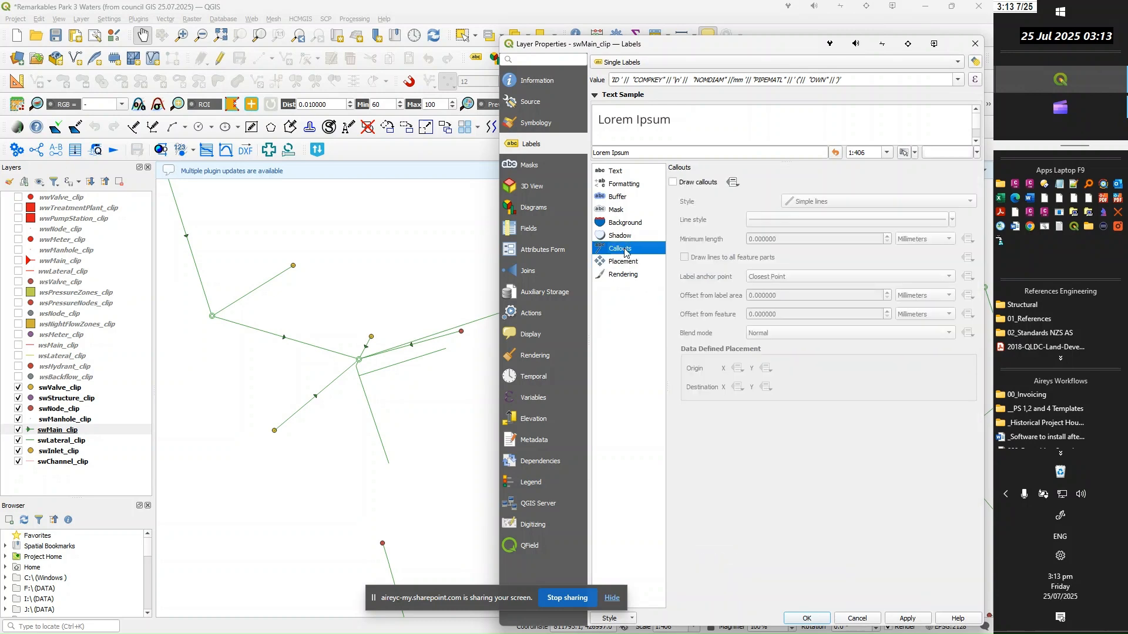
click(618, 172)
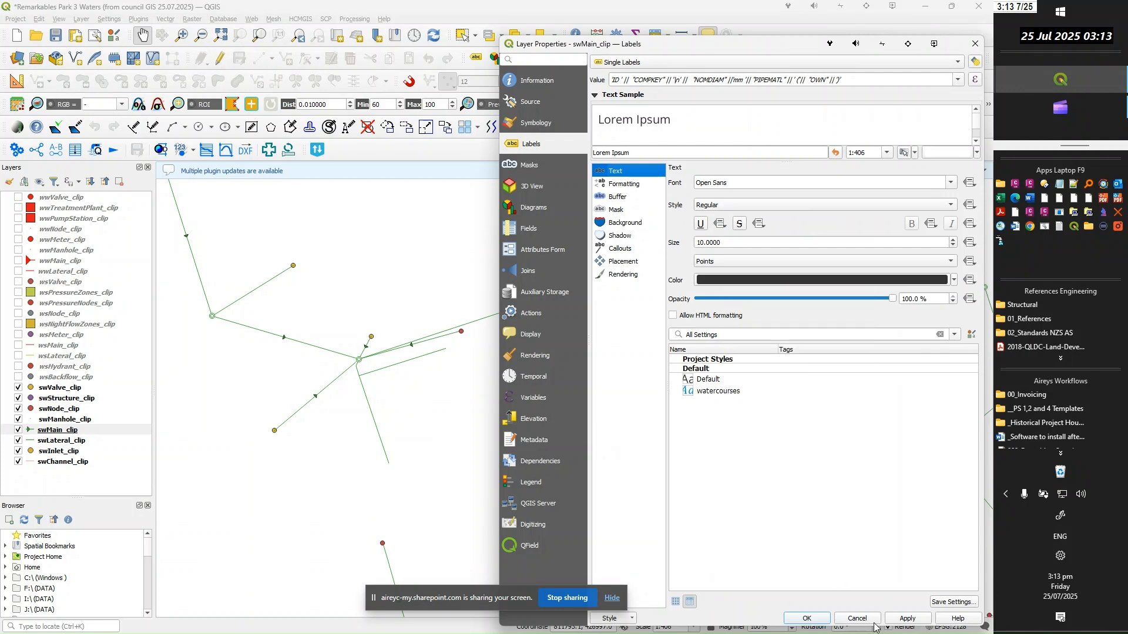
click(908, 621)
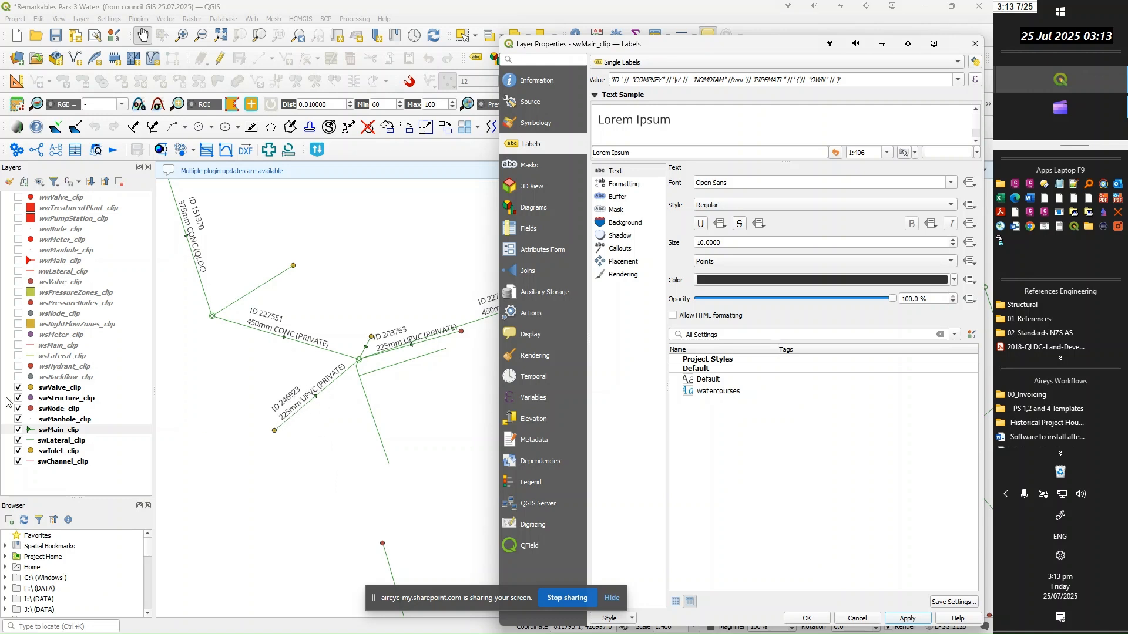
Set the swMain_clip label text color to green and the multiple-line alignment to Center, and apply the labels
key(alt+Tab)
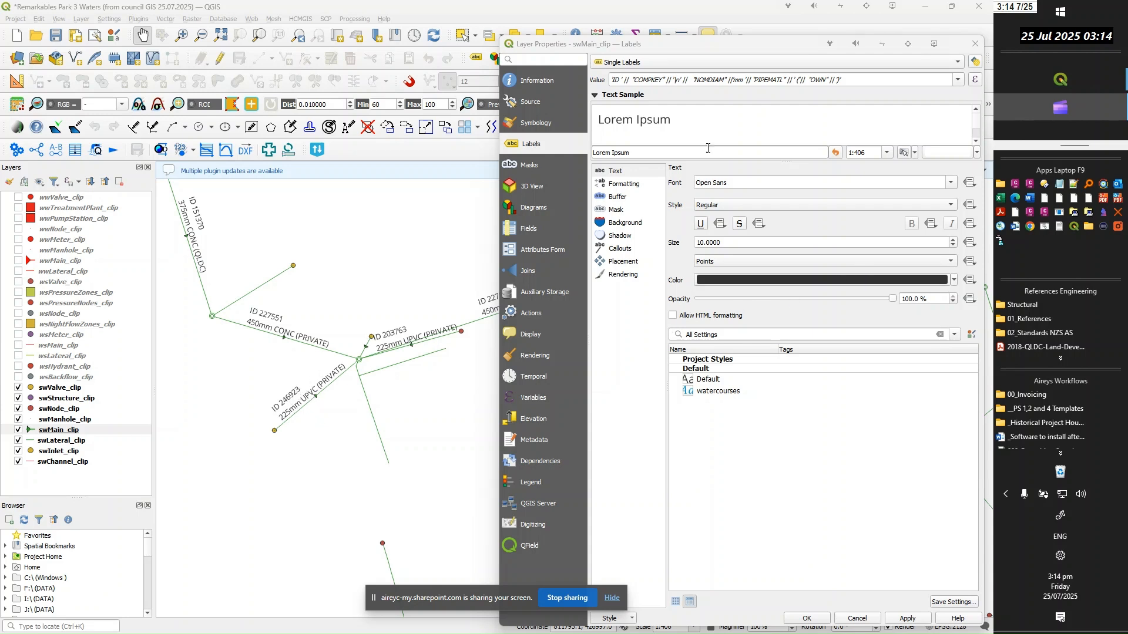
click(954, 280)
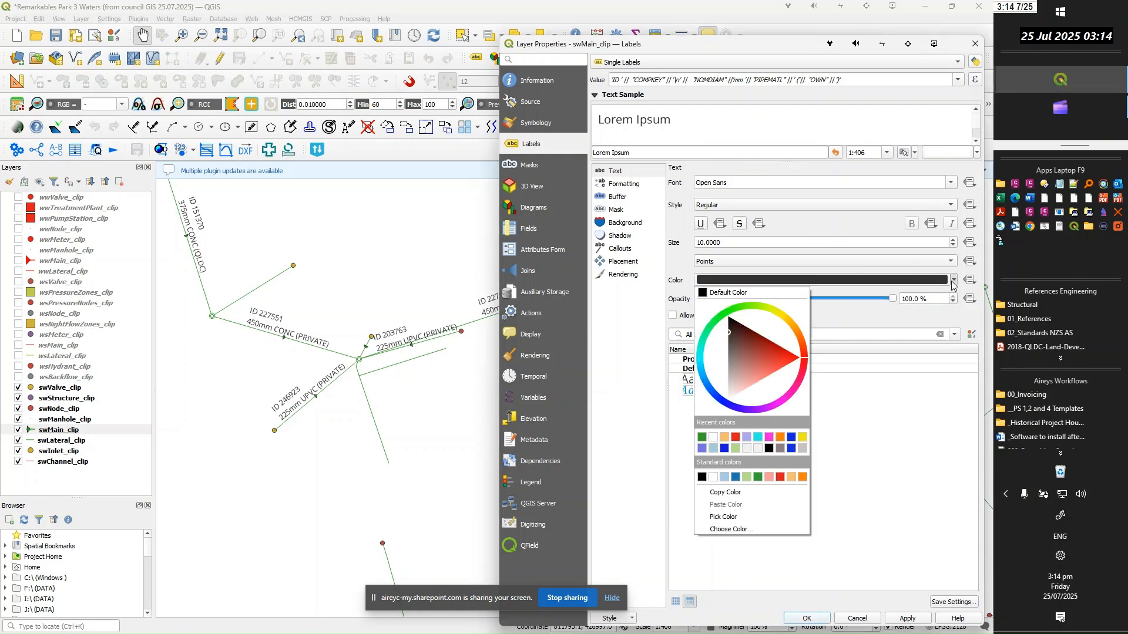
click(702, 438)
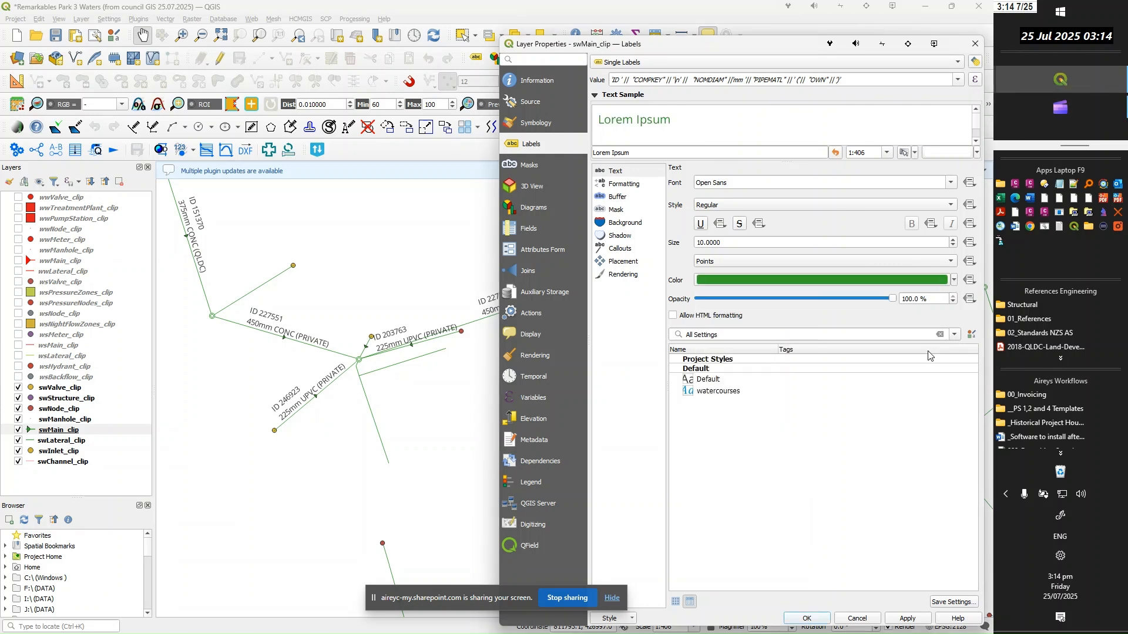
click(627, 187)
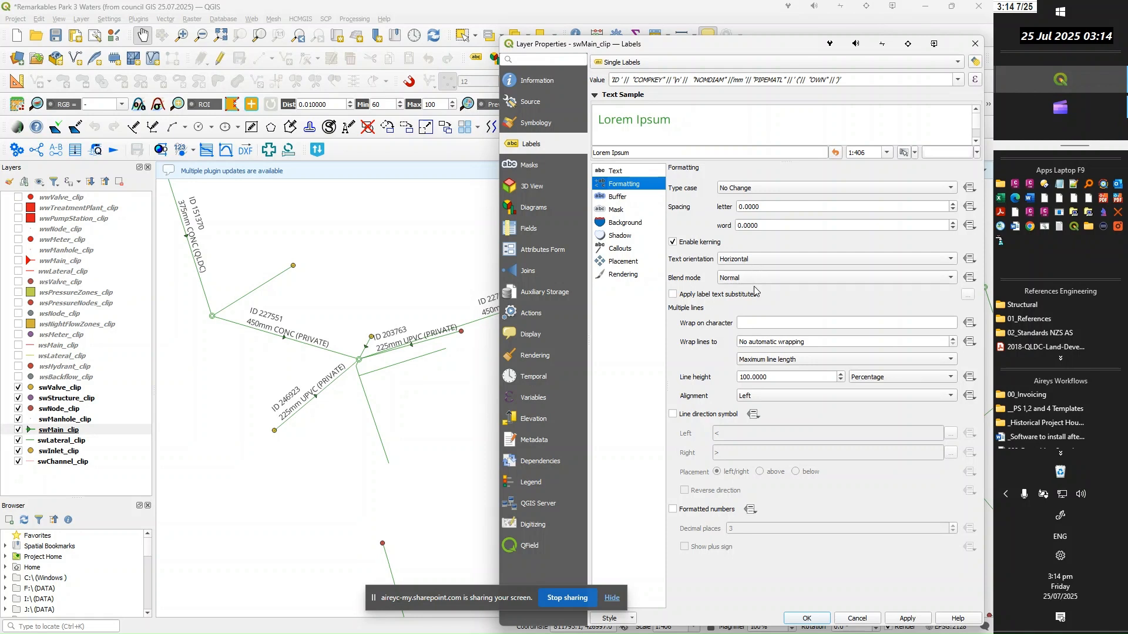
click(758, 397)
click(752, 409)
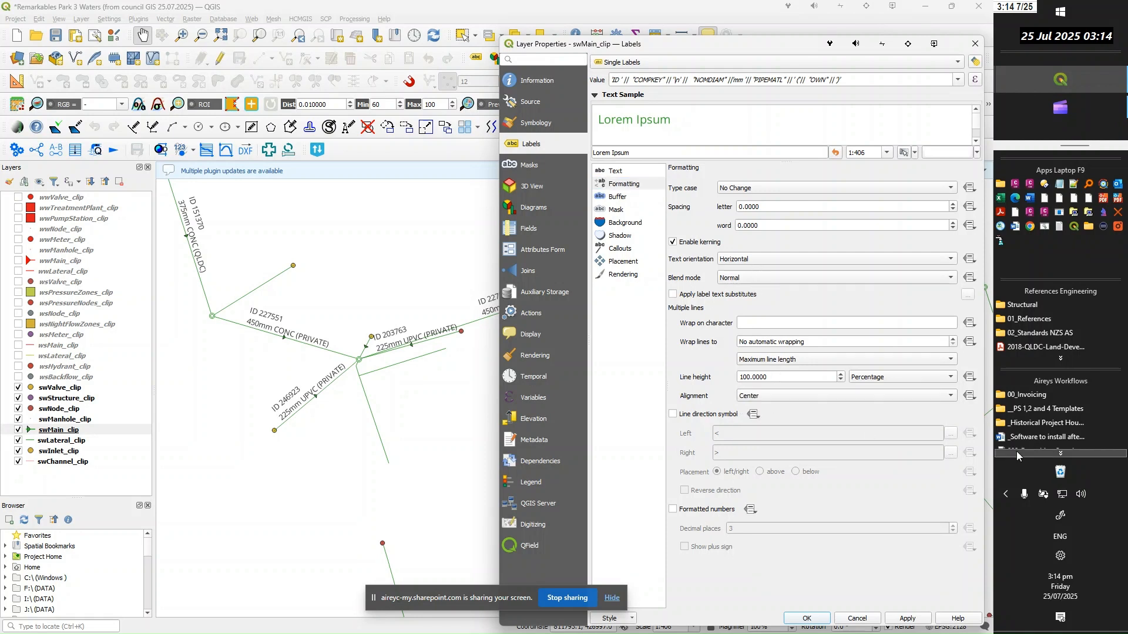
click(909, 620)
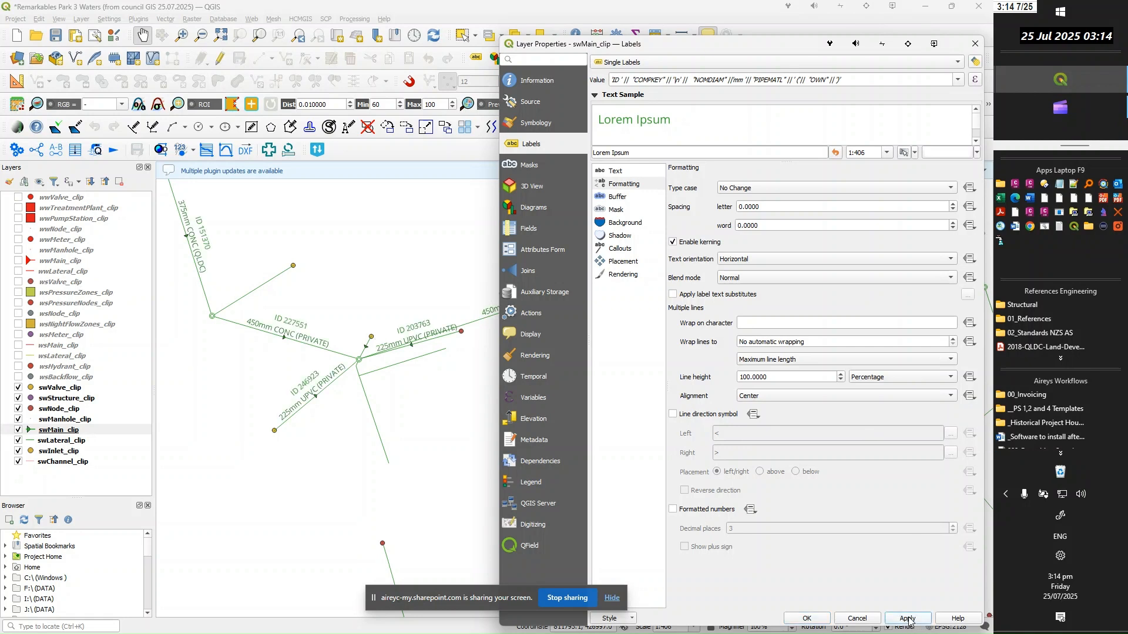
Change the swMain_clip labels' allowed position from above the line to On line only, and apply the placement
click(626, 263)
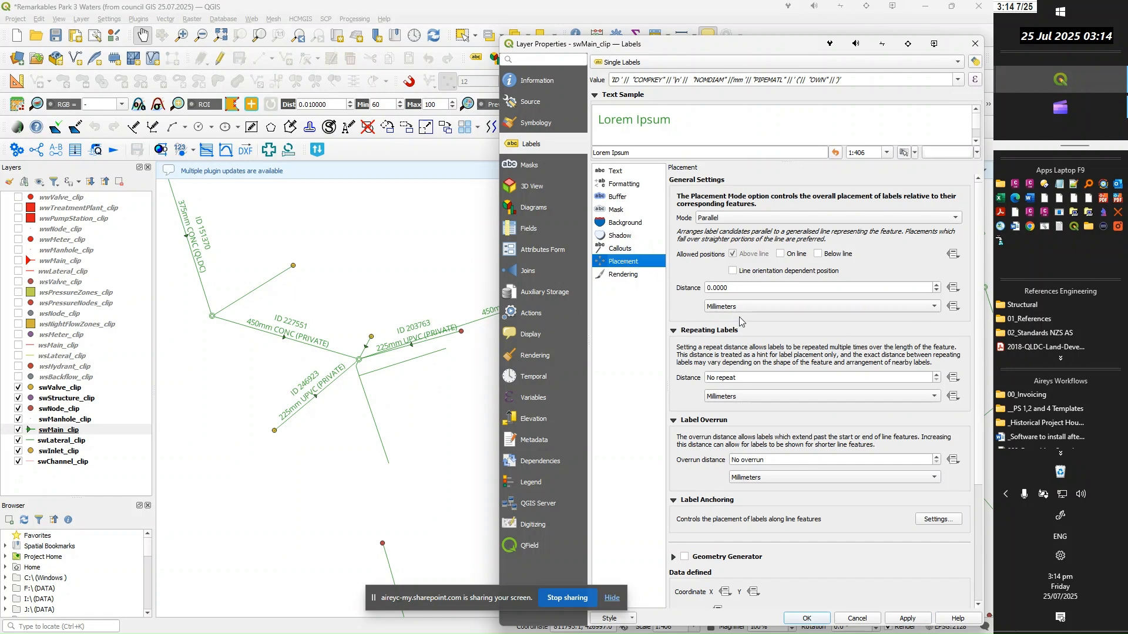
scroll(787, 317, down, 5)
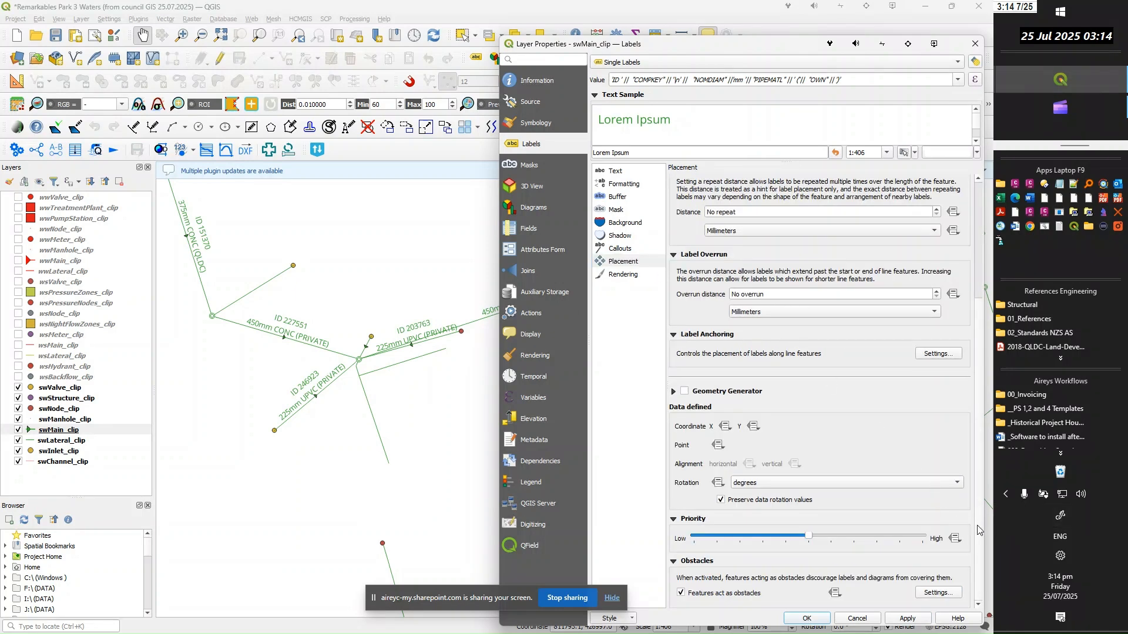
scroll(975, 460, up, 3)
scroll(974, 459, up, 3)
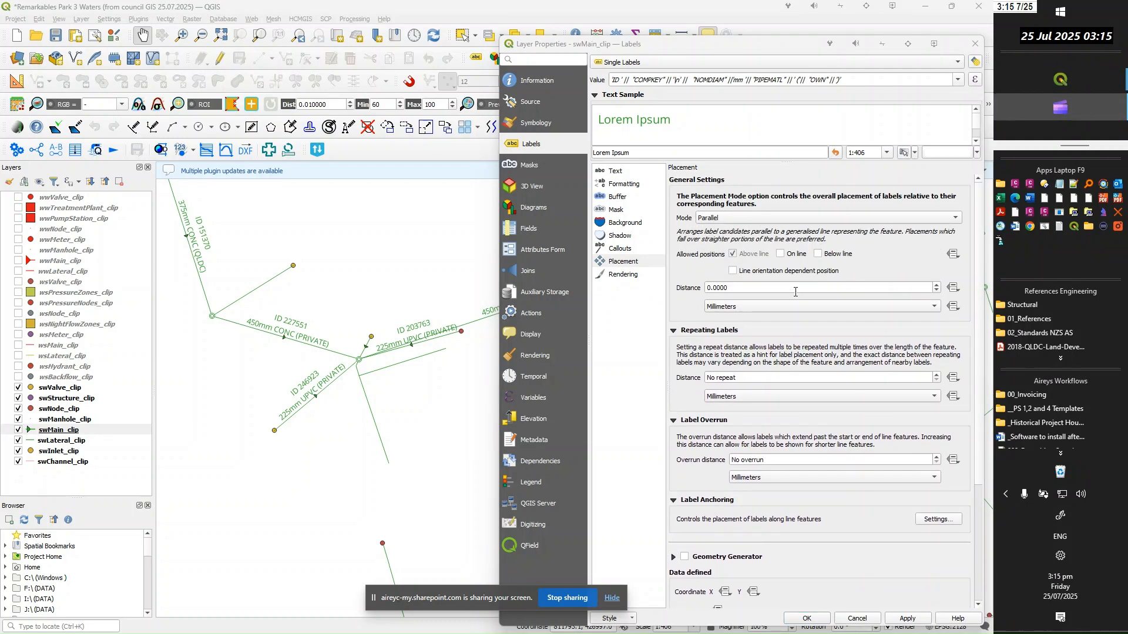
click(780, 257)
click(733, 255)
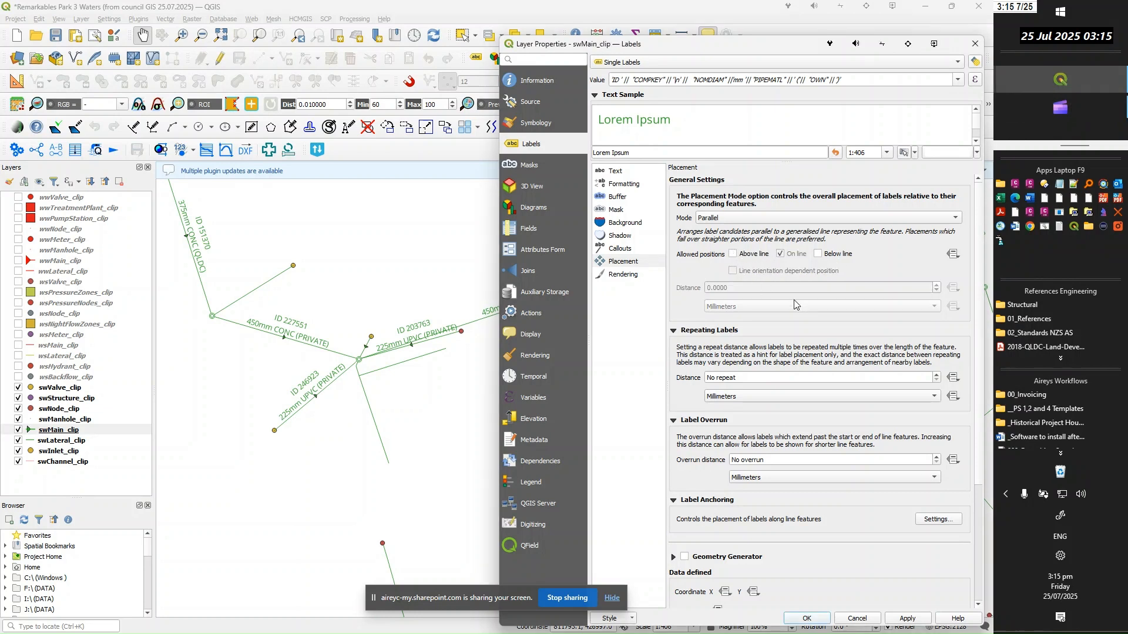
click(911, 620)
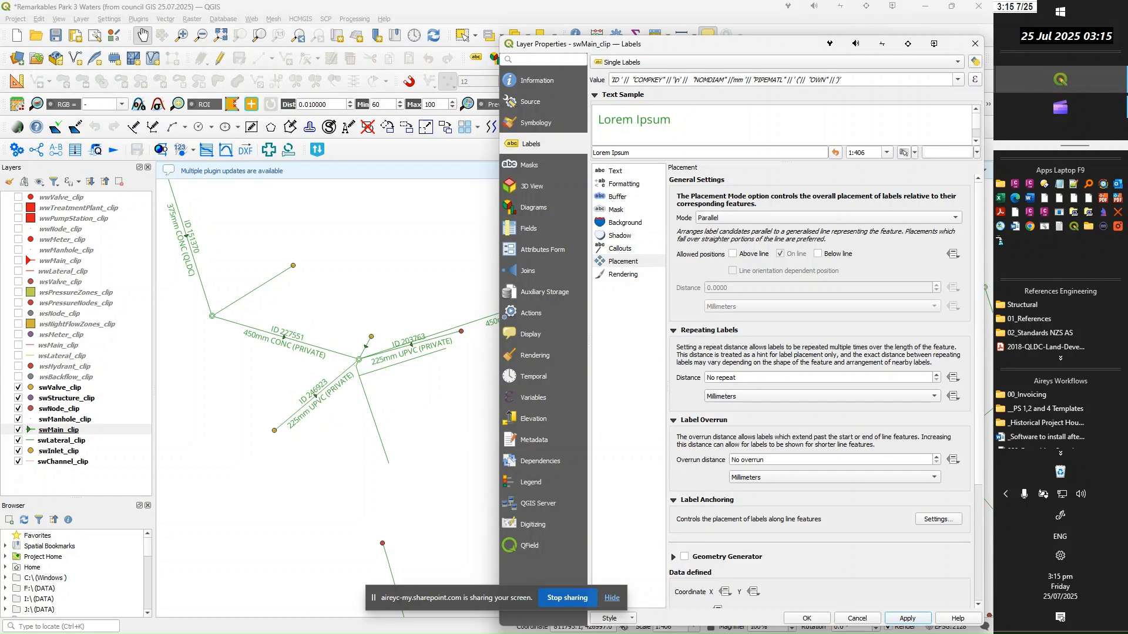
Check the council web map, return to QGIS and copy the wwManhole_clip layer's whole label expression without editing that layer
key(alt+Tab)
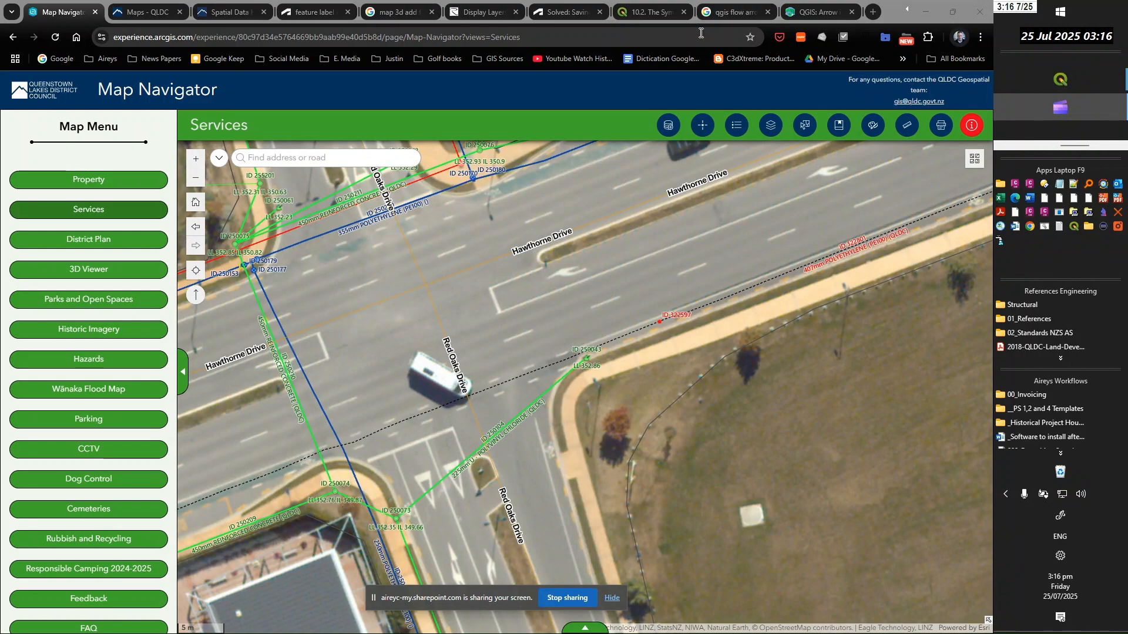
click(925, 12)
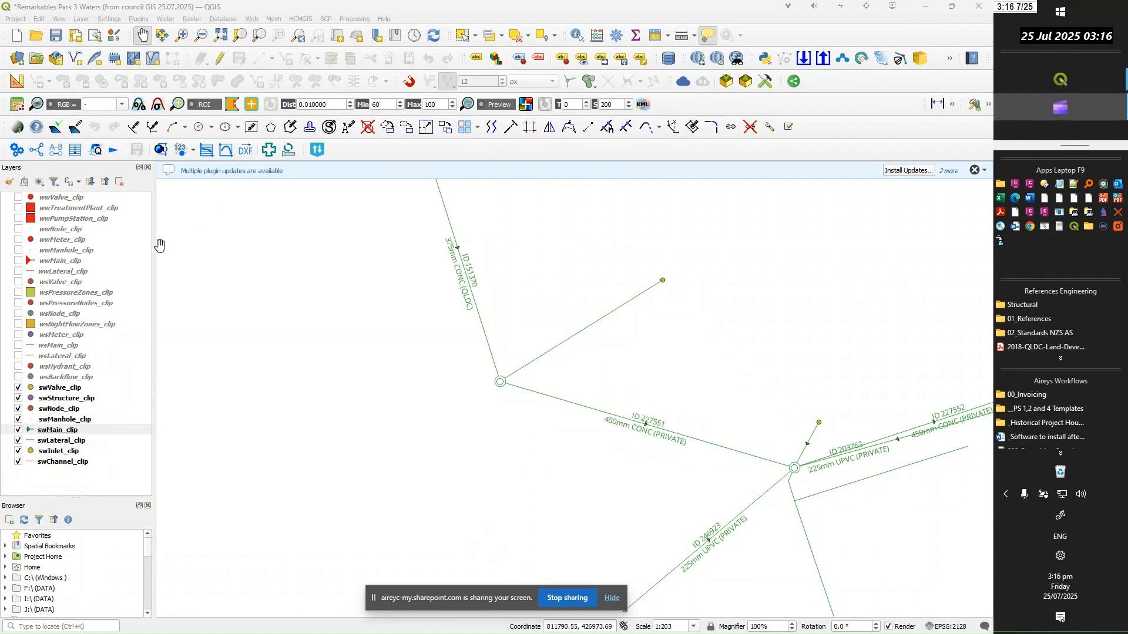
click(70, 252)
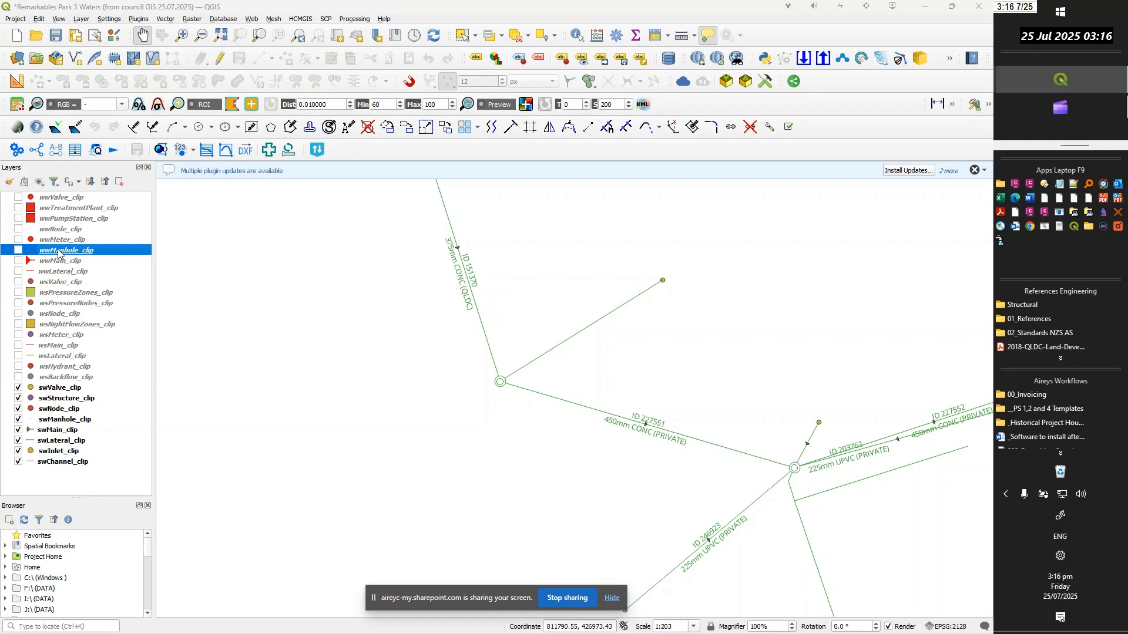
double_click(58, 254)
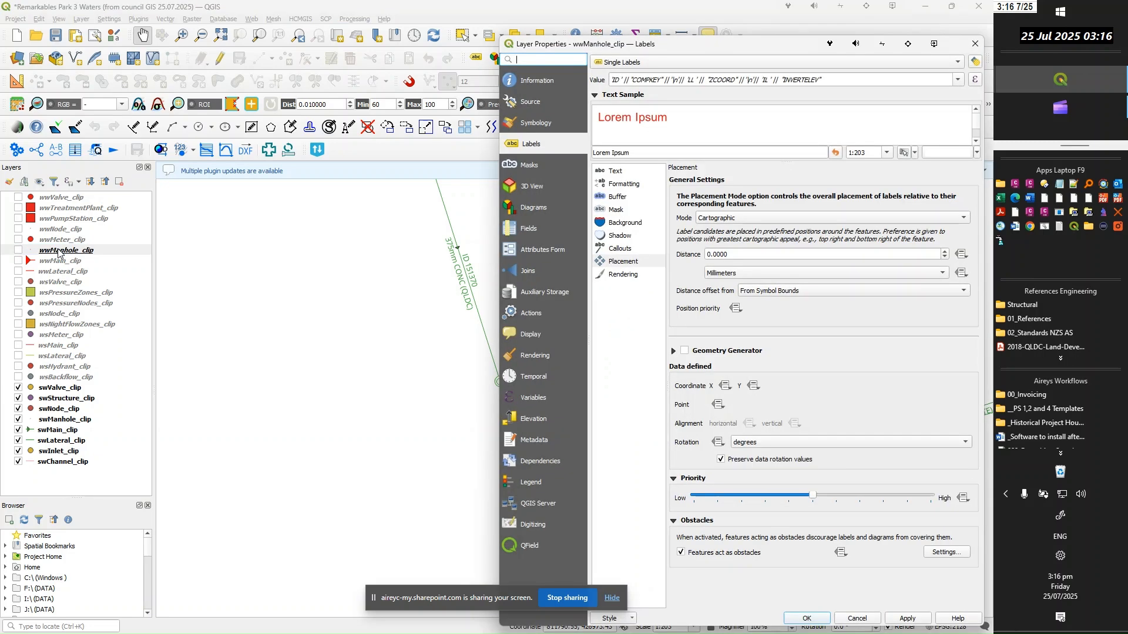
click(976, 82)
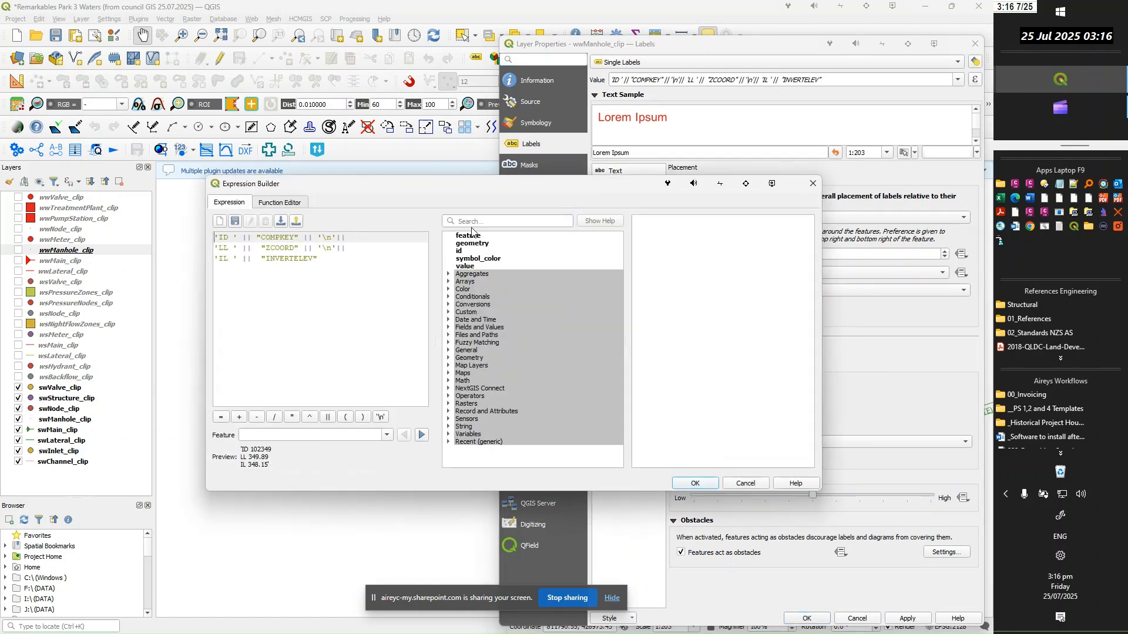
drag(328, 261, 207, 238)
key(ctrl+c)
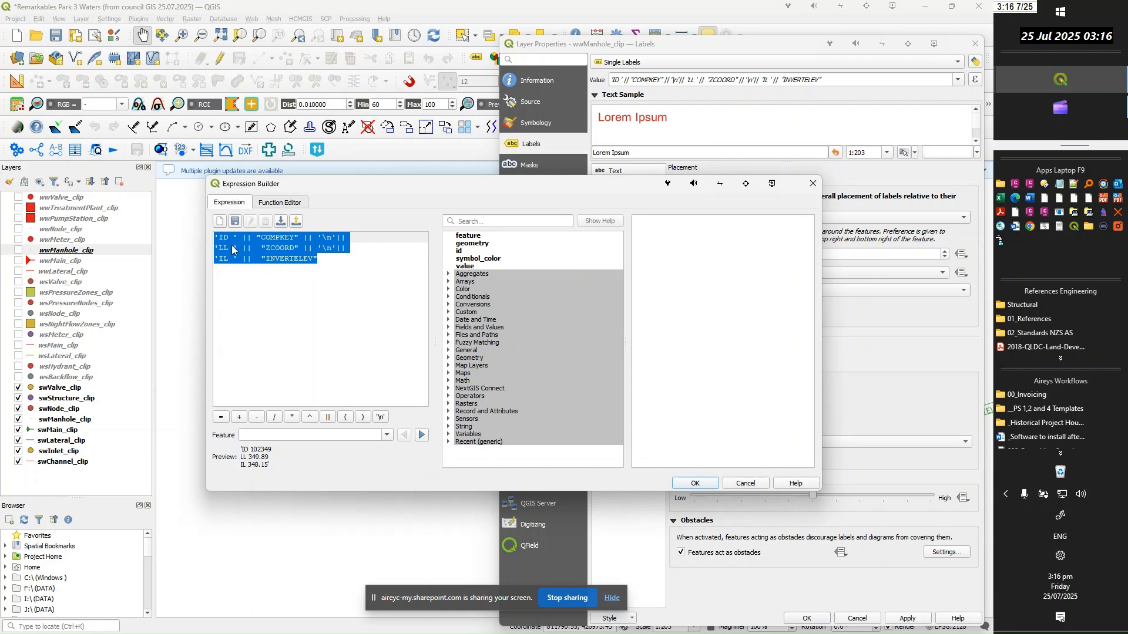
click(743, 485)
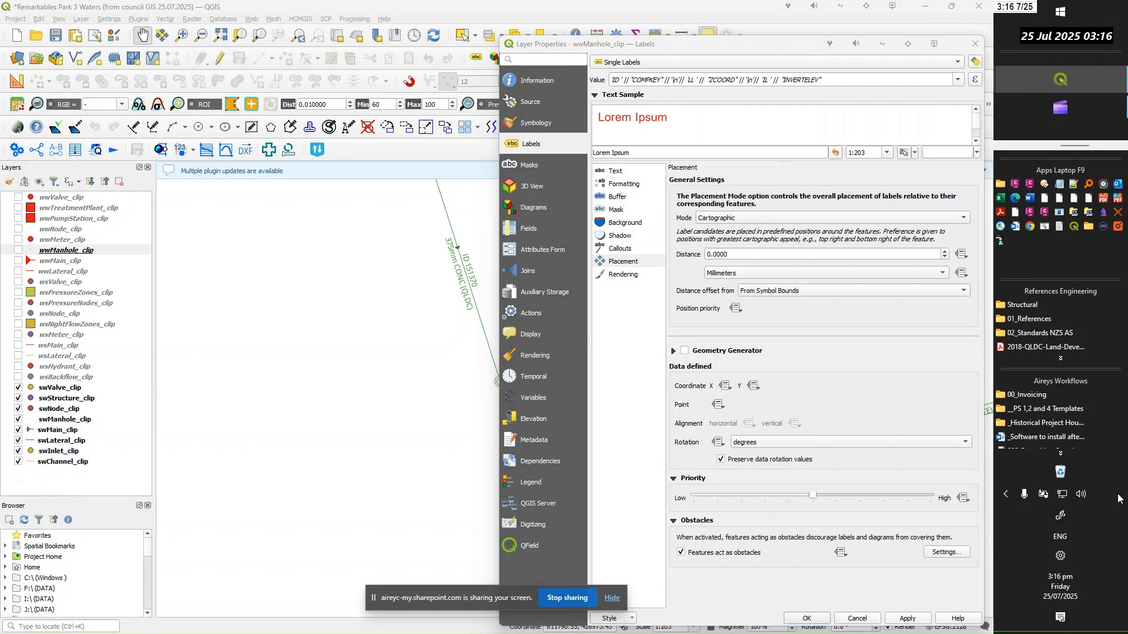
click(860, 619)
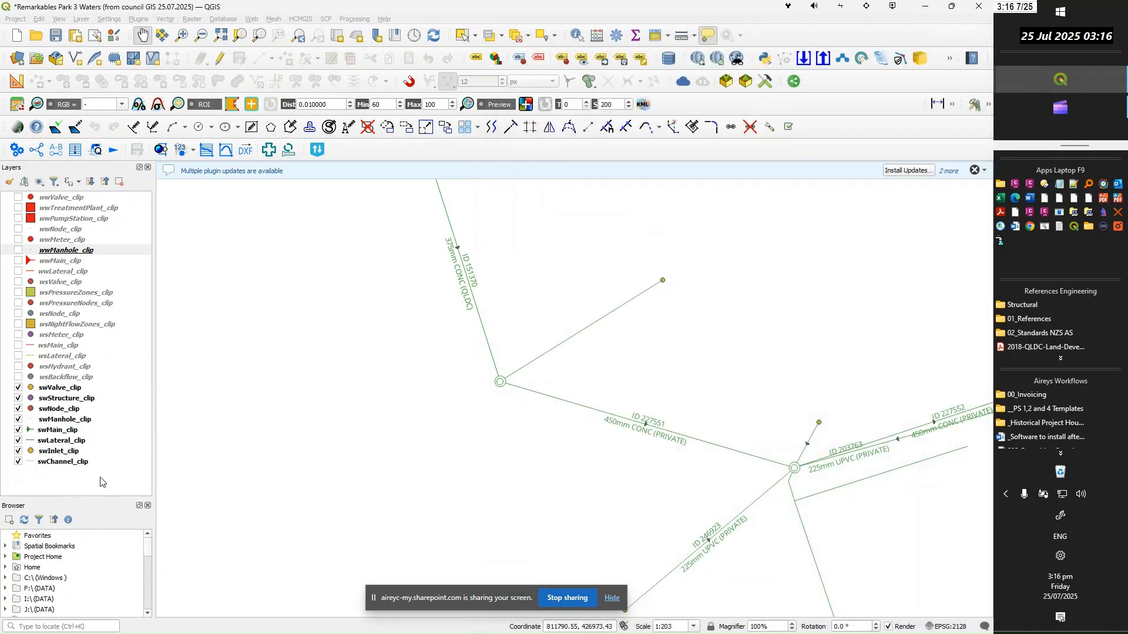
Turn on Single Labels for swManhole_clip and replace its label expression with the copied one combining COMPKEY, ZCOORD and INVERTELEV
click(58, 421)
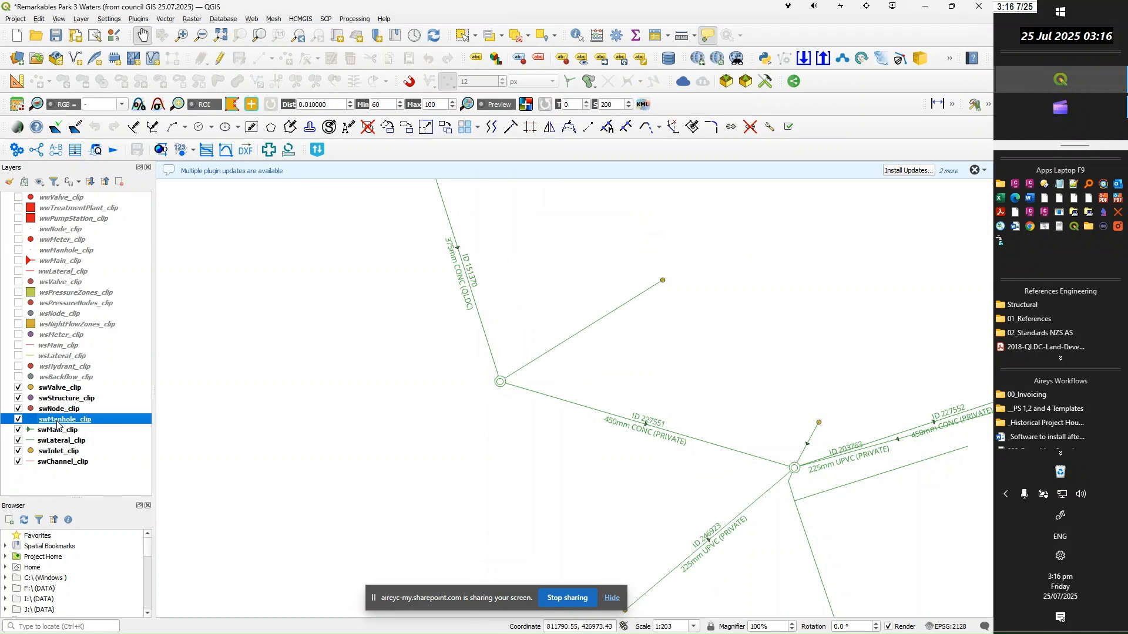
double_click(58, 423)
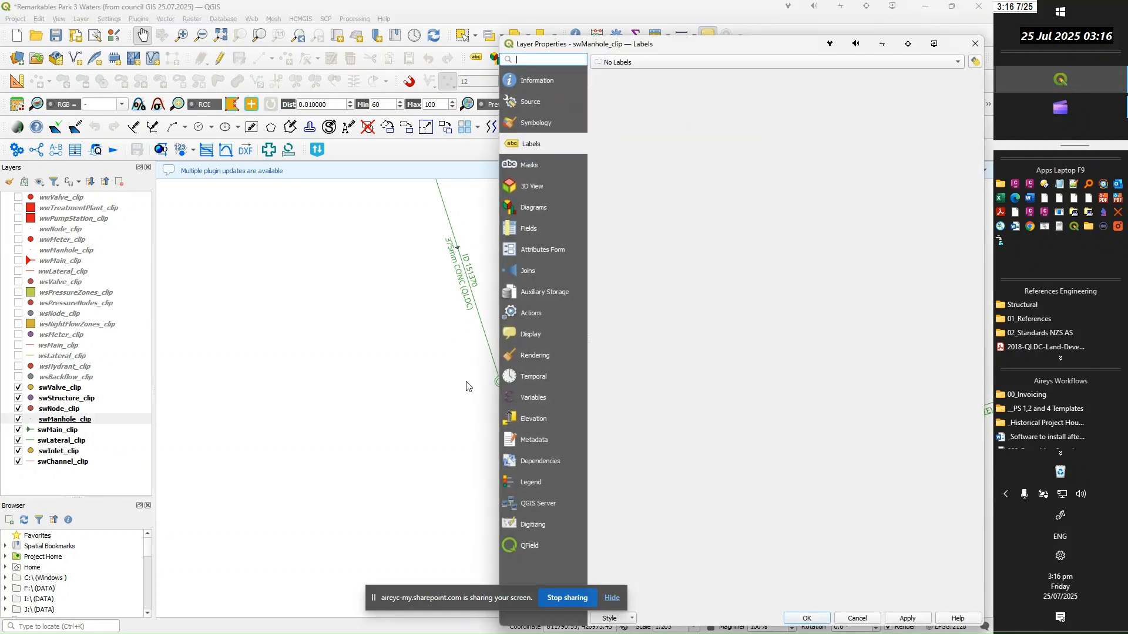
click(956, 65)
click(639, 75)
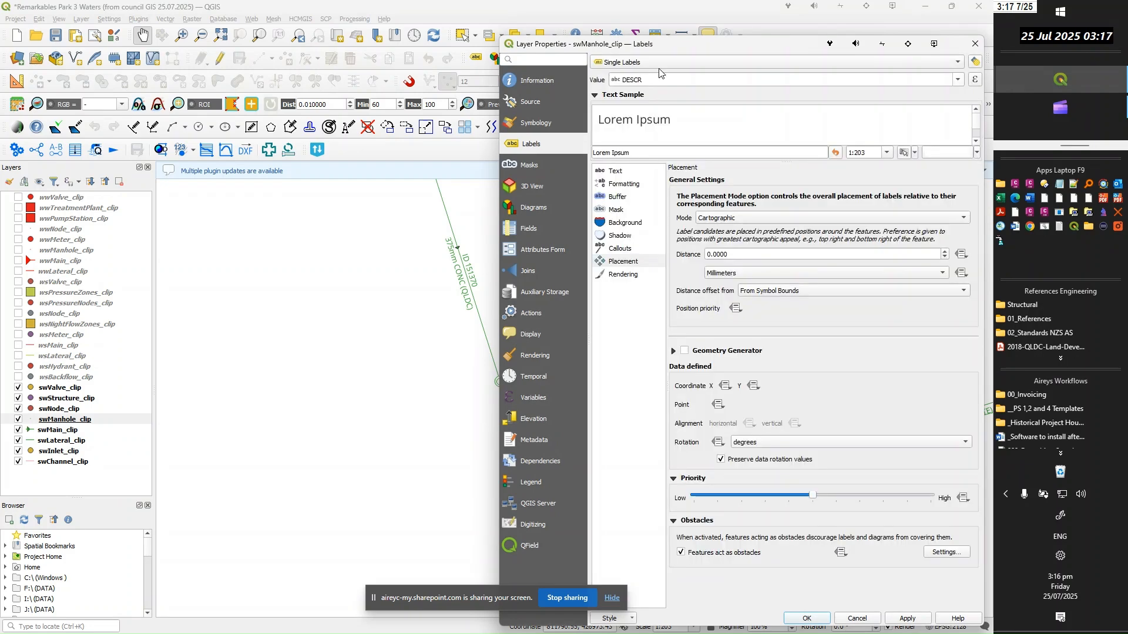
click(976, 80)
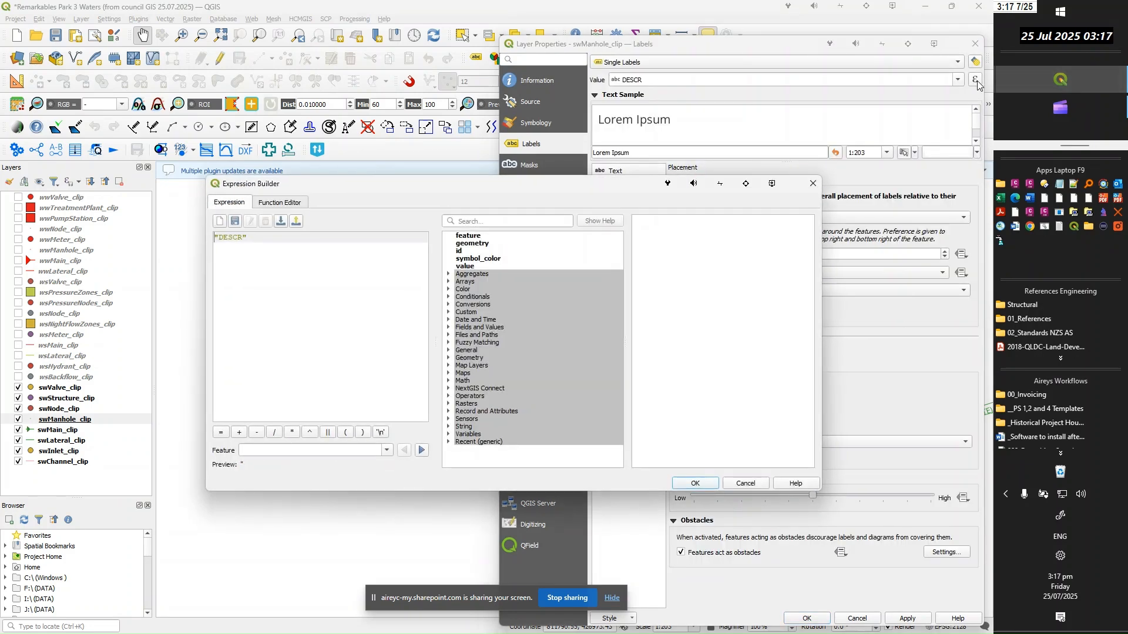
triple_click(259, 239)
key(BackSpace)
key(ctrl+v)
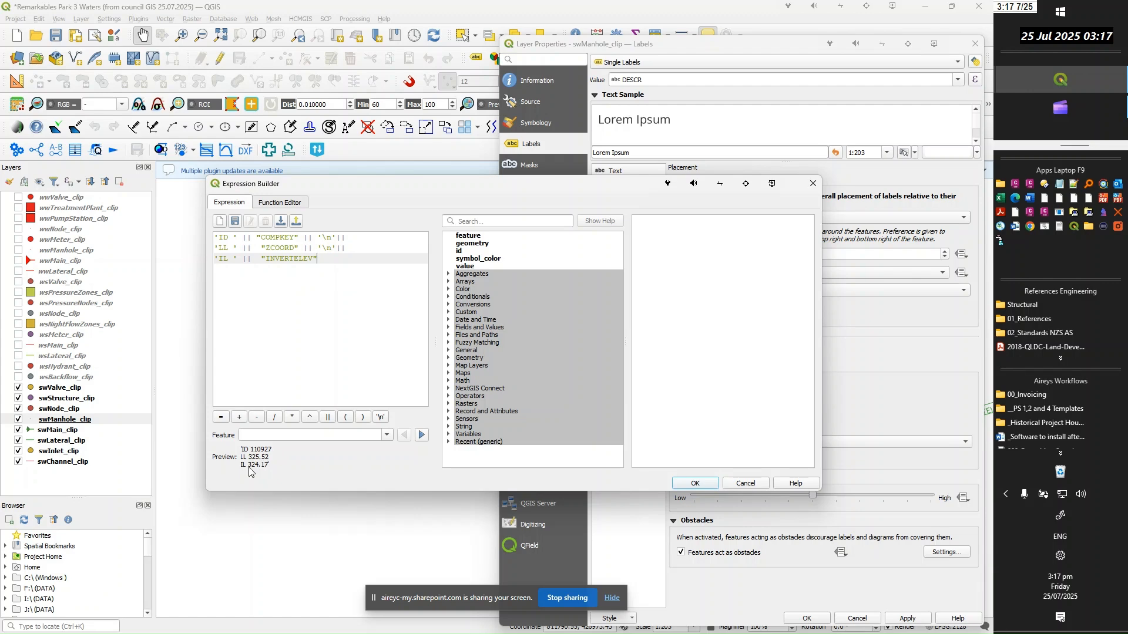
click(684, 481)
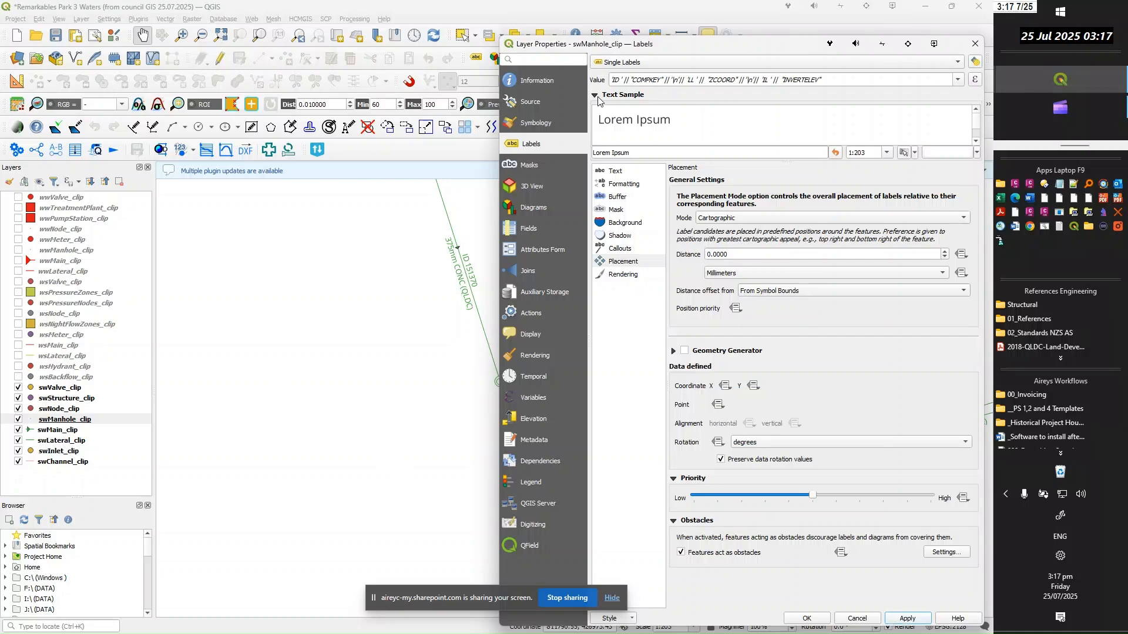
Apply the swManhole_clip labels, set their text color to green and confirm the layer's label settings
click(815, 619)
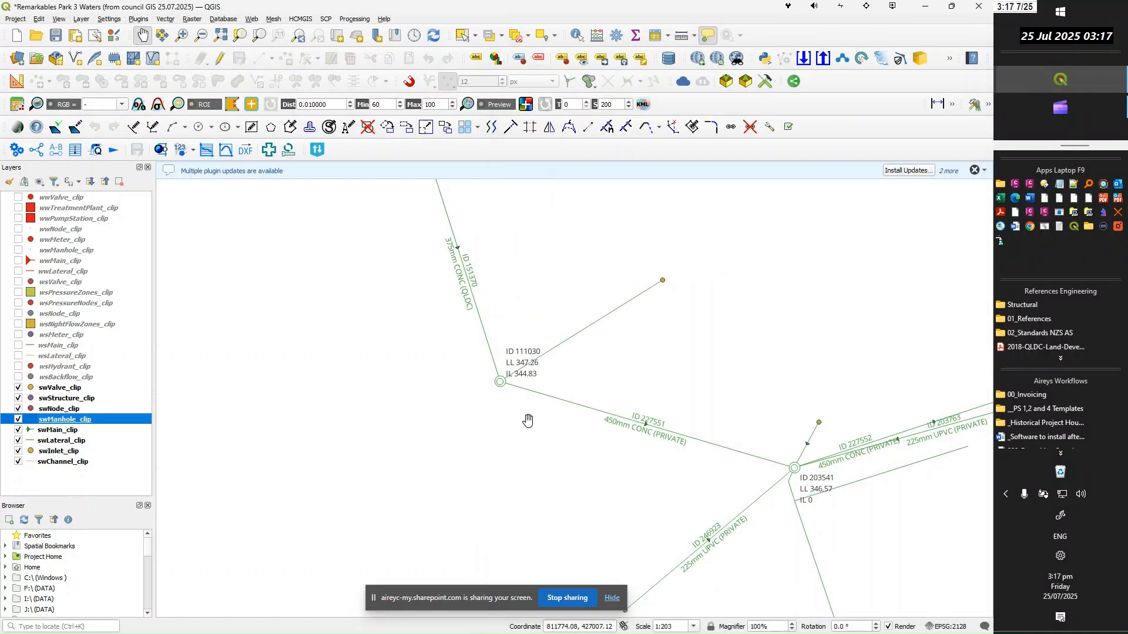
drag(533, 427, 313, 422)
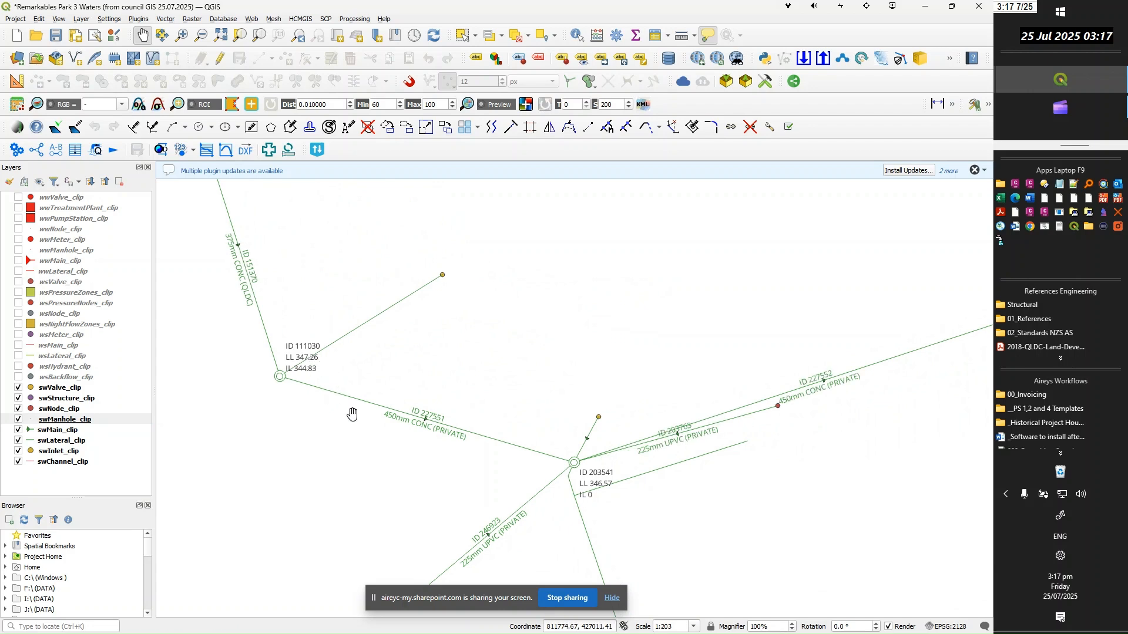
click(57, 420)
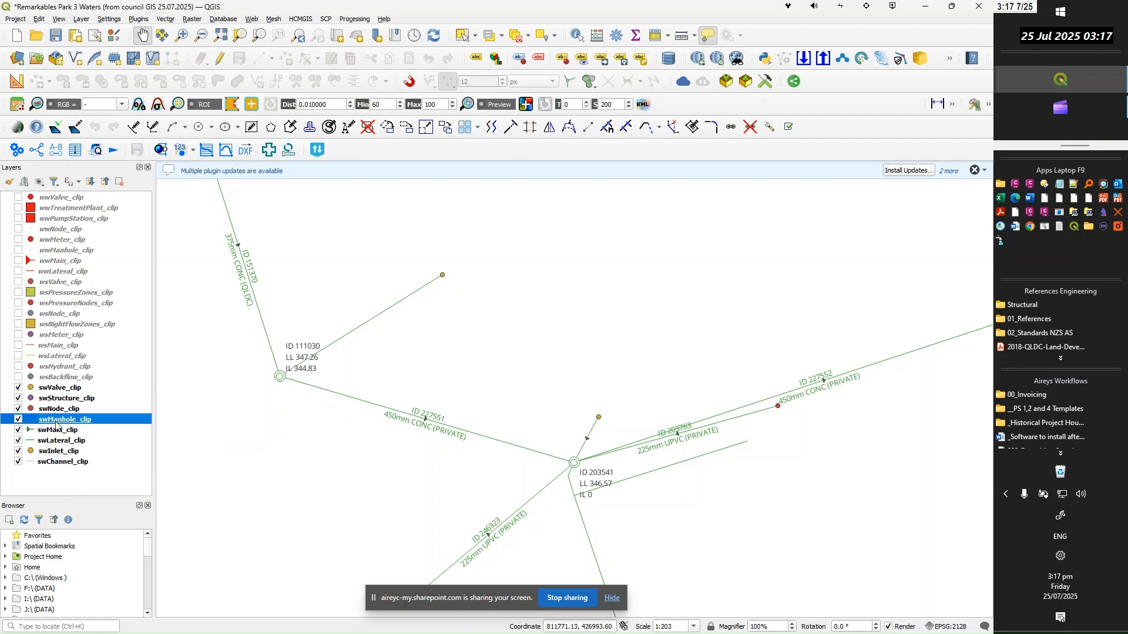
double_click(56, 424)
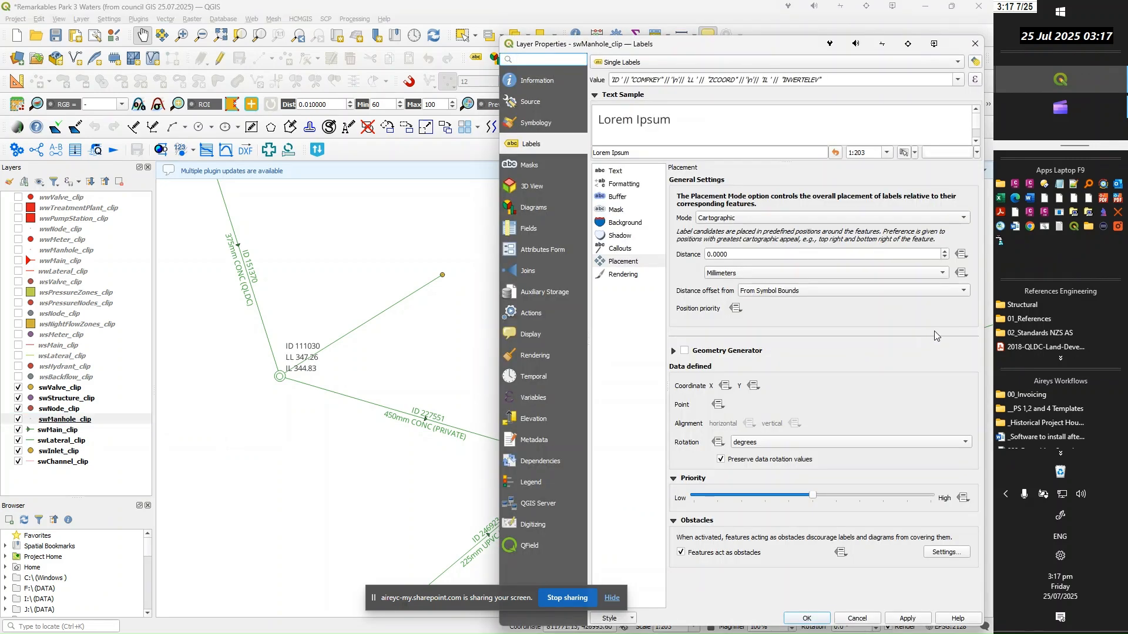
click(598, 174)
click(954, 280)
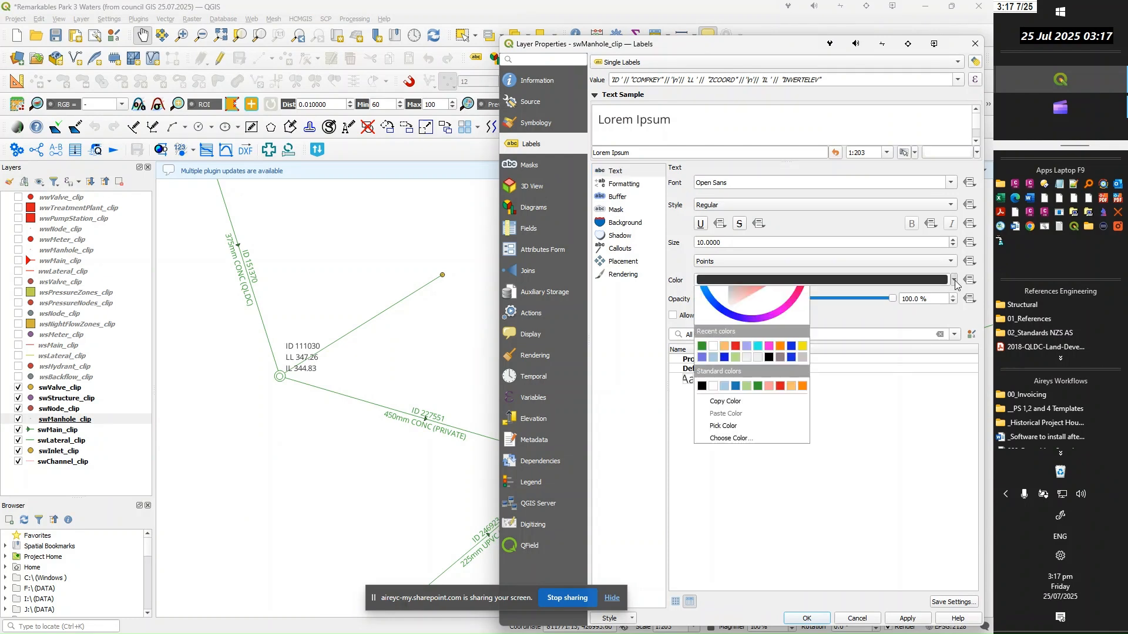
click(703, 439)
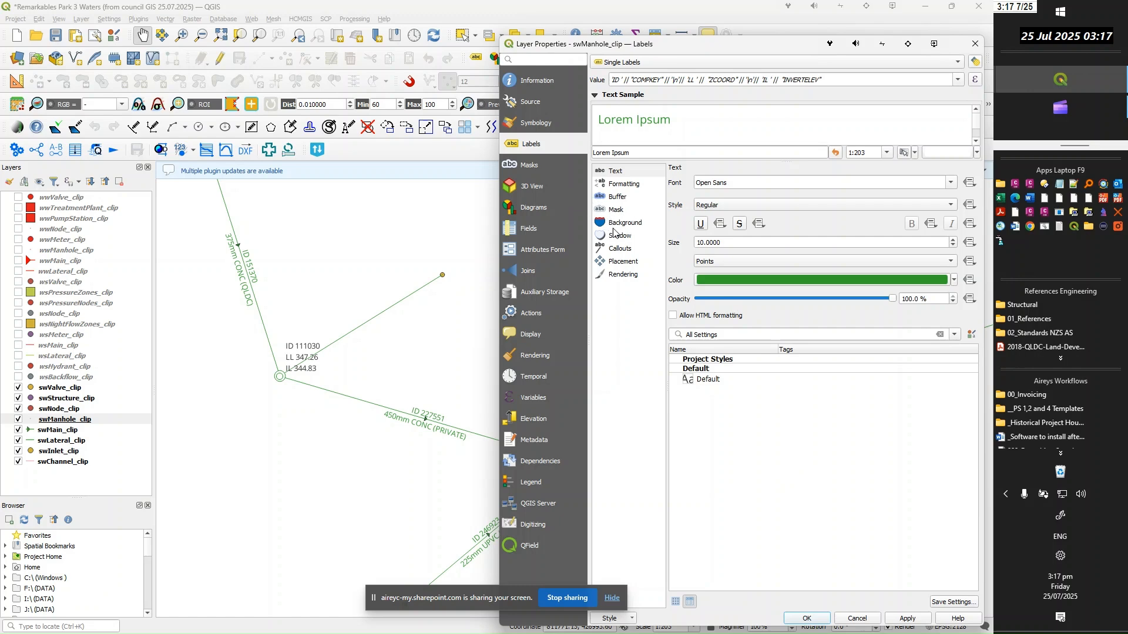
click(625, 266)
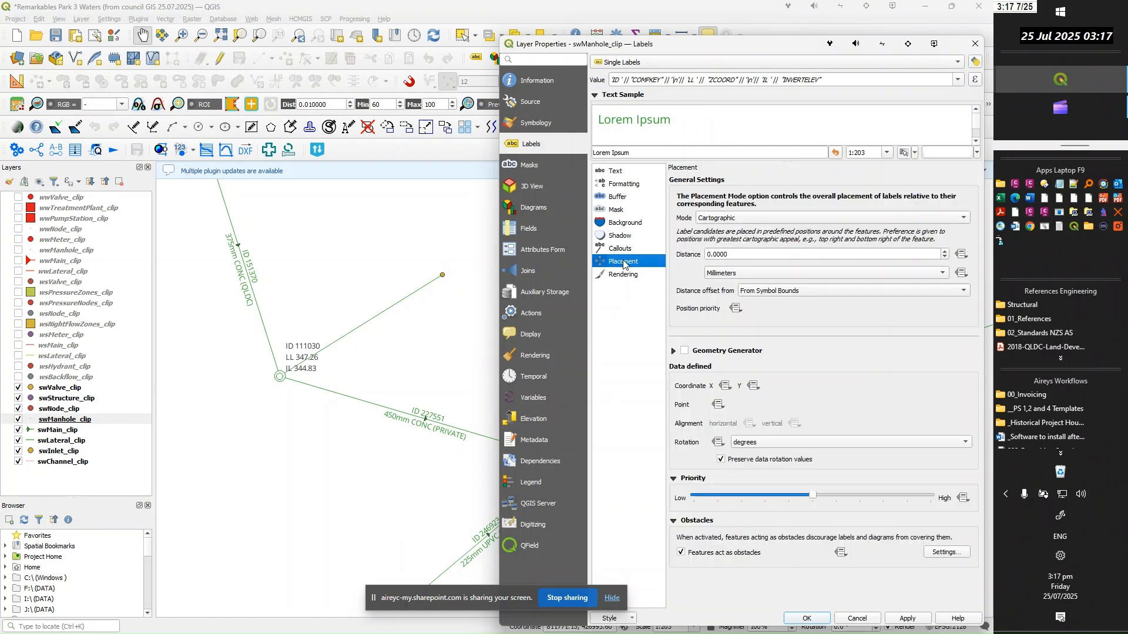
click(808, 619)
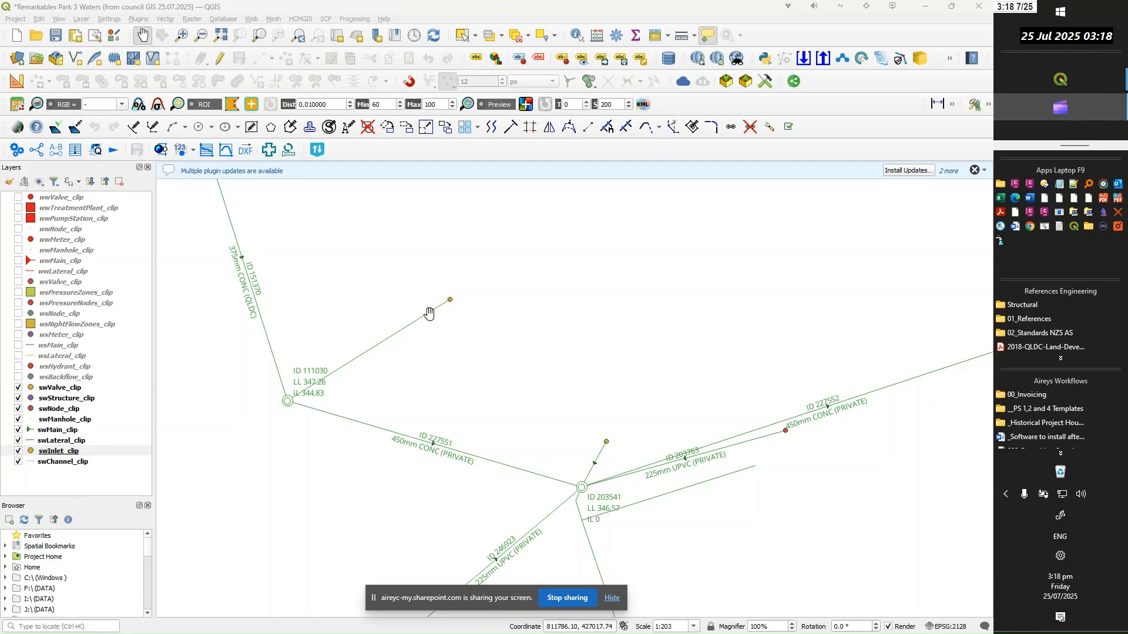
Change the swInlet_clip simple marker to a square with a white fill and a green stroke
right_click(54, 452)
key(Escape)
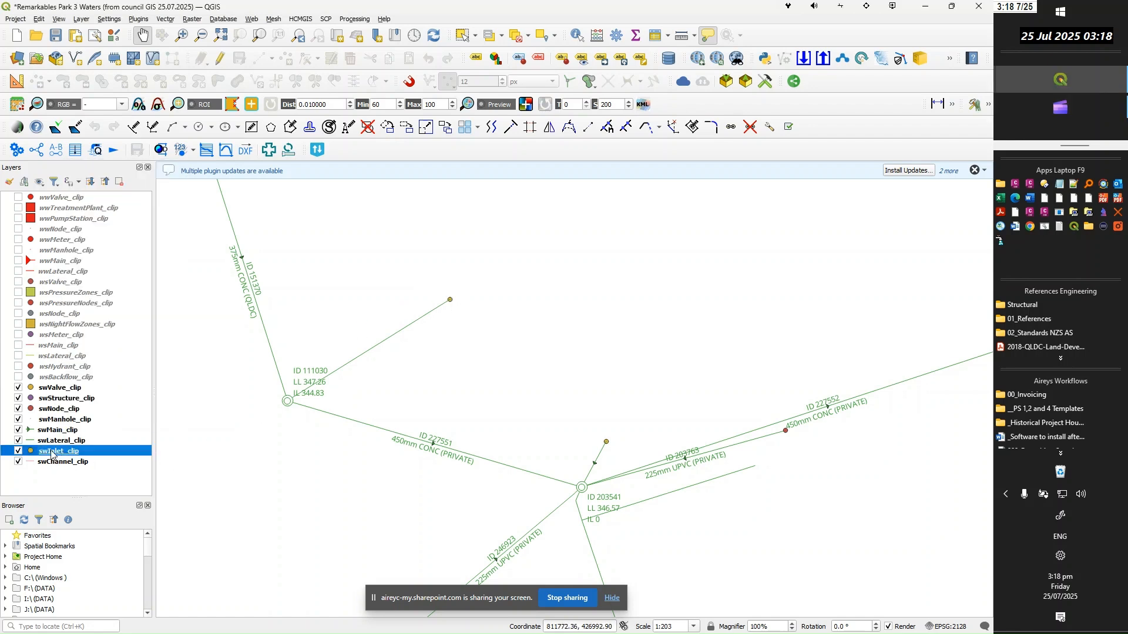
double_click(52, 454)
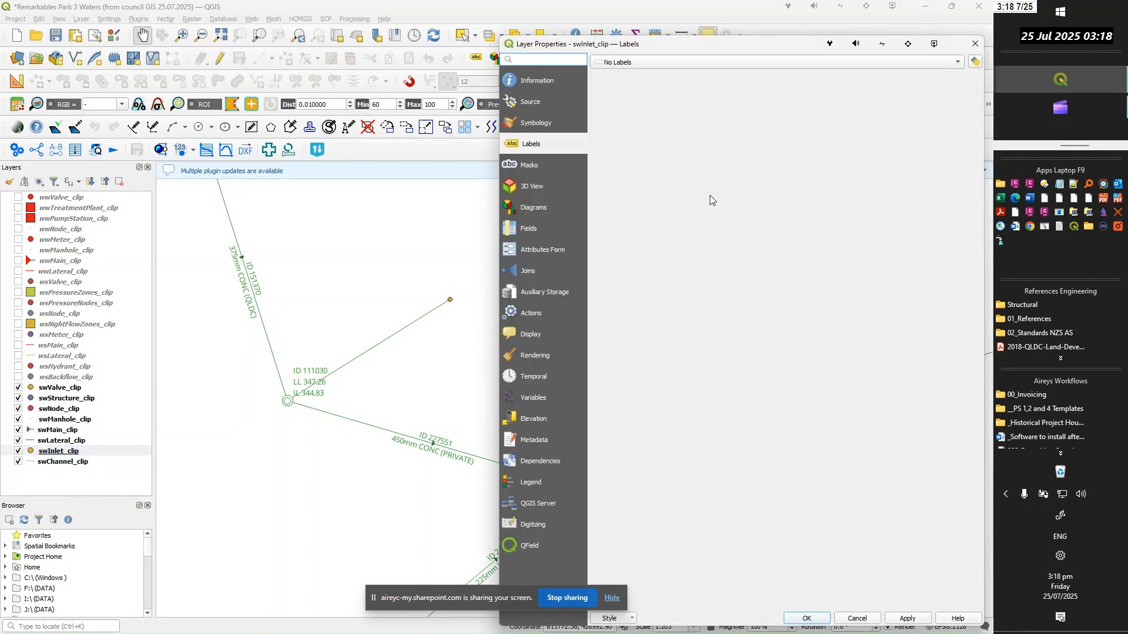
click(535, 123)
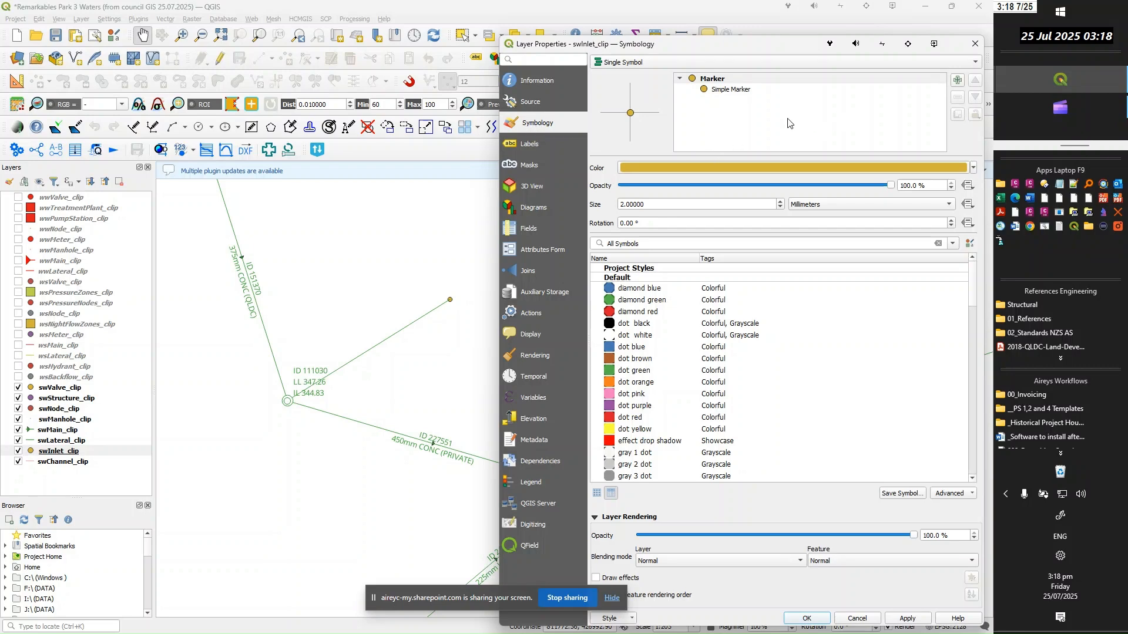
click(733, 91)
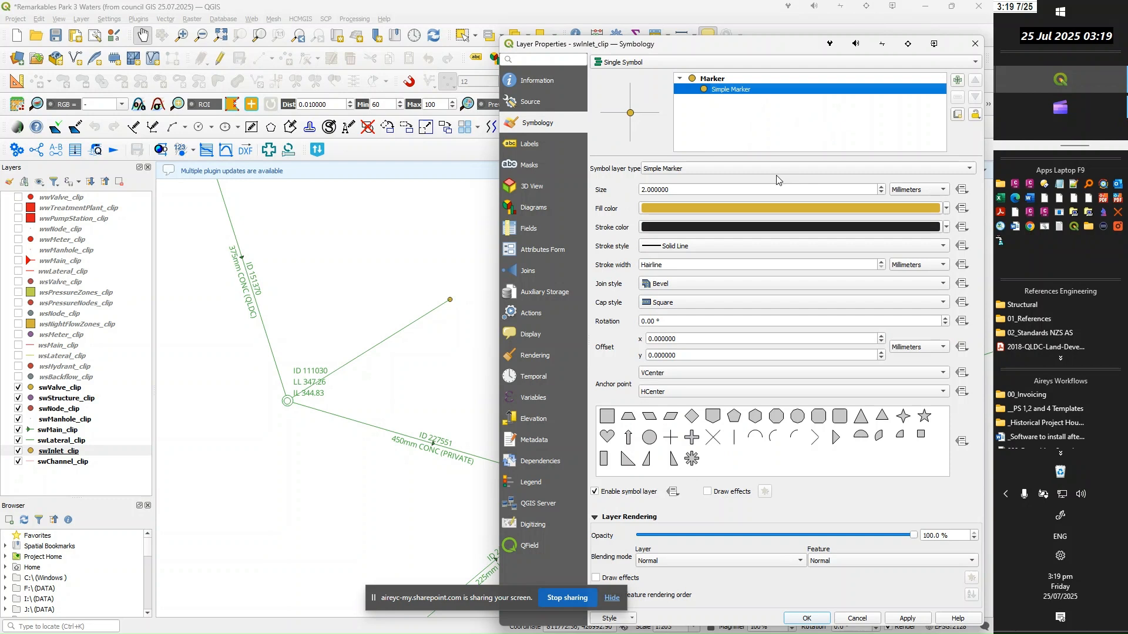
click(607, 417)
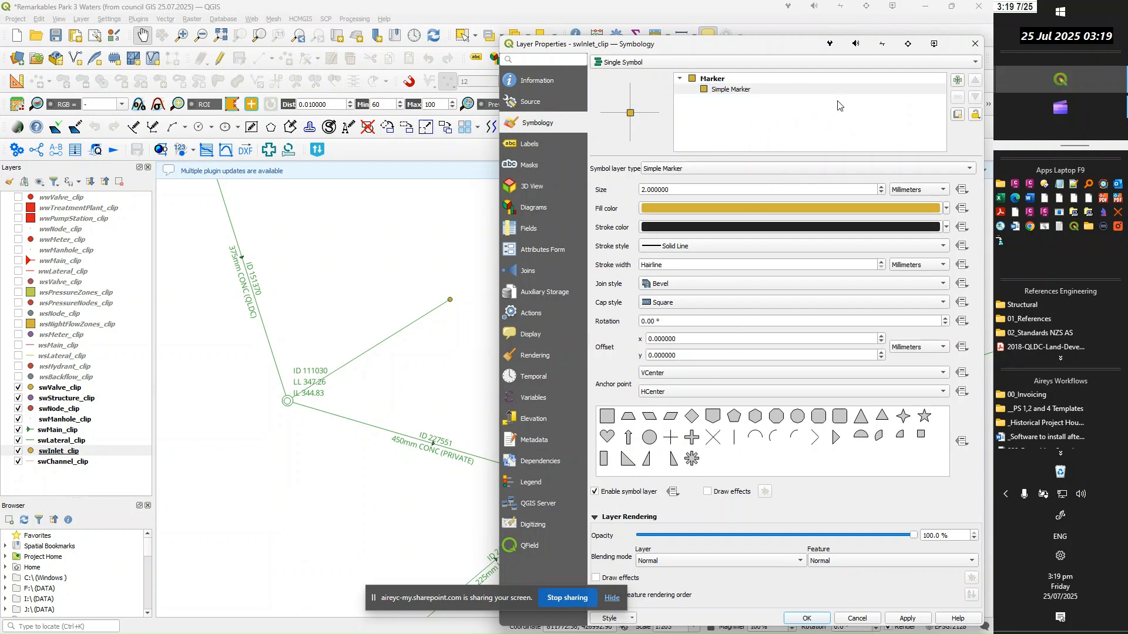
click(947, 209)
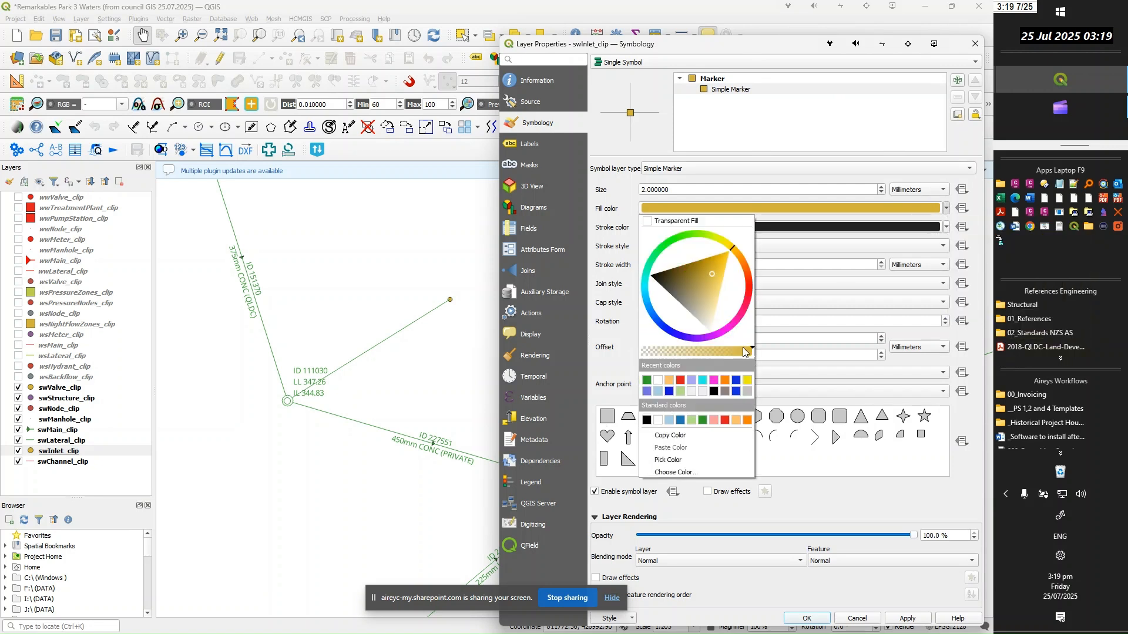
click(658, 380)
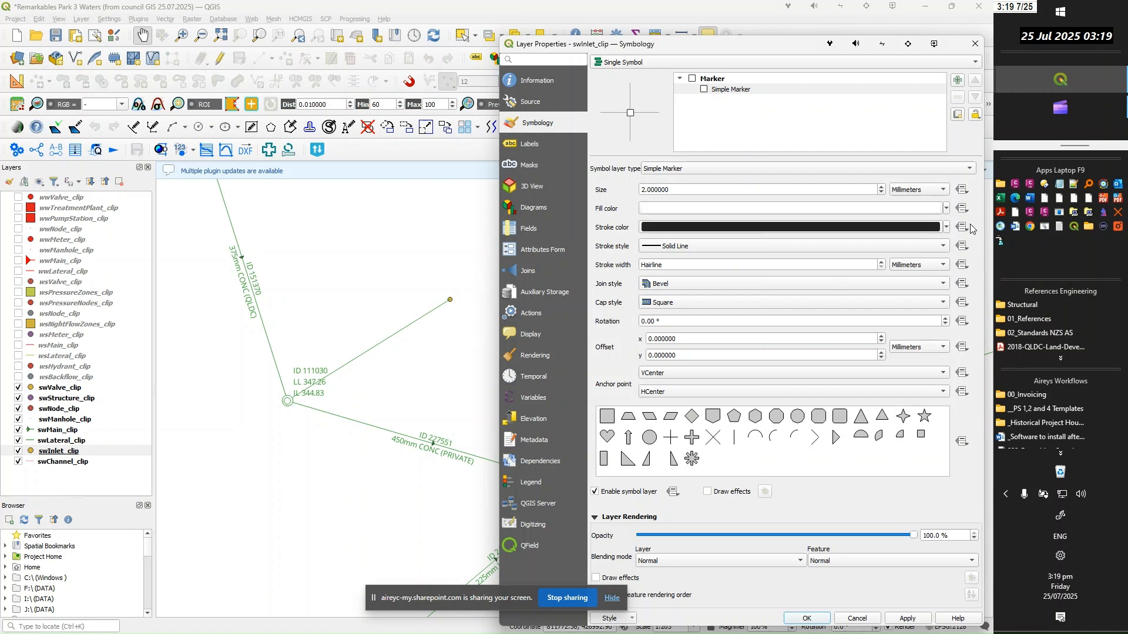
click(947, 227)
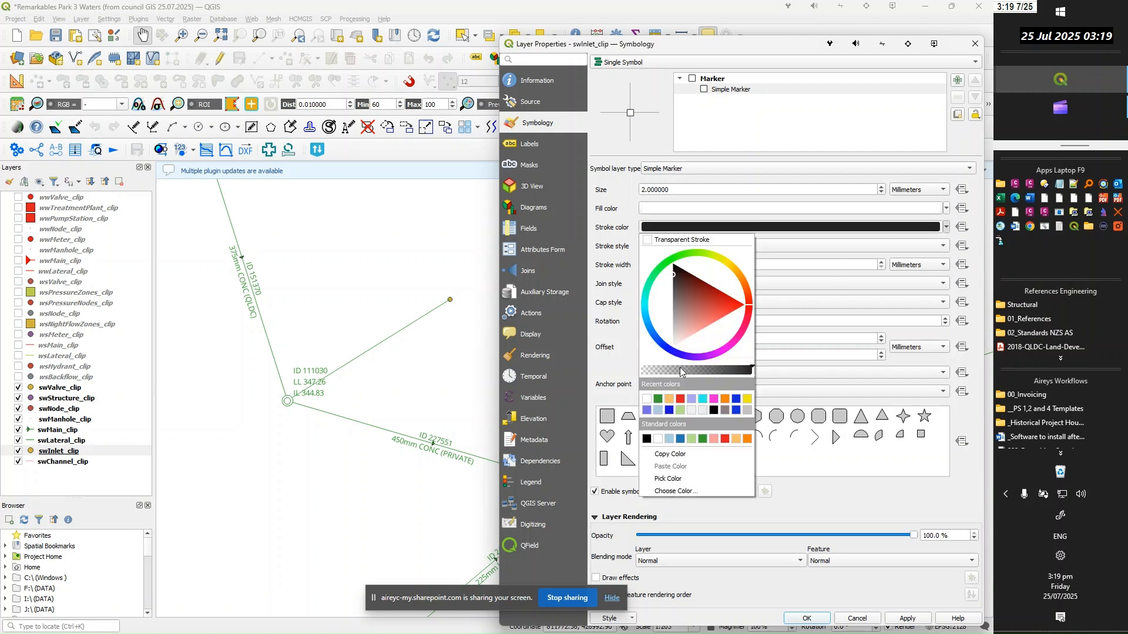
click(659, 398)
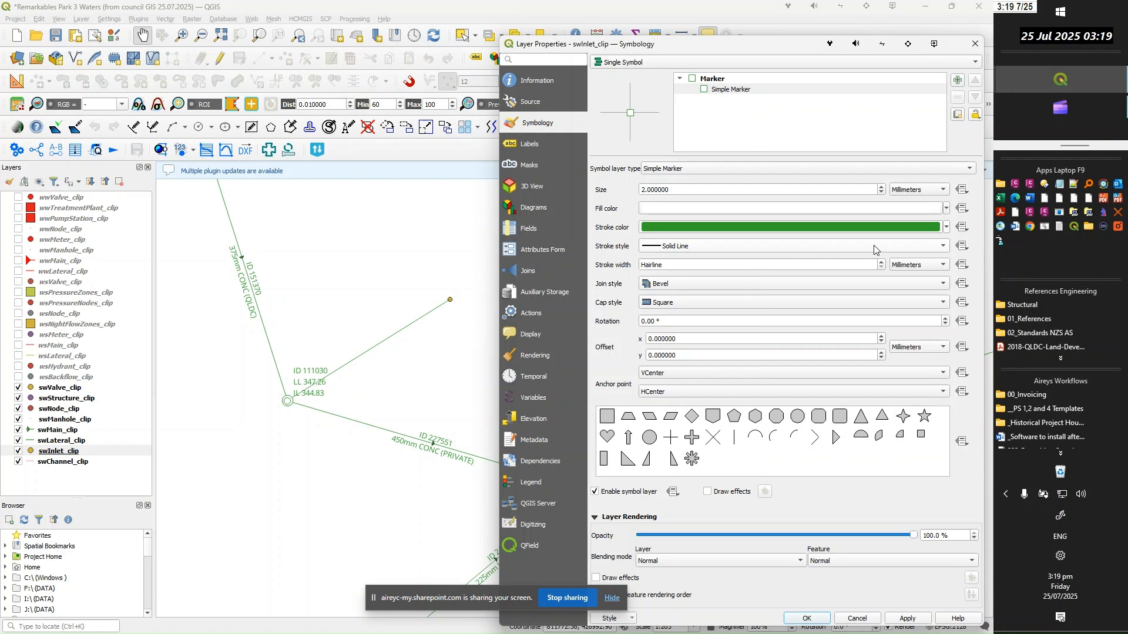
Set the swInlet_clip marker size to 0.6 in Meters at Scale and apply the symbology
click(945, 189)
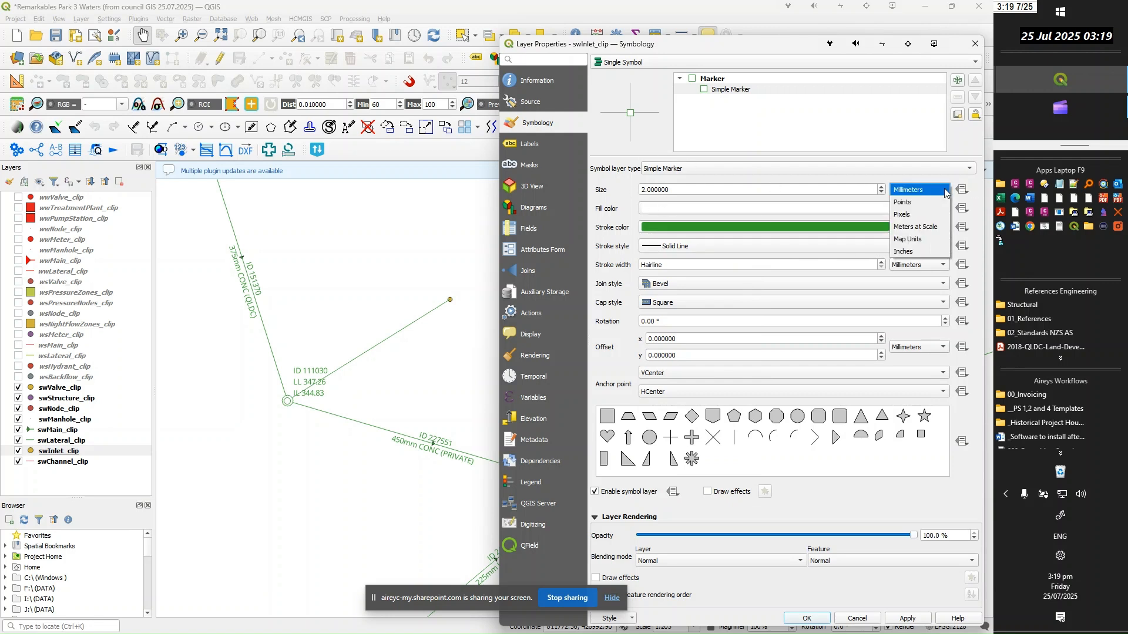
click(929, 228)
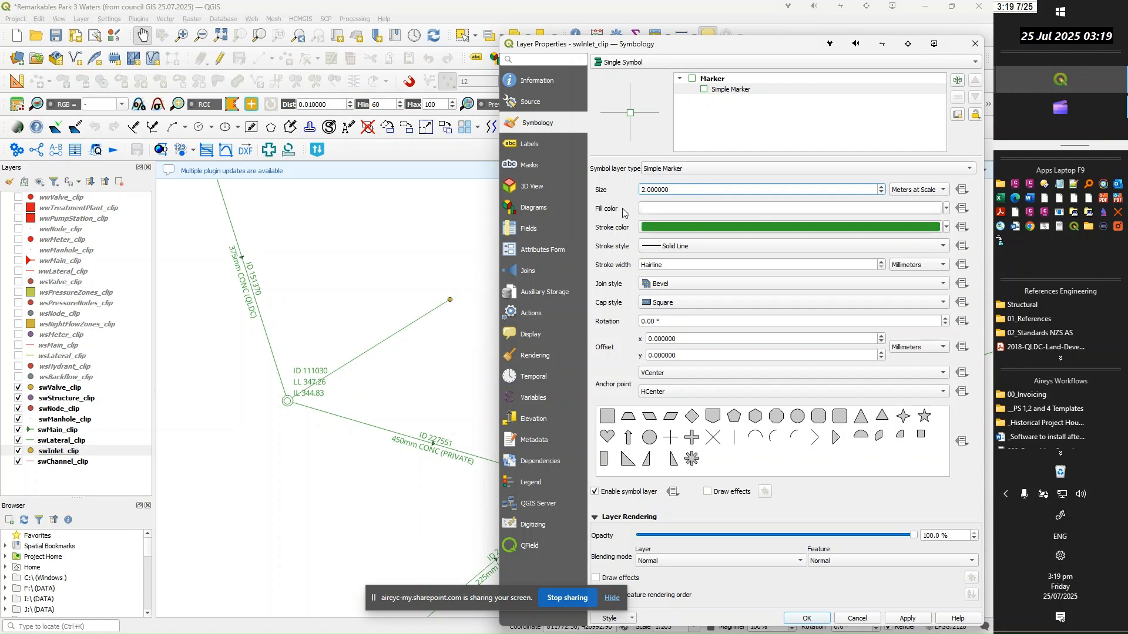
double_click(701, 186)
text(-.6)
click(642, 189)
key(Delete)
text(0.6)
click(905, 620)
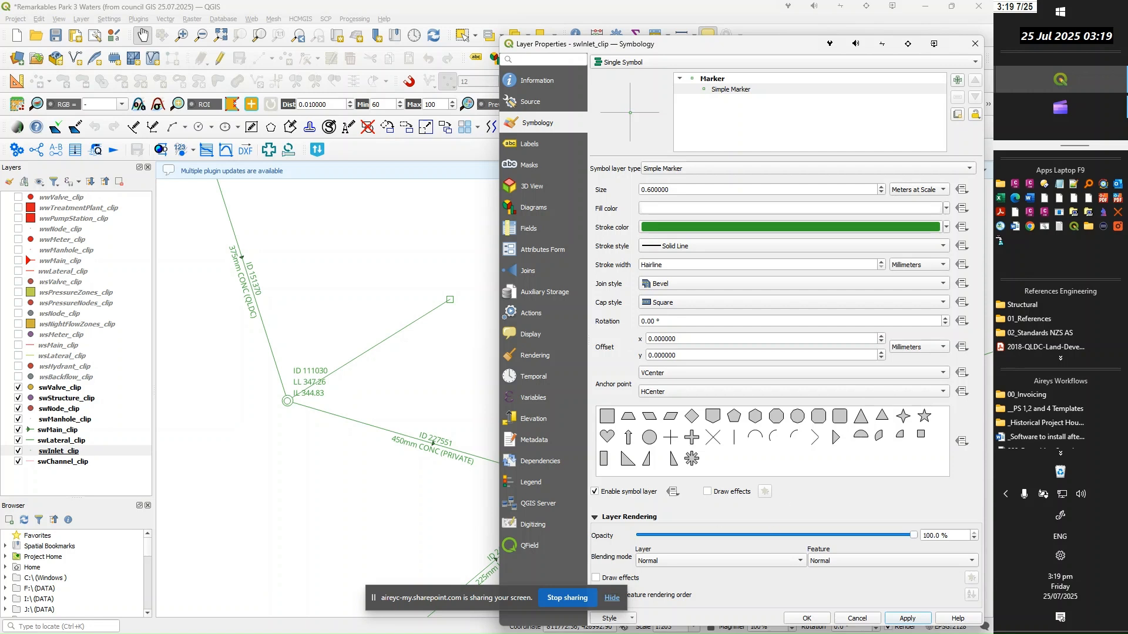
key(alt+Tab)
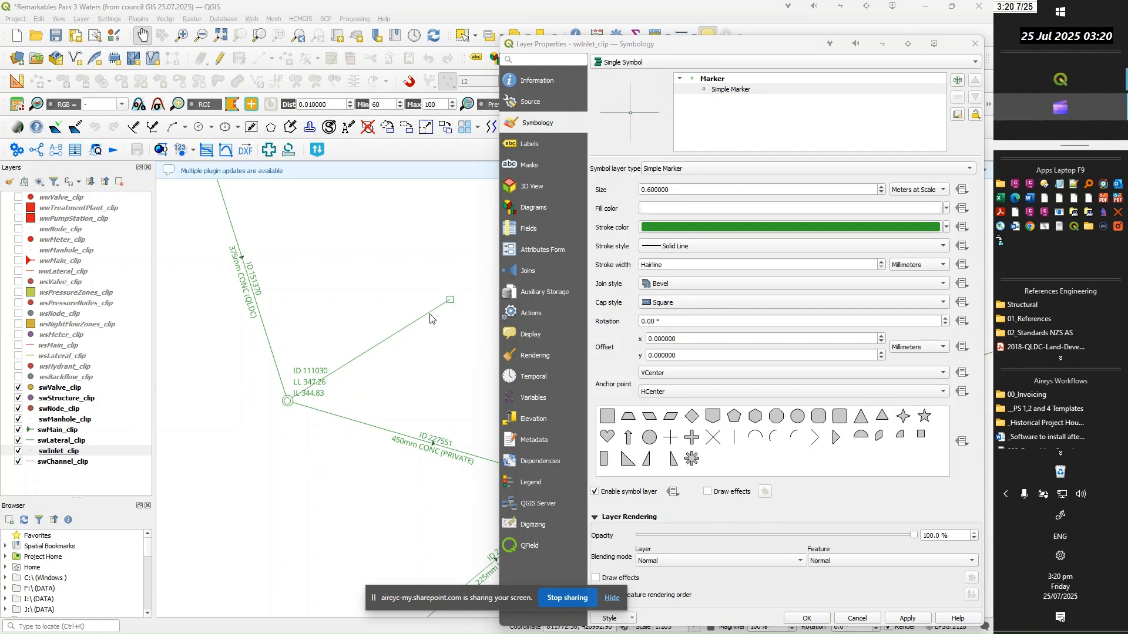
Turn on Single Labels for swInlet_clip and replace the label expression with the text 'LL ' followed by the || operator
click(529, 143)
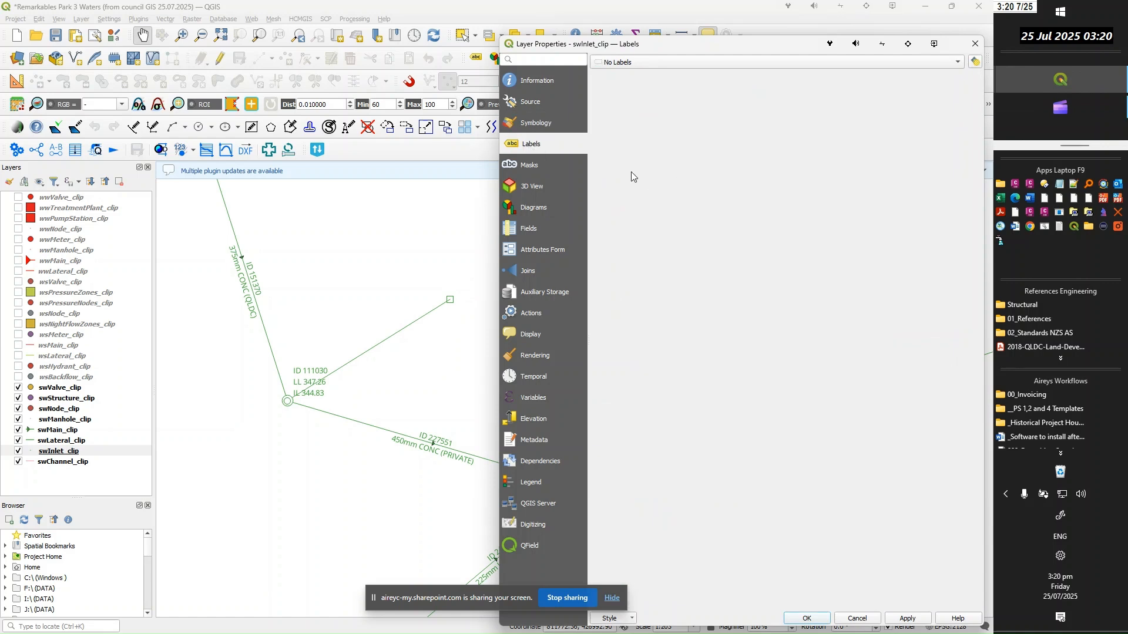
click(909, 62)
click(625, 76)
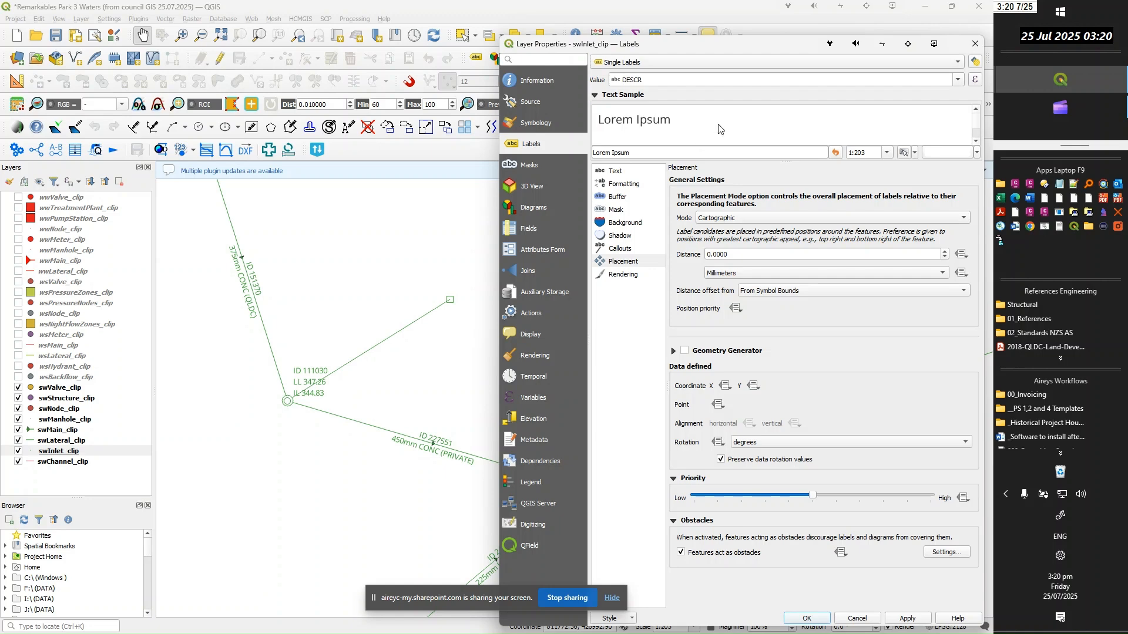
click(976, 79)
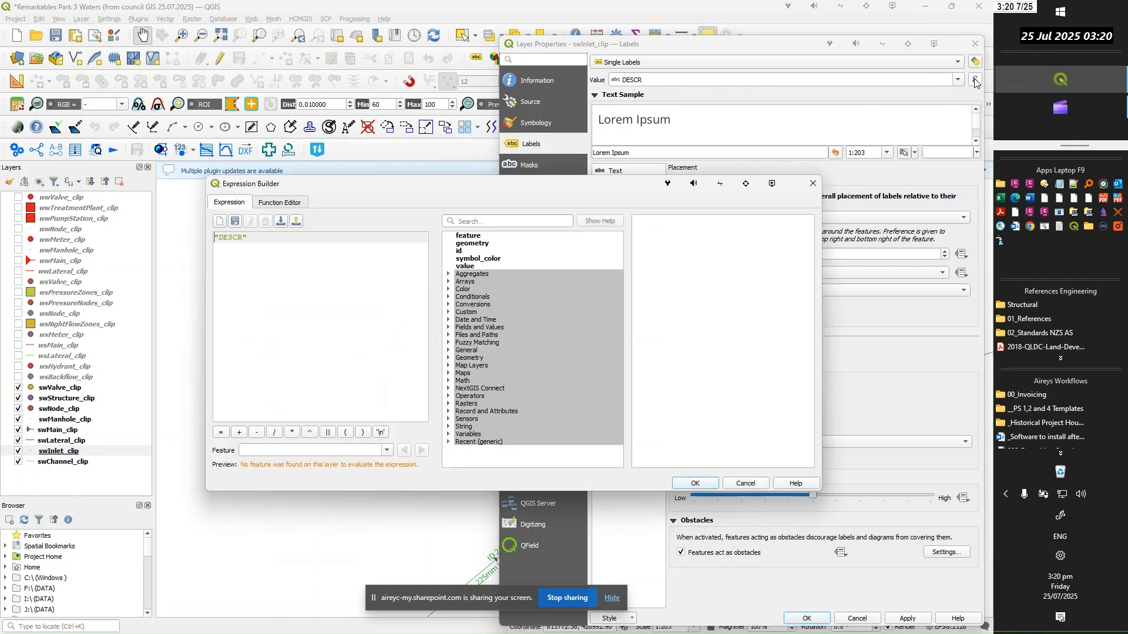
drag(256, 238, 204, 236)
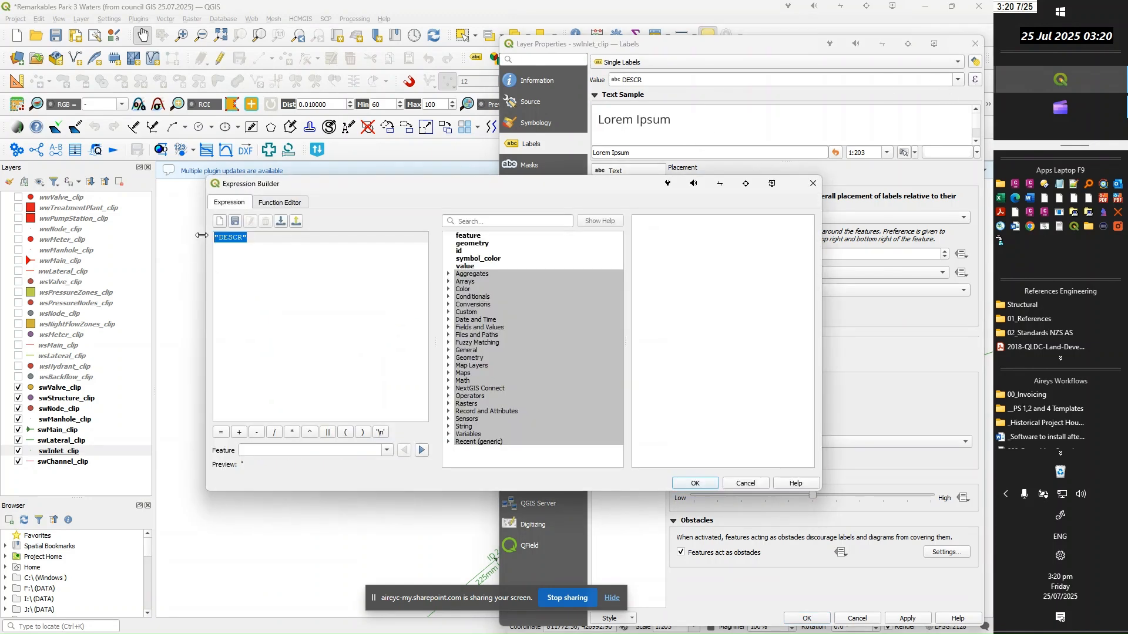
key(BackSpace)
text(')
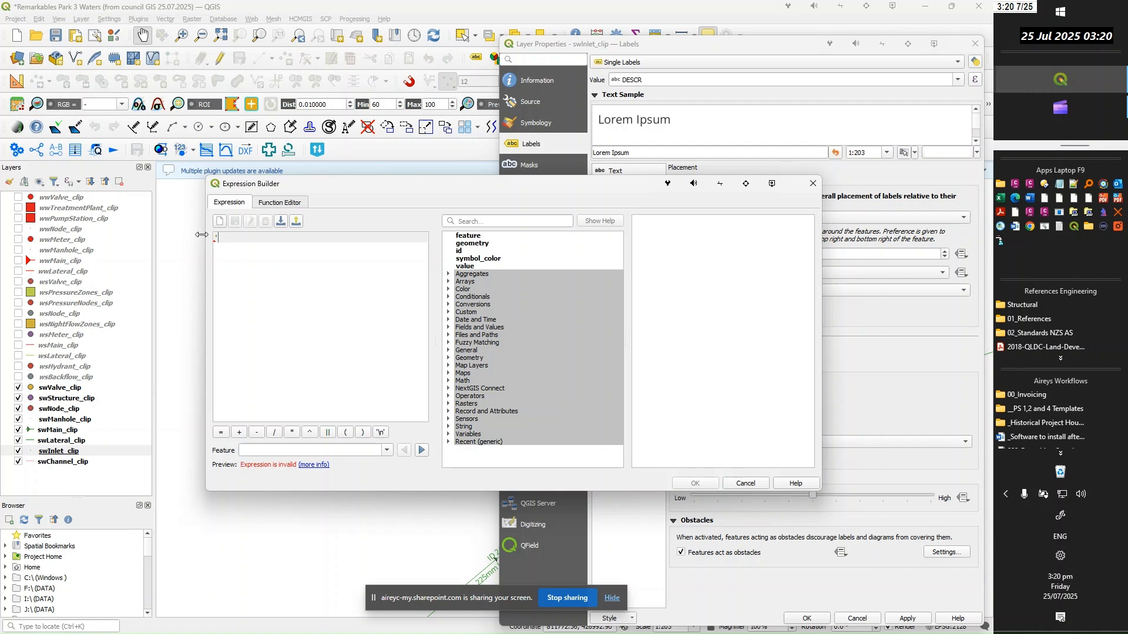
text(LL')
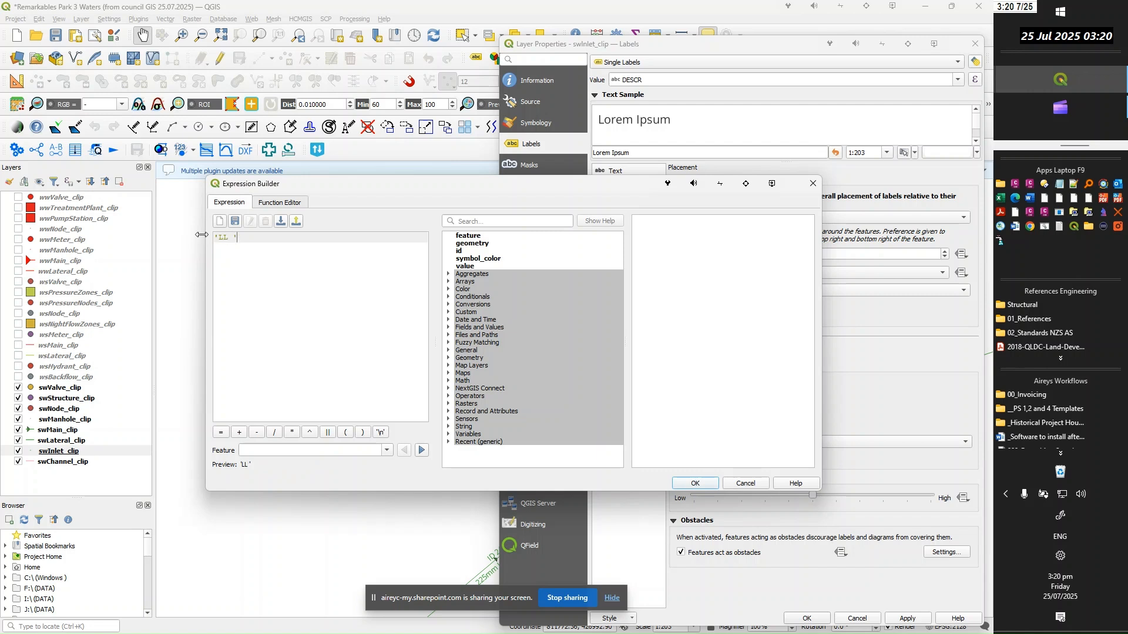
text(|)
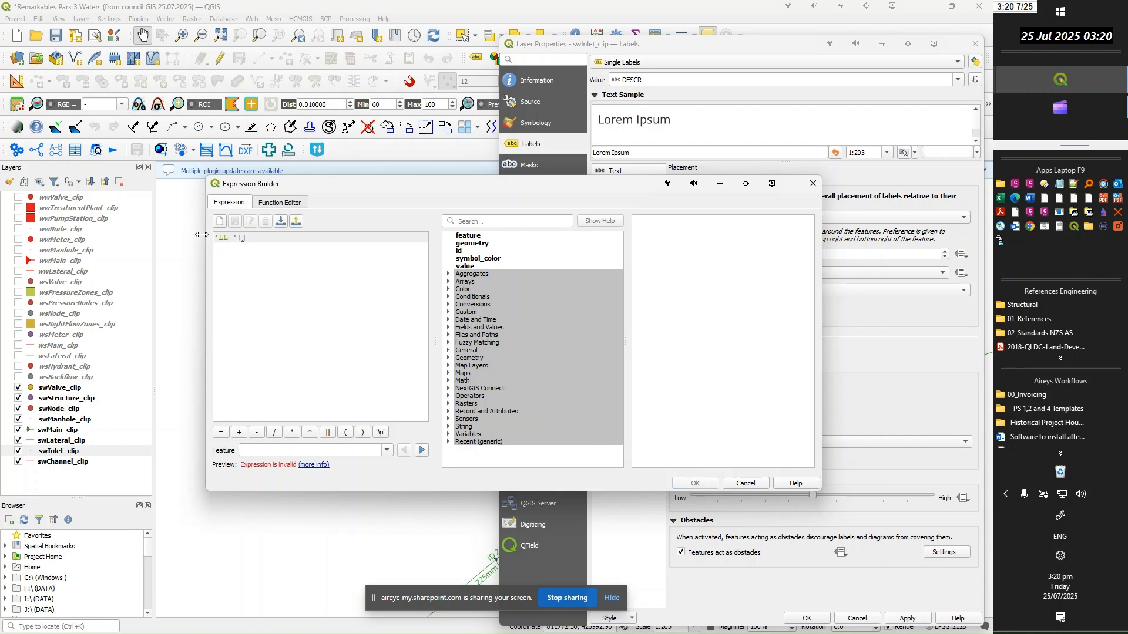
Find the ZCOORD field, add it to the end of the swInlet_clip label expression and apply the labels
click(486, 222)
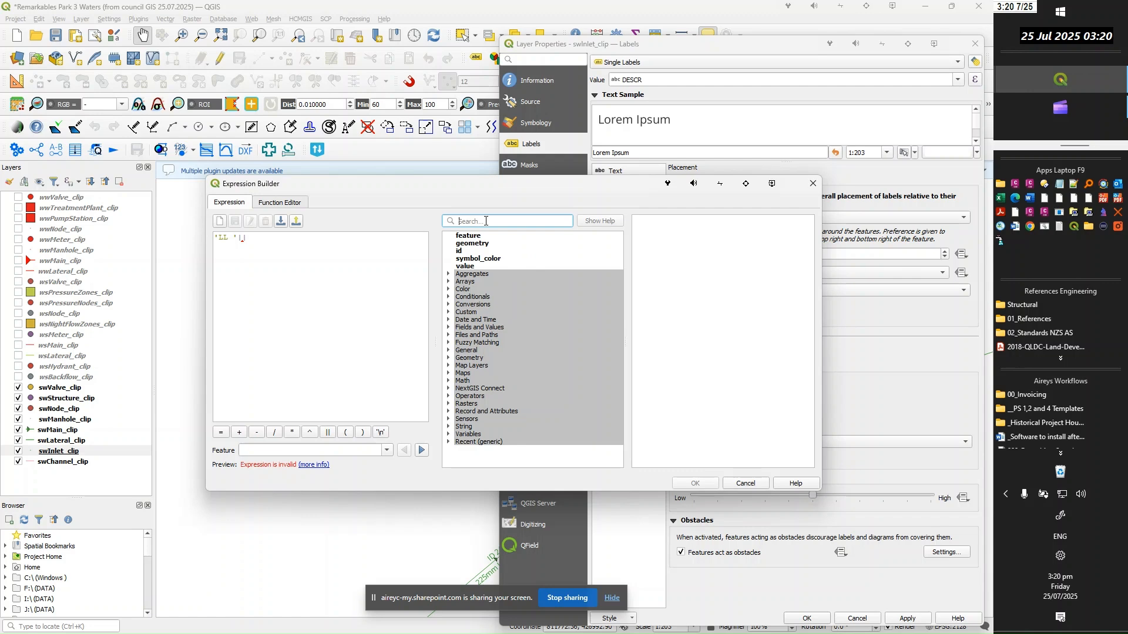
text(zcord)
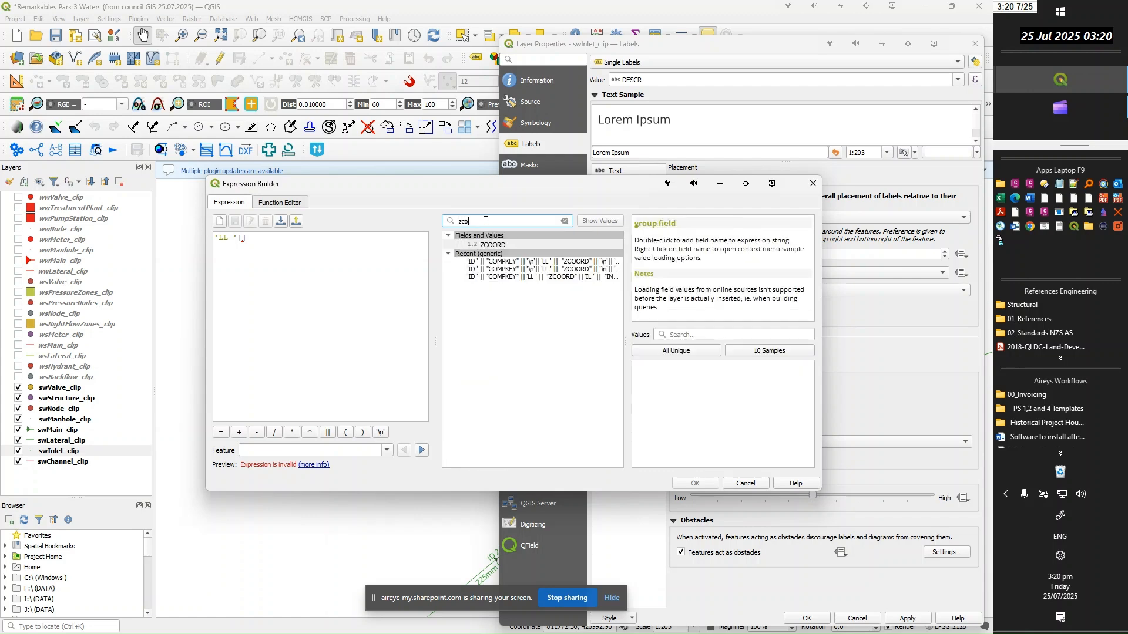
key(BackSpace)
key(BackSpace)
key(BackSpace)
click(493, 247)
double_click(493, 245)
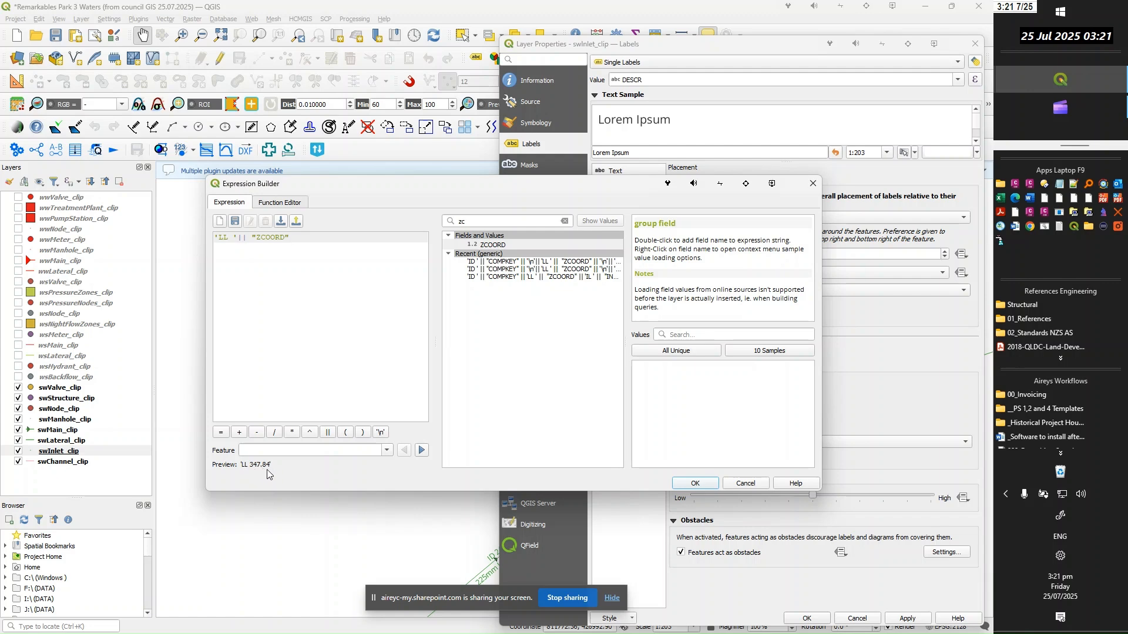
click(696, 485)
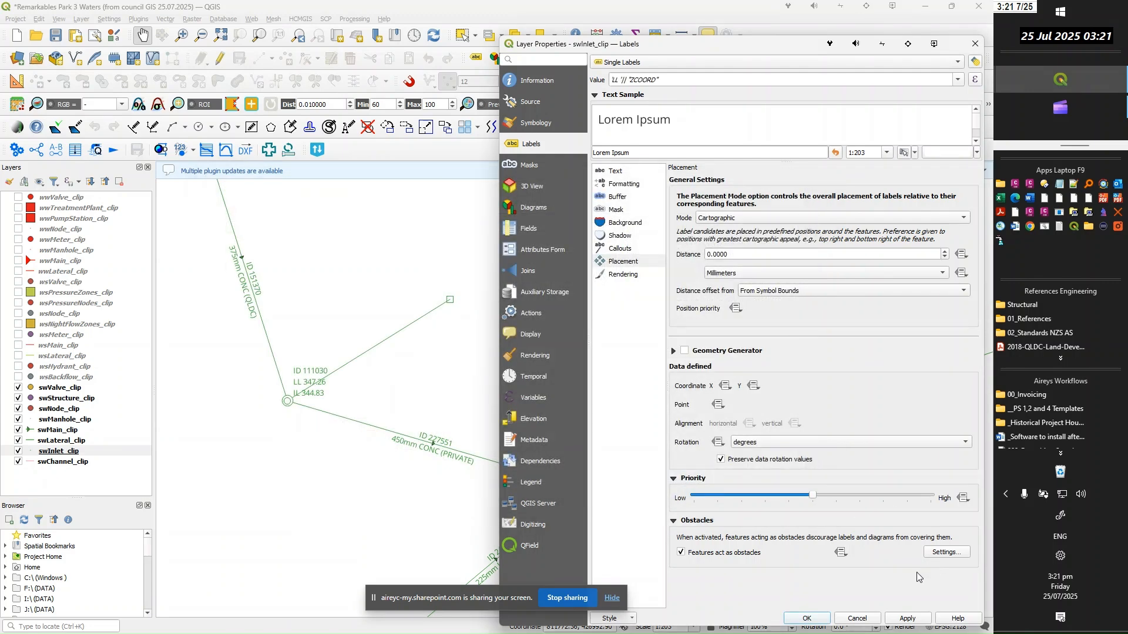
click(912, 618)
Set the swInlet_clip label text color to green, apply it and close the layer's properties
click(615, 173)
click(954, 280)
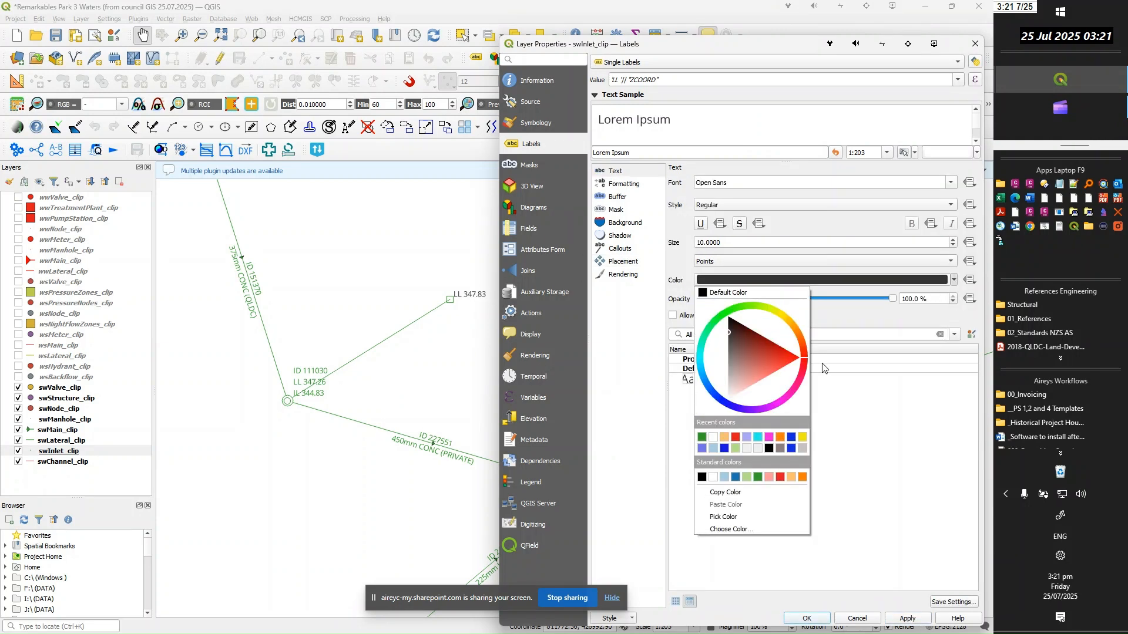
click(702, 438)
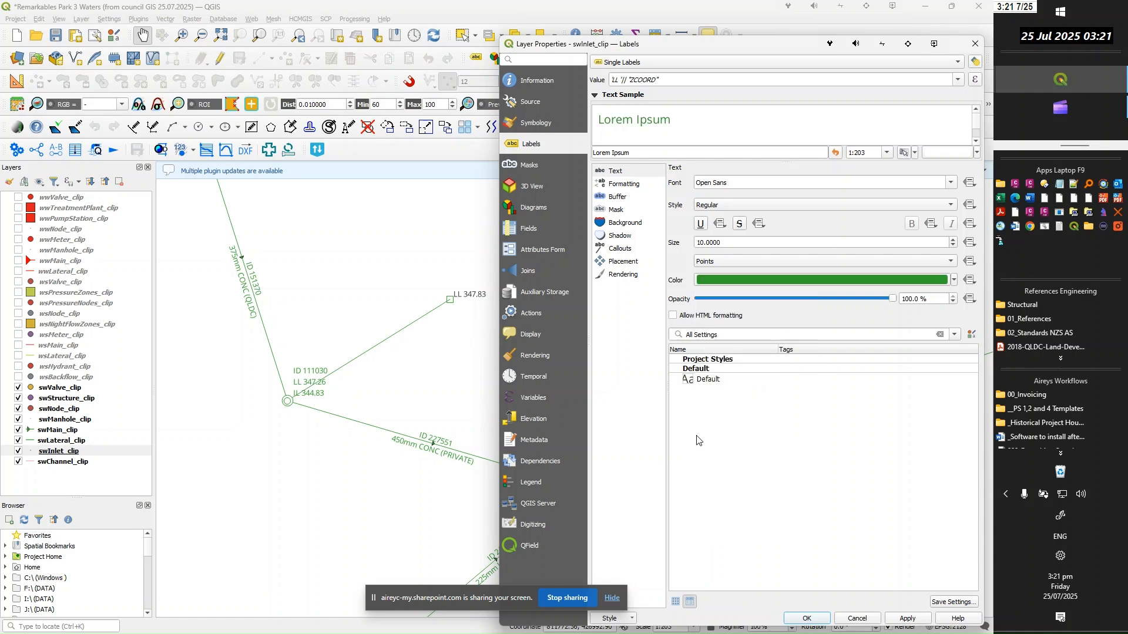
click(899, 620)
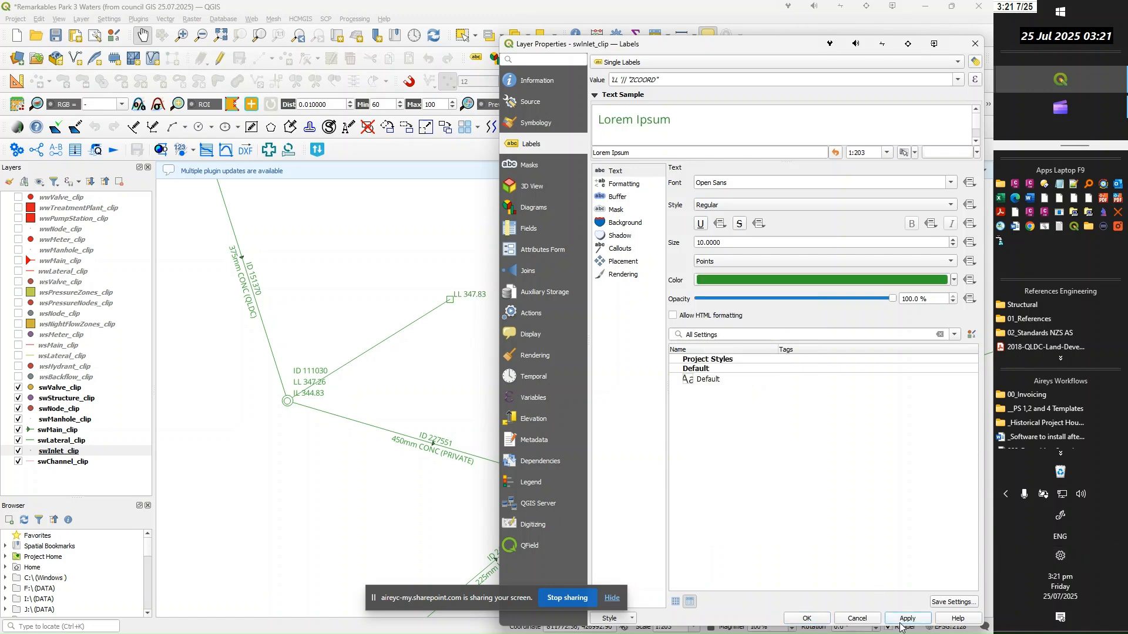
click(805, 619)
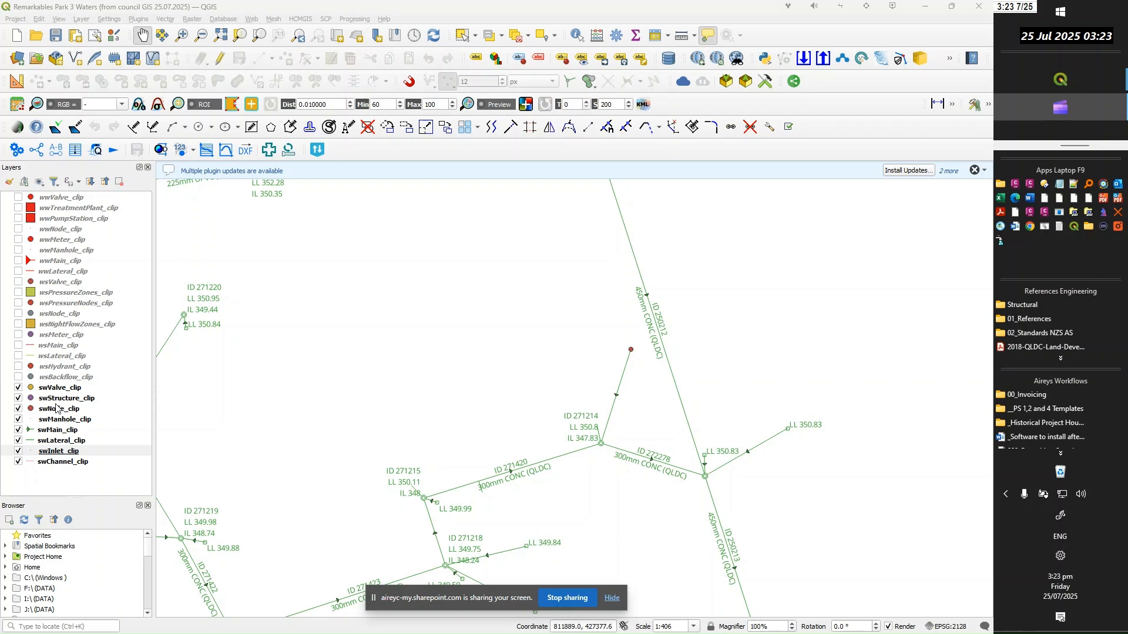
Toggle the swNode_clip layer's visibility off and on to identify which map points belong to it
click(19, 410)
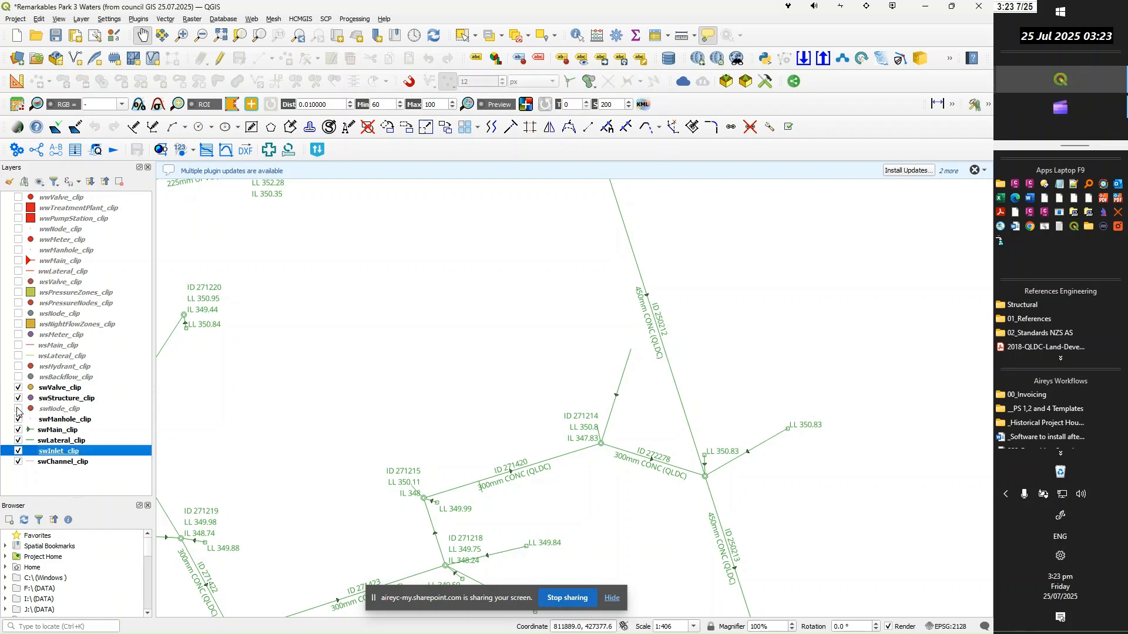
click(18, 409)
click(18, 409)
click(18, 410)
Open the swNode_clip attribute table, examine its ID and level fields, and close the table
right_click(55, 411)
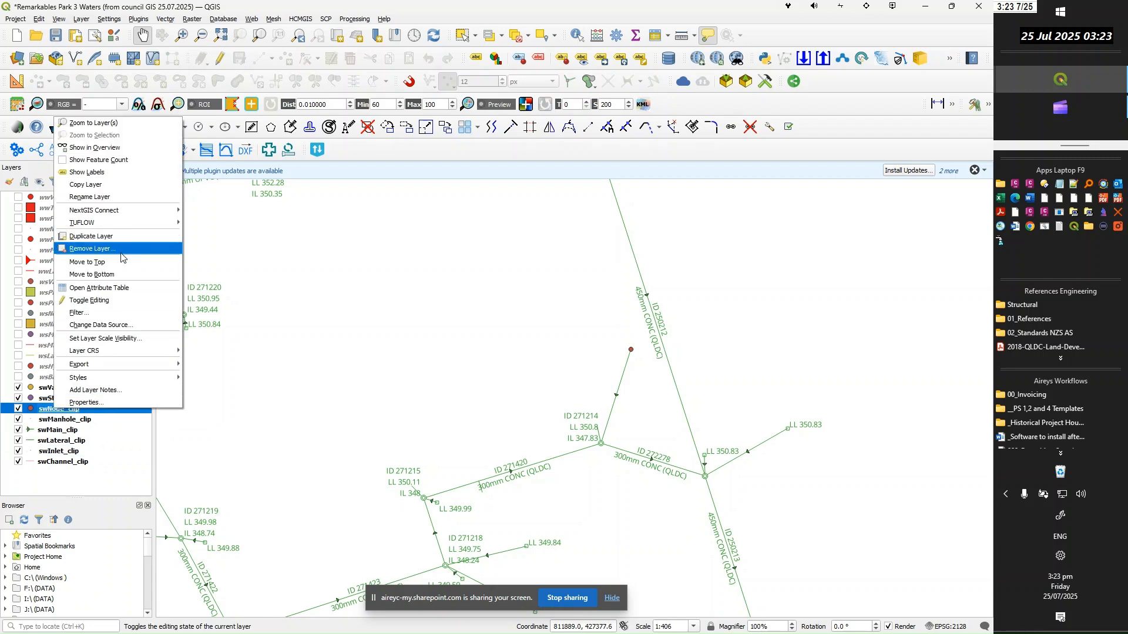
click(126, 289)
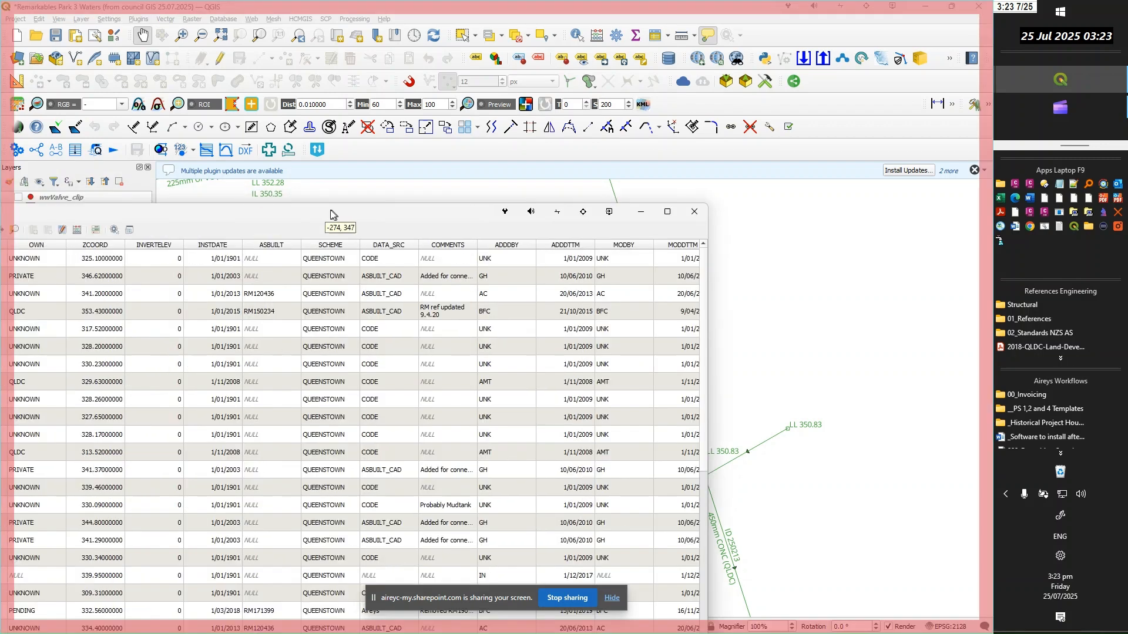
drag(450, 198, 559, 164)
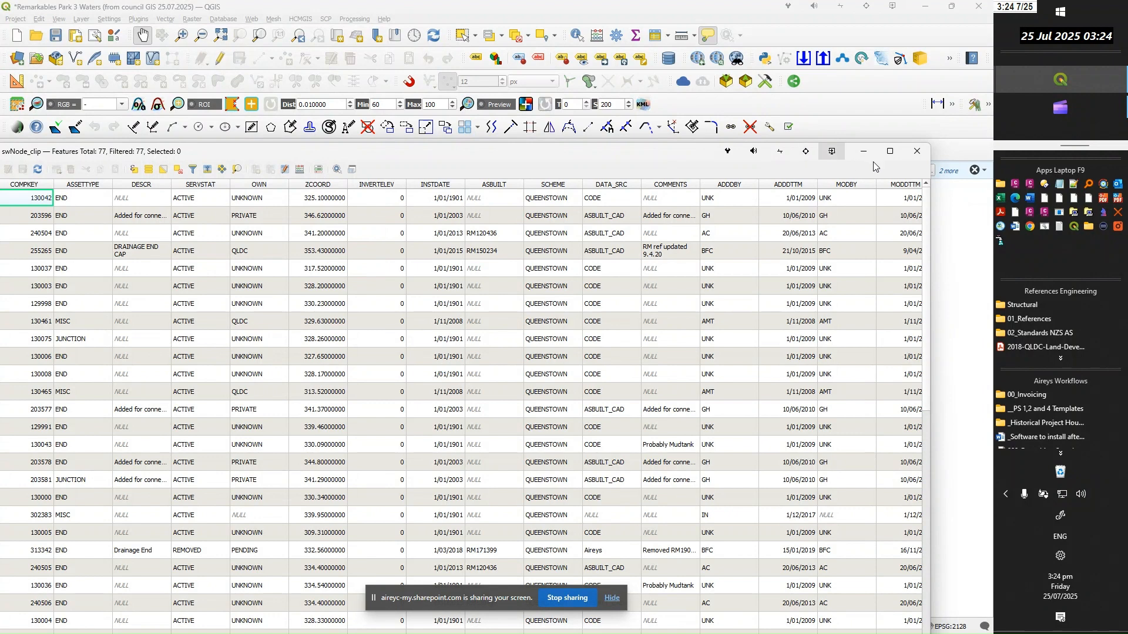
click(918, 154)
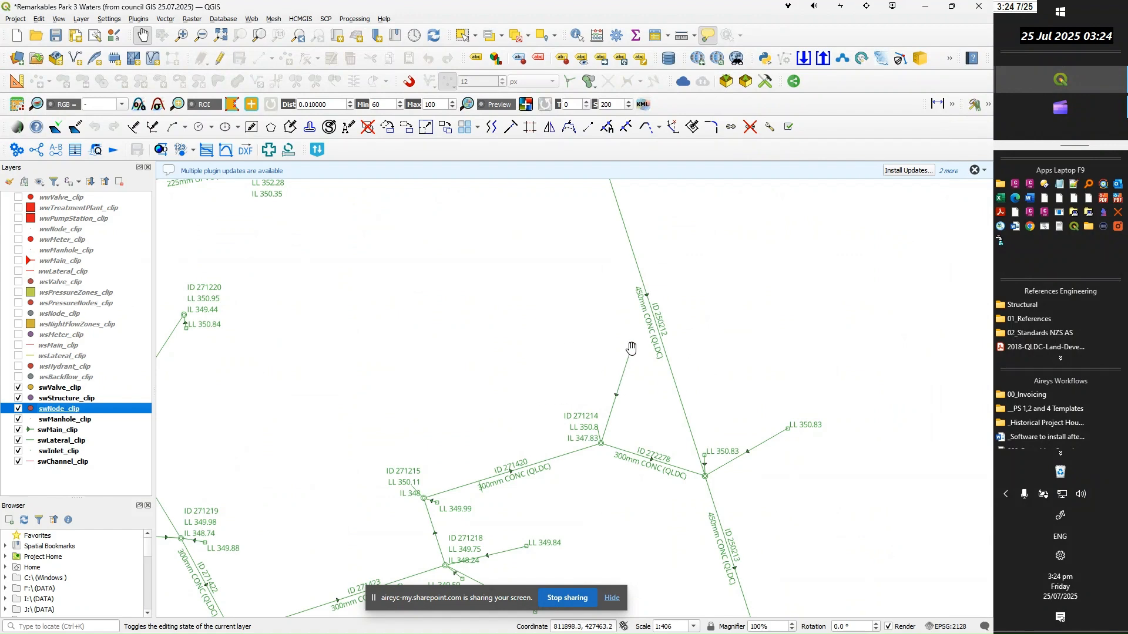
Set the swNode_clip marker color to green in its symbology and apply it
double_click(65, 414)
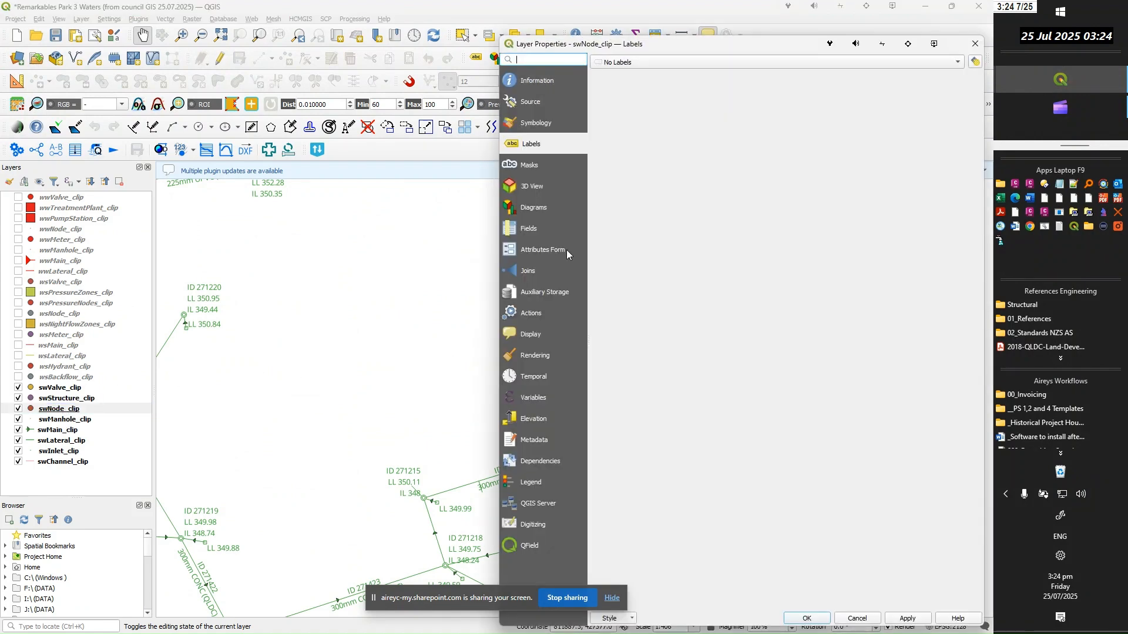
click(524, 124)
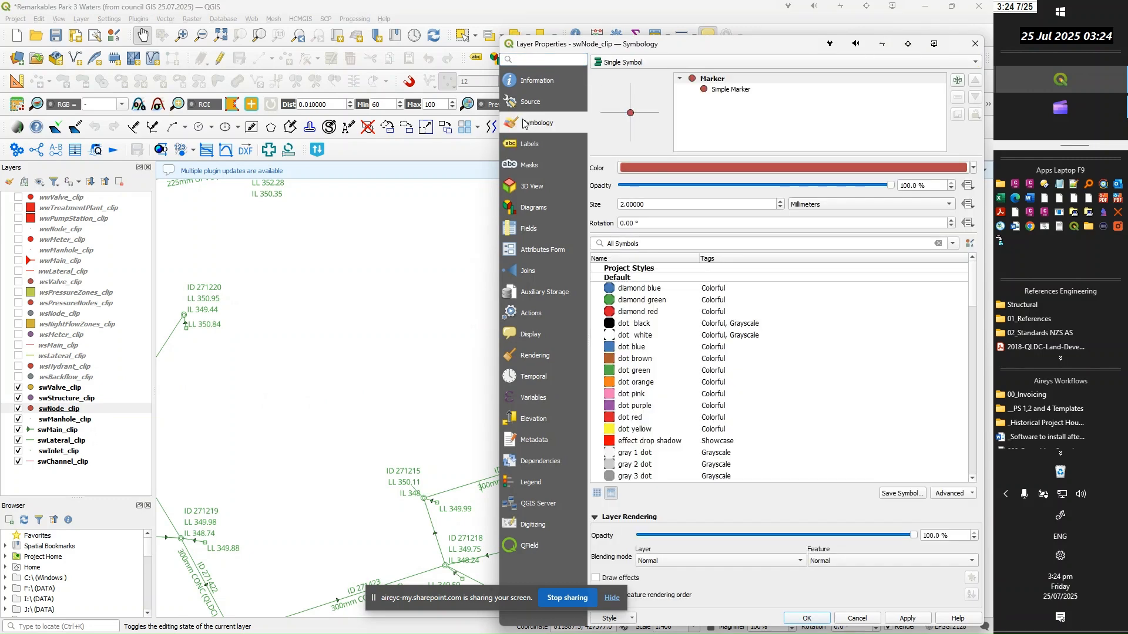
click(973, 168)
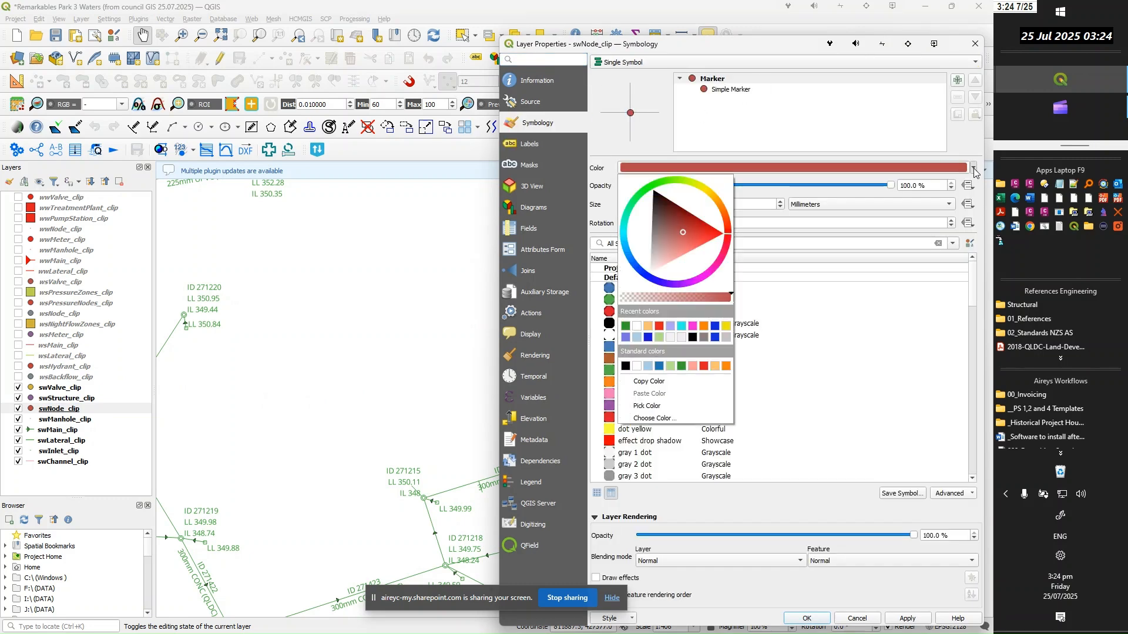
click(626, 326)
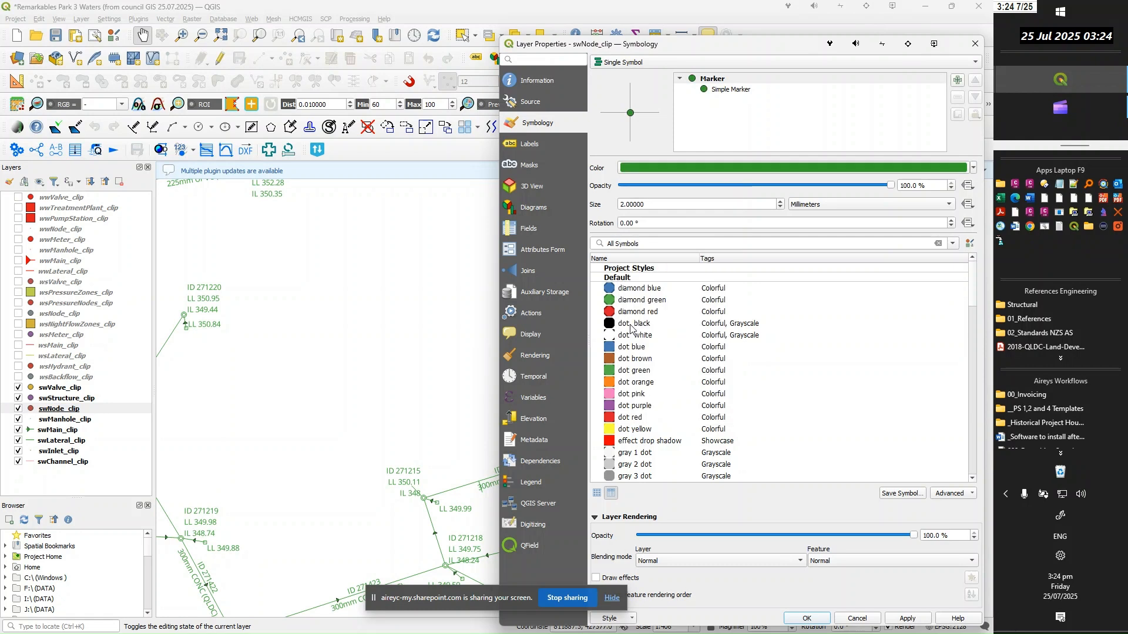
click(908, 623)
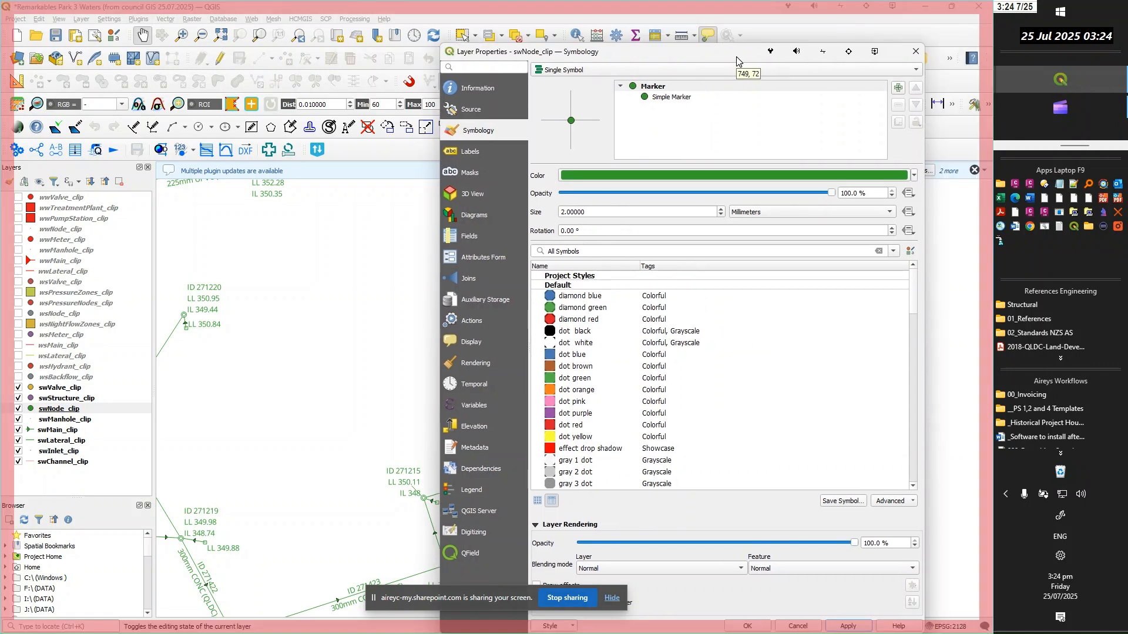
drag(794, 48, 381, 40)
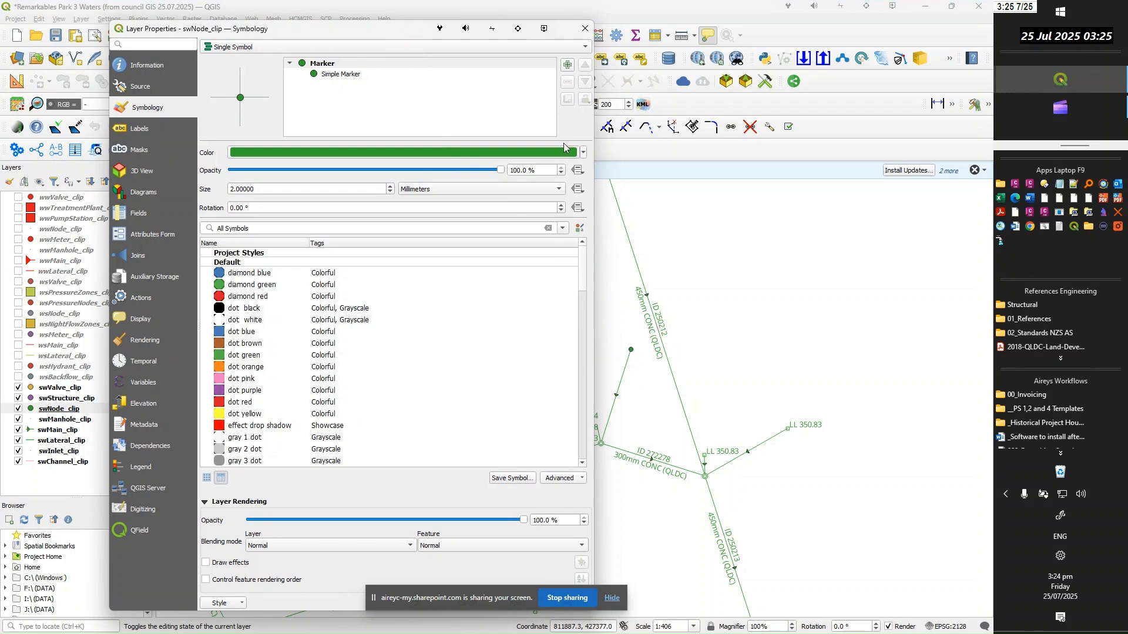
Turn on Single Labels for swNode_clip and replace the label expression with the text 'ID' followed by the || operator
click(134, 129)
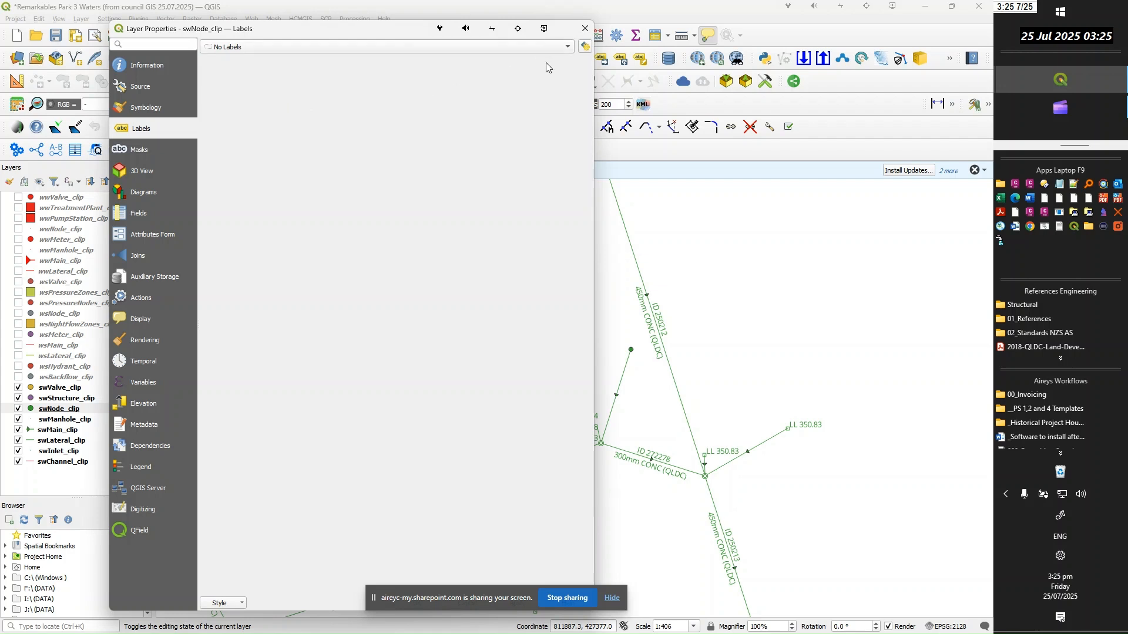
click(415, 47)
click(241, 60)
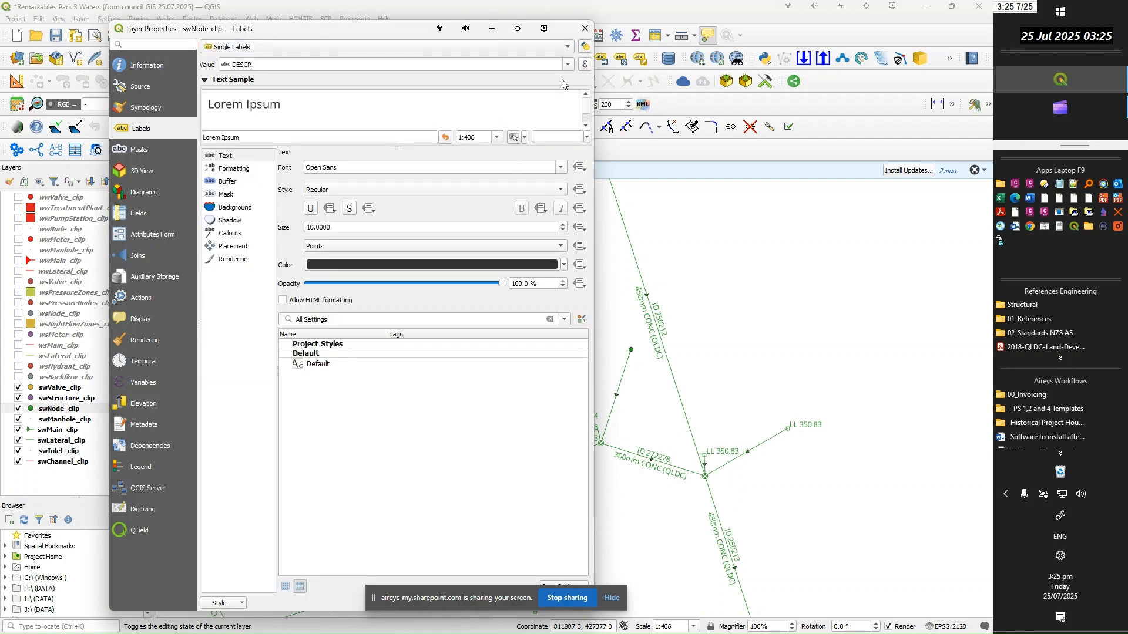
click(585, 64)
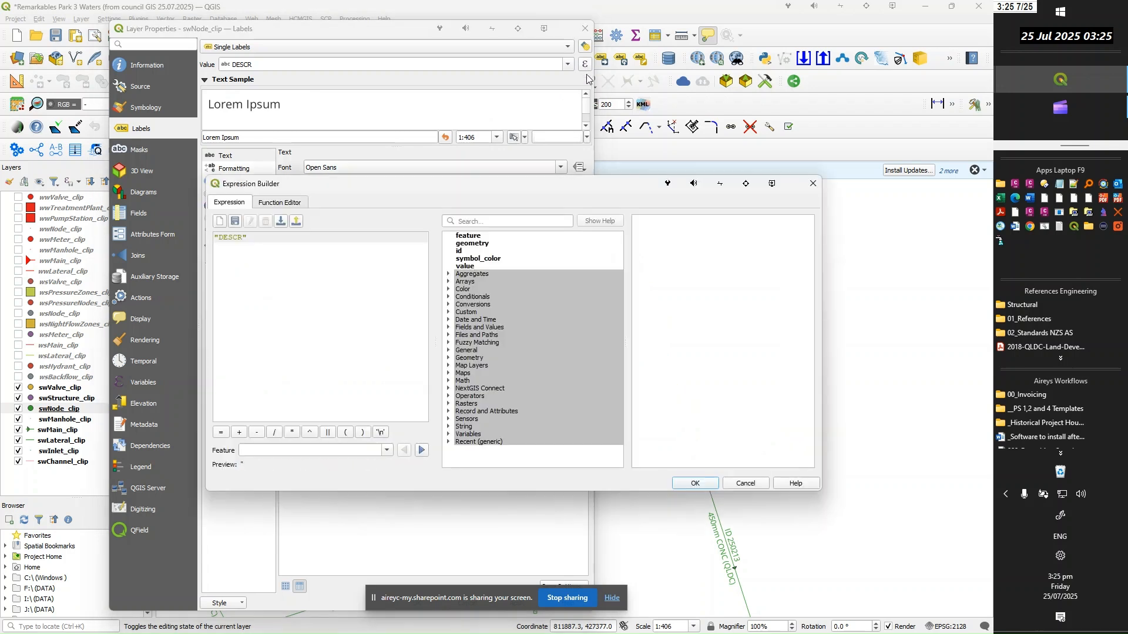
drag(247, 237, 183, 240)
key(Delete)
text('ID)
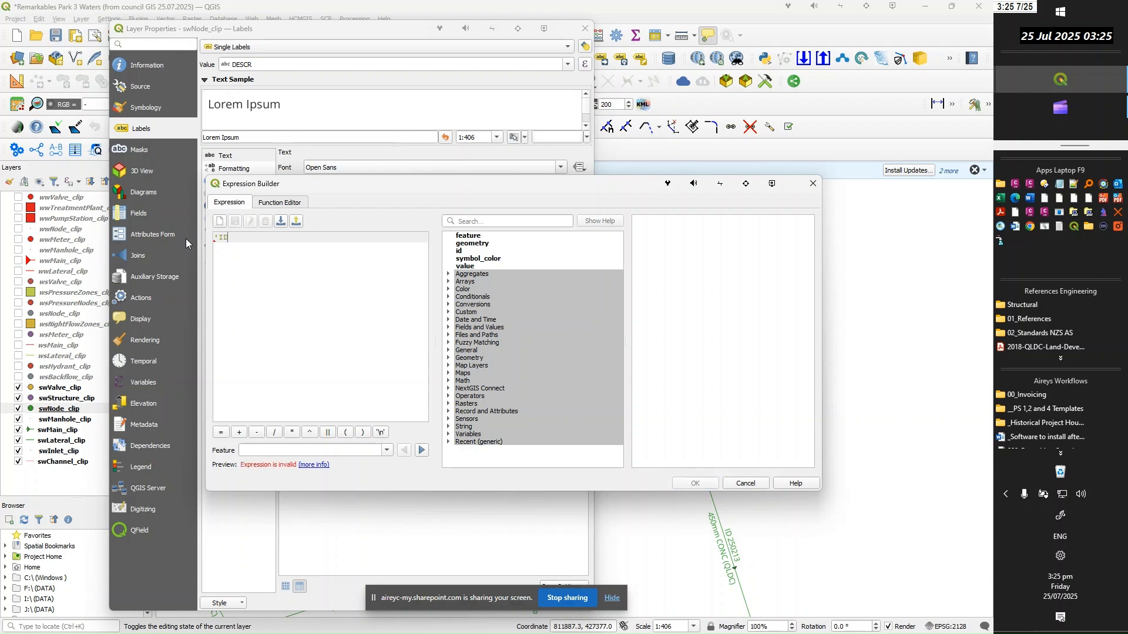
text(')
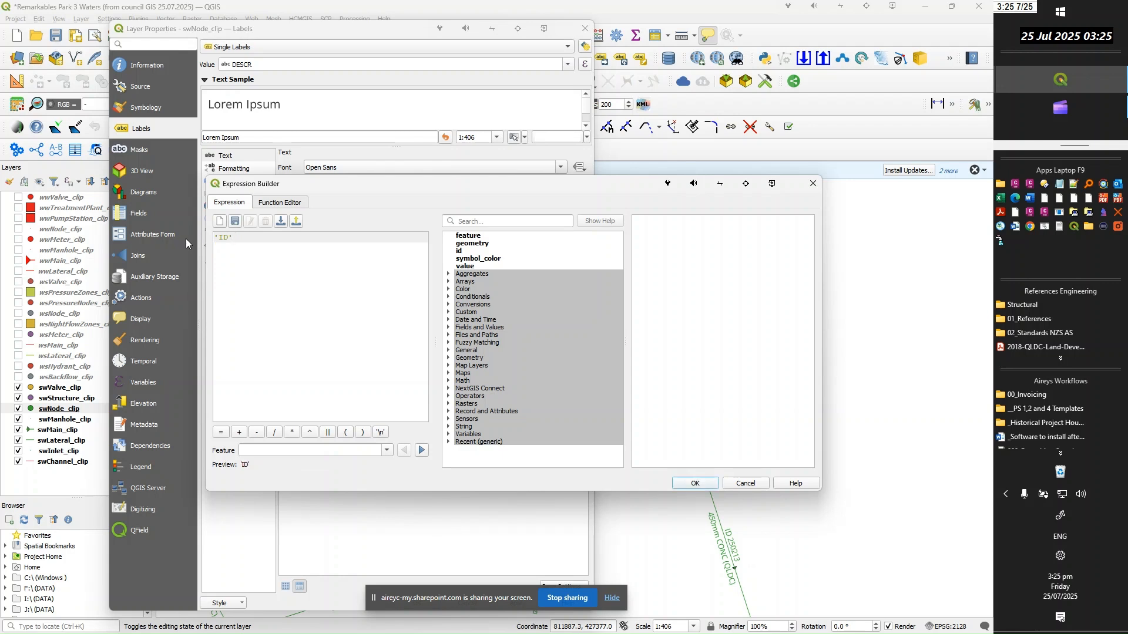
text( |)
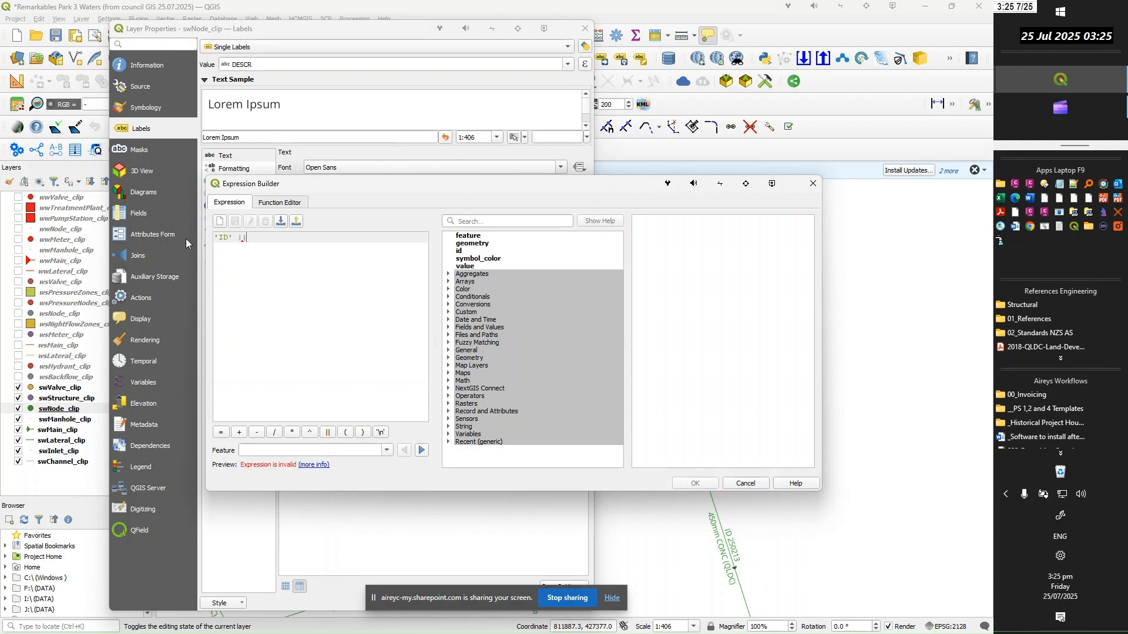
text(|)
Find the COMPKEY field and add it to the end of the swNode_clip label expression
click(500, 223)
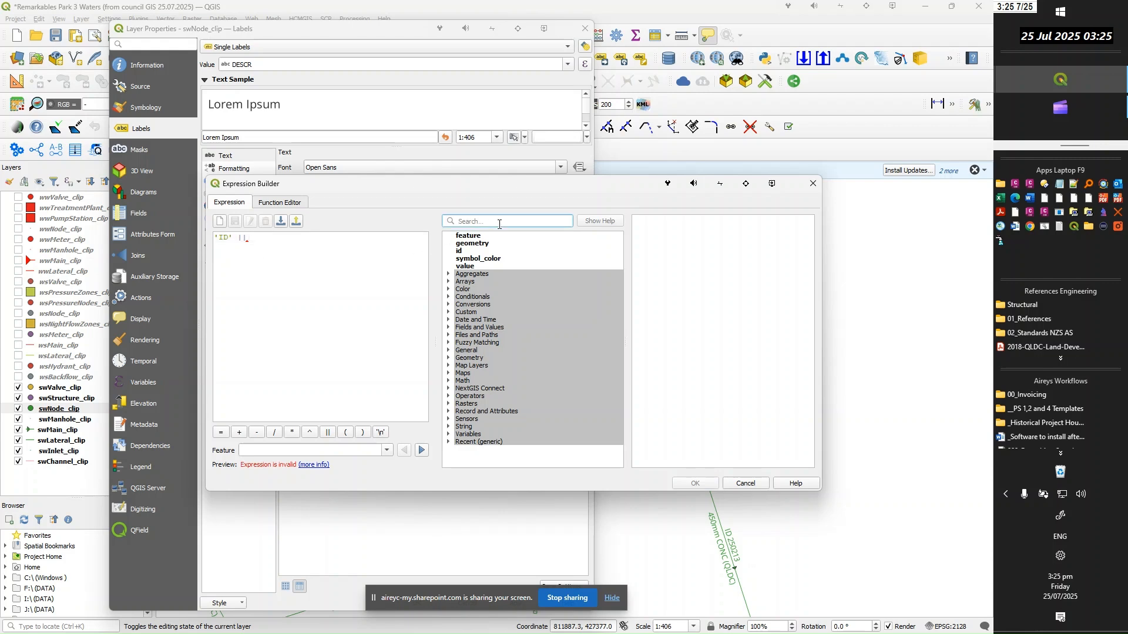
text(compkey)
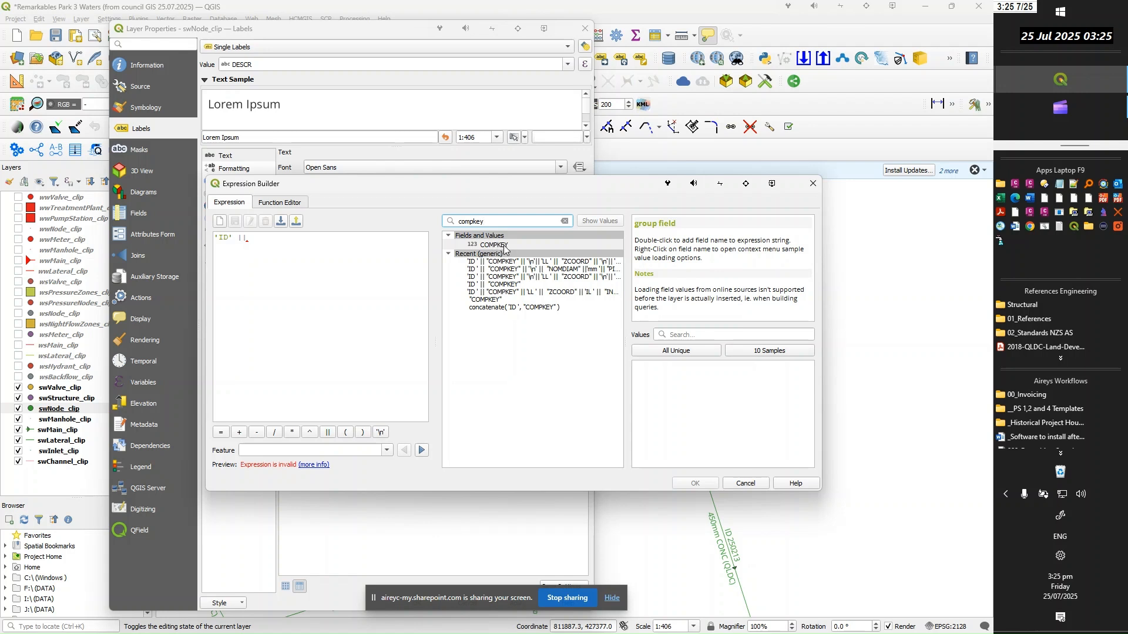
double_click(504, 247)
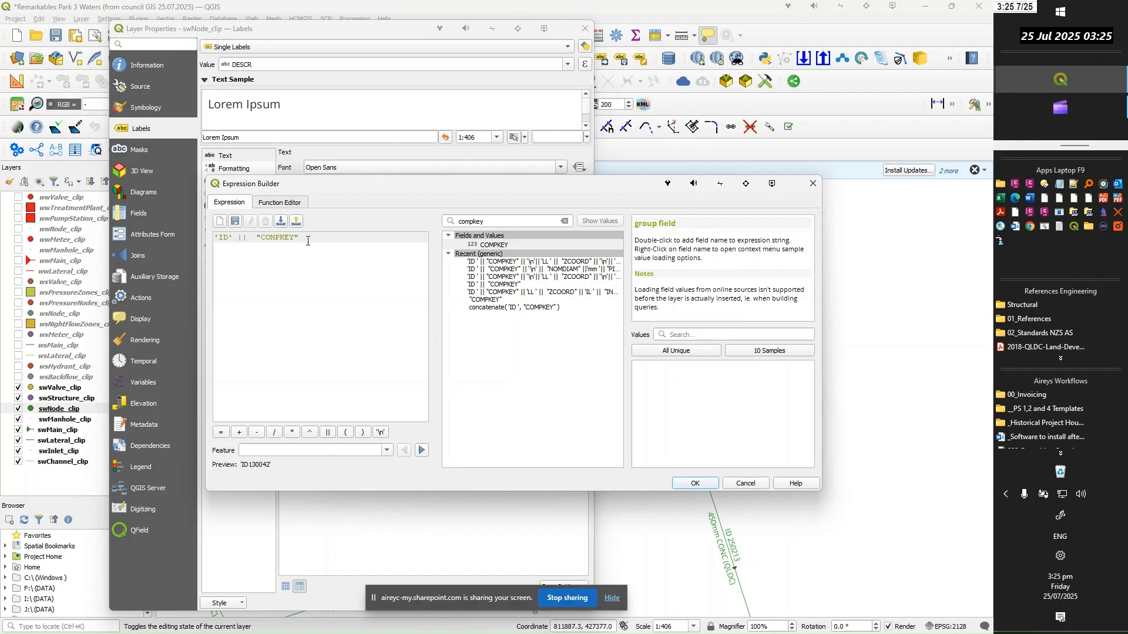
Extend the swNode_clip label expression with a '\n' line break and the text 'IL', joined and ended with || operators
text(|)
key(BackSpace)
text(|| '\n)
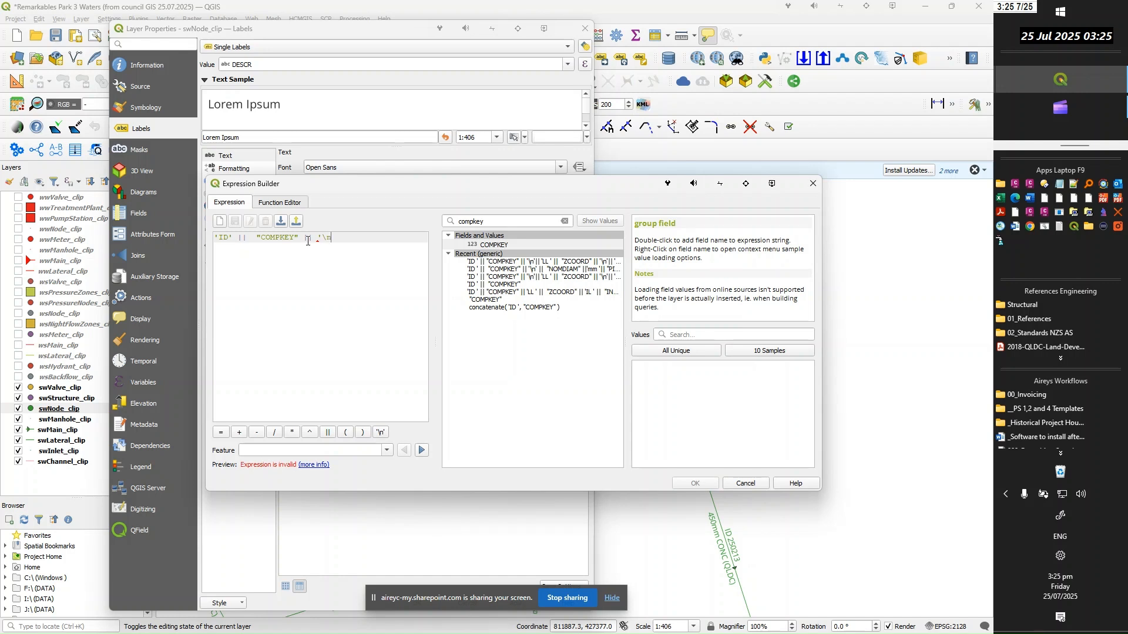
text(| ' ')
text(|)
text(|)
key(Return)
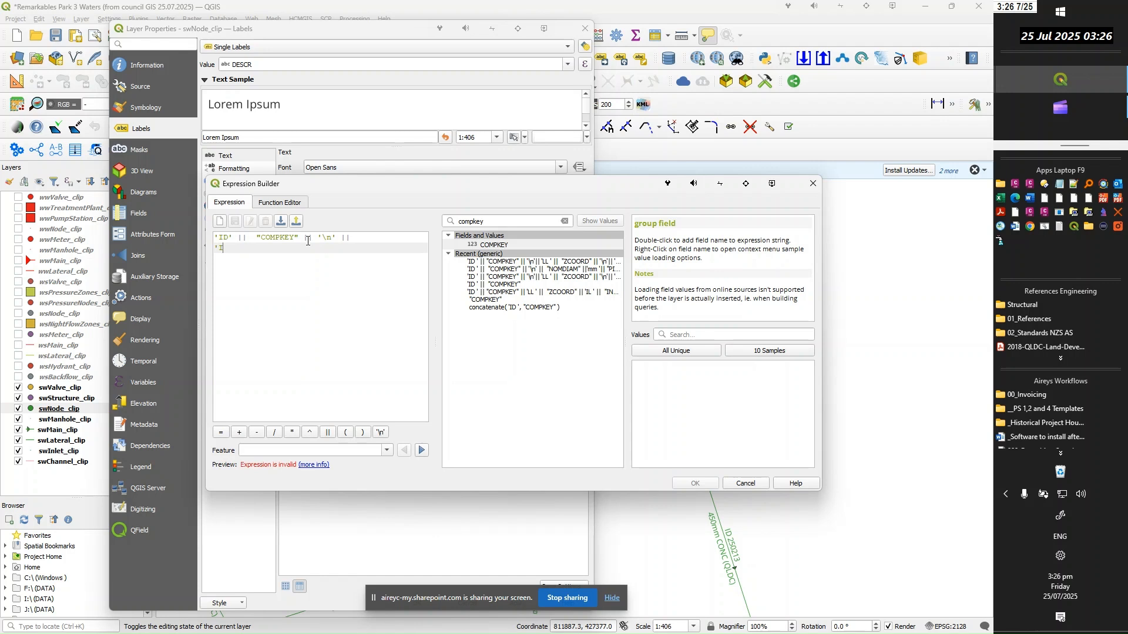
text('IL')
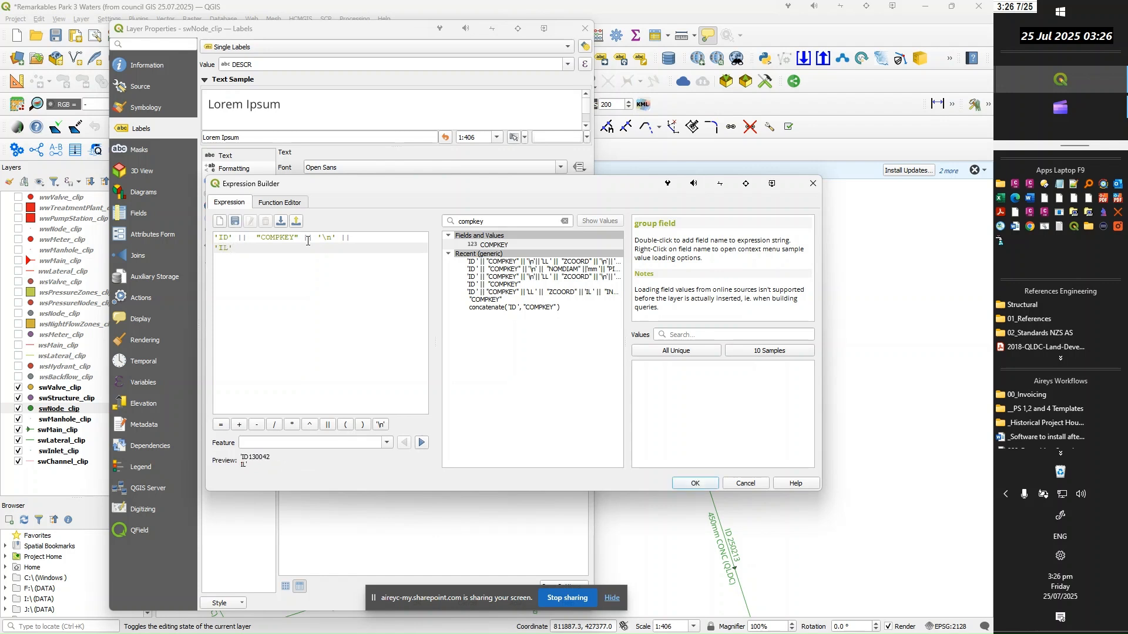
text(|)
key(BackSpace)
text(||)
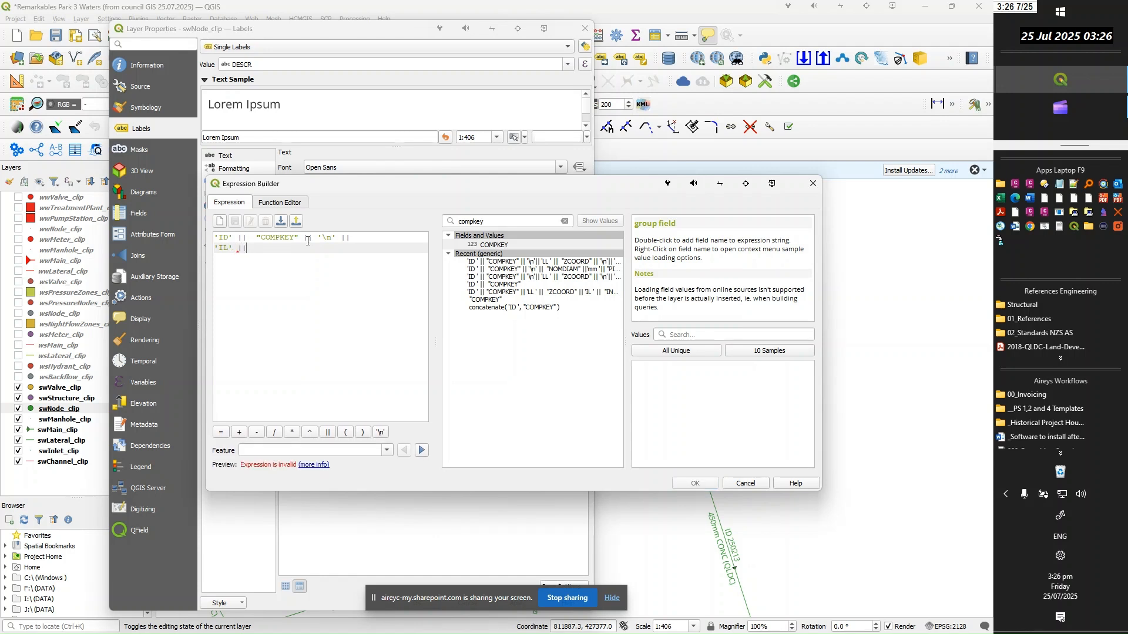
Find the ZCOORD field, add it to the end of the swNode_clip label expression, apply the labels and close the layer's properties
double_click(542, 223)
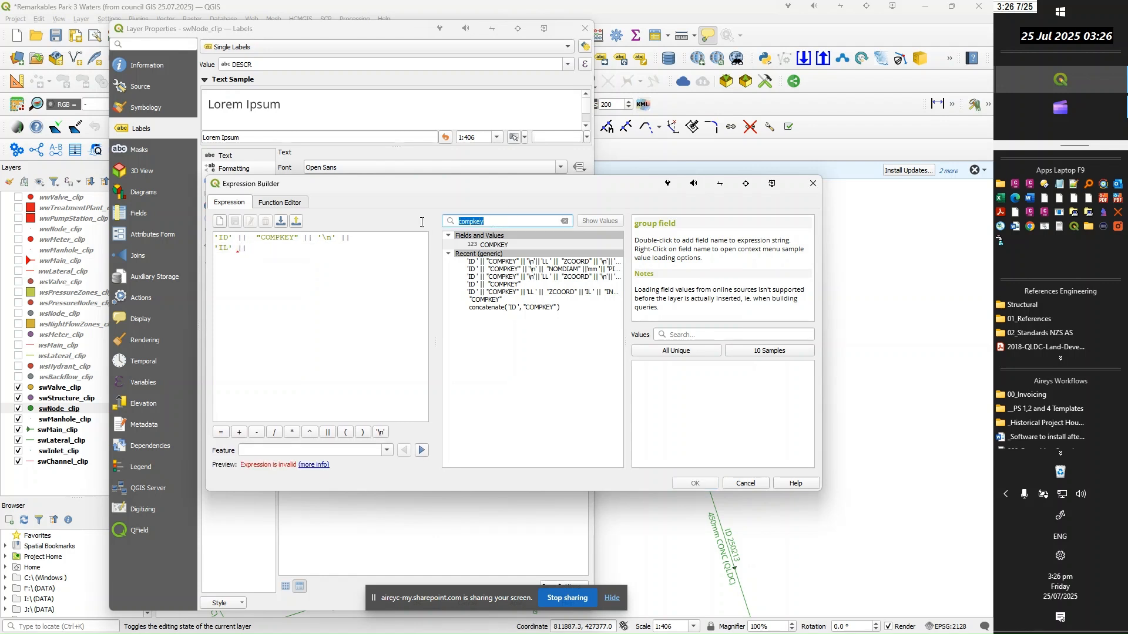
text(zcord)
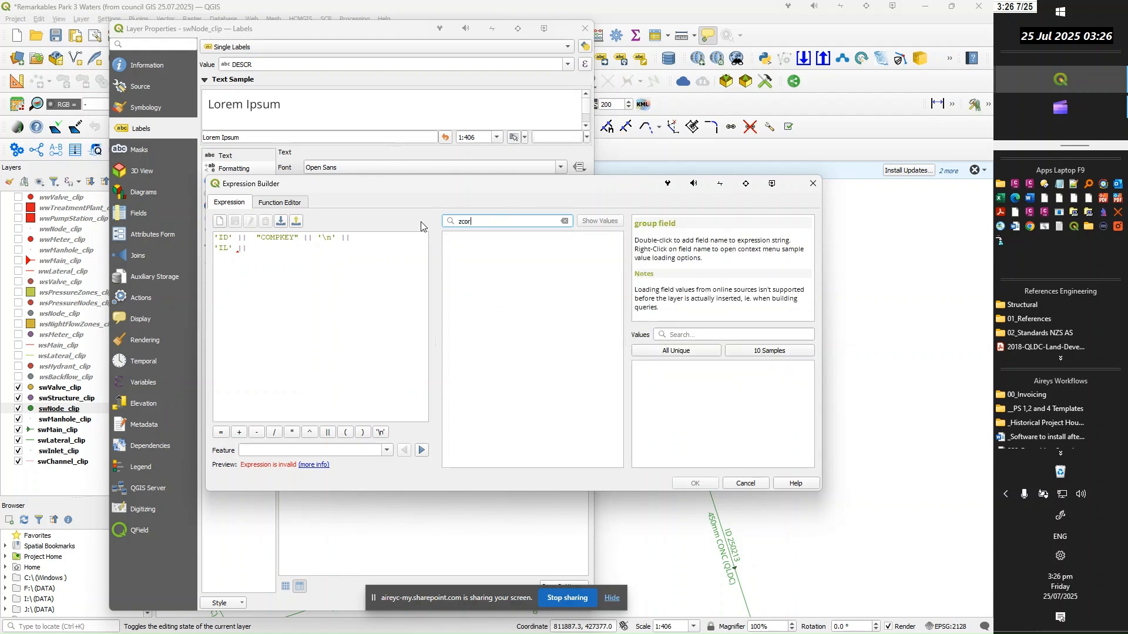
key(BackSpace)
key(BackSpace)
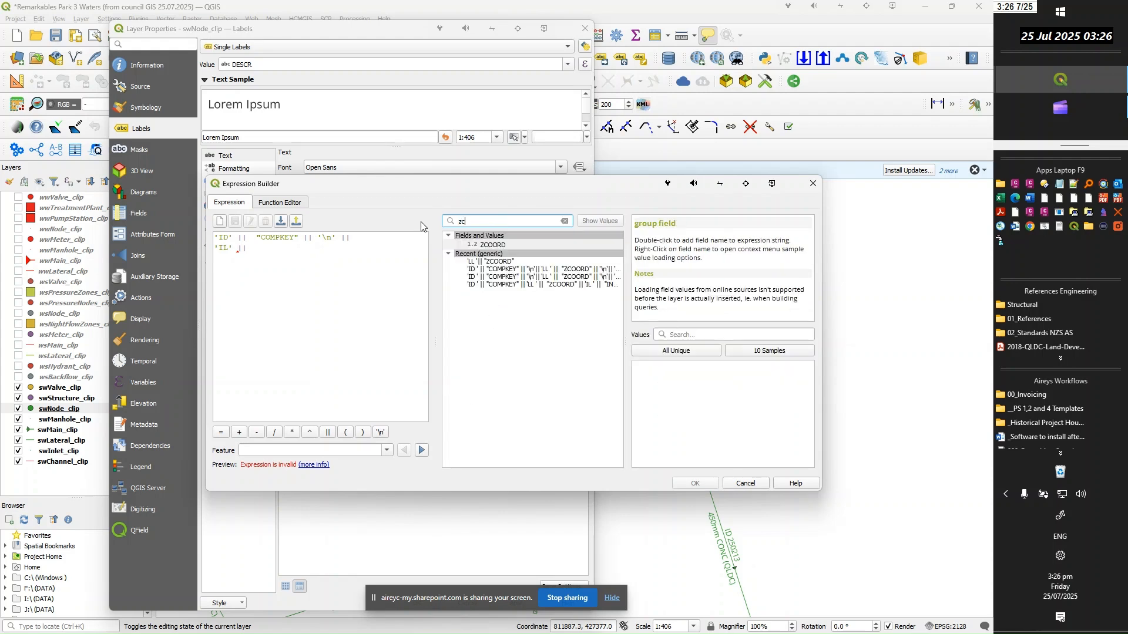
double_click(494, 246)
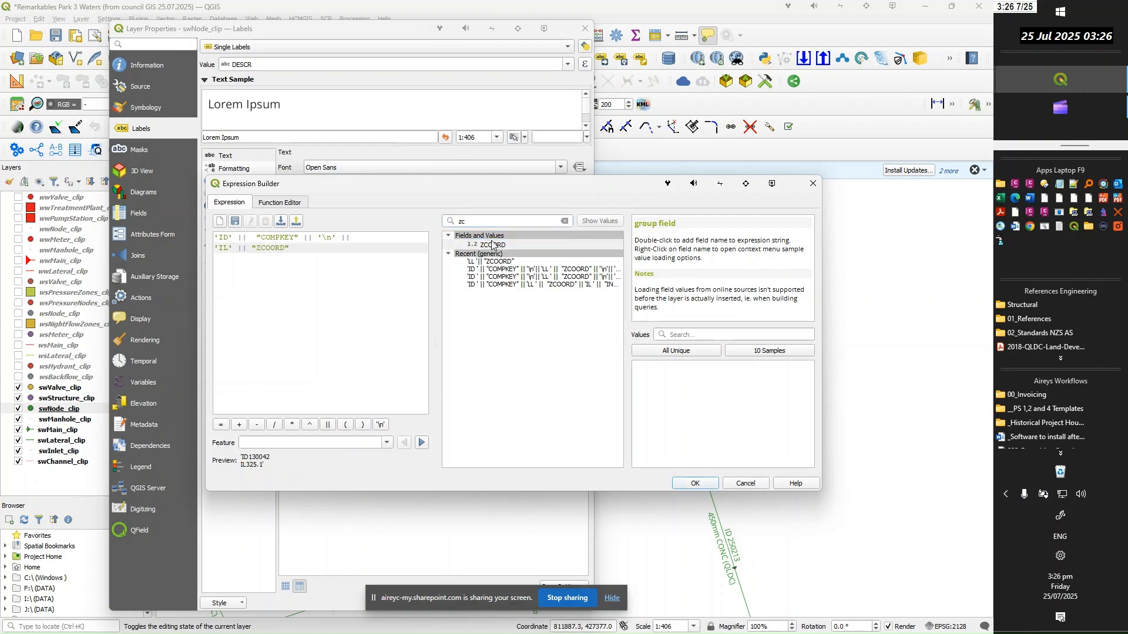
click(696, 483)
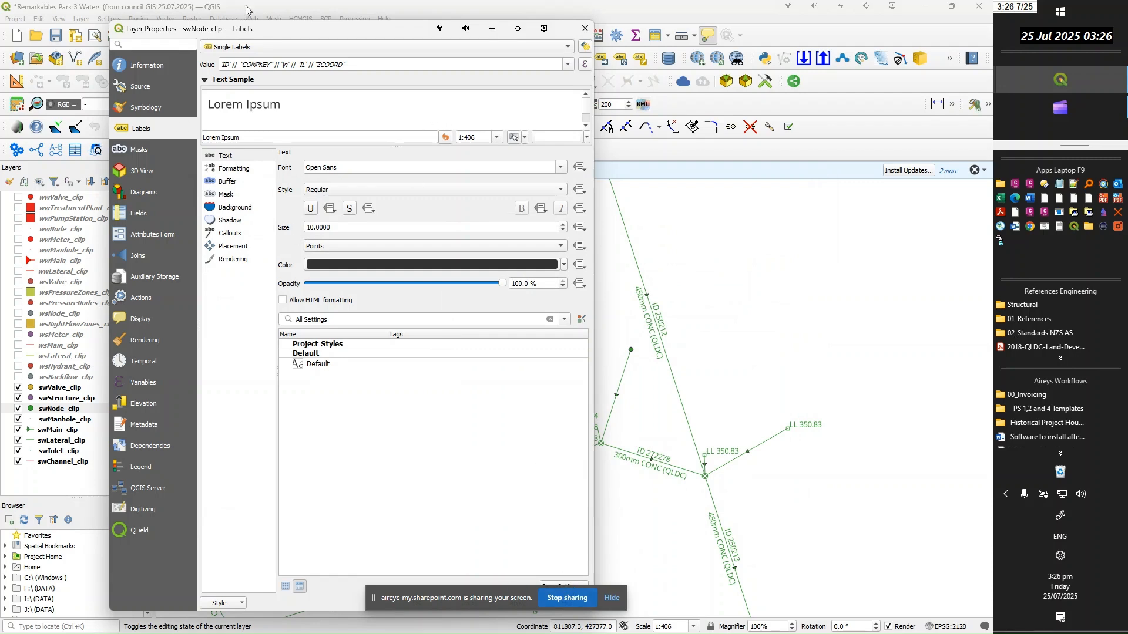
drag(273, 26, 575, 1)
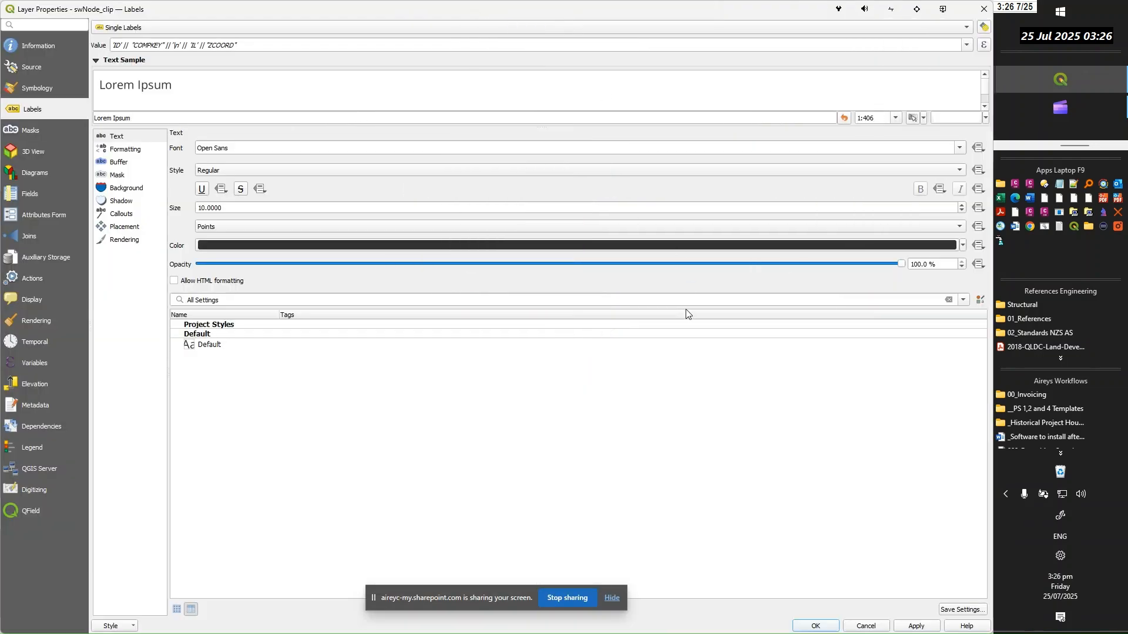
click(916, 626)
click(984, 9)
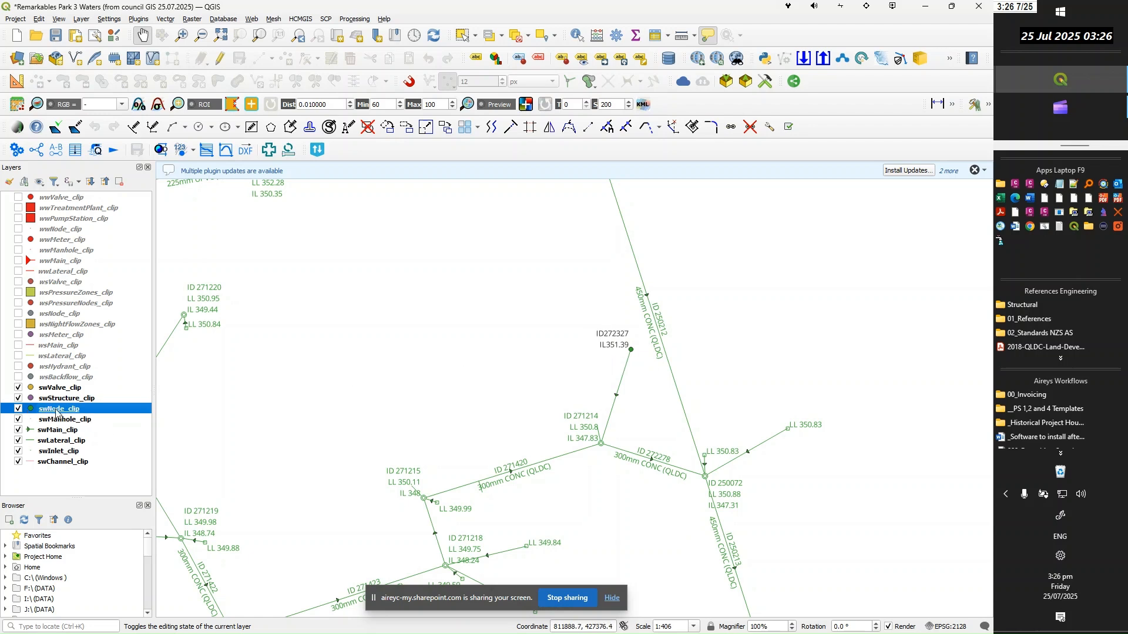
Set the swNode_clip label text color to the recently used green, apply it and close the layer's properties
mouse_move(53, 413)
double_click(54, 412)
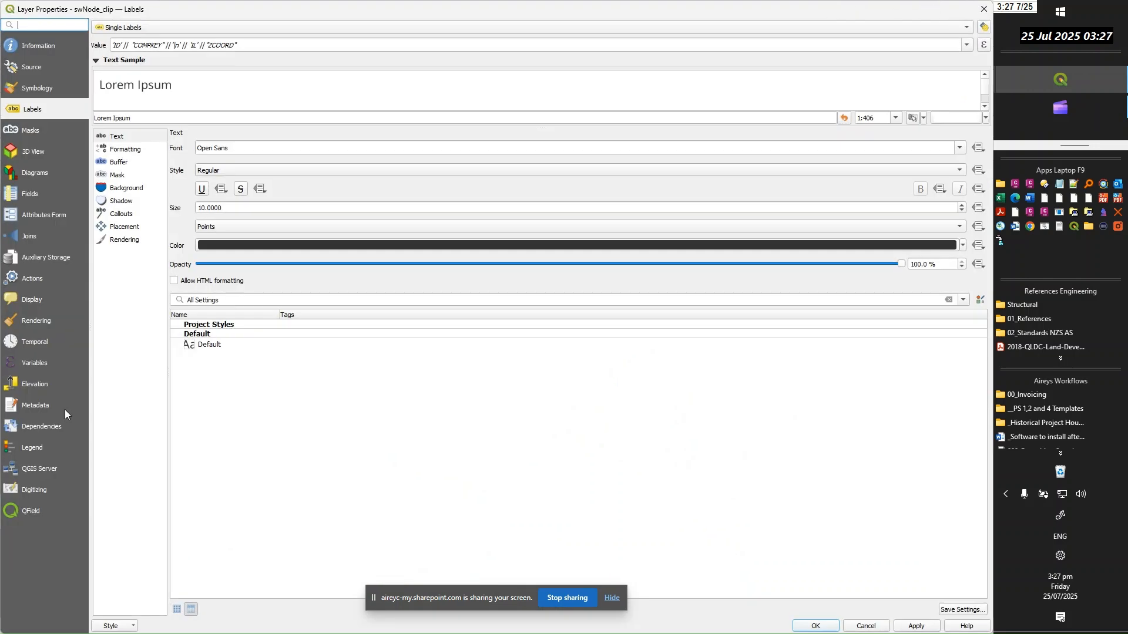
double_click(742, 8)
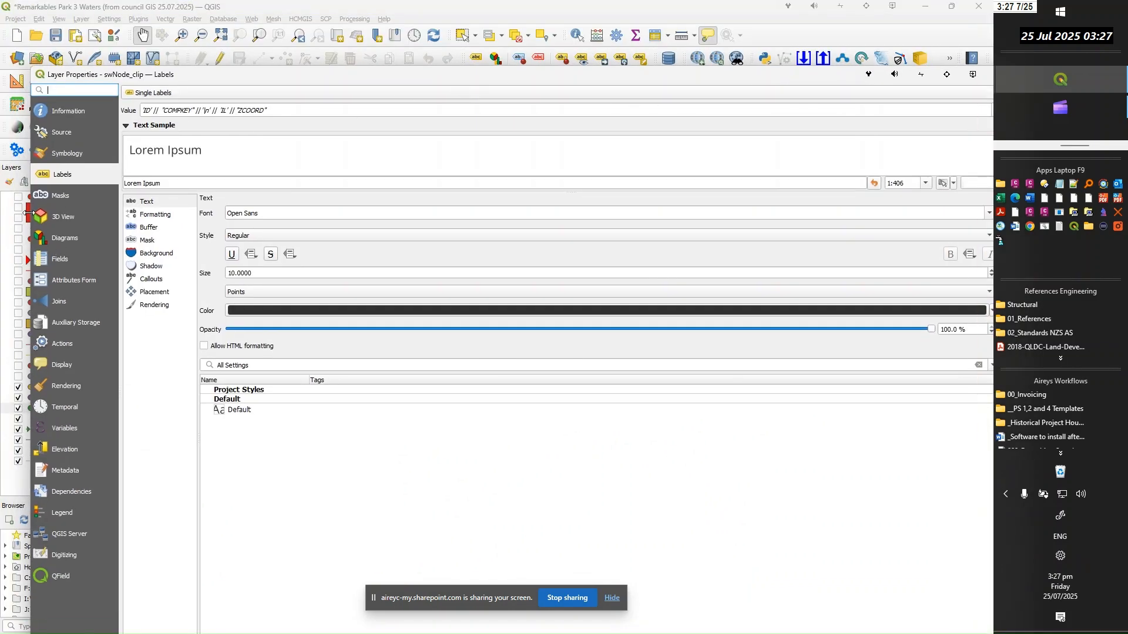
drag(30, 212, 538, 212)
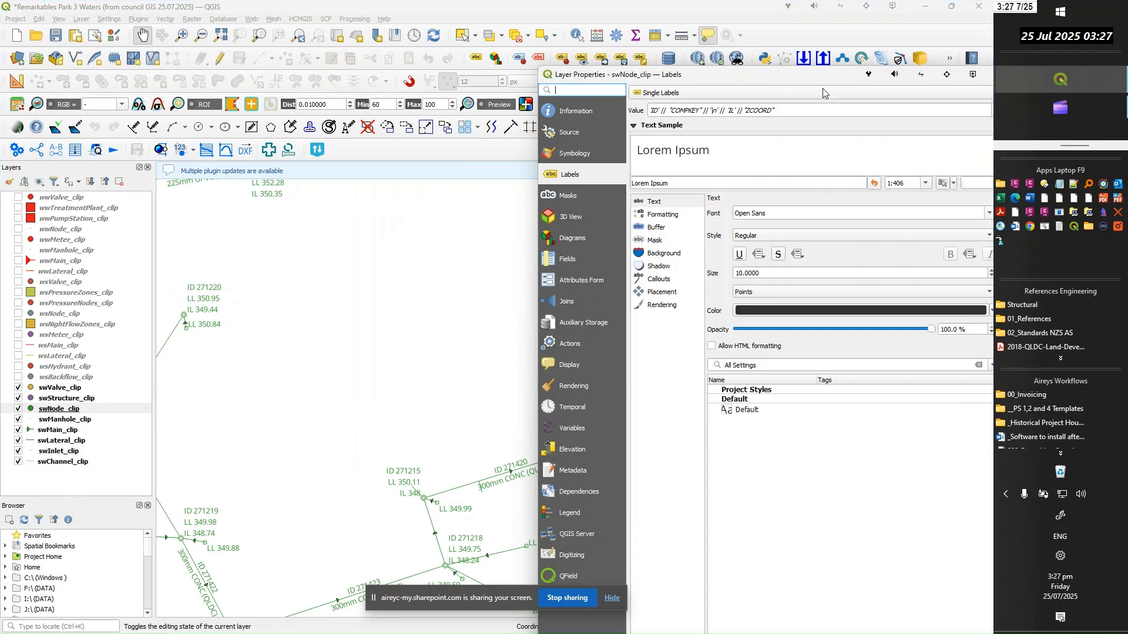
drag(829, 82, 743, 54)
click(908, 286)
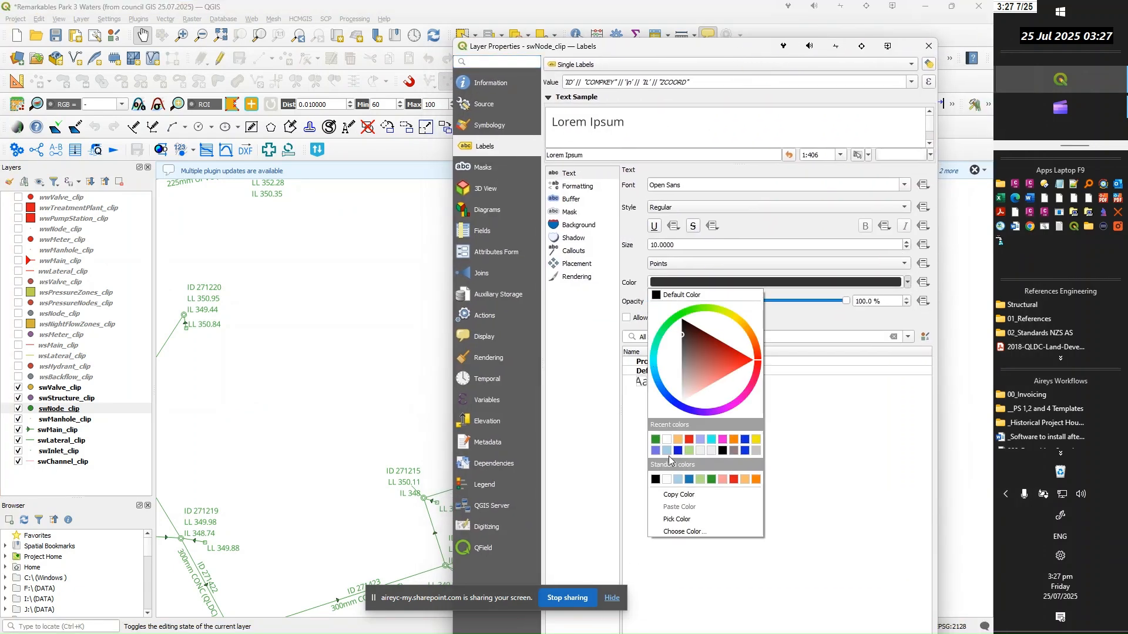
click(658, 439)
drag(705, 47, 395, 5)
drag(788, 12, 524, 43)
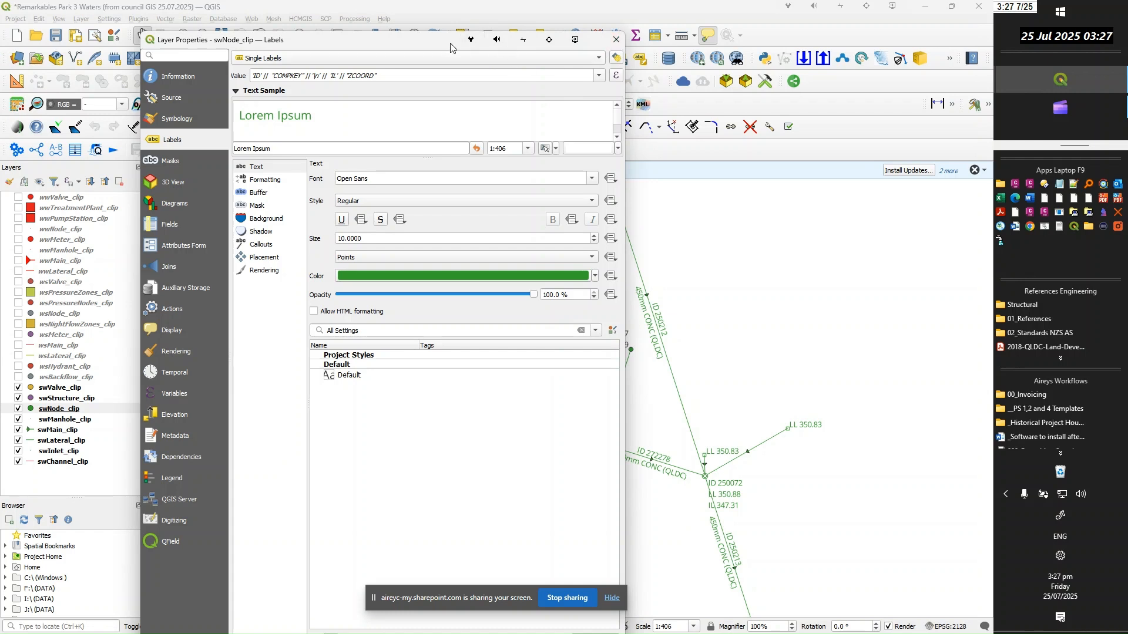
drag(442, 46, 728, 14)
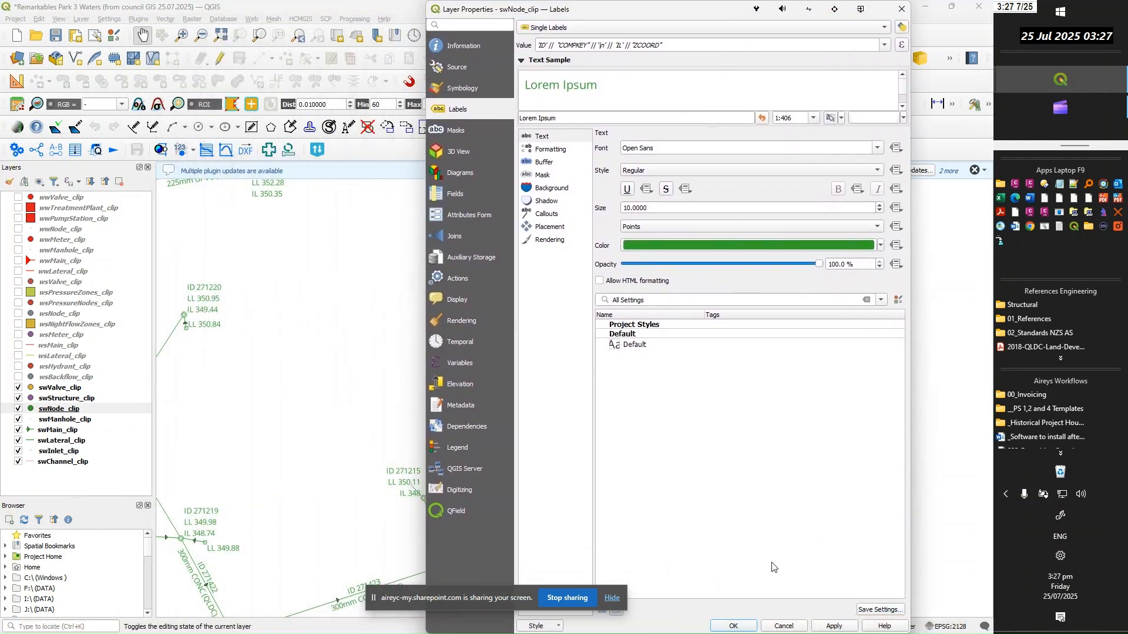
click(835, 626)
click(735, 626)
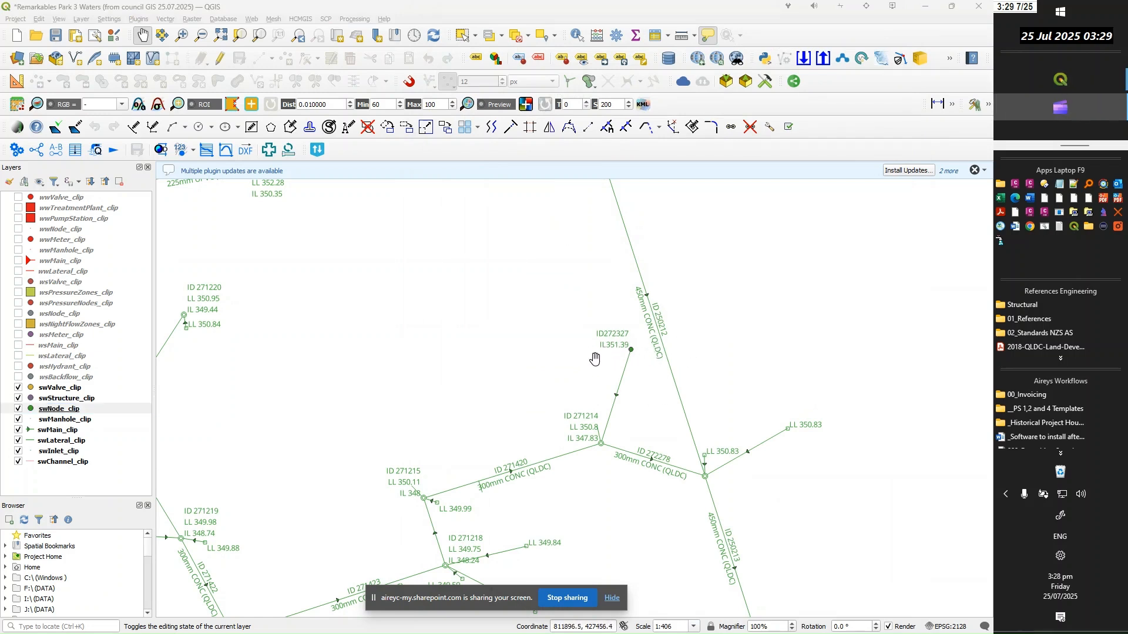
Reopen the swNode_clip label expression and extend it after "ZCOORD" with || '\n' || and a new line
right_click(62, 412)
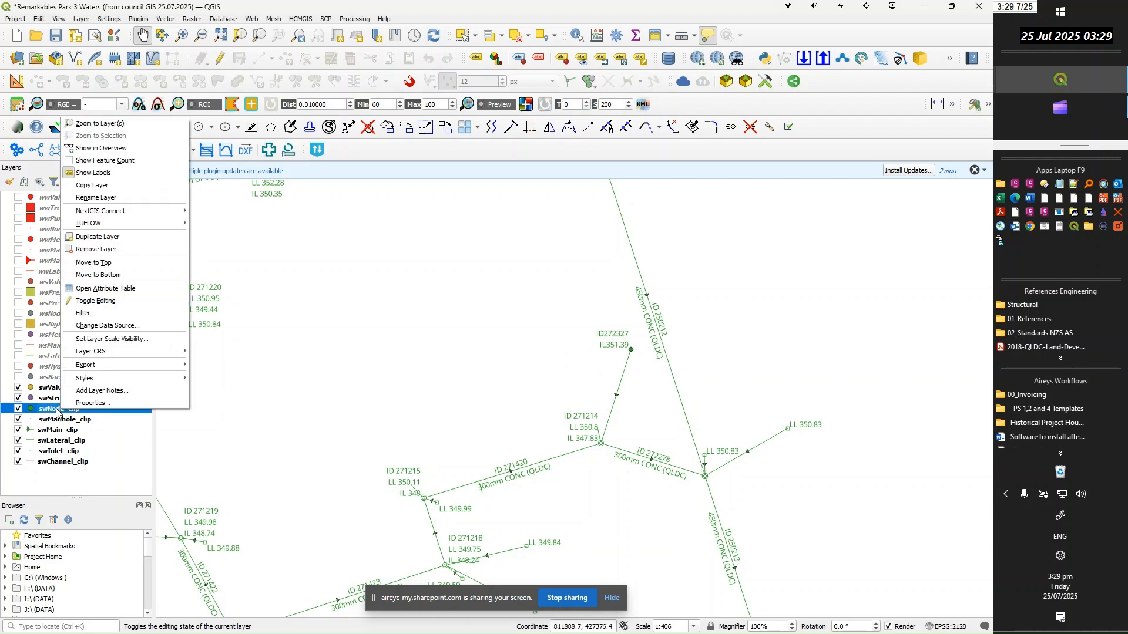
click(57, 413)
double_click(57, 413)
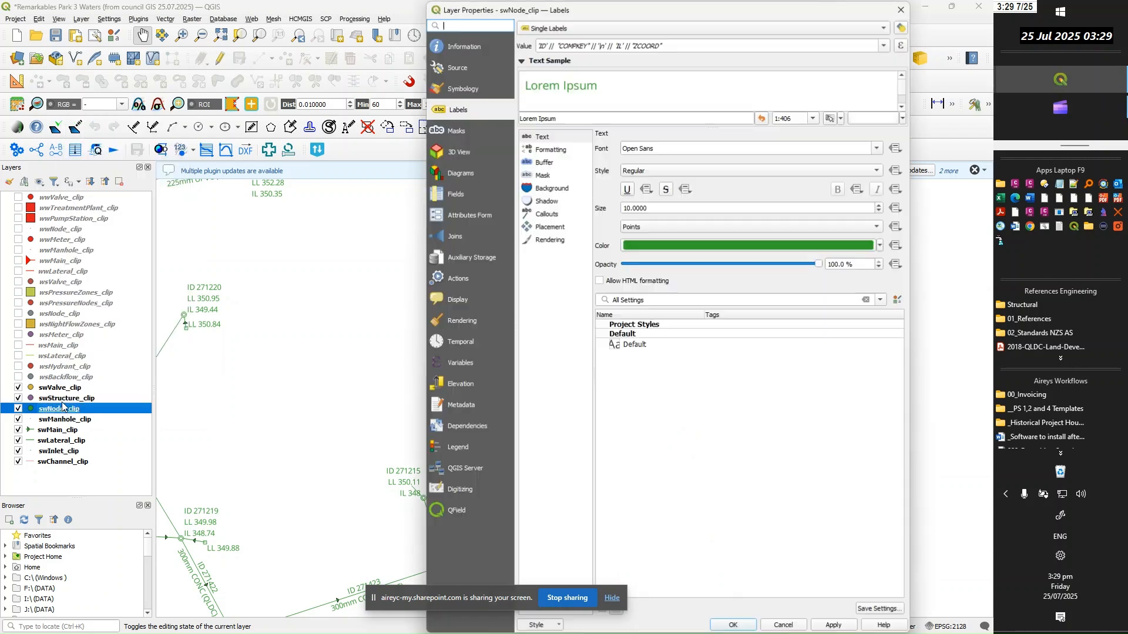
click(902, 45)
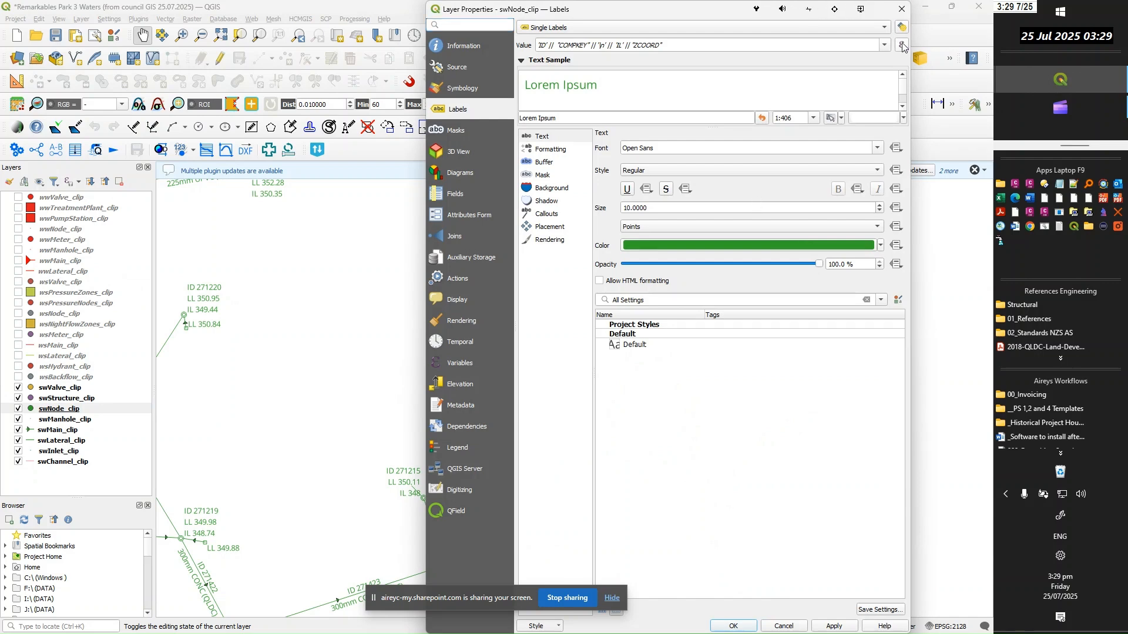
click(321, 251)
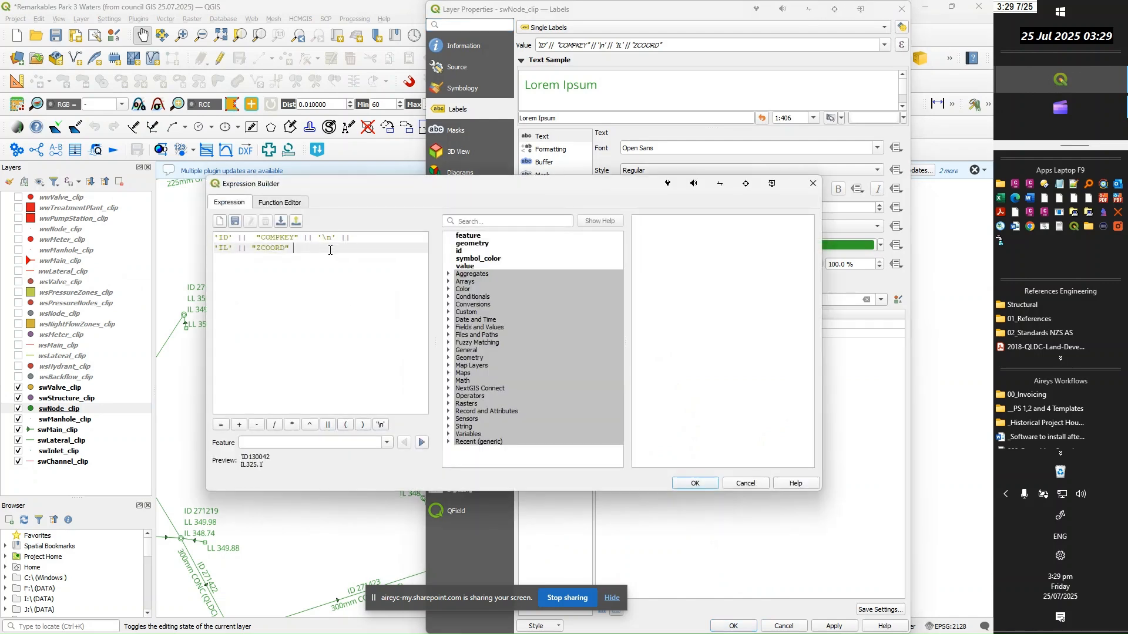
drag(362, 241, 319, 237)
drag(304, 236, 305, 238)
key(ctrl+c)
click(304, 250)
key(ctrl+v)
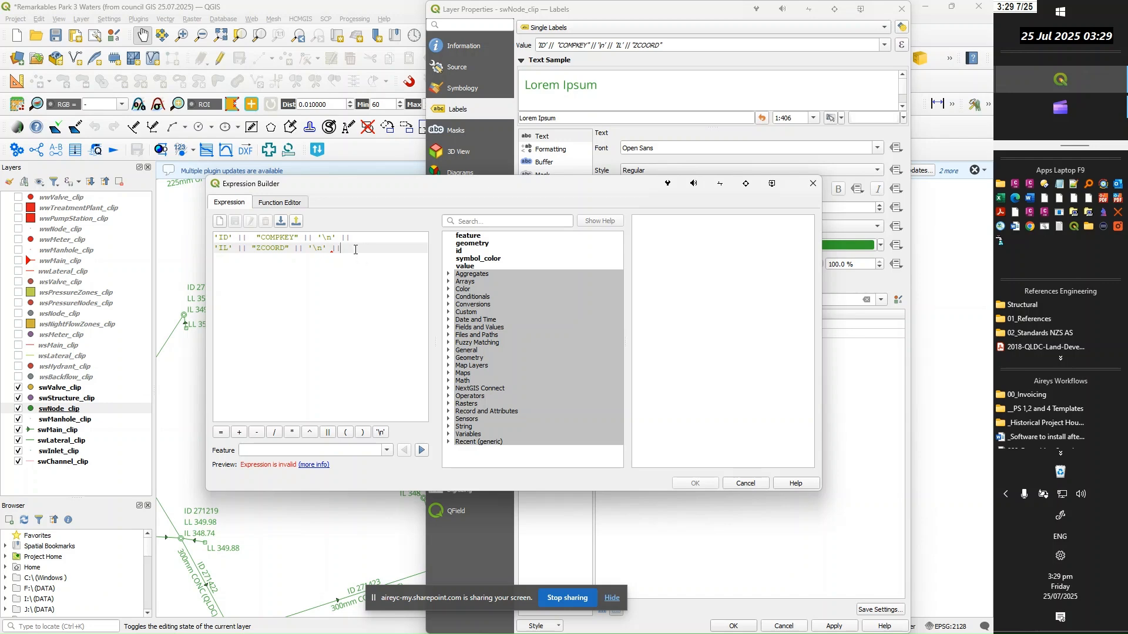
key(Return)
Find the ASSETTYPE field, add it to the end of the swNode_clip label expression and confirm the layer's properties
click(495, 219)
text(ass)
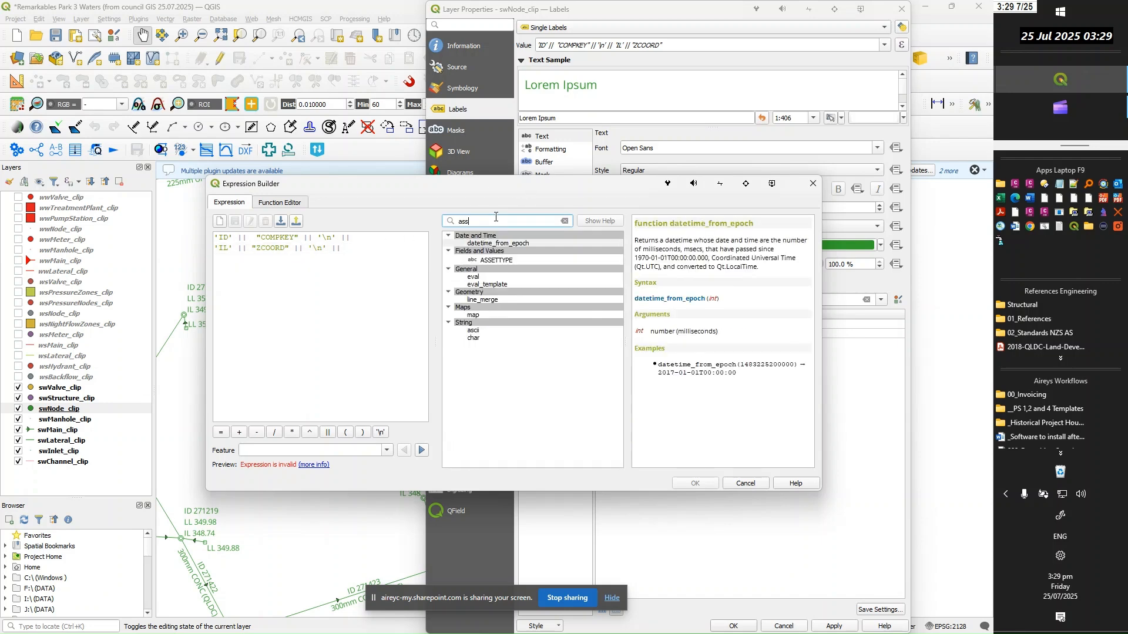
text(e)
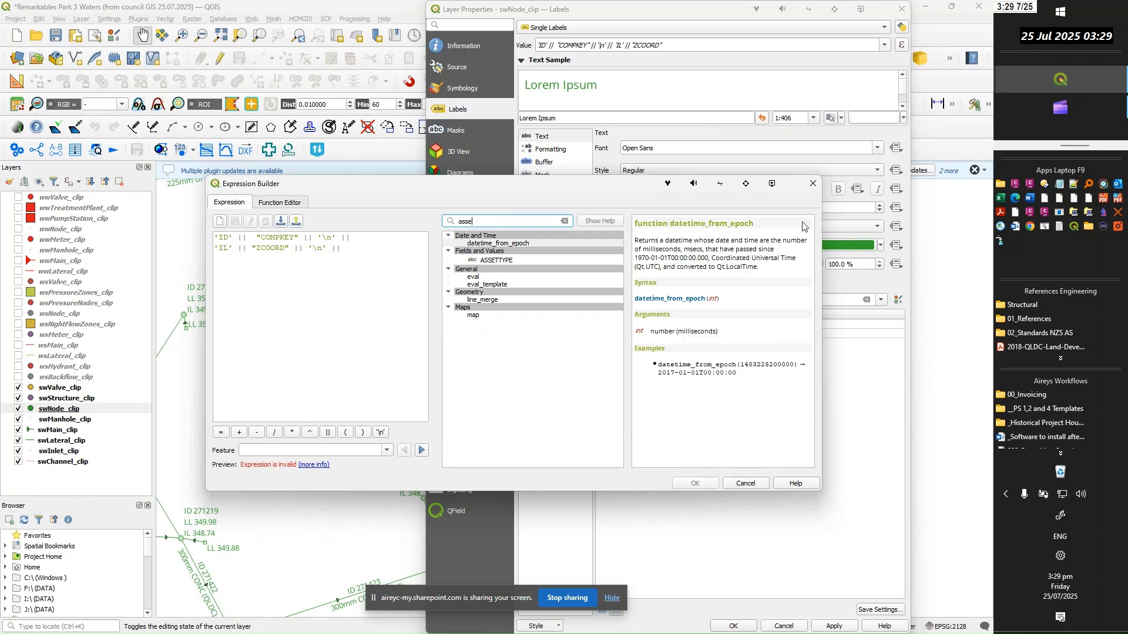
double_click(516, 260)
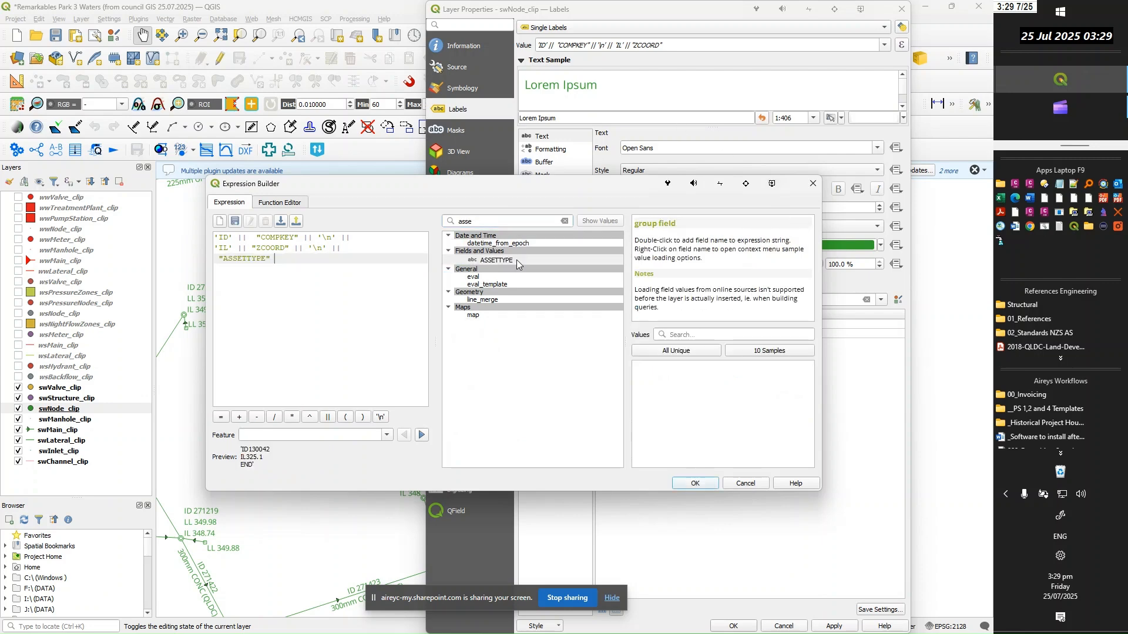
click(692, 483)
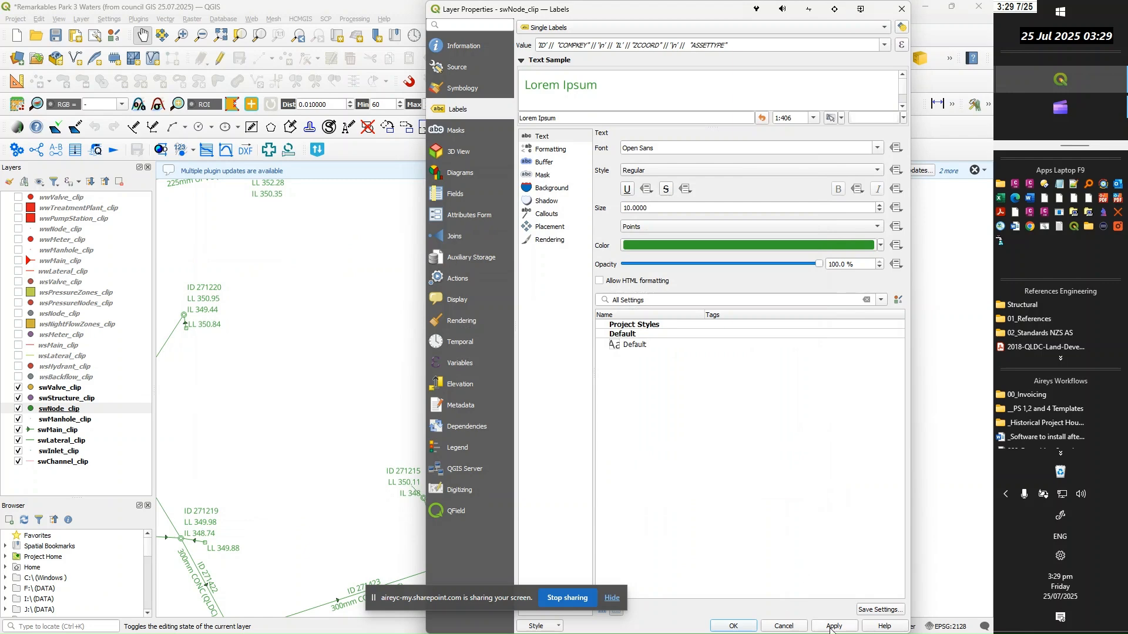
click(730, 626)
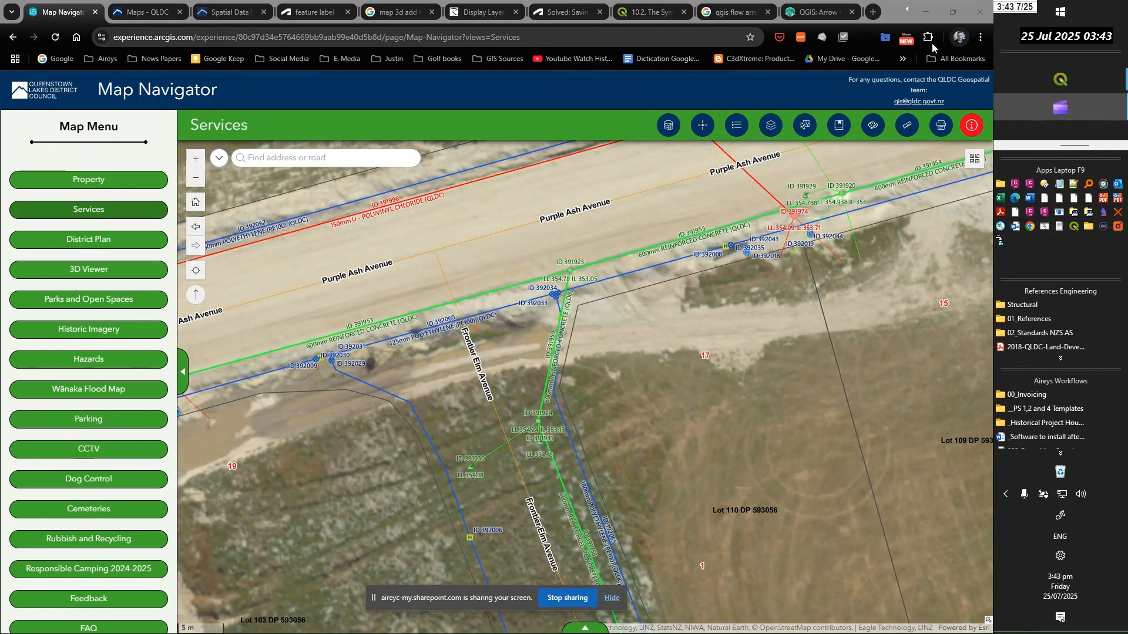
Switch to QGIS and turn on the visibility of all ten water supply layers from wsValve_clip to wsBackflow_clip
click(925, 11)
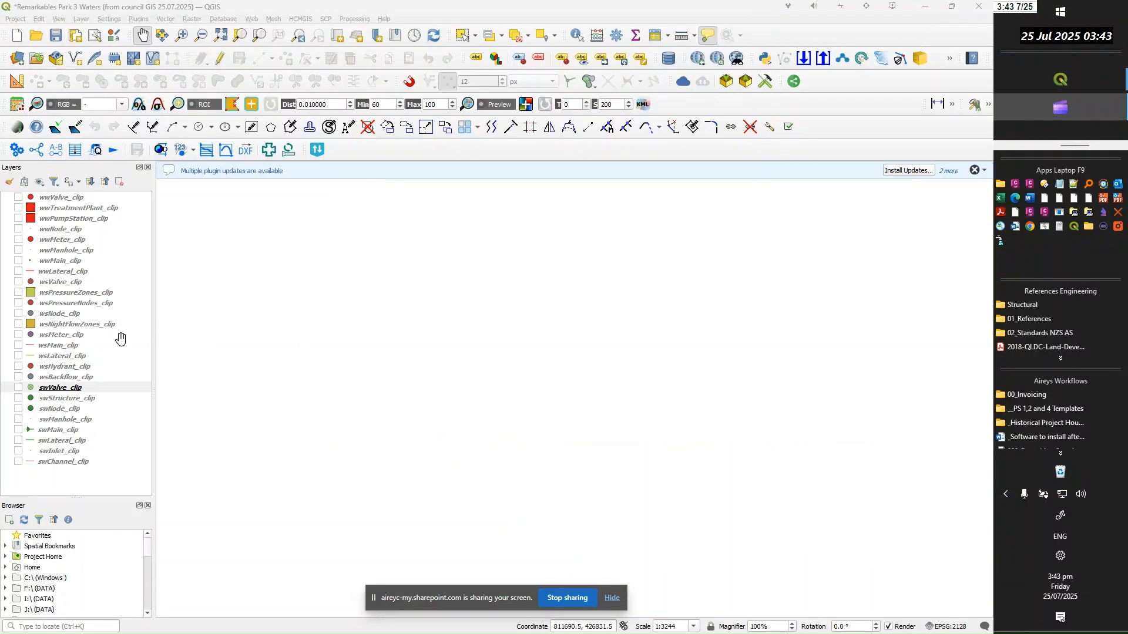
click(18, 282)
click(18, 293)
click(18, 303)
click(18, 314)
click(18, 325)
click(18, 335)
click(18, 345)
click(18, 356)
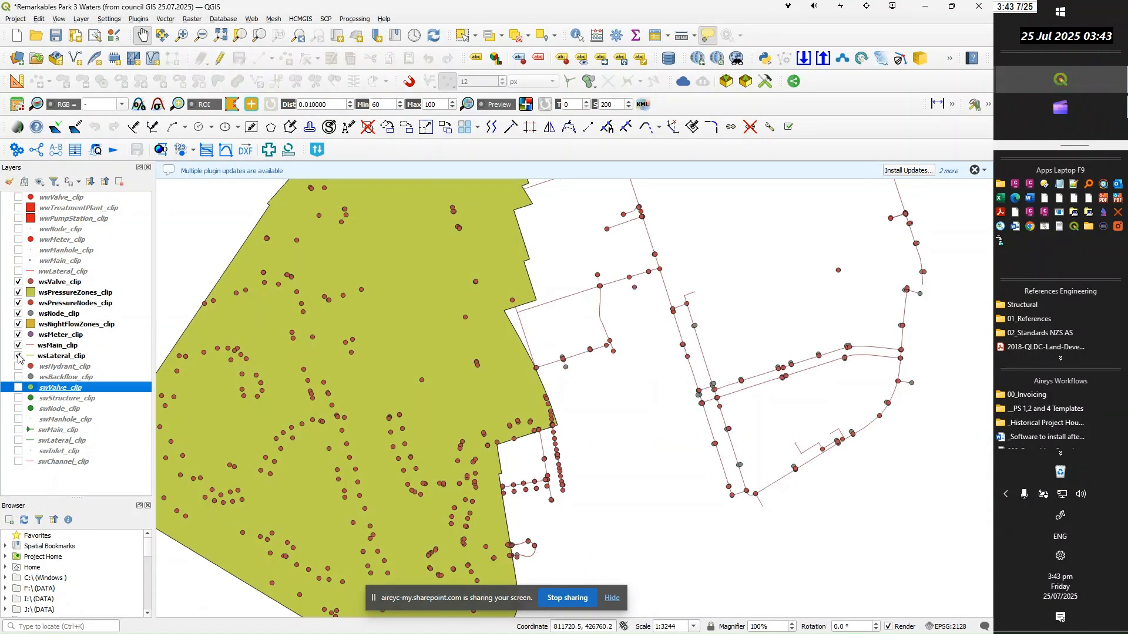
click(18, 366)
click(19, 377)
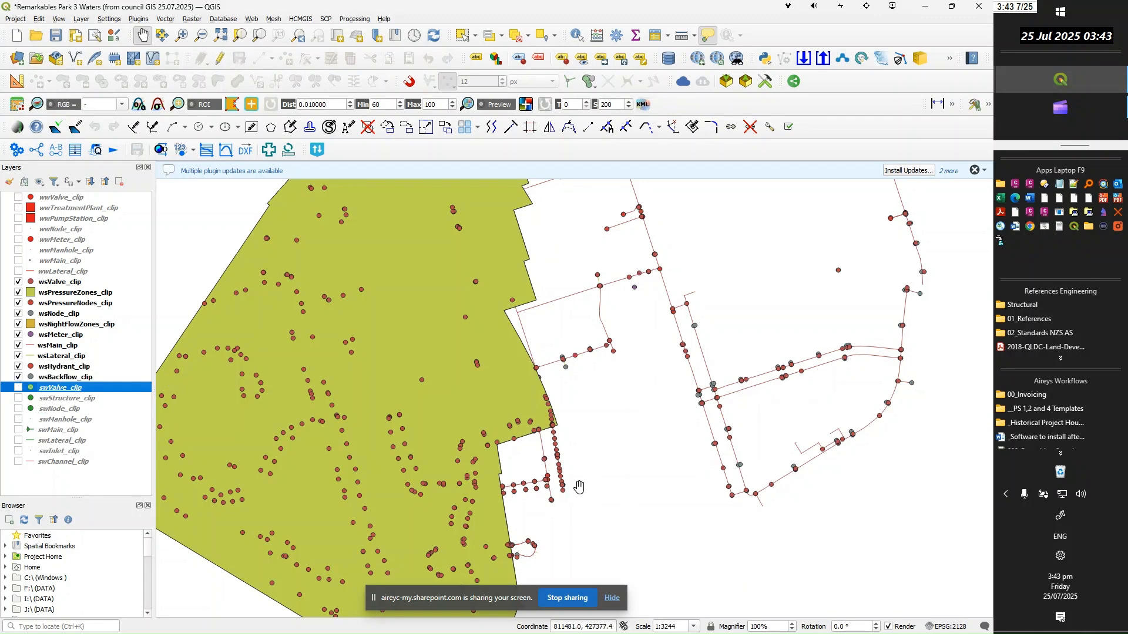
Inspect the water supply network on the map and hide the wsPressureZones_clip and wsNightFlowZones_clip layers
scroll(587, 484, down, 1)
scroll(504, 396, down, 1)
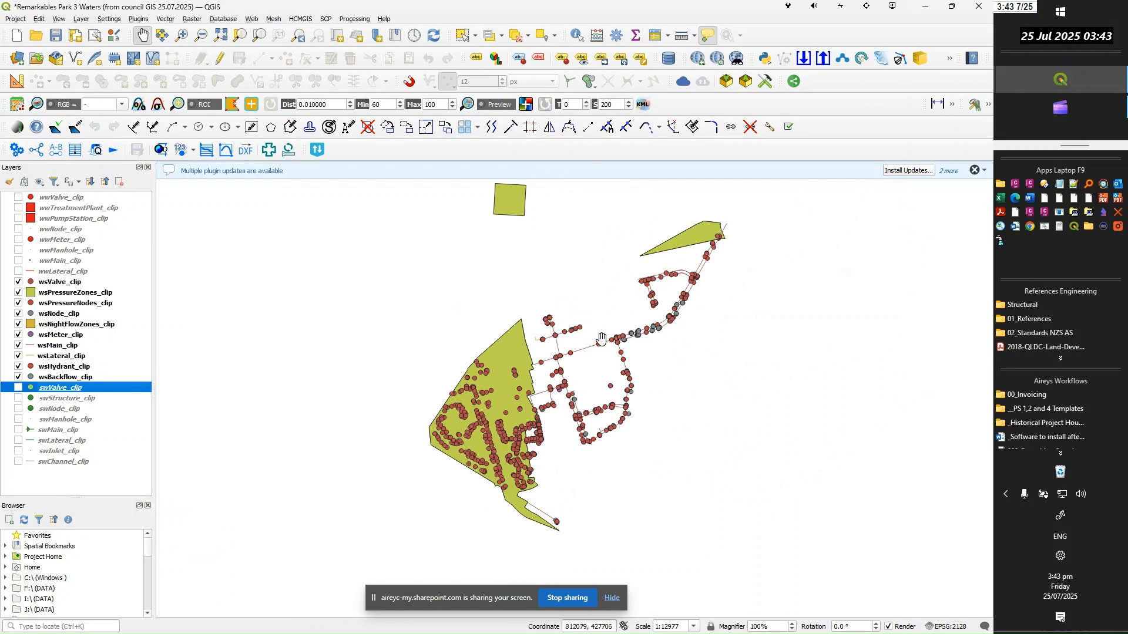
scroll(646, 294, up, 3)
scroll(613, 304, up, 1)
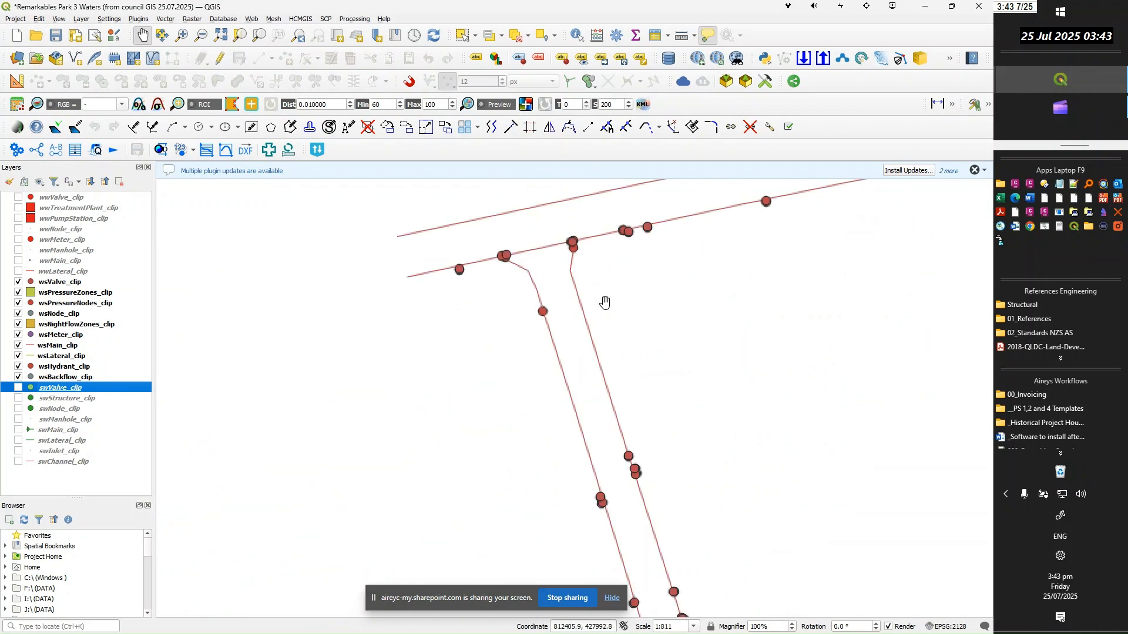
scroll(476, 466, down, 1)
scroll(591, 415, up, 1)
scroll(588, 416, down, 1)
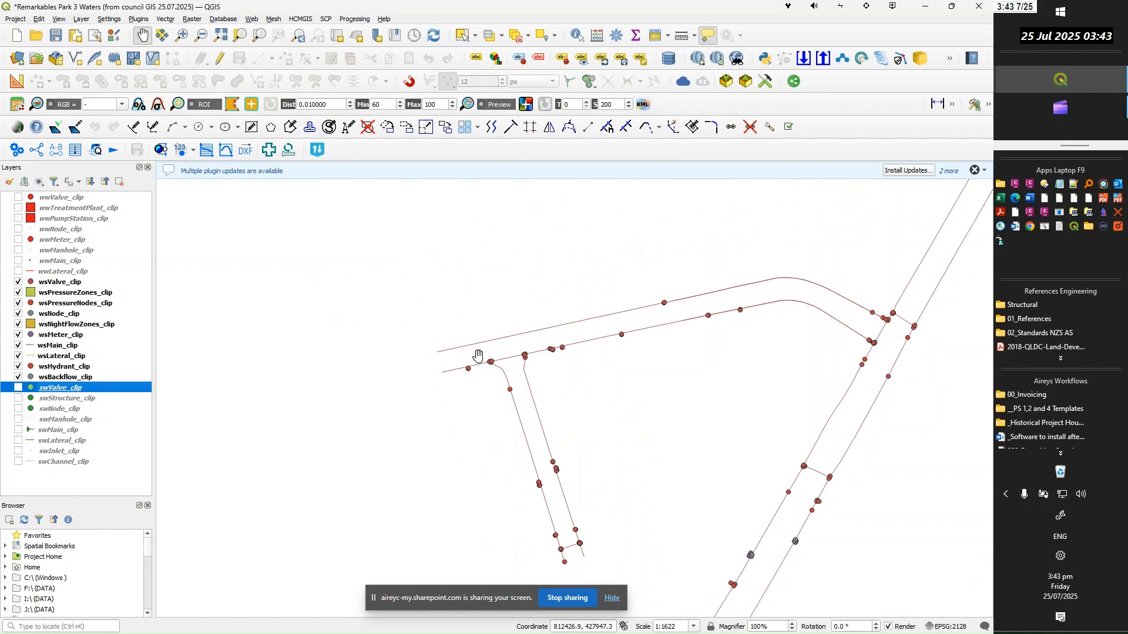
scroll(495, 359, down, 3)
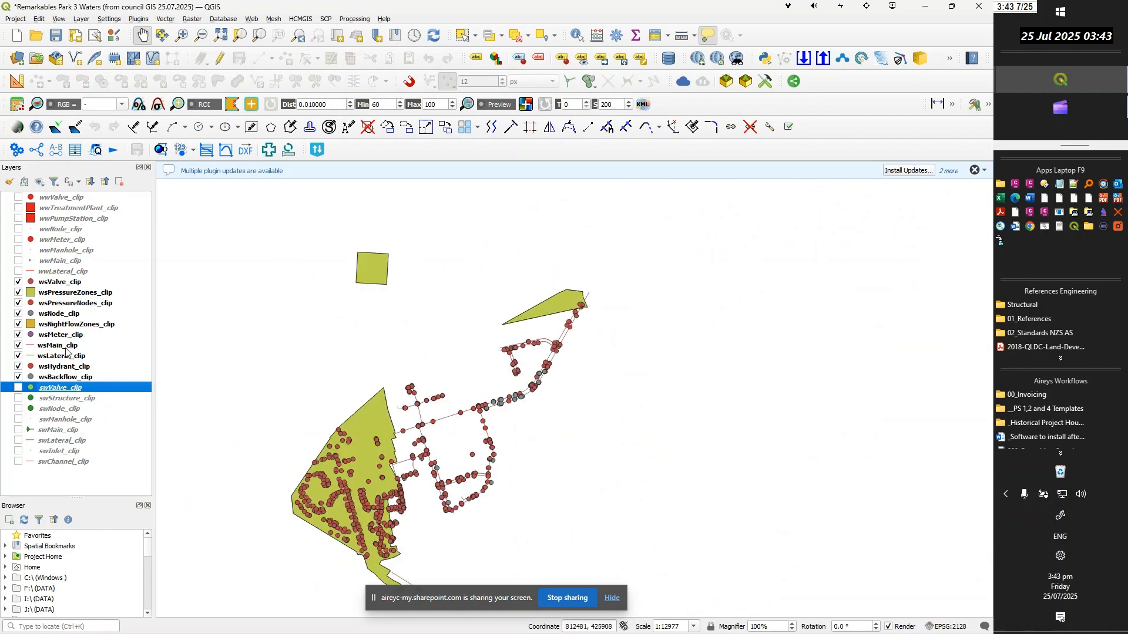
click(18, 293)
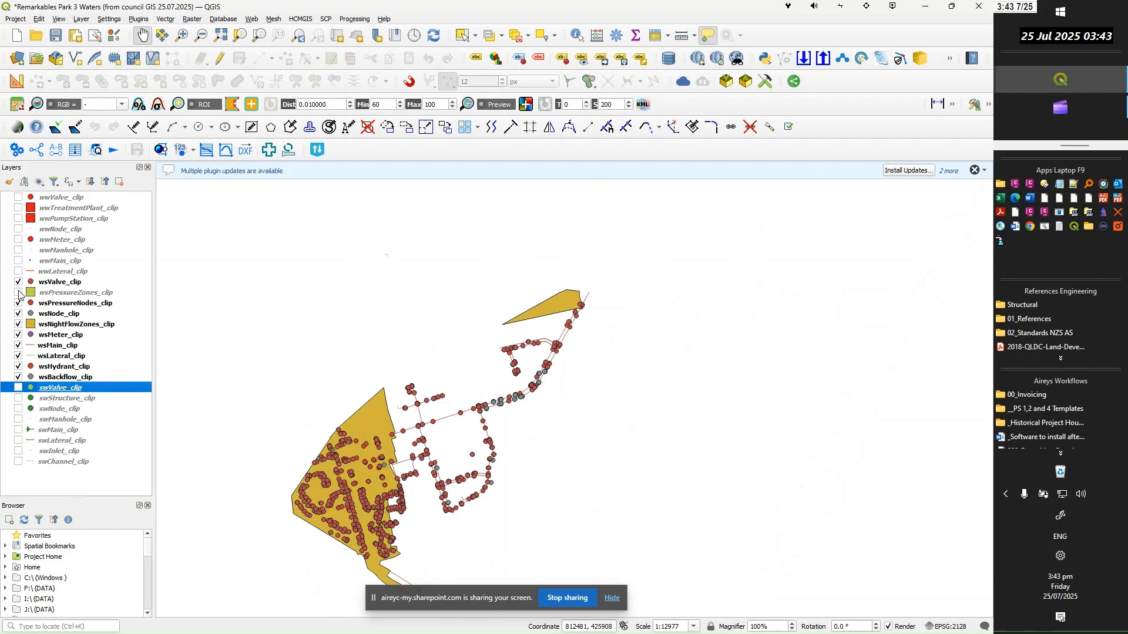
click(18, 325)
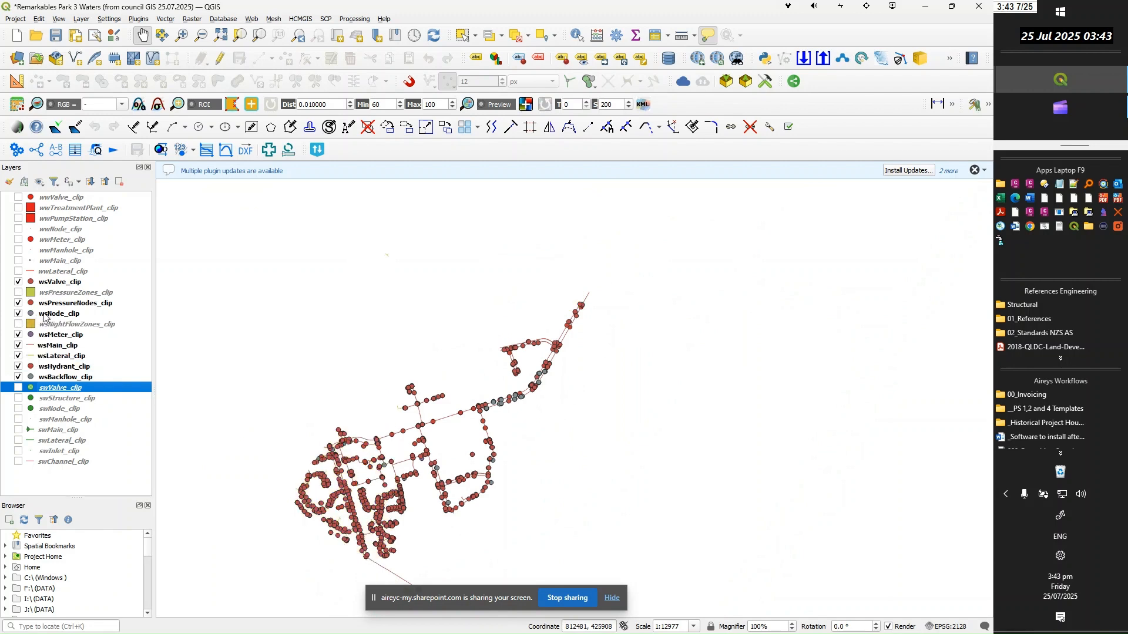
Remove the wsPressureZones_clip and wsNightFlowZones_clip layers from the project
click(50, 295)
right_click(49, 296)
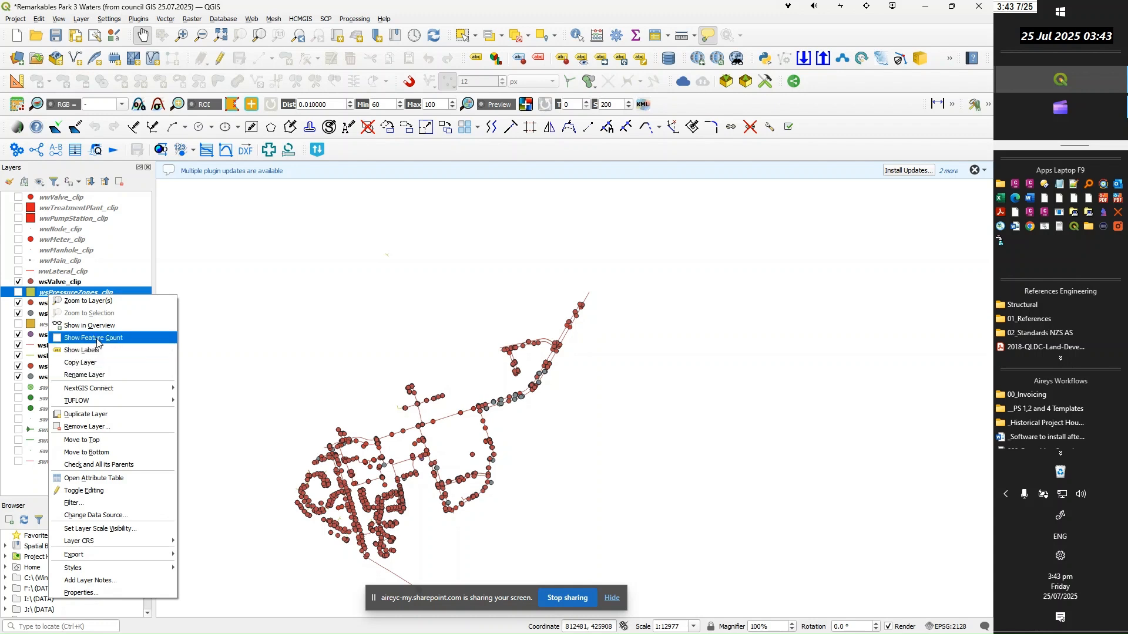
click(97, 427)
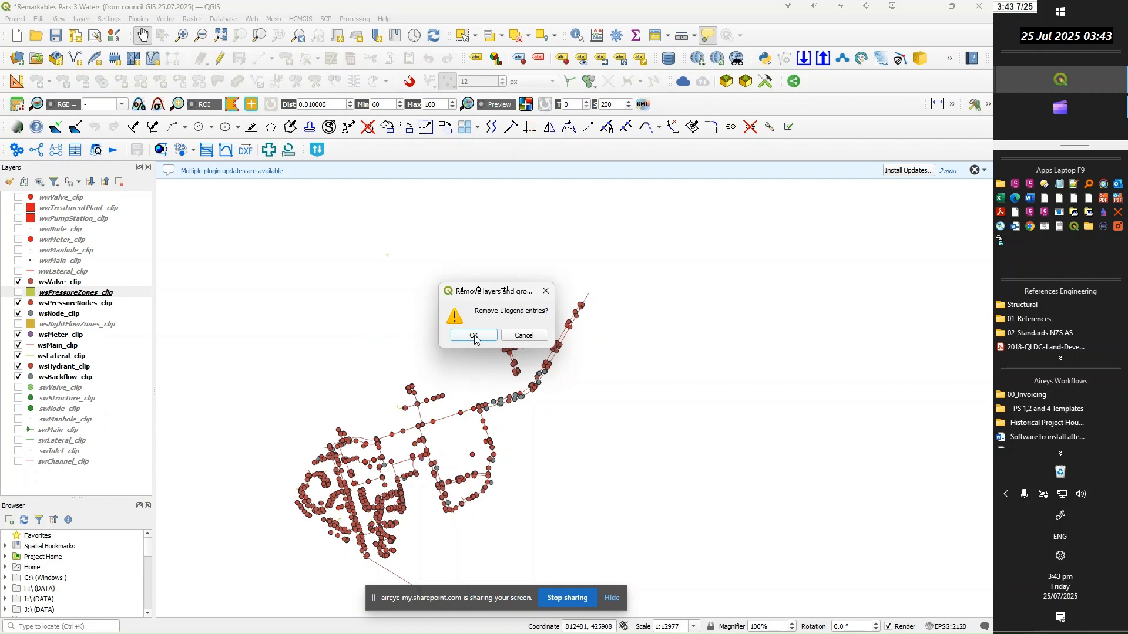
click(475, 336)
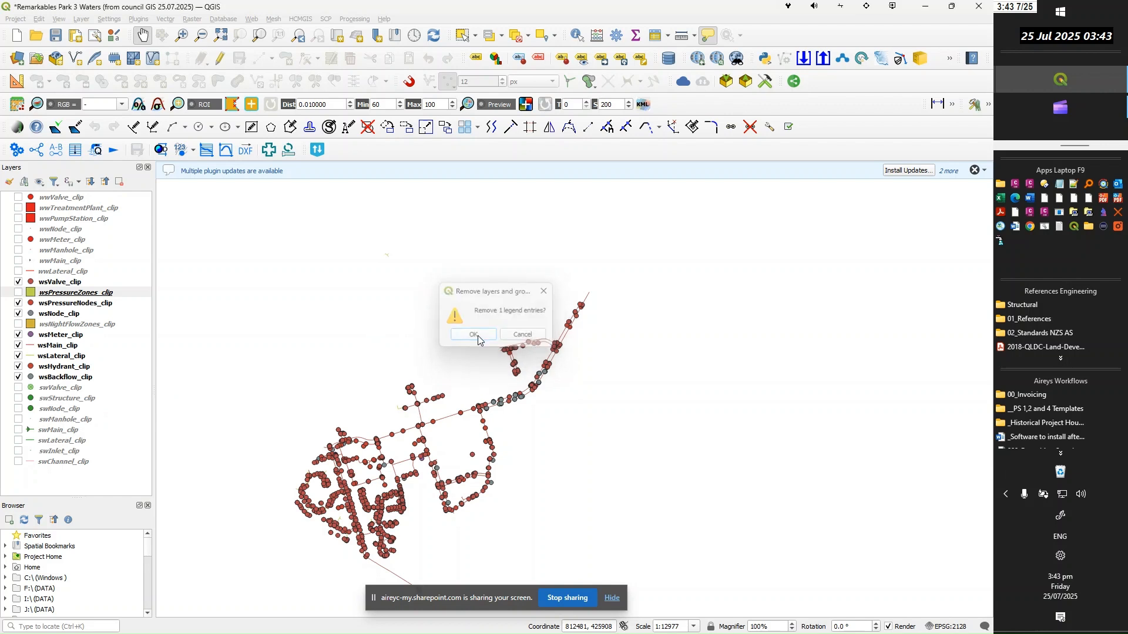
right_click(51, 315)
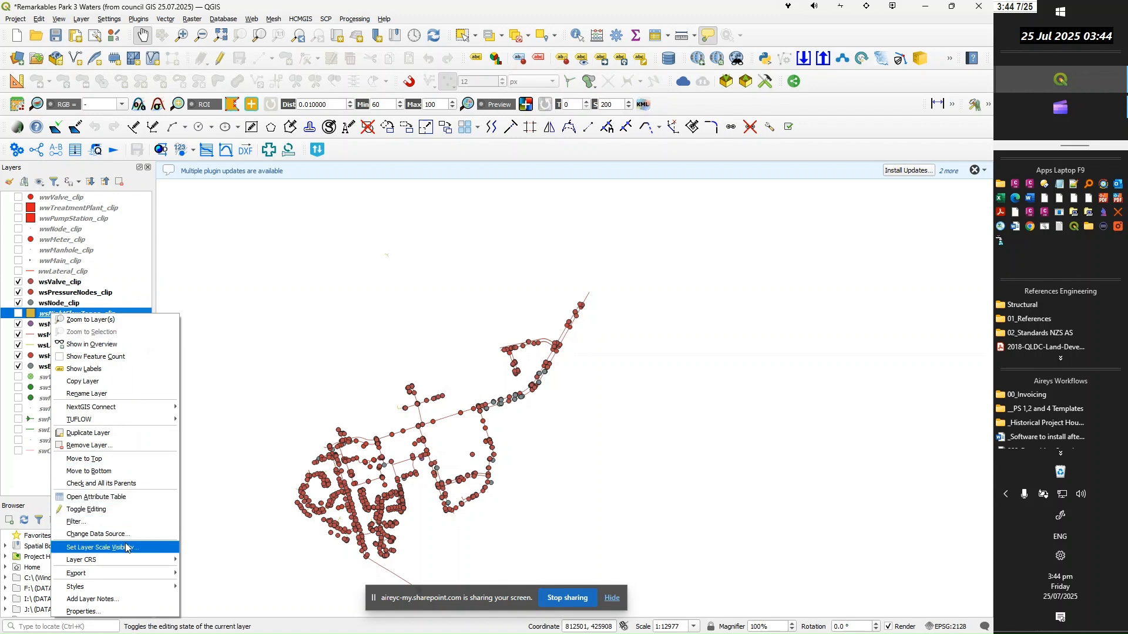
click(93, 447)
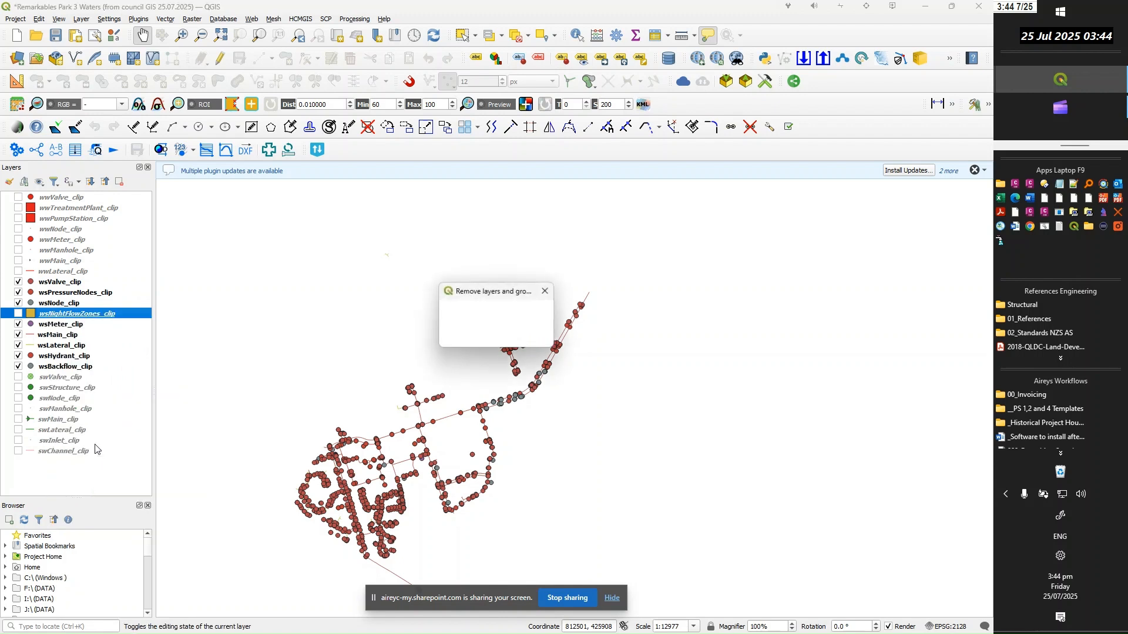
click(473, 338)
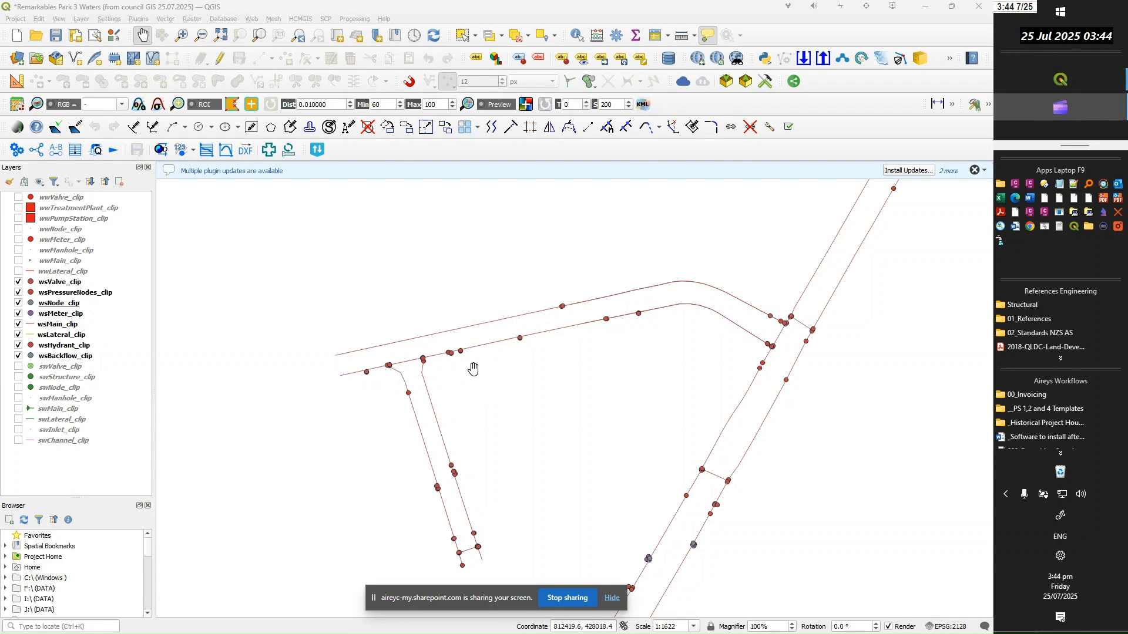
Set the wsMain_clip layer's line colour to dark blue and apply the symbology change
click(53, 327)
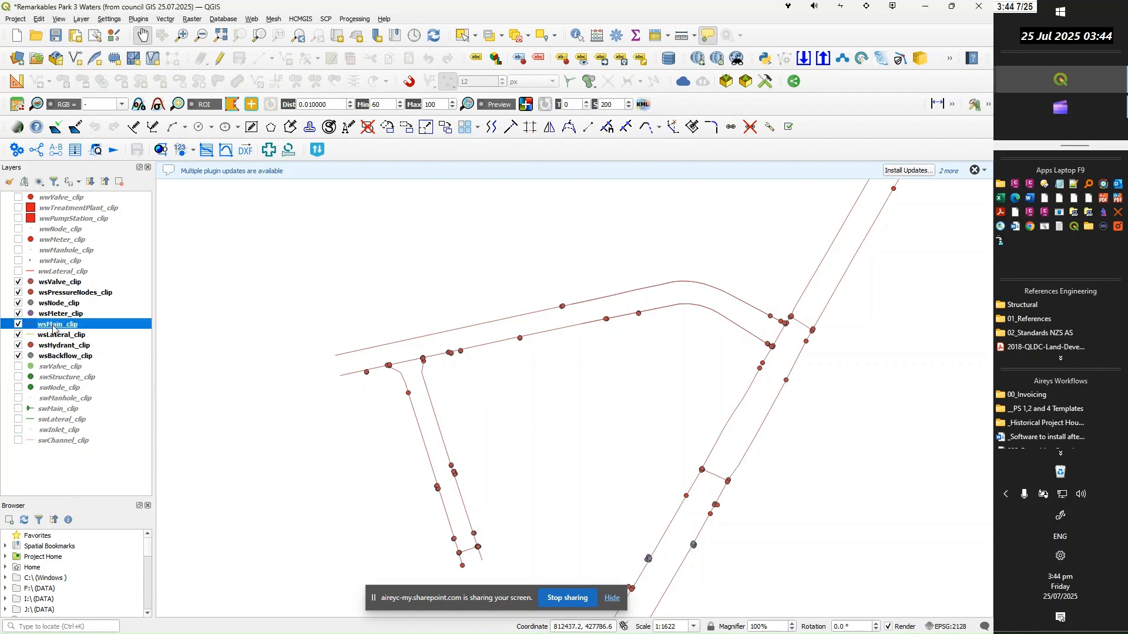
double_click(51, 328)
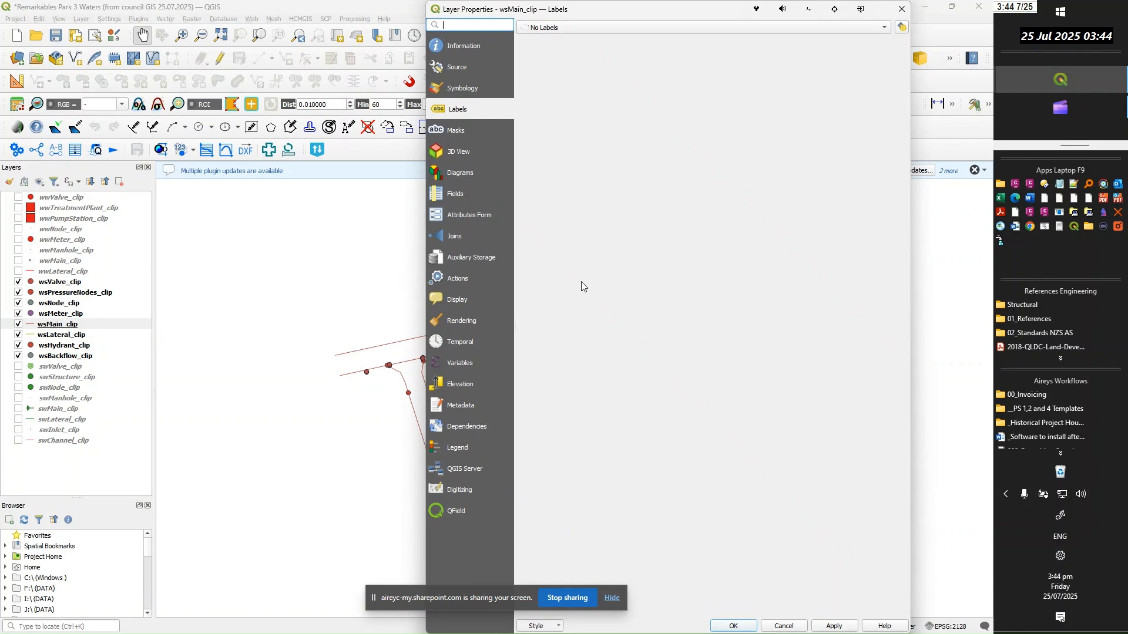
click(453, 87)
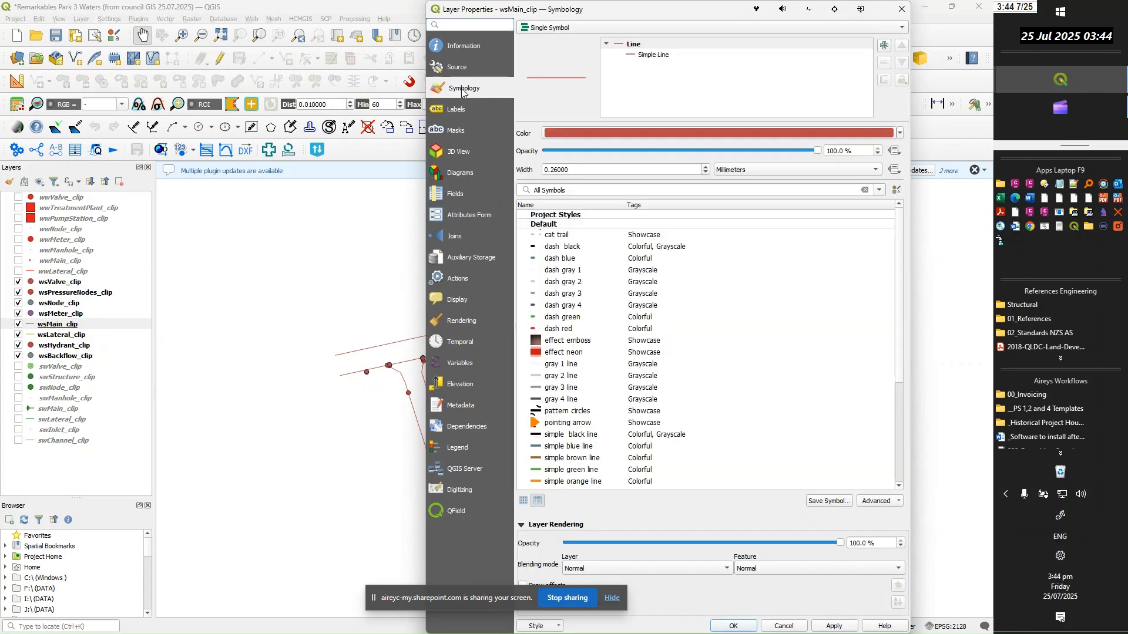
click(900, 134)
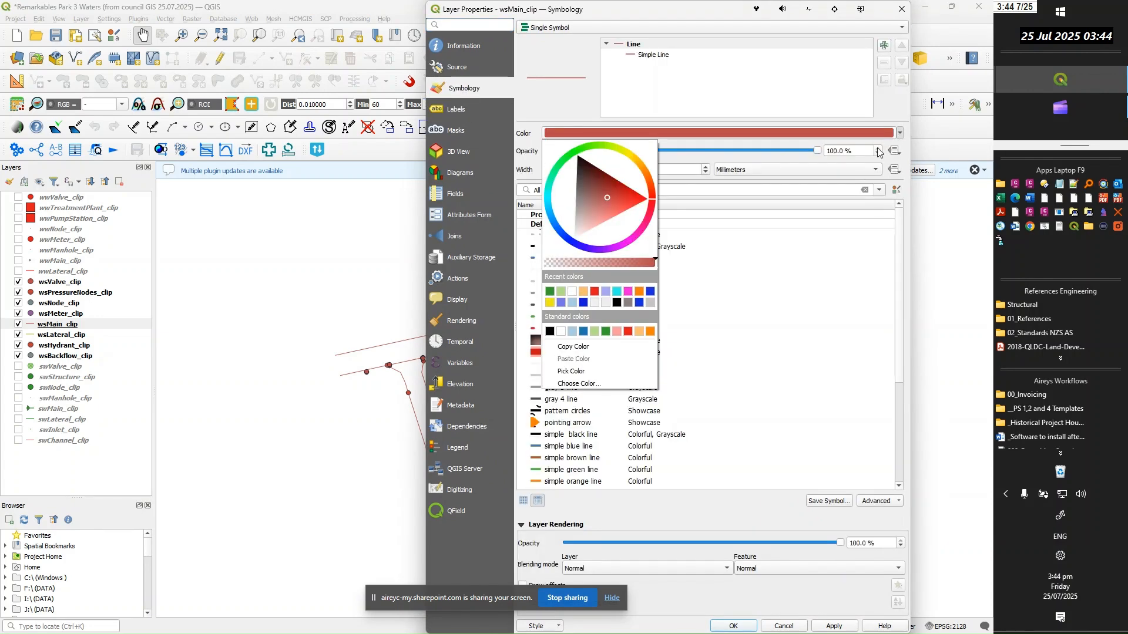
click(584, 303)
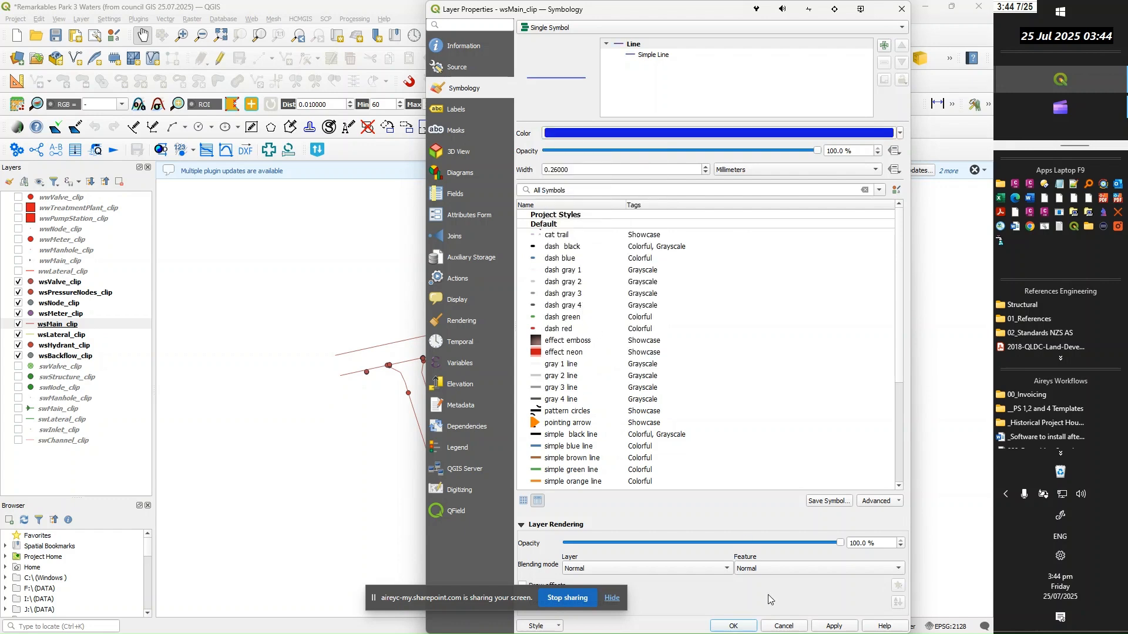
click(833, 626)
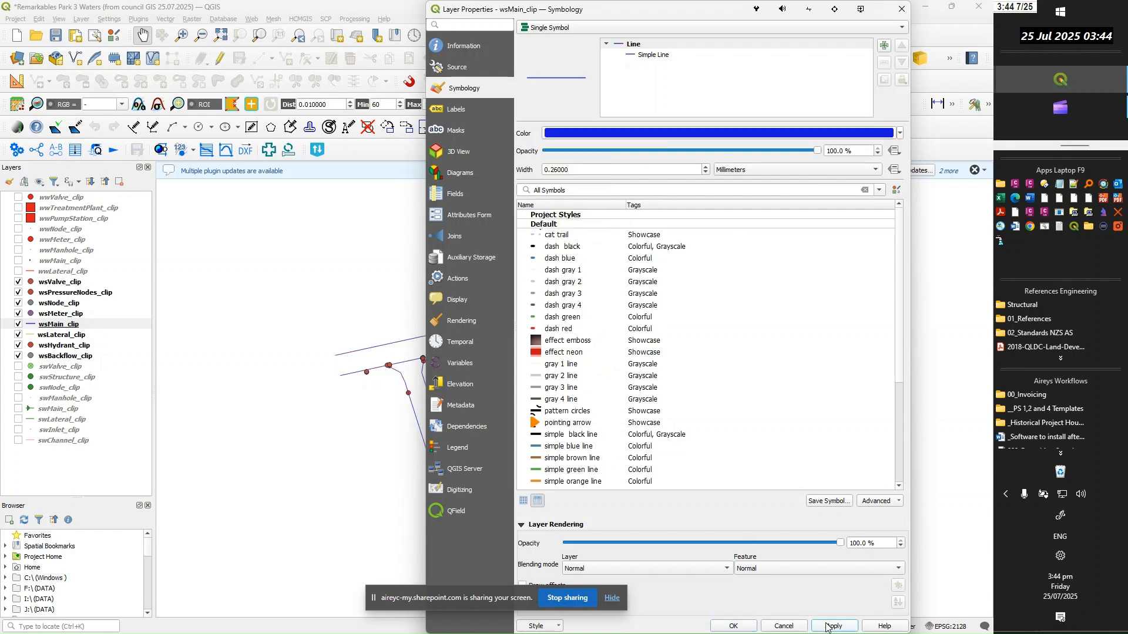
click(734, 626)
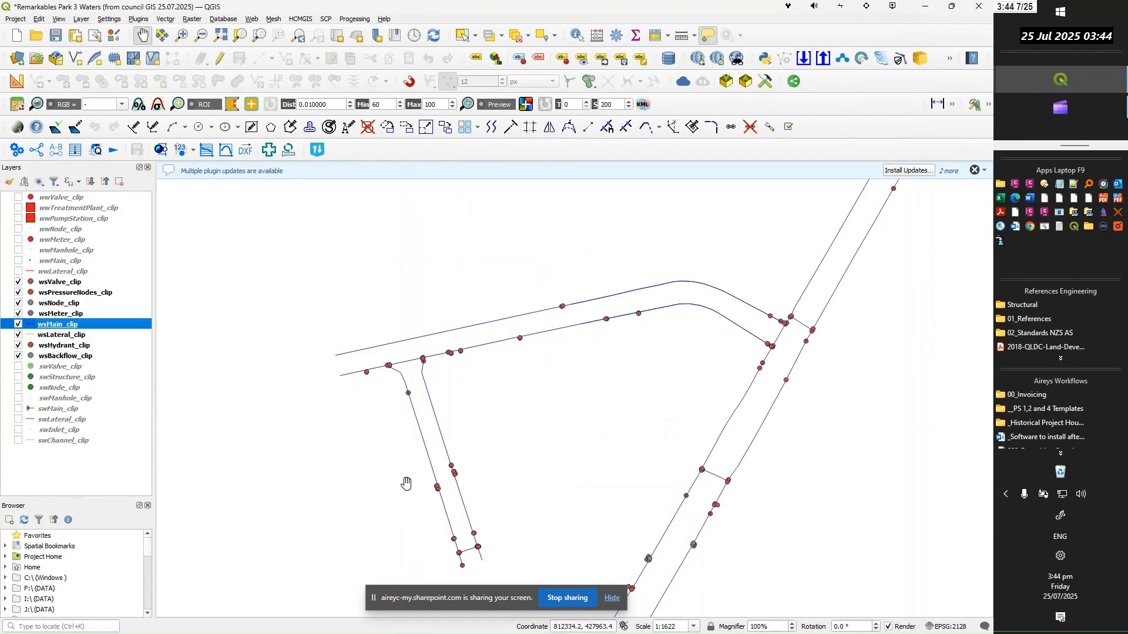
Set the wsLateral_clip layer's line colour to the same recently used dark blue as the mains
click(62, 335)
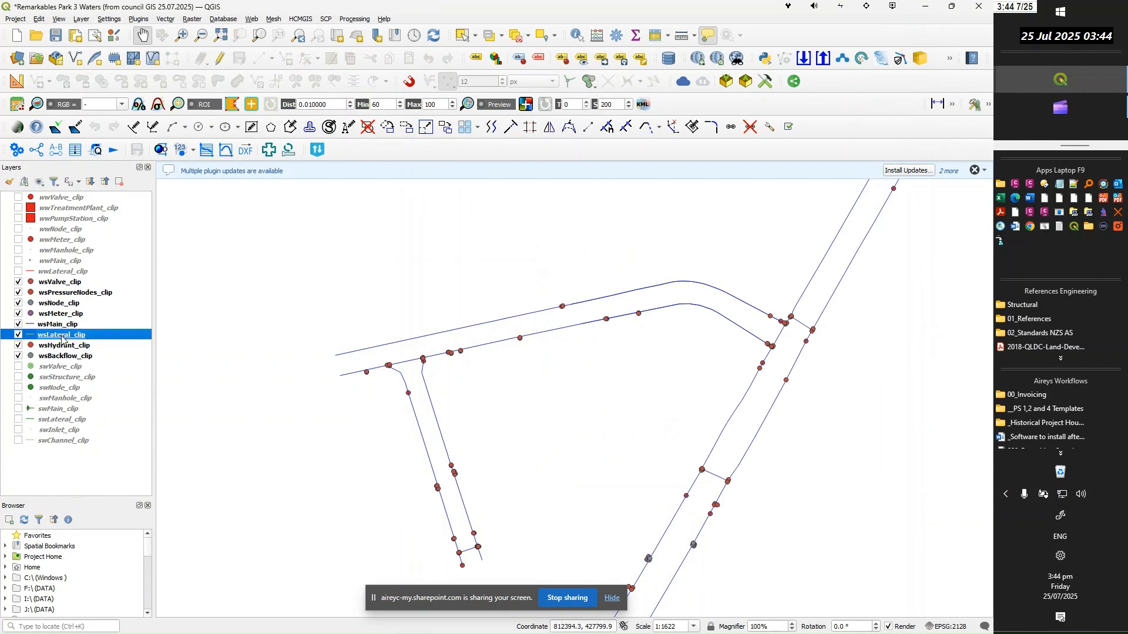
double_click(63, 340)
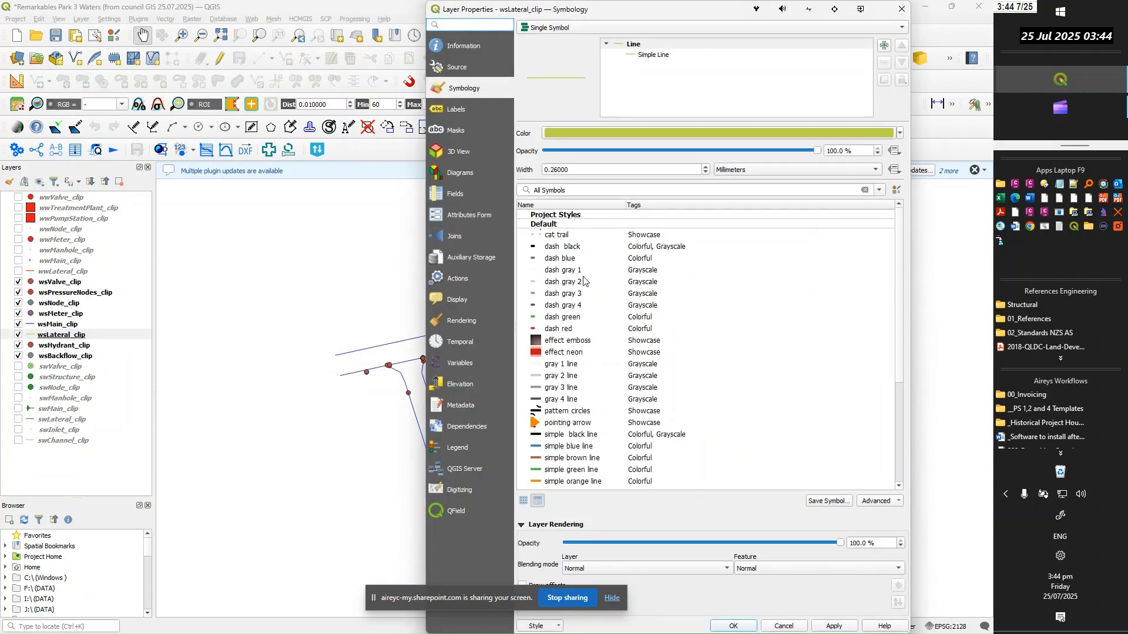
click(900, 135)
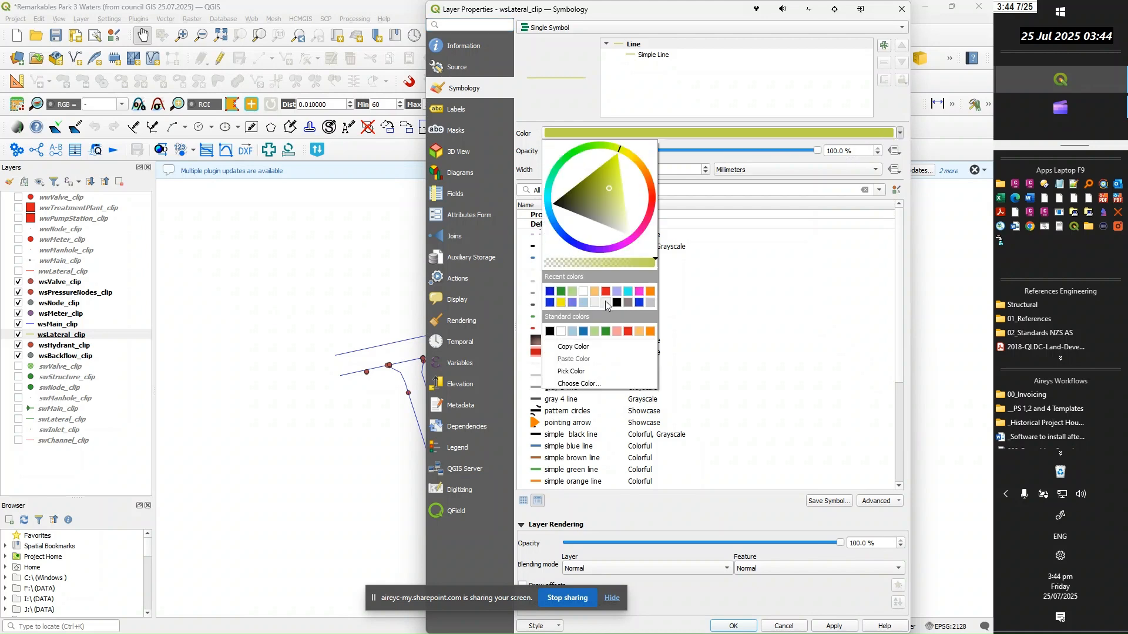
click(555, 292)
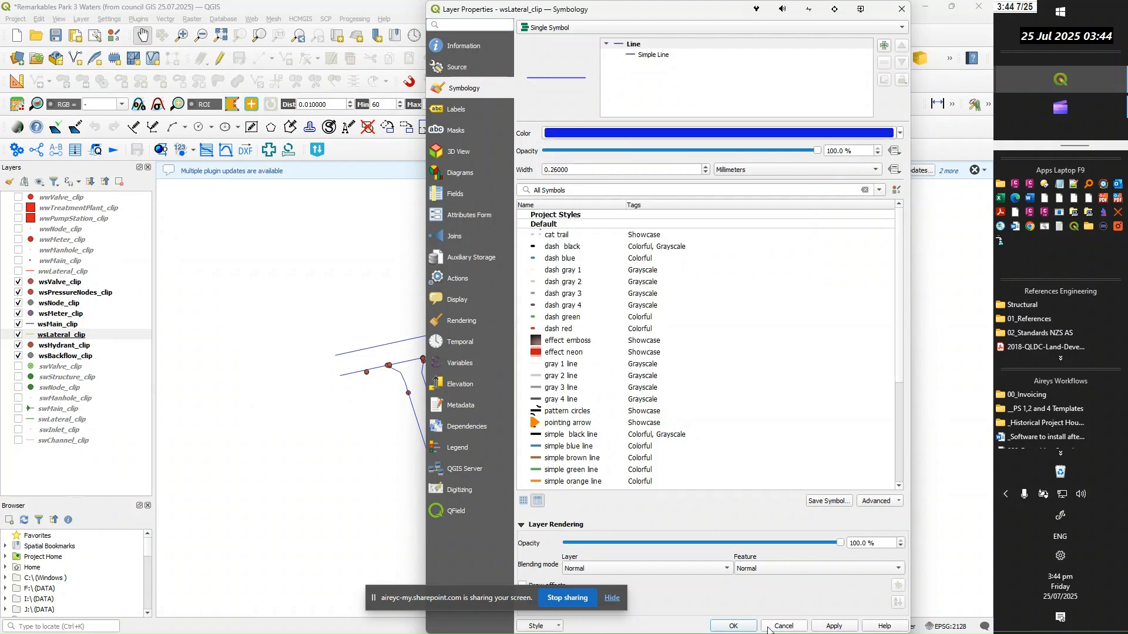
click(734, 627)
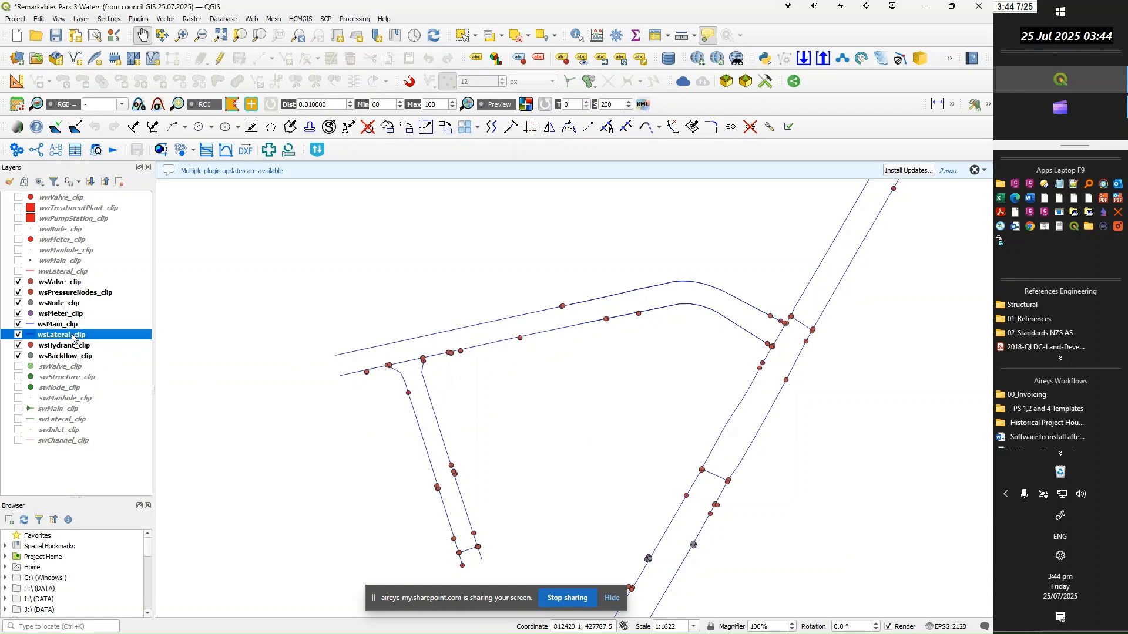
Reopen the wsLateral_clip layer properties and enable single labels for the layer
double_click(72, 338)
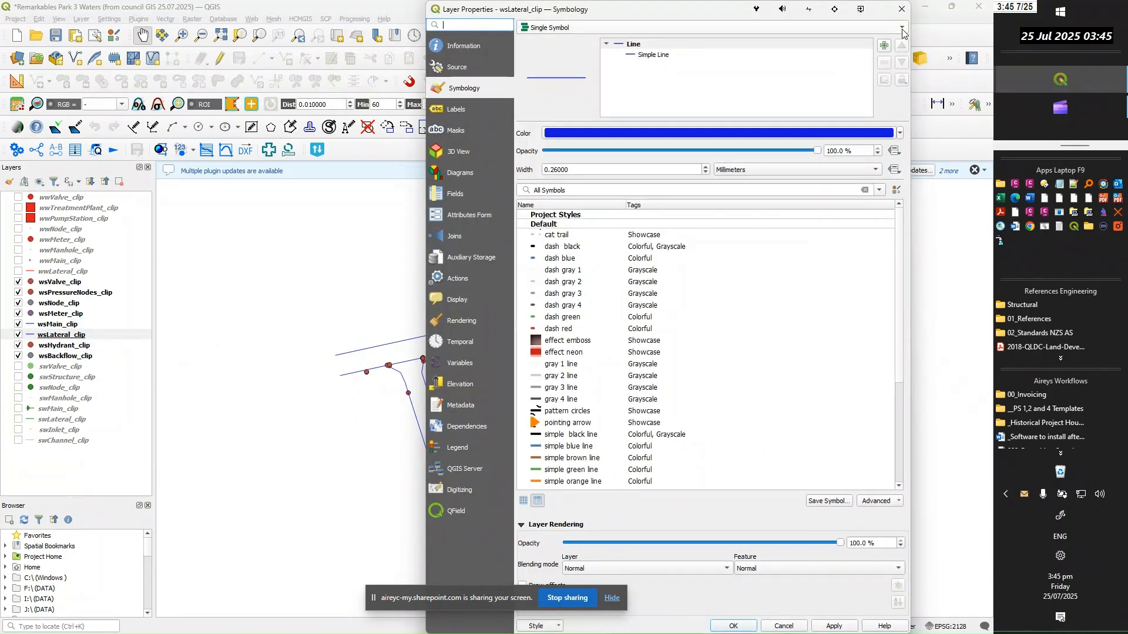
click(452, 112)
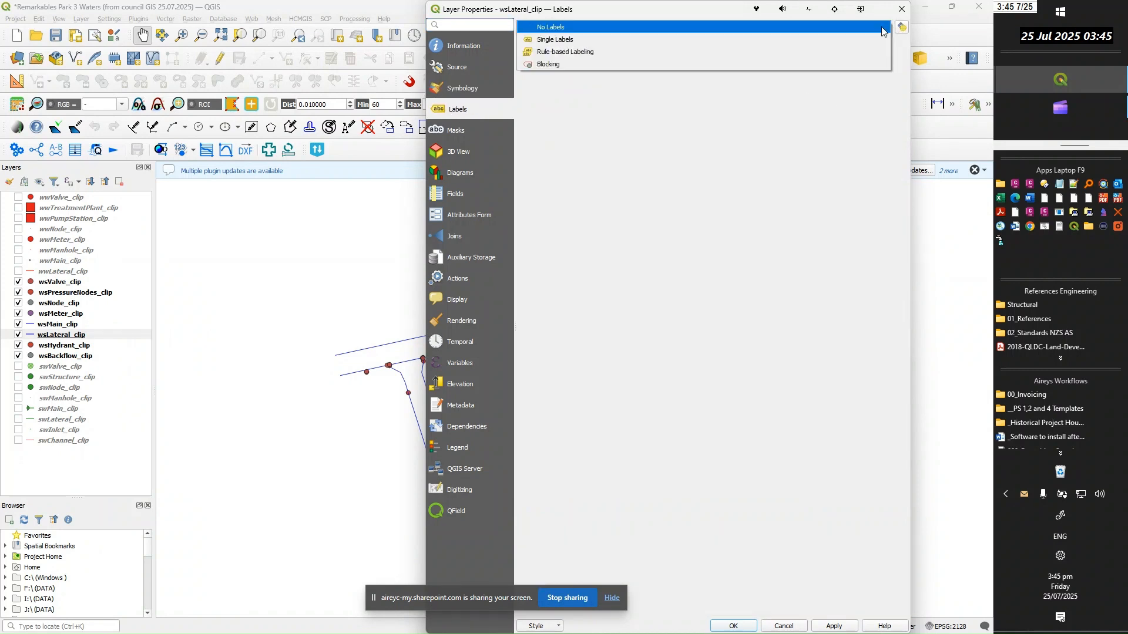
click(884, 27)
click(558, 40)
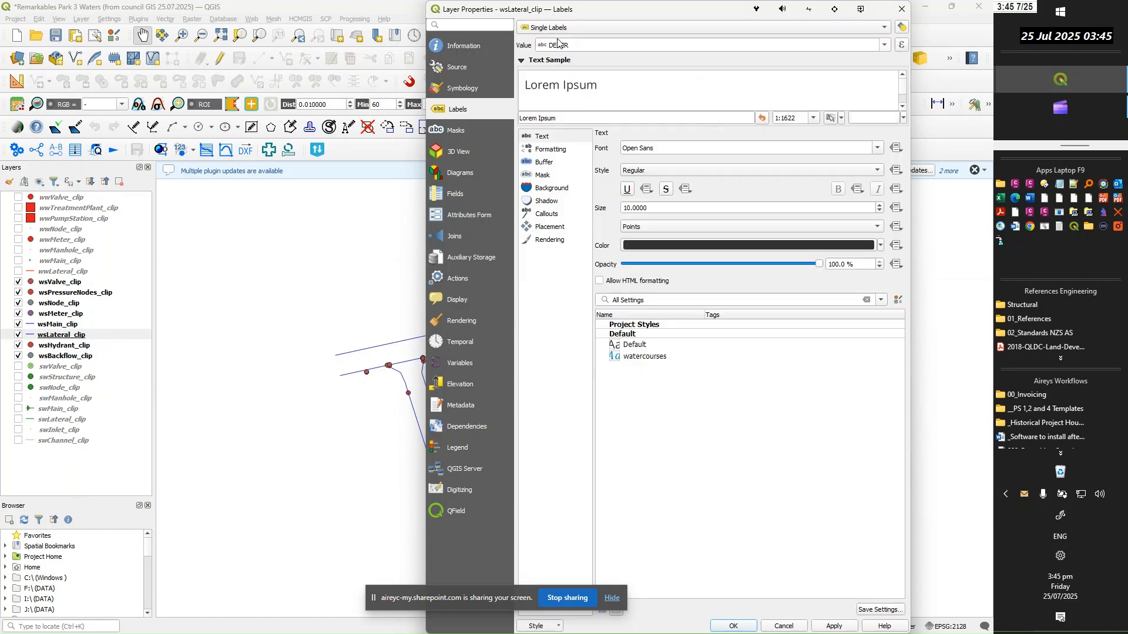
Replace the lateral label expression with the previously copied Concat ( NOMDIAM ,'mm ', PIPEMATL ,'(', OWN ,')' )
click(903, 46)
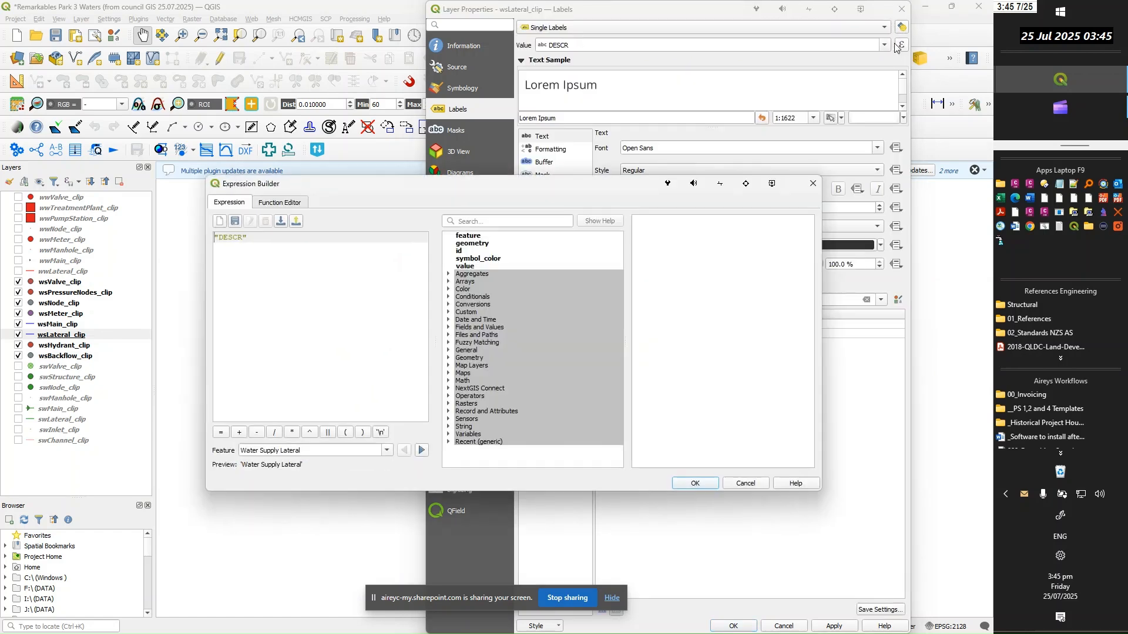
drag(271, 240, 148, 238)
key(Delete)
key(ctrl+grave)
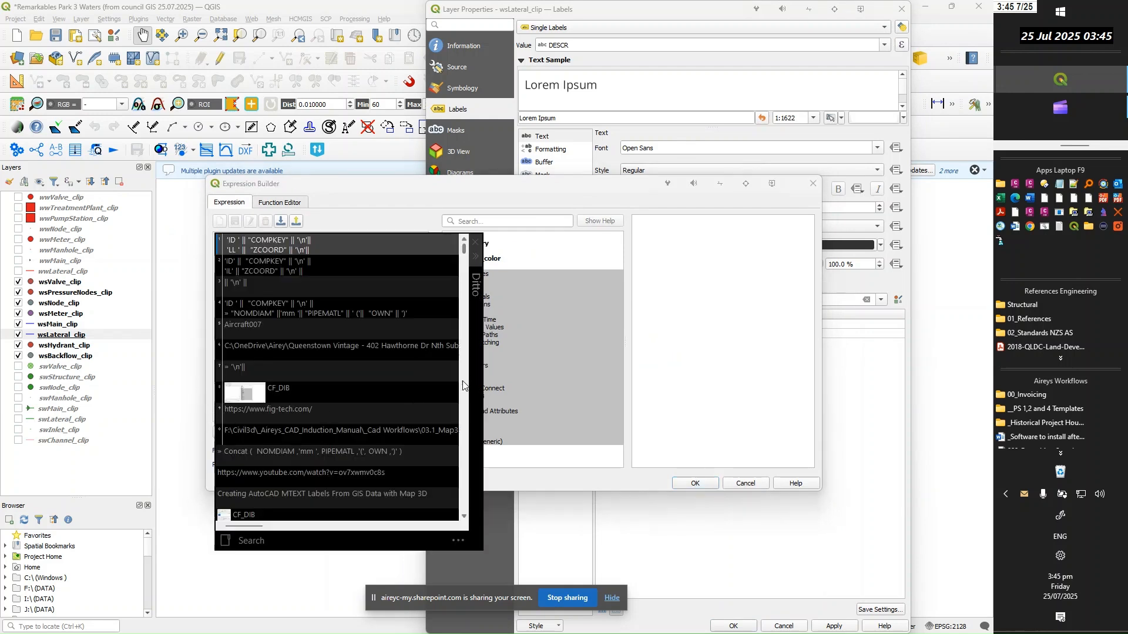
double_click(278, 451)
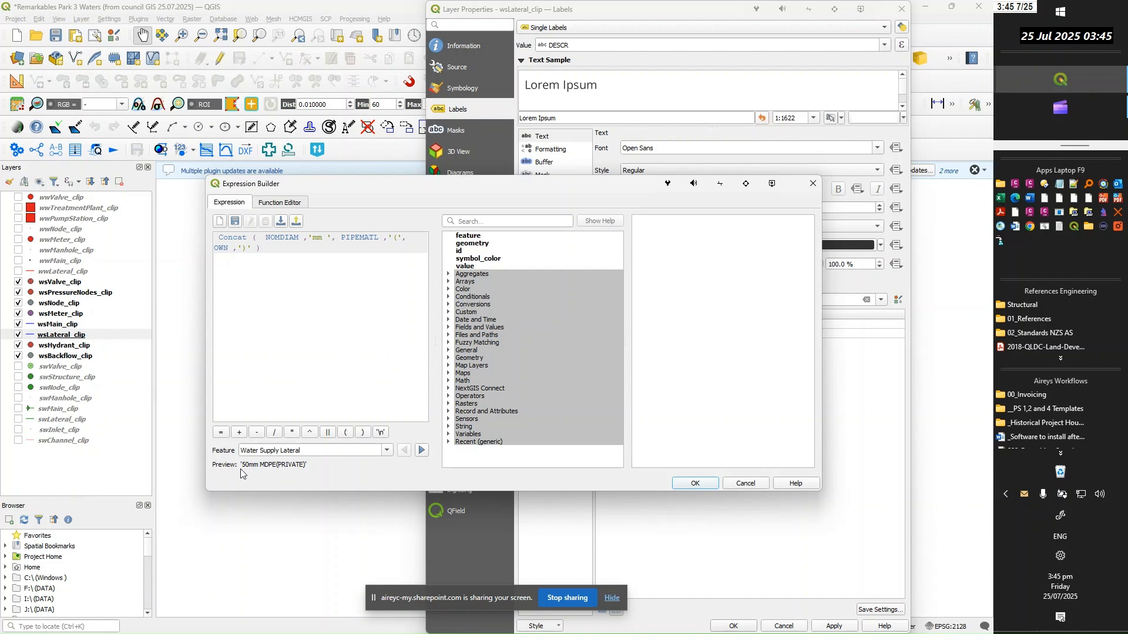
click(697, 484)
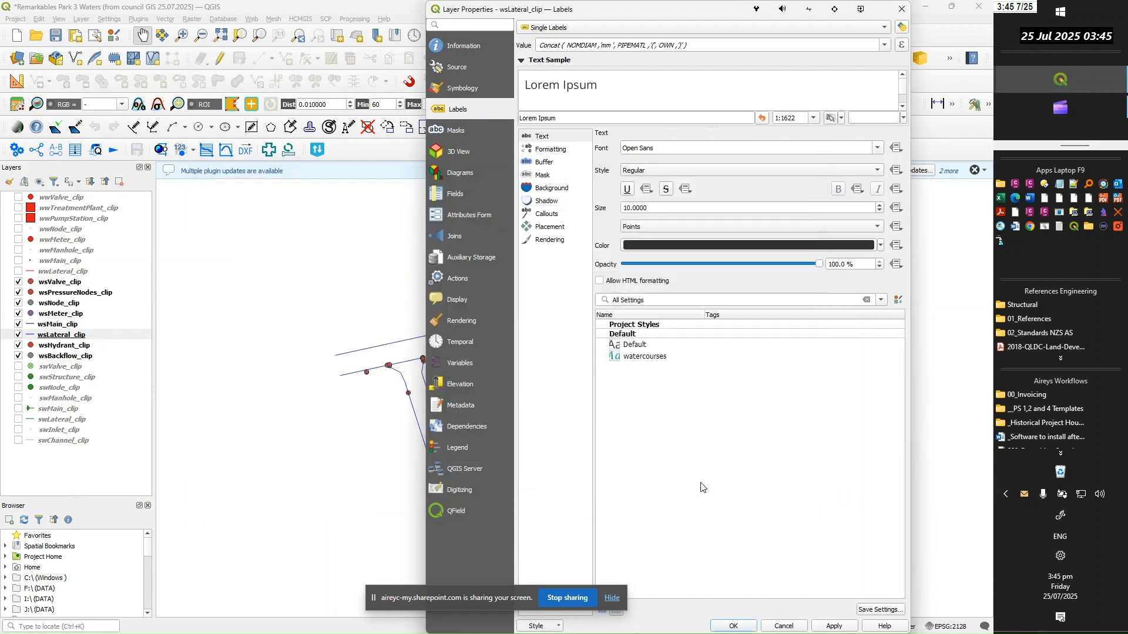
Set the wsLateral_clip label text colour to the recent dark blue and confirm the layer properties
click(881, 246)
click(629, 403)
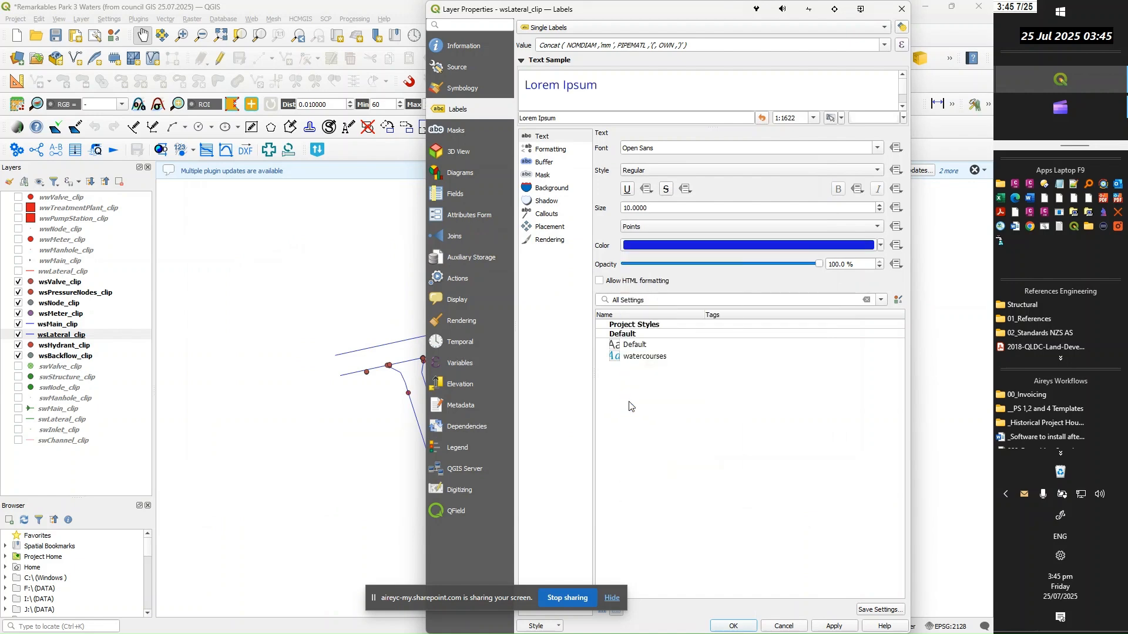
click(838, 627)
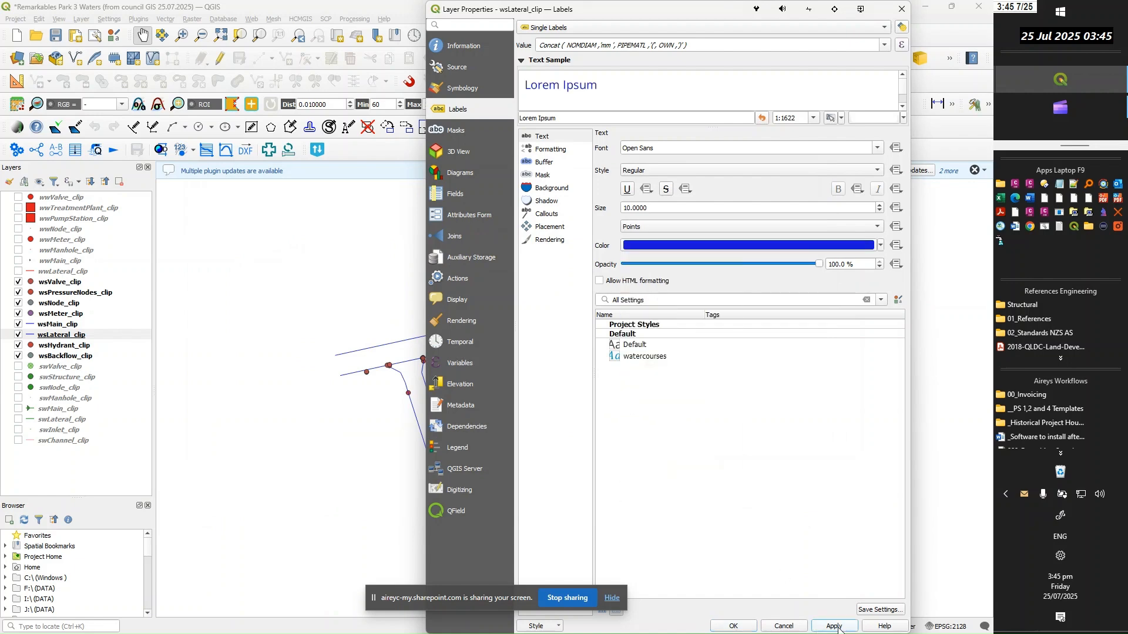
click(734, 627)
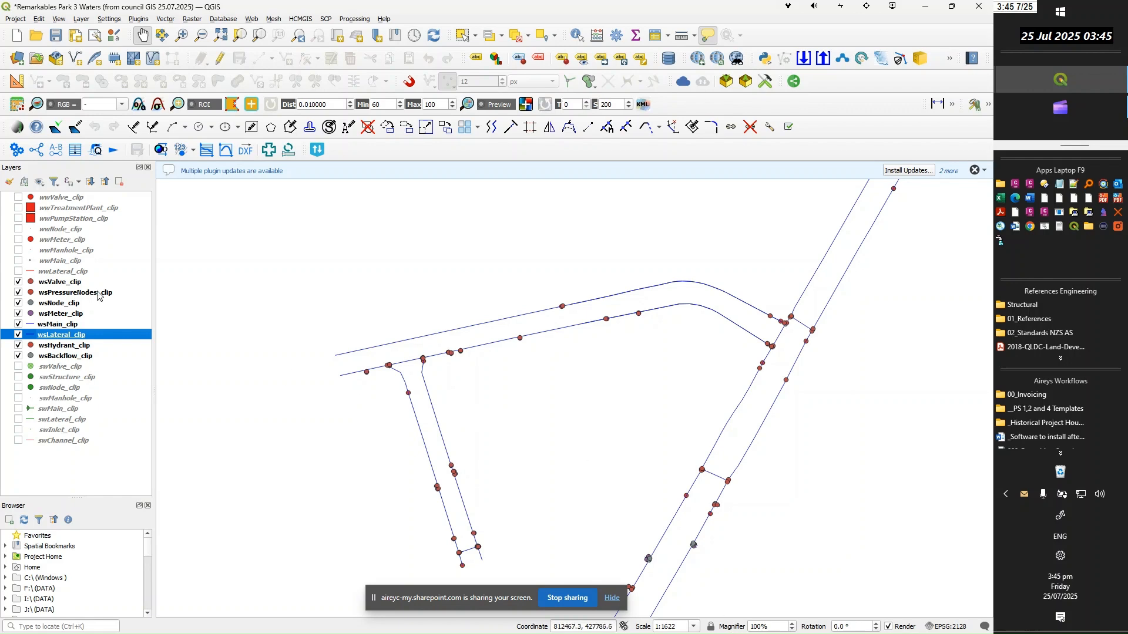
Open the wsMain_clip layer properties and enable single labels for the water mains
drag(590, 405, 580, 397)
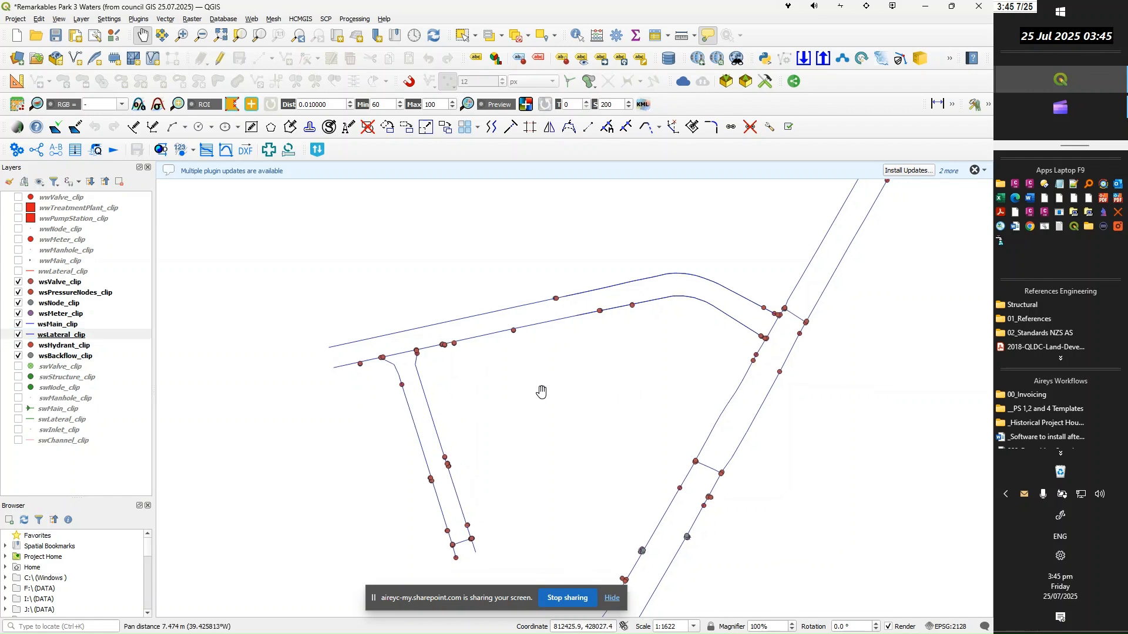
scroll(567, 354, down, 1)
scroll(526, 323, up, 1)
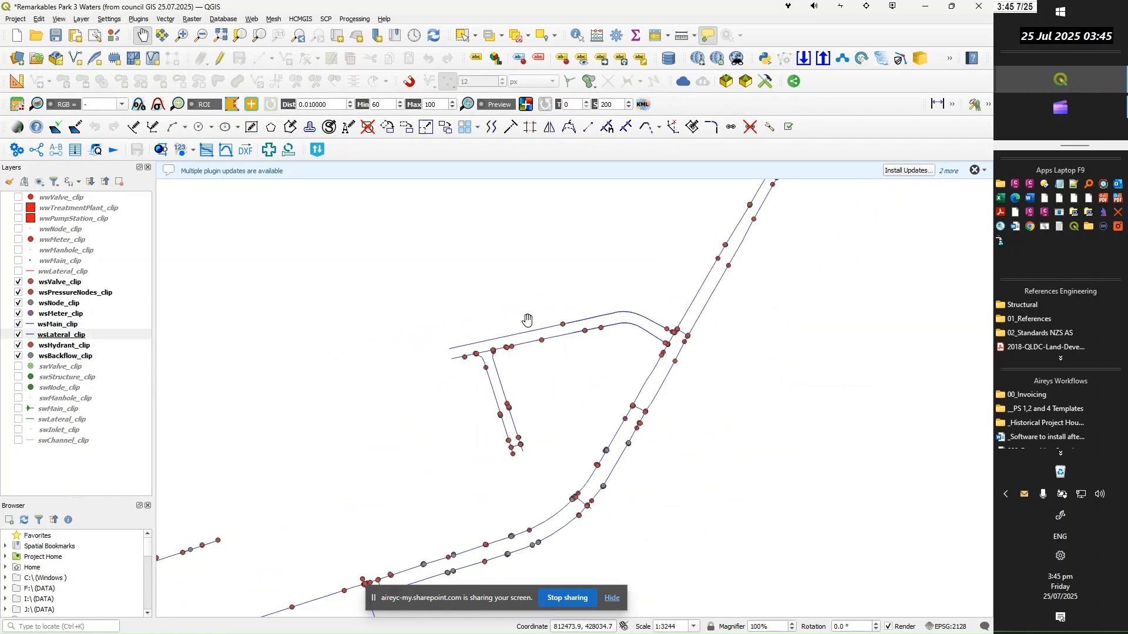
scroll(500, 352, up, 1)
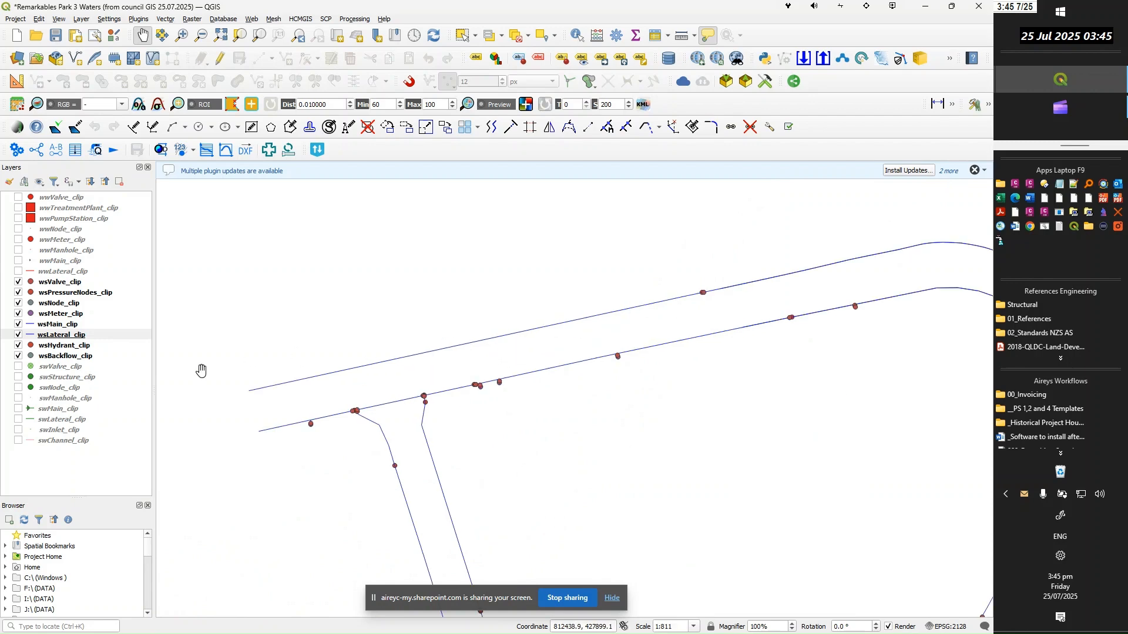
click(56, 325)
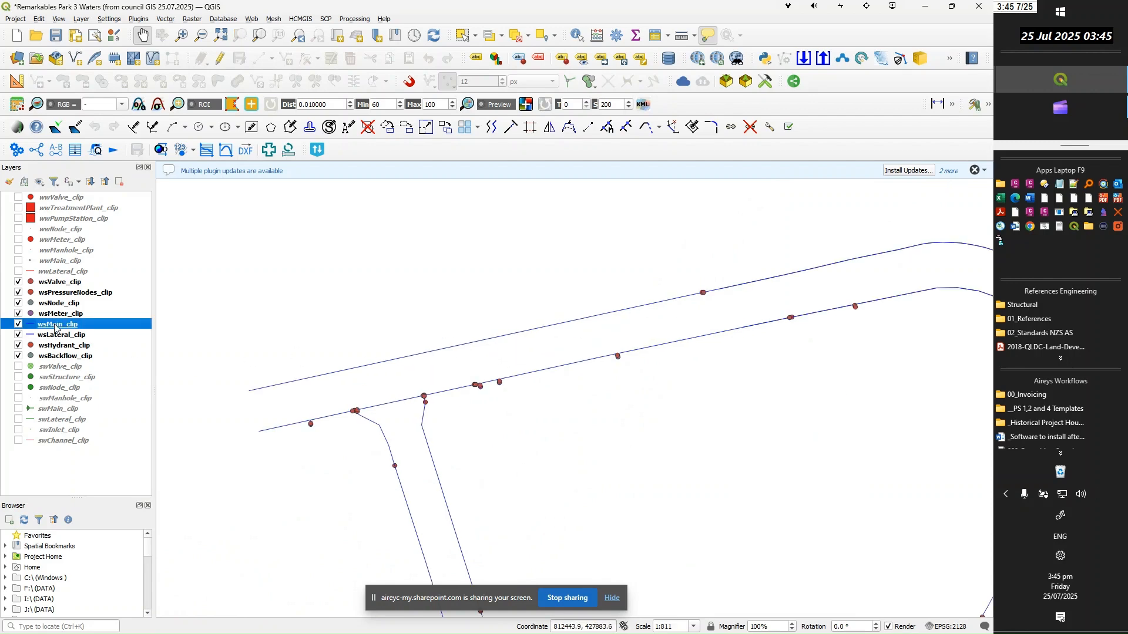
double_click(56, 326)
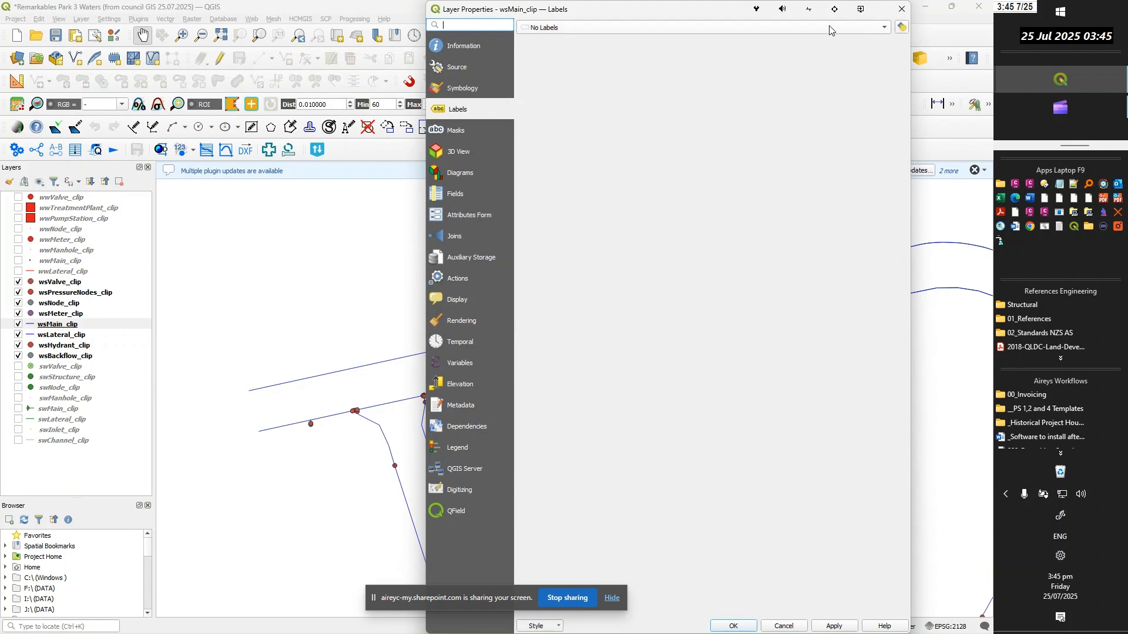
click(641, 27)
click(587, 40)
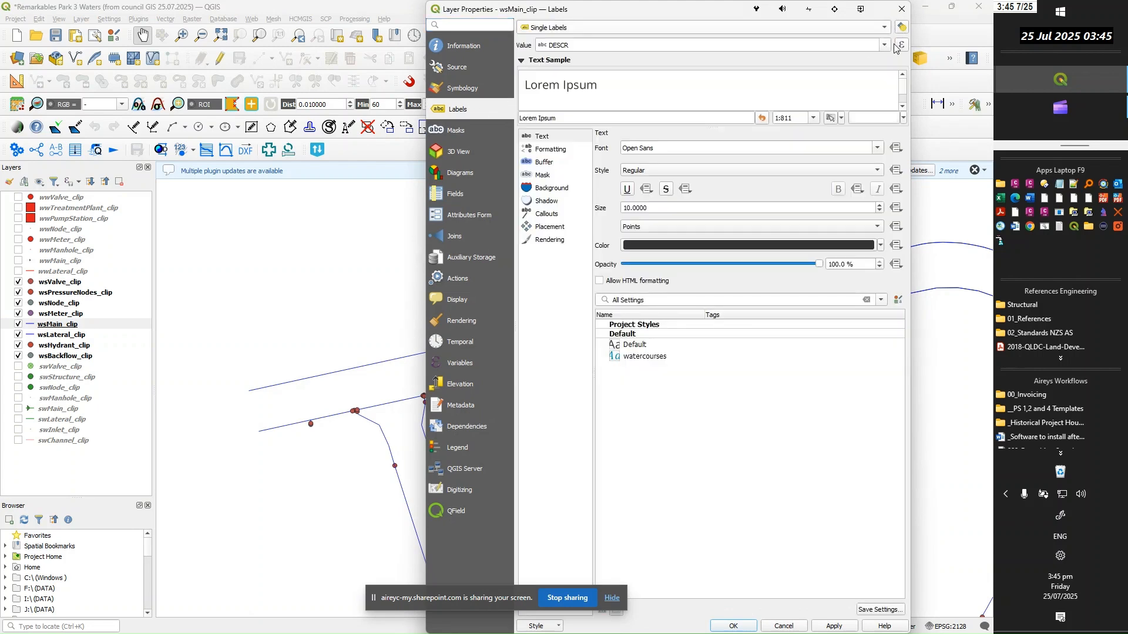
Replace the DESCR label expression of wsMain_clip with Concat ( NOMDIAM ,'mm ', PIPEMATL ,'(', OWN ,')' )
click(903, 45)
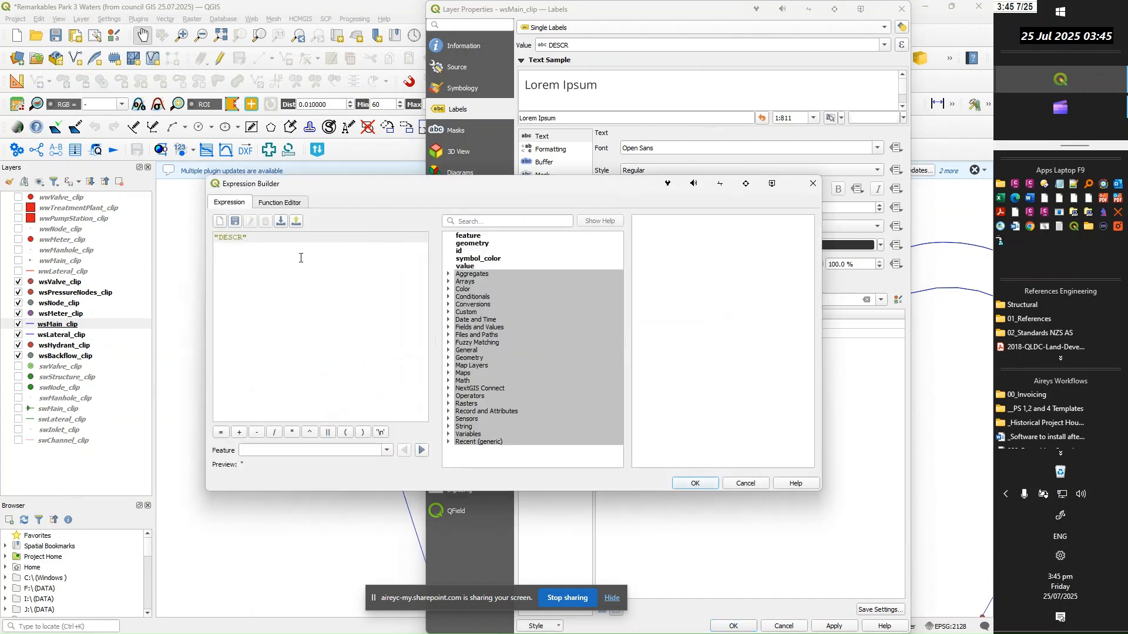
key(BackSpace)
key(BackSpace)
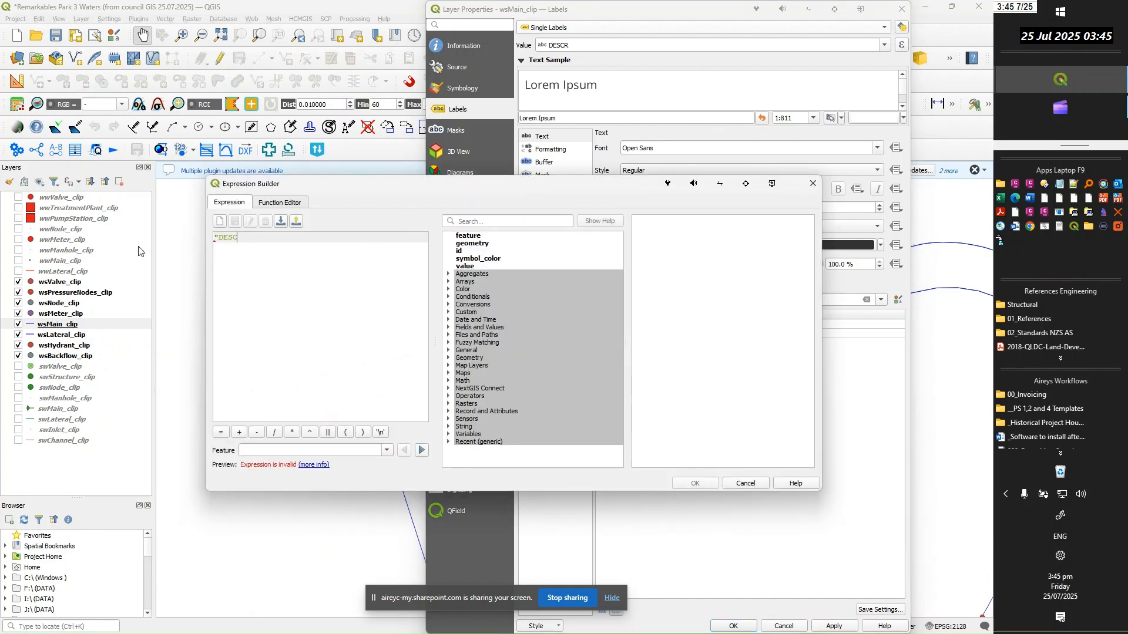
key(BackSpace)
key(BackSpace)
key(BackSpace)
text(Concat (  NOMDIAM ,'mm ', PIPEMATL ,'(', OWN ,')' ))
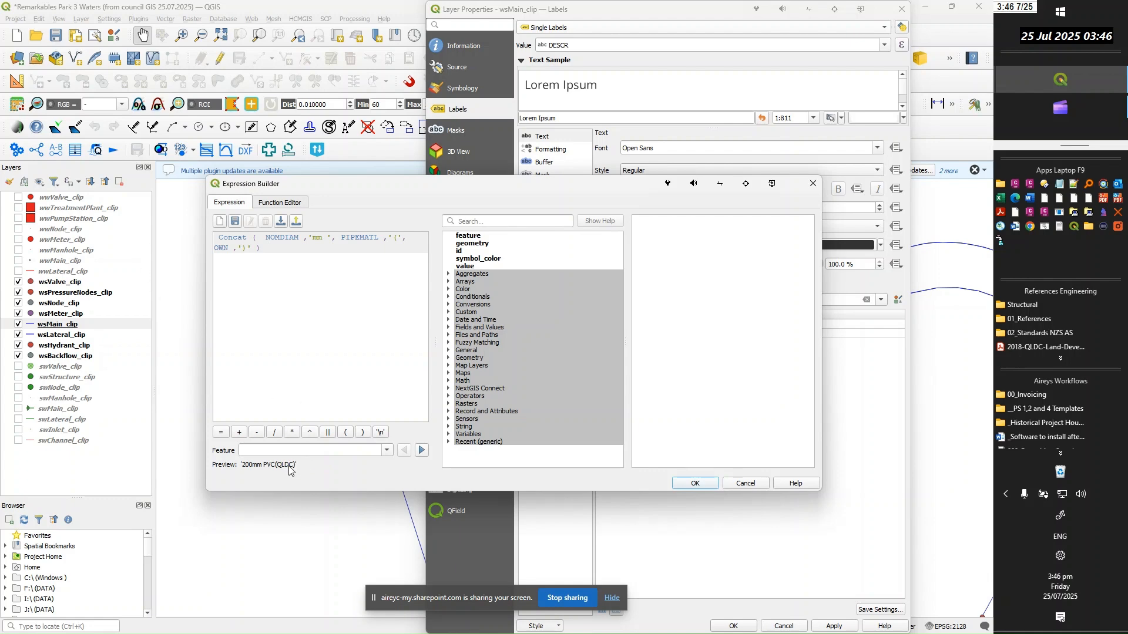
click(696, 484)
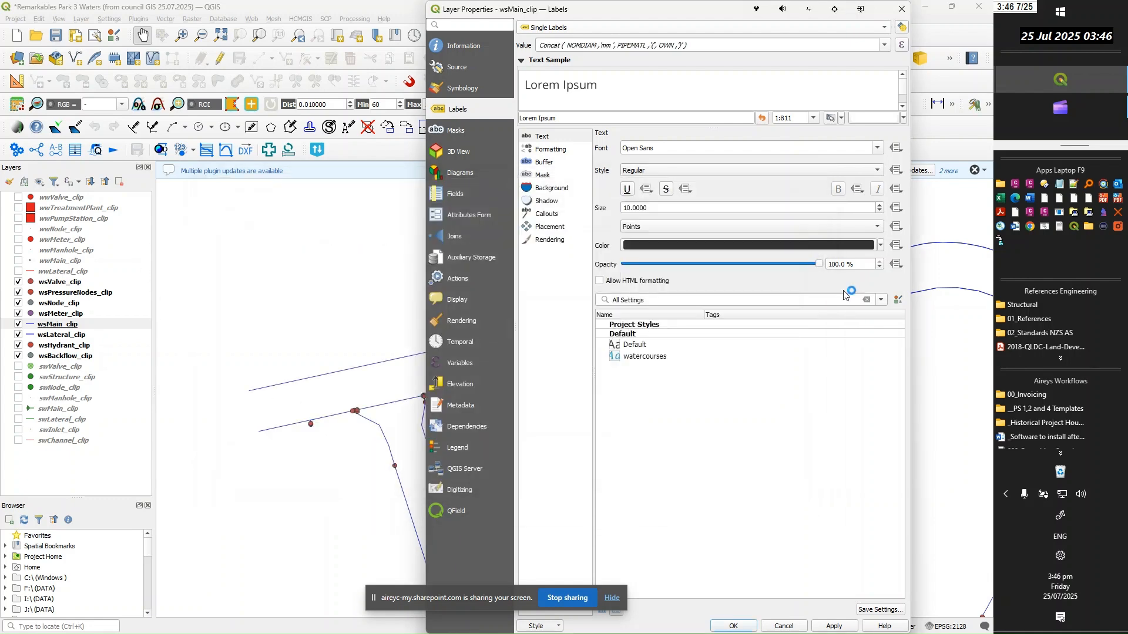
Set the wsMain_clip label text colour to the recent dark blue and confirm the layer properties
click(881, 247)
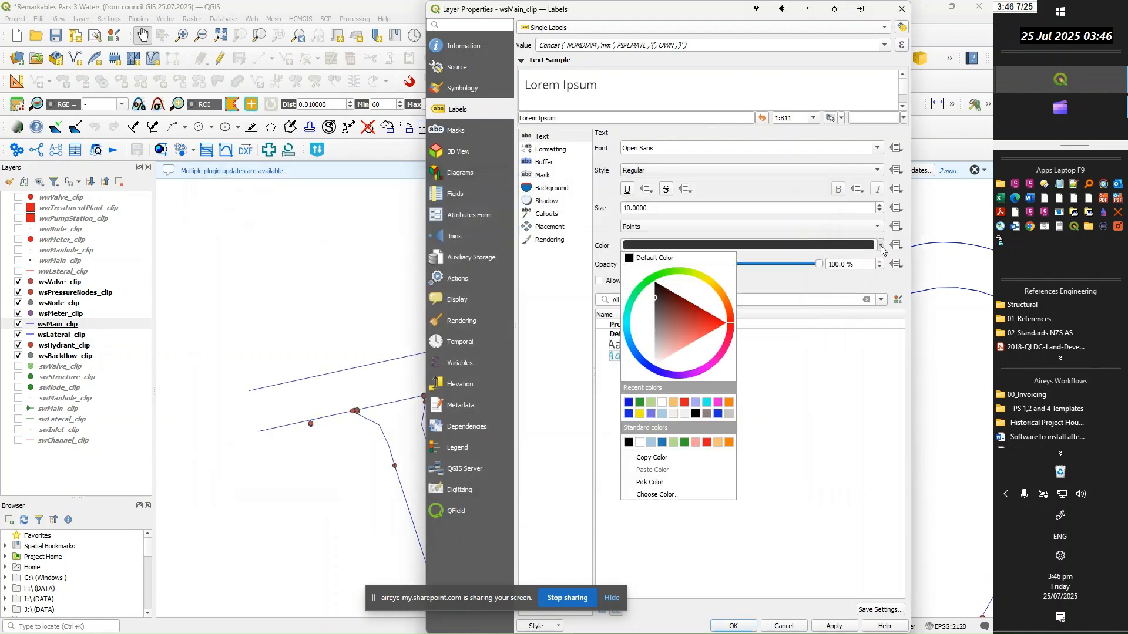
click(627, 404)
click(734, 626)
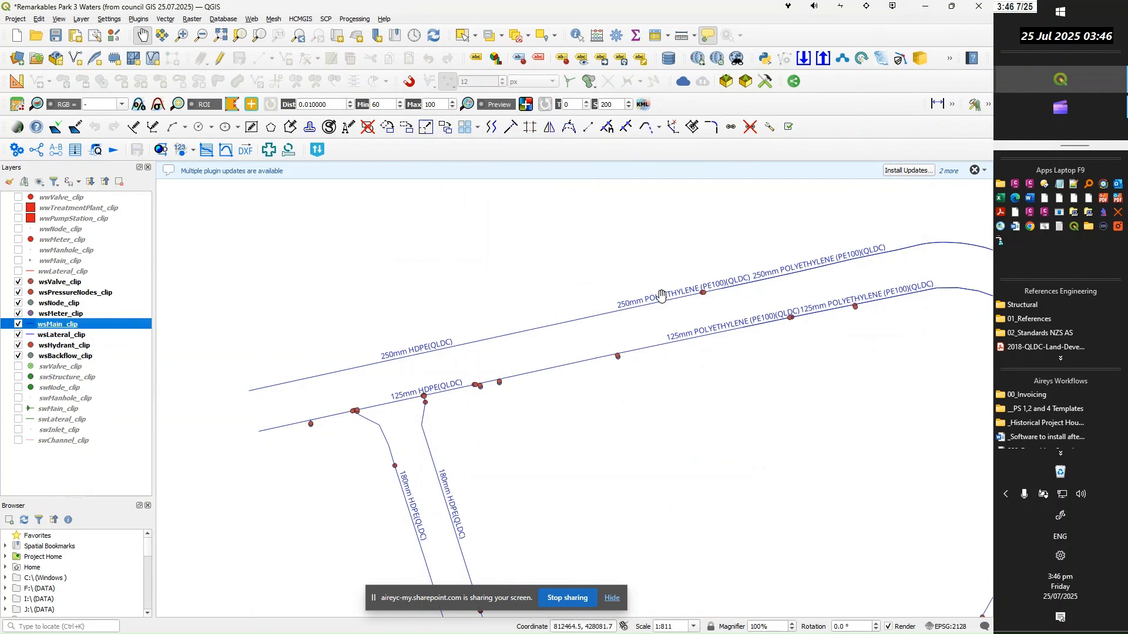
Examine the diameter, material and owner labels along the water mains on the map
scroll(560, 291, down, 1)
scroll(512, 462, up, 1)
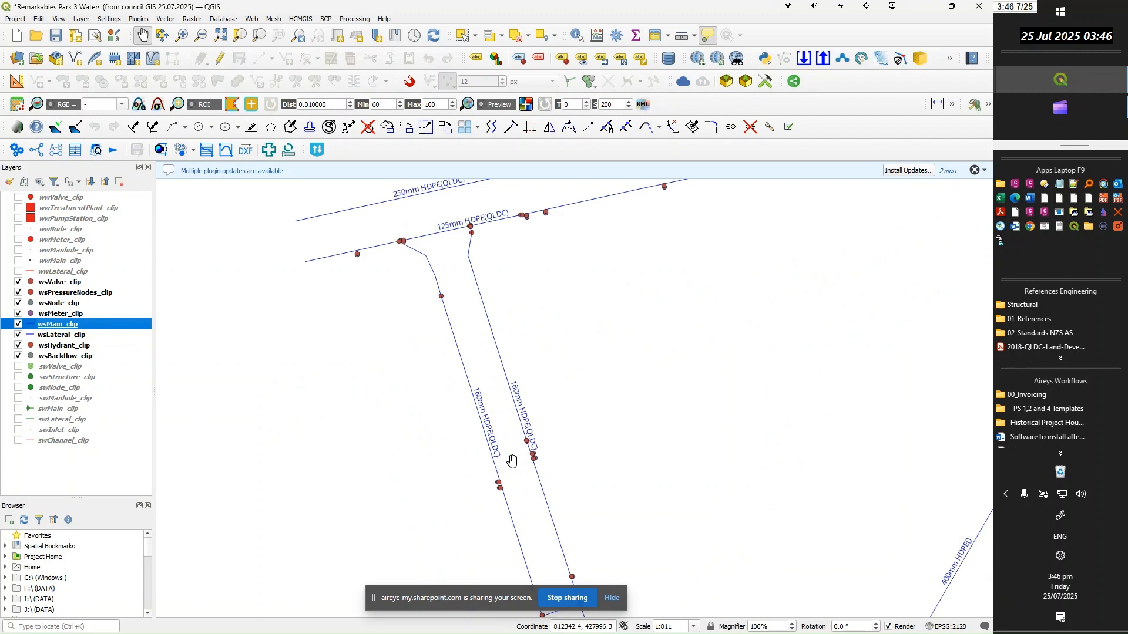
scroll(489, 389, up, 1)
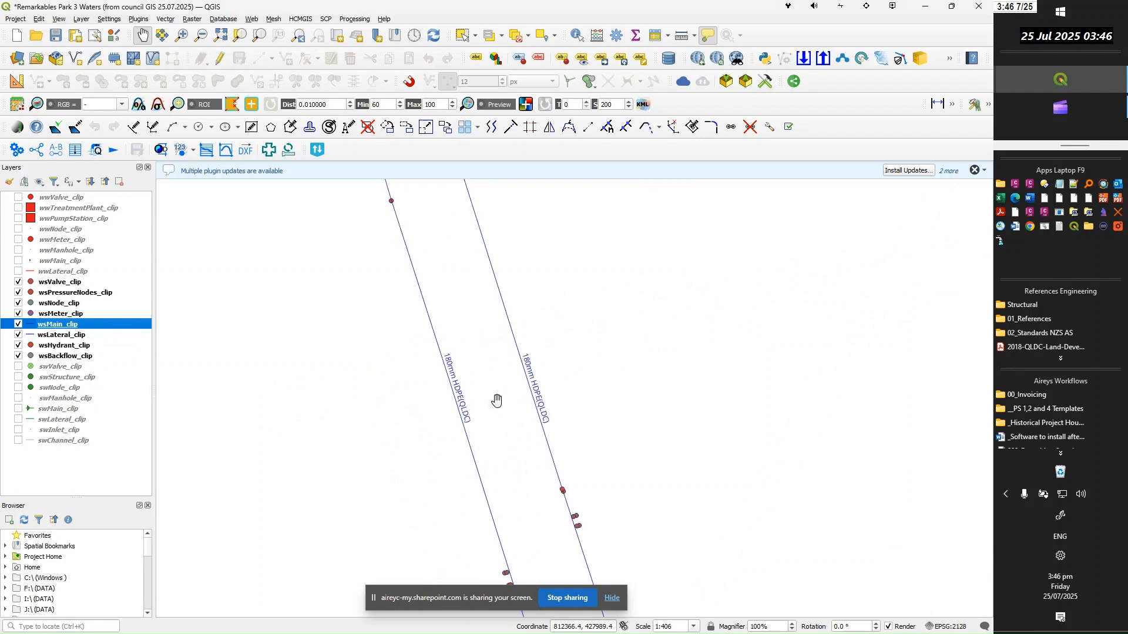
scroll(552, 429, down, 1)
scroll(554, 431, up, 1)
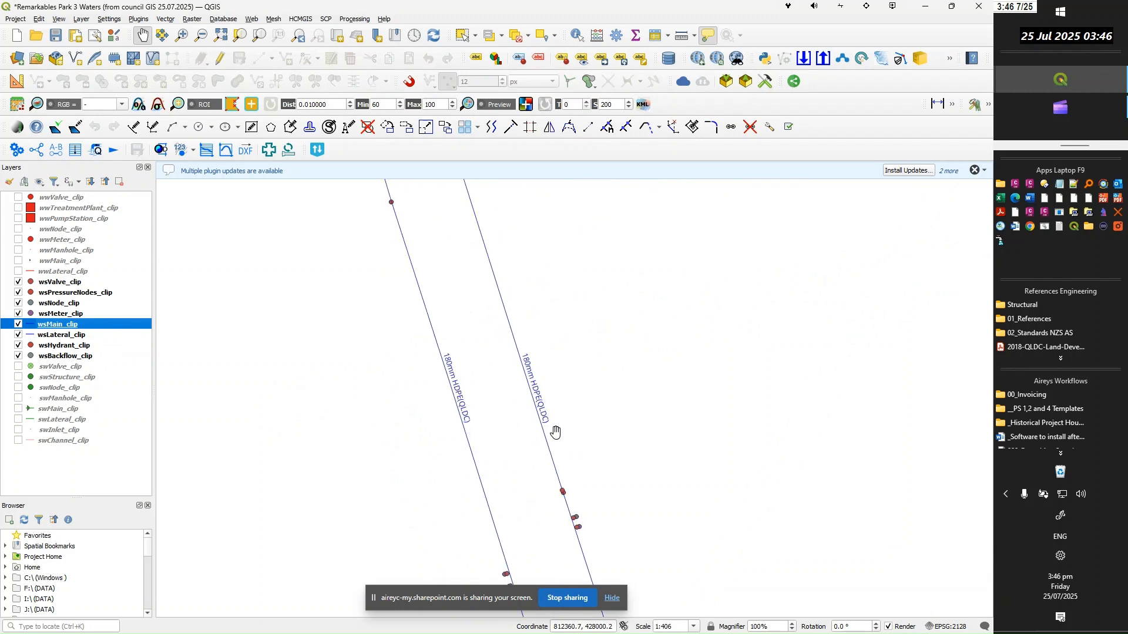
Change the wsMain_clip label placement so only the On line position is allowed, with Above line disabled, and apply the layer properties
scroll(556, 431, down, 1)
drag(620, 355, 559, 455)
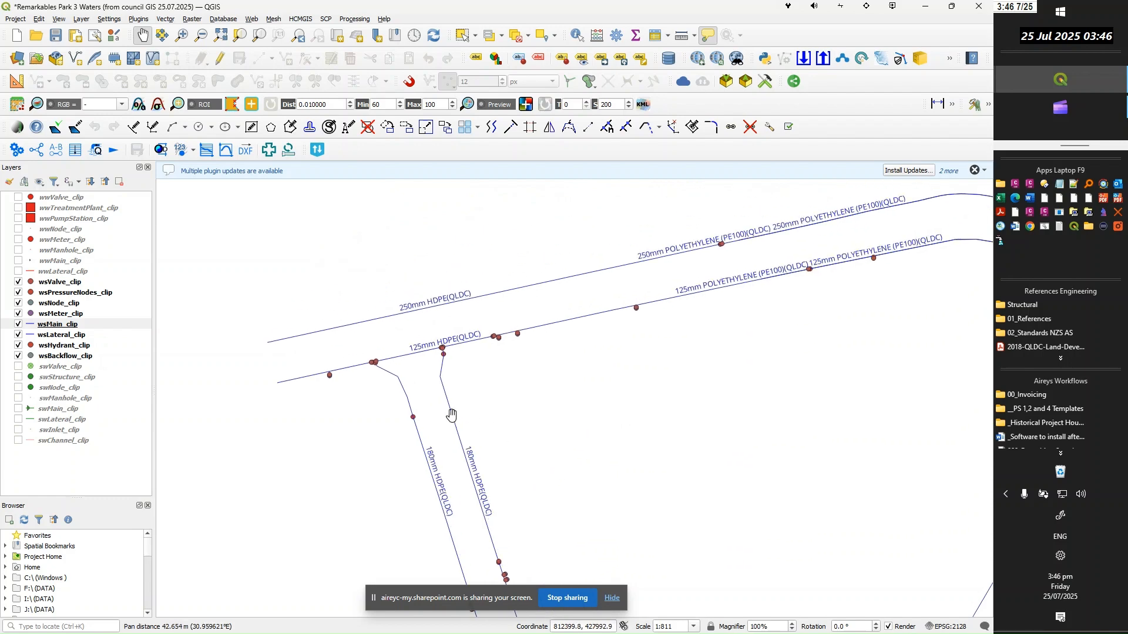
click(53, 329)
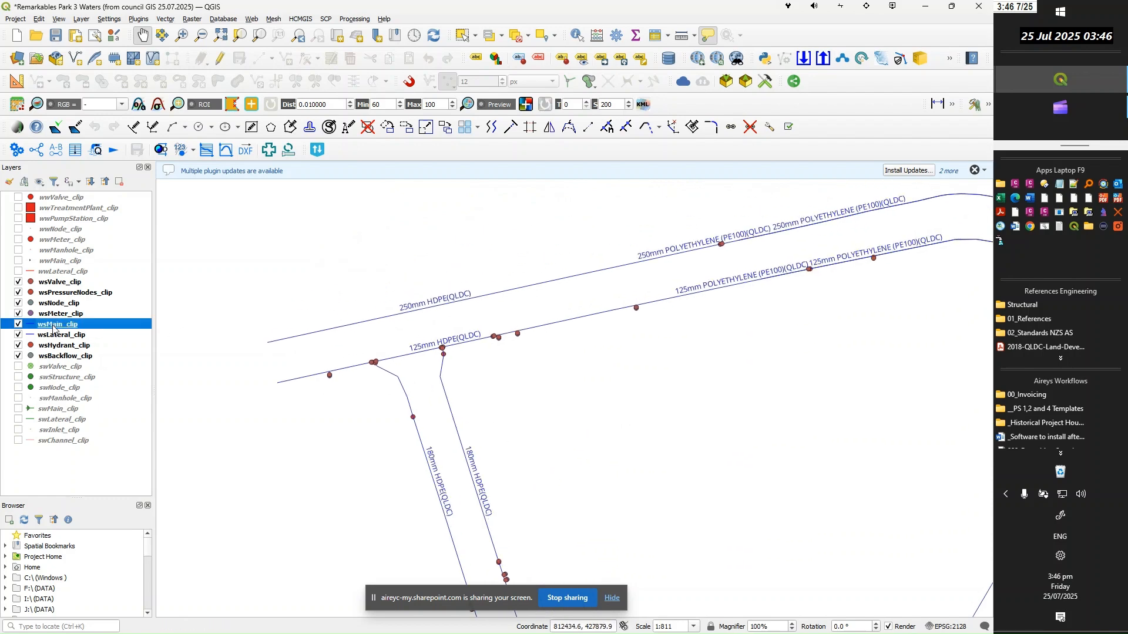
double_click(53, 329)
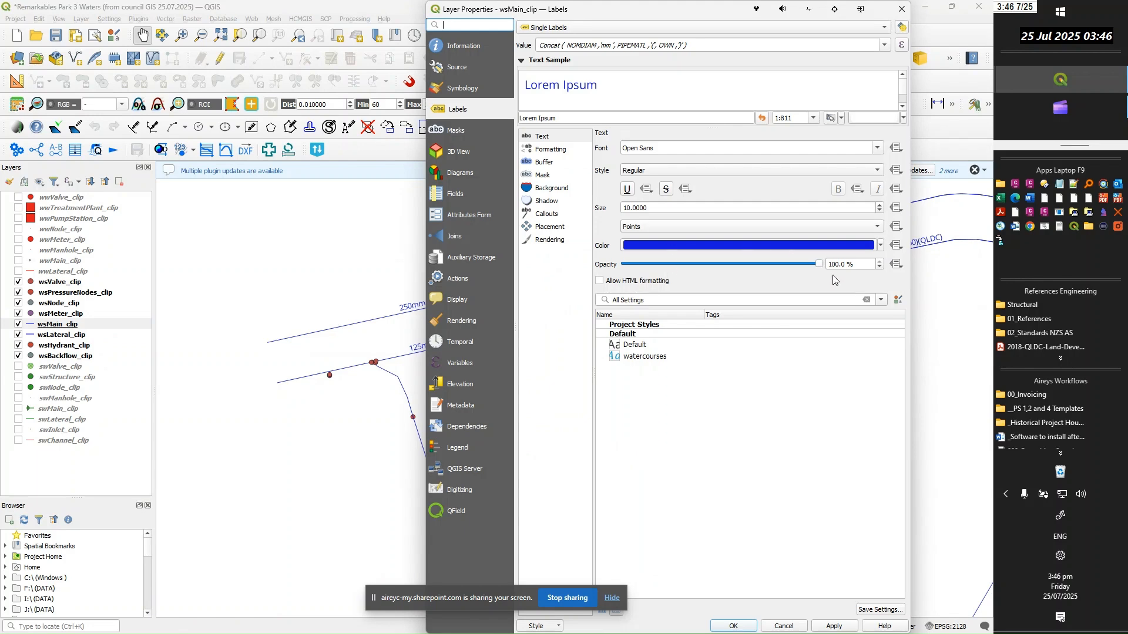
click(552, 229)
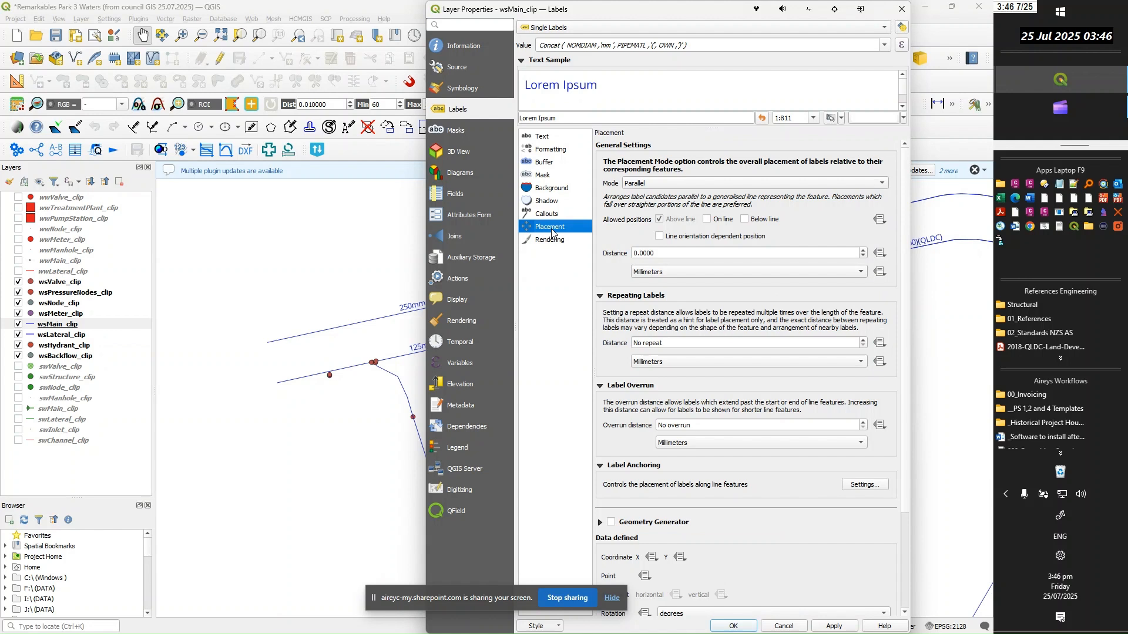
click(707, 221)
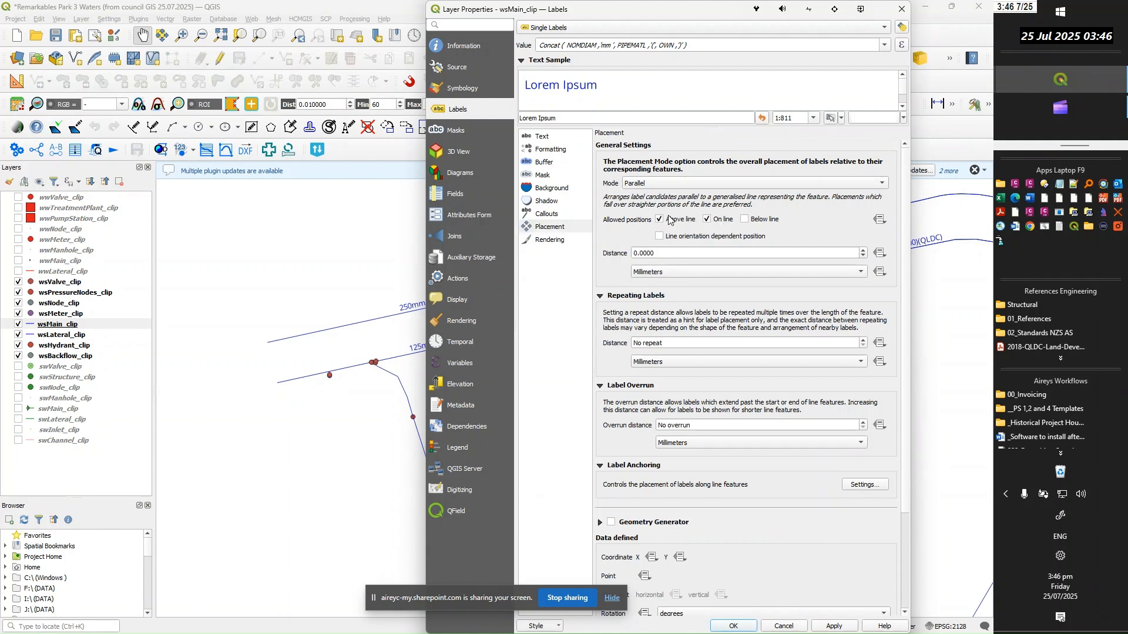
click(660, 220)
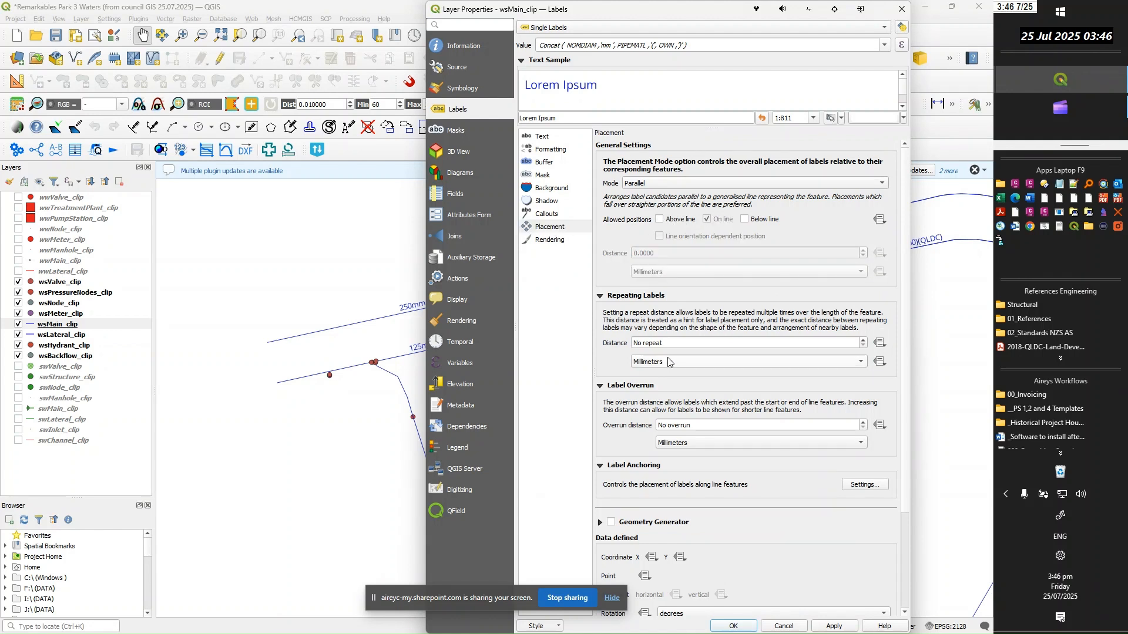
click(732, 626)
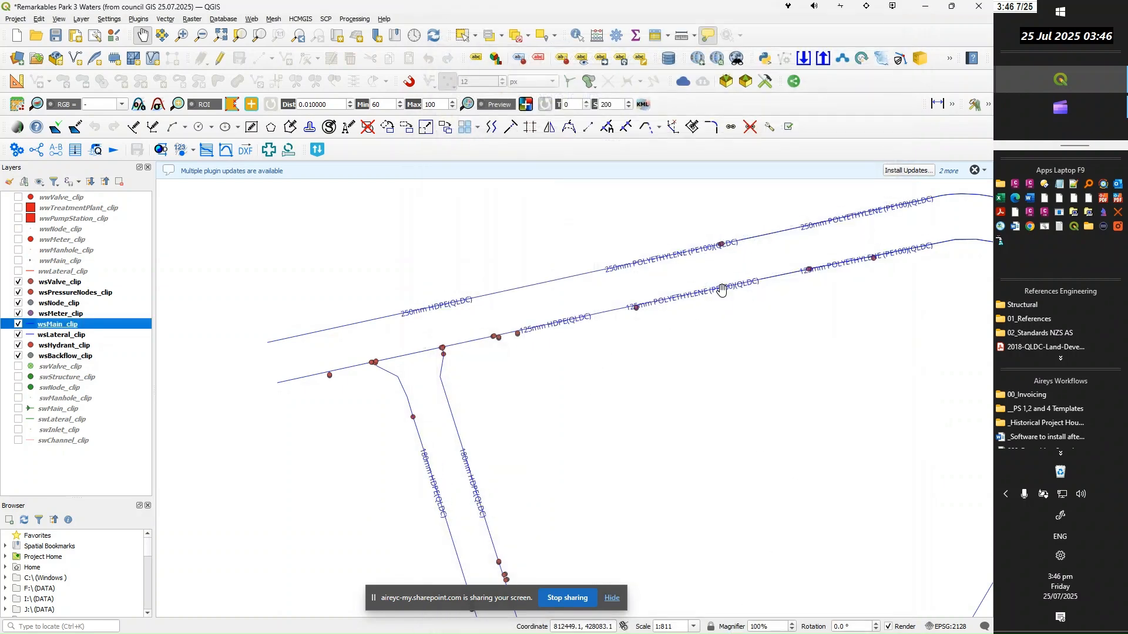
Open the wsMain_clip label expression for editing and insert the text 'ID' in front of the Concat function
double_click(63, 331)
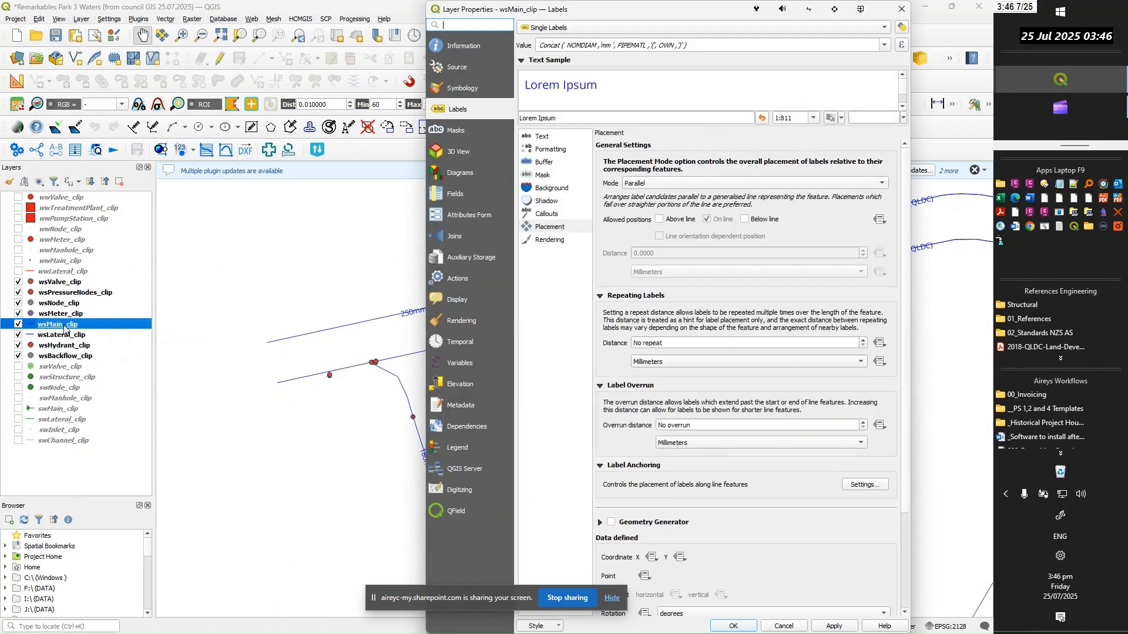
click(902, 46)
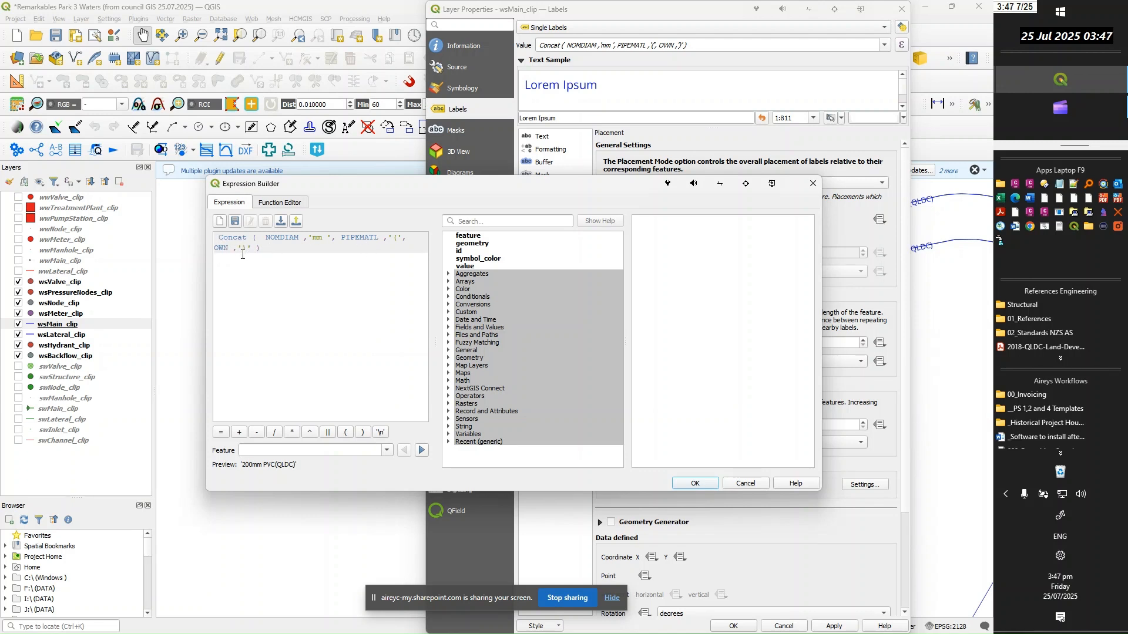
key(BackSpace)
text('ID' )
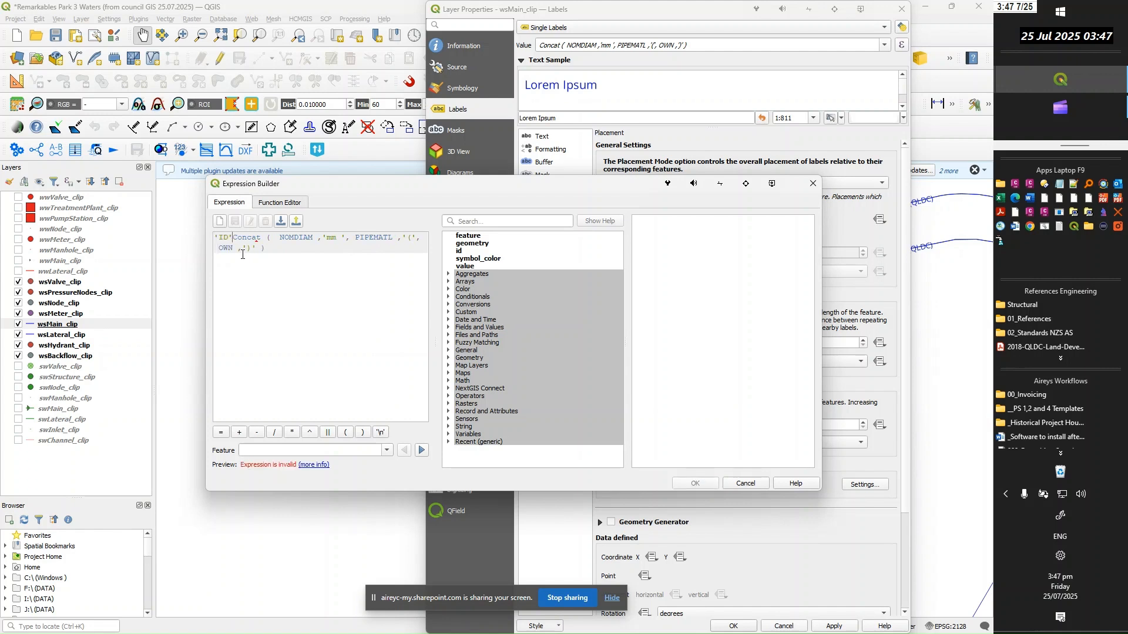
text(||)
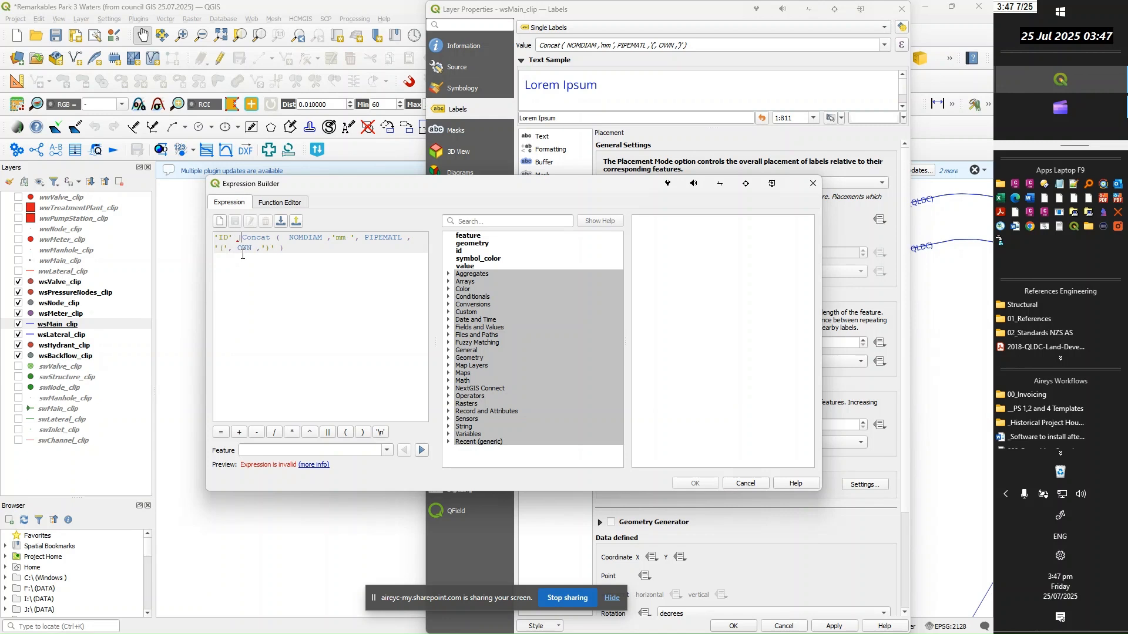
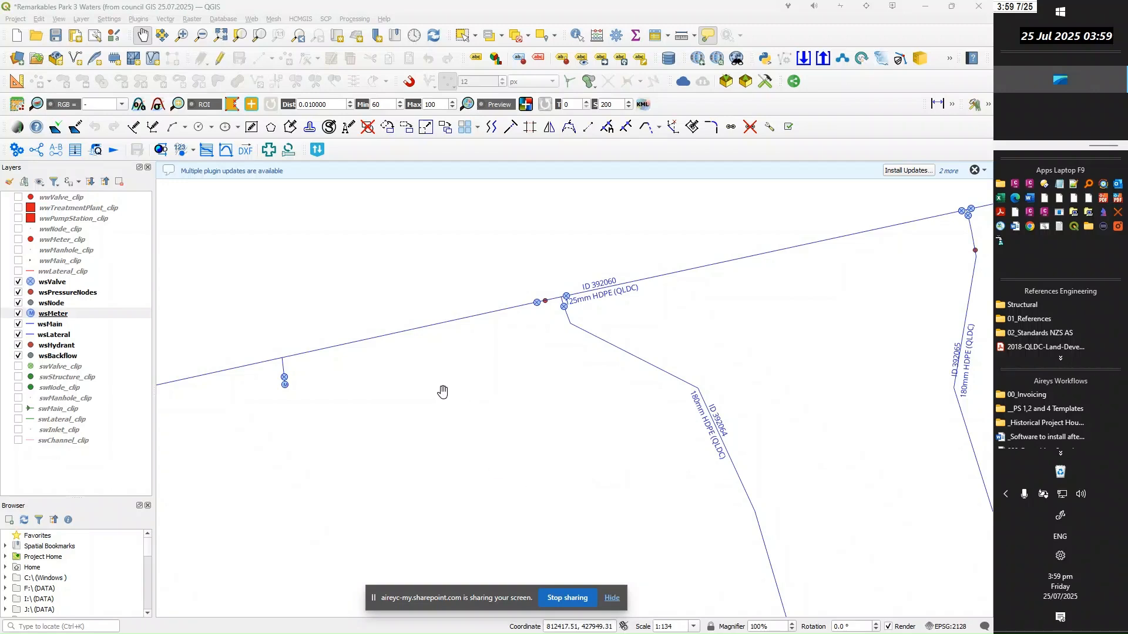
Open the wsHydrant layer's symbology and change its simple marker shape to a square
drag(441, 397, 454, 403)
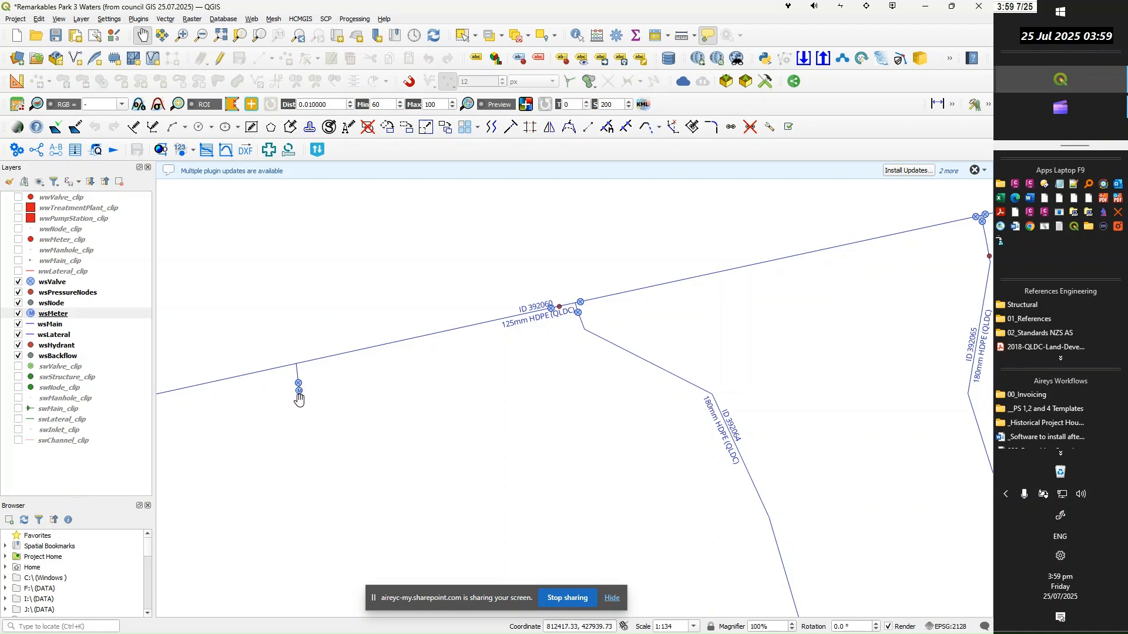
drag(551, 403, 523, 395)
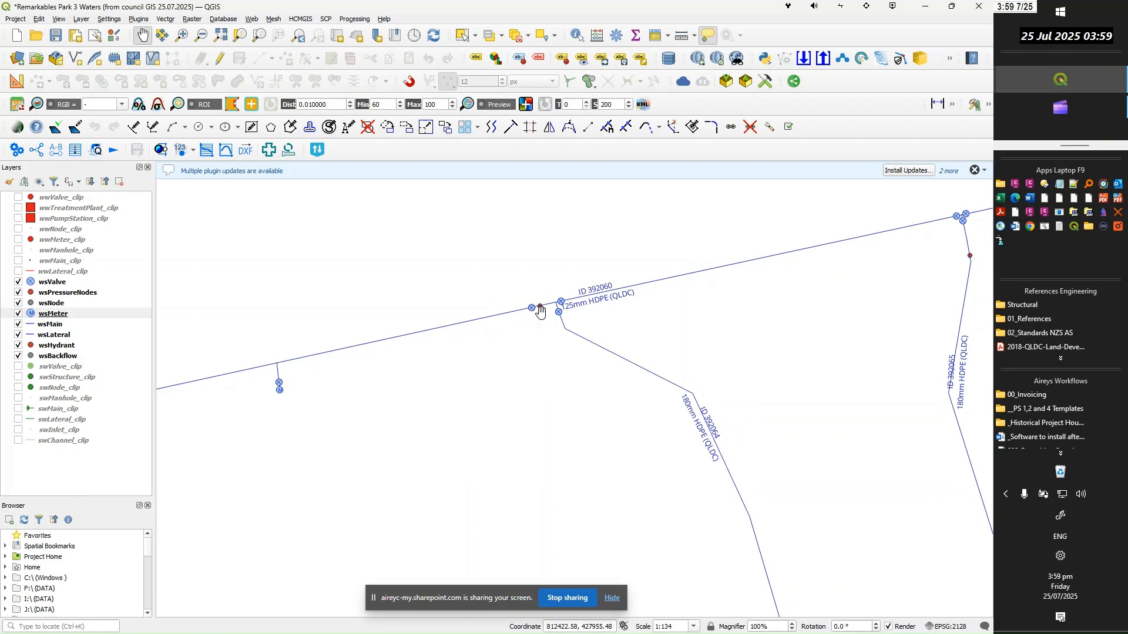
click(56, 347)
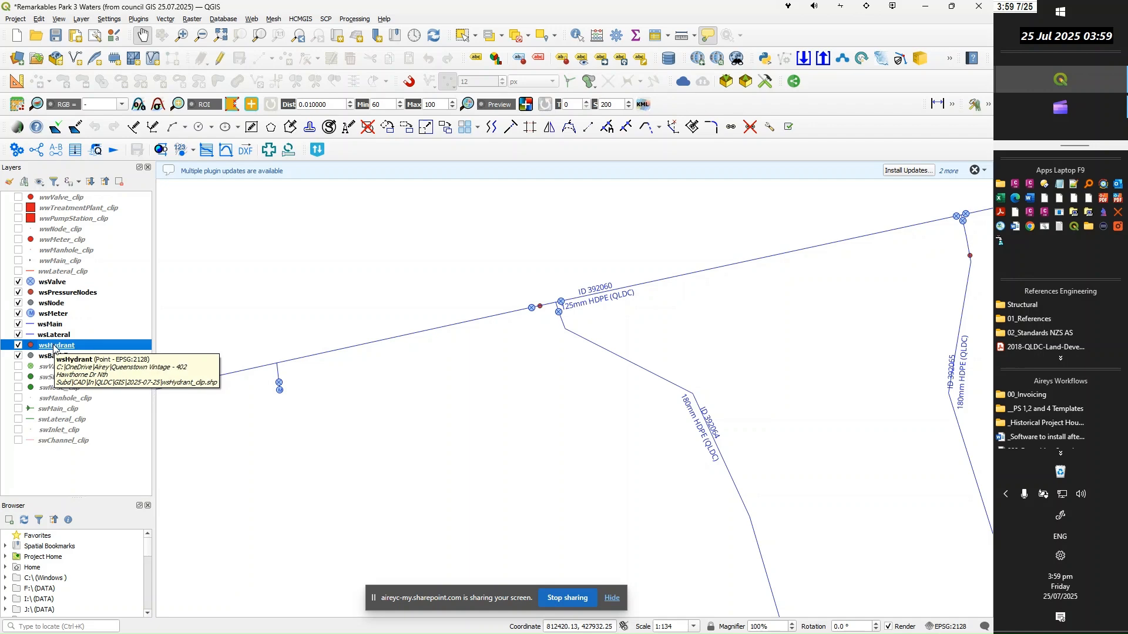
right_click(54, 347)
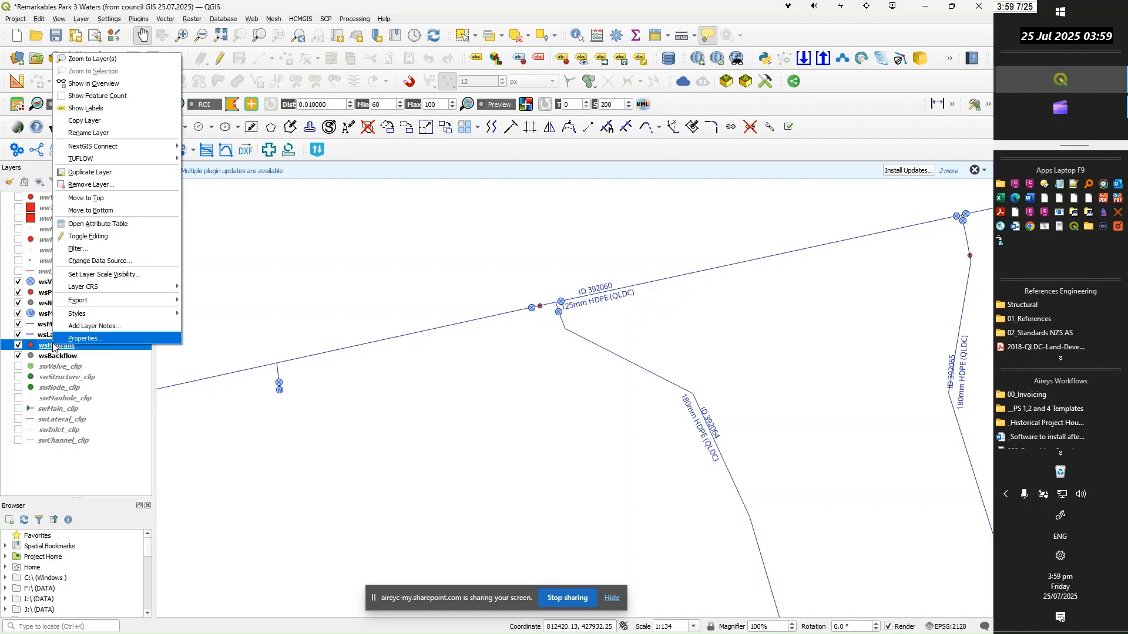
click(48, 347)
double_click(47, 347)
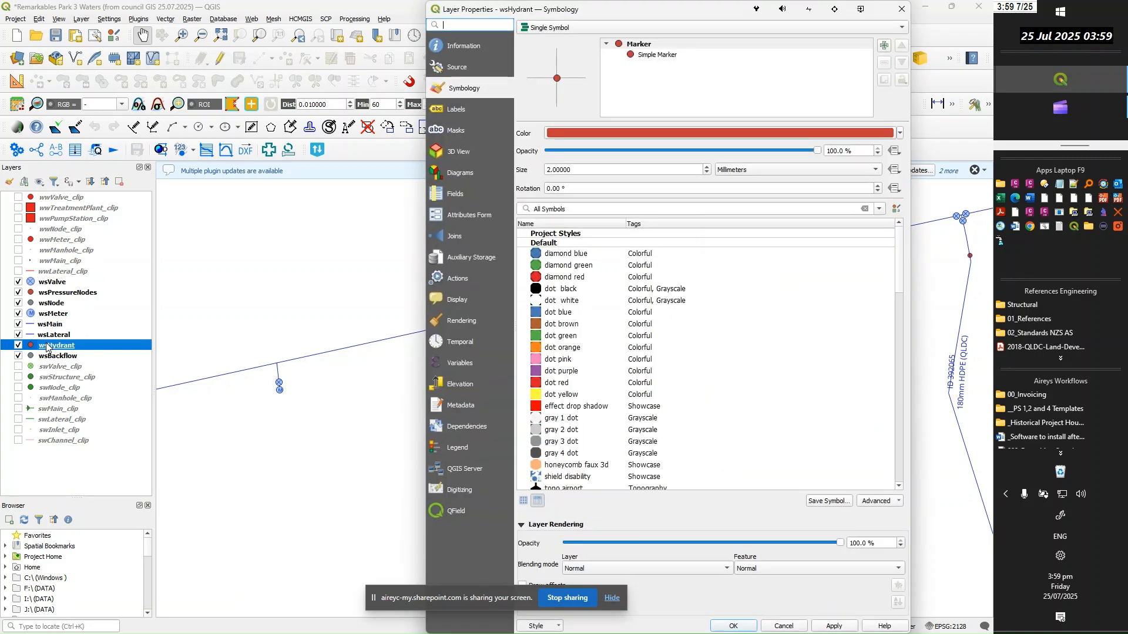
click(656, 57)
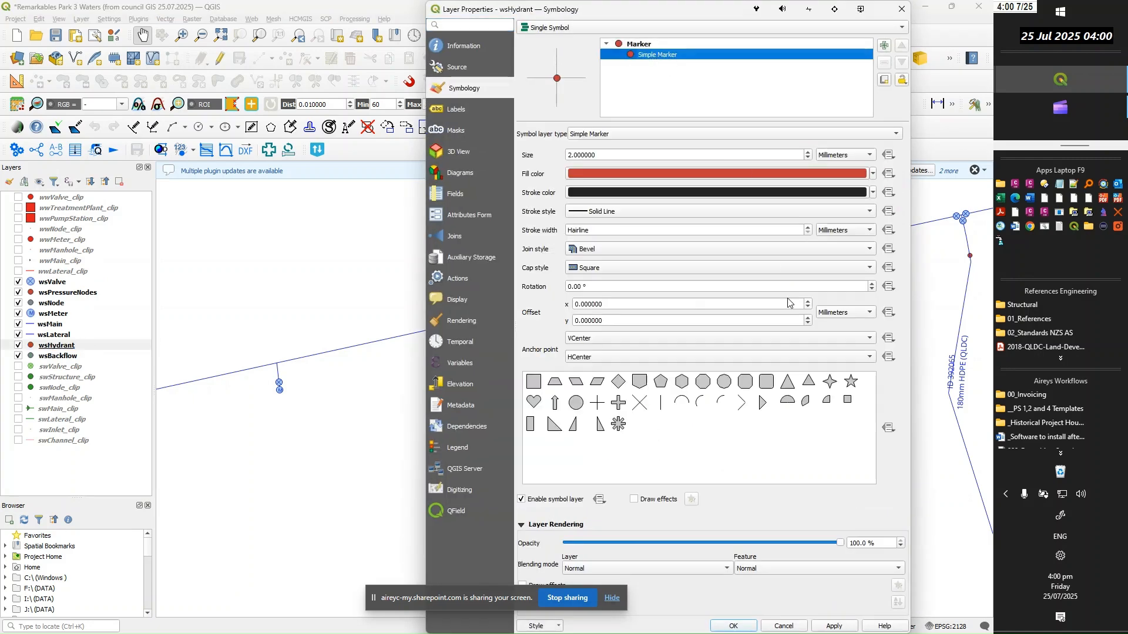
click(535, 383)
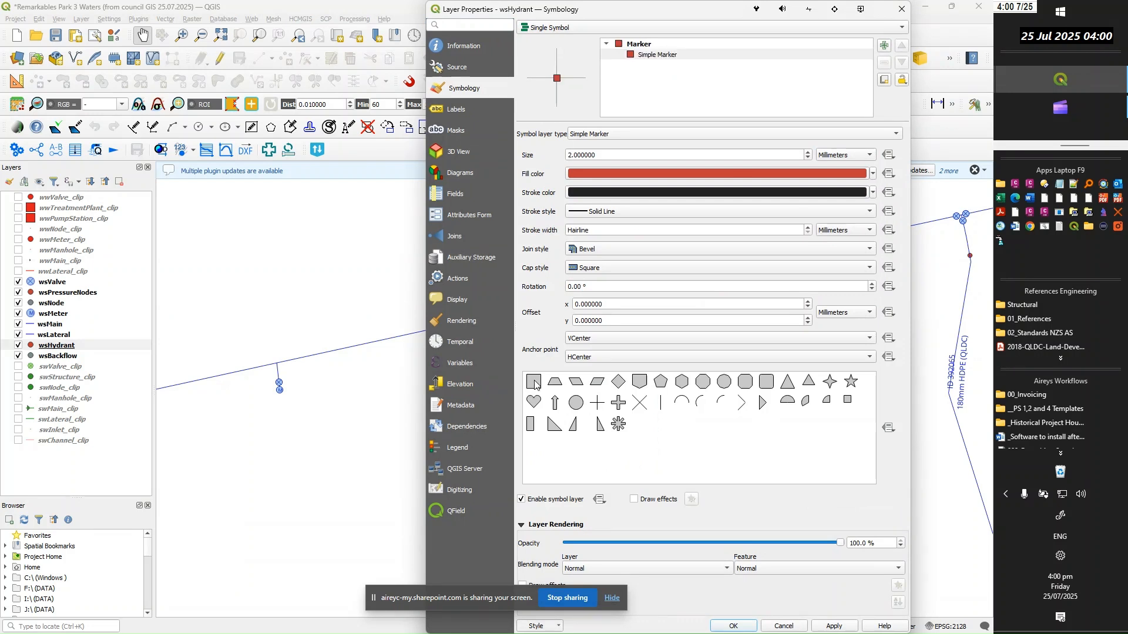
Set the wsHydrant square marker's fill colour to yellow and its stroke colour to dark blue
click(874, 174)
click(596, 358)
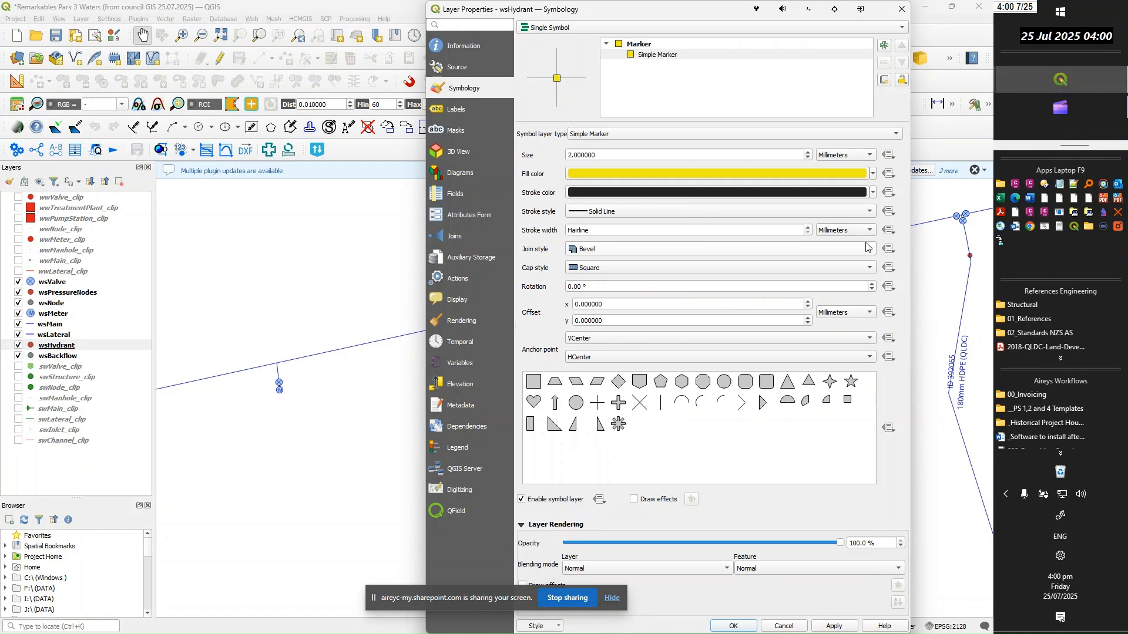
click(874, 194)
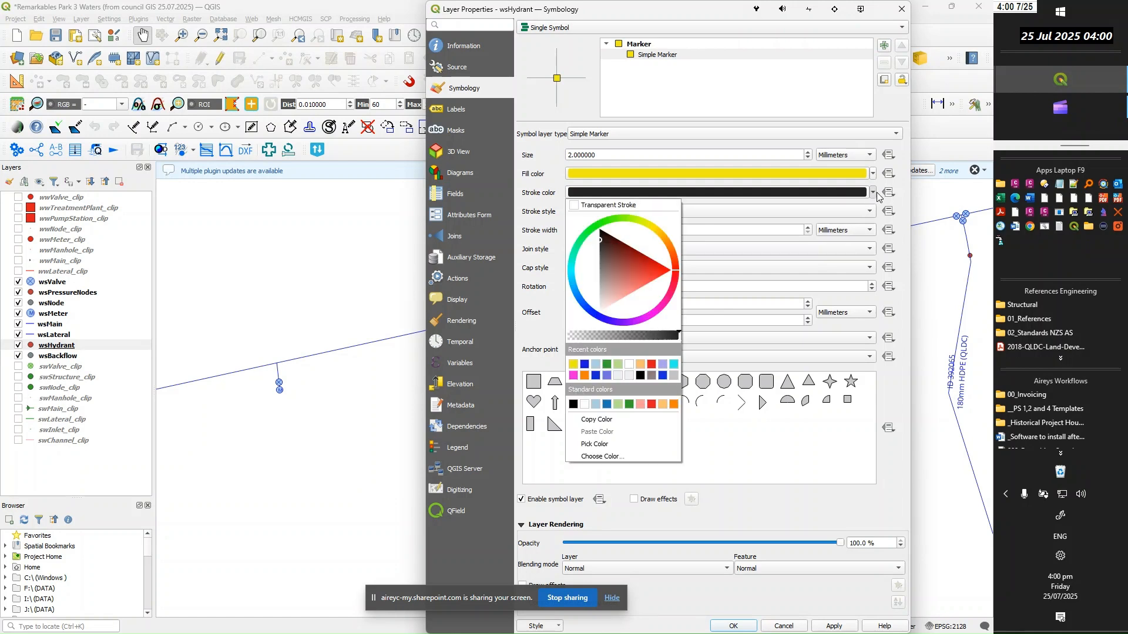
click(584, 364)
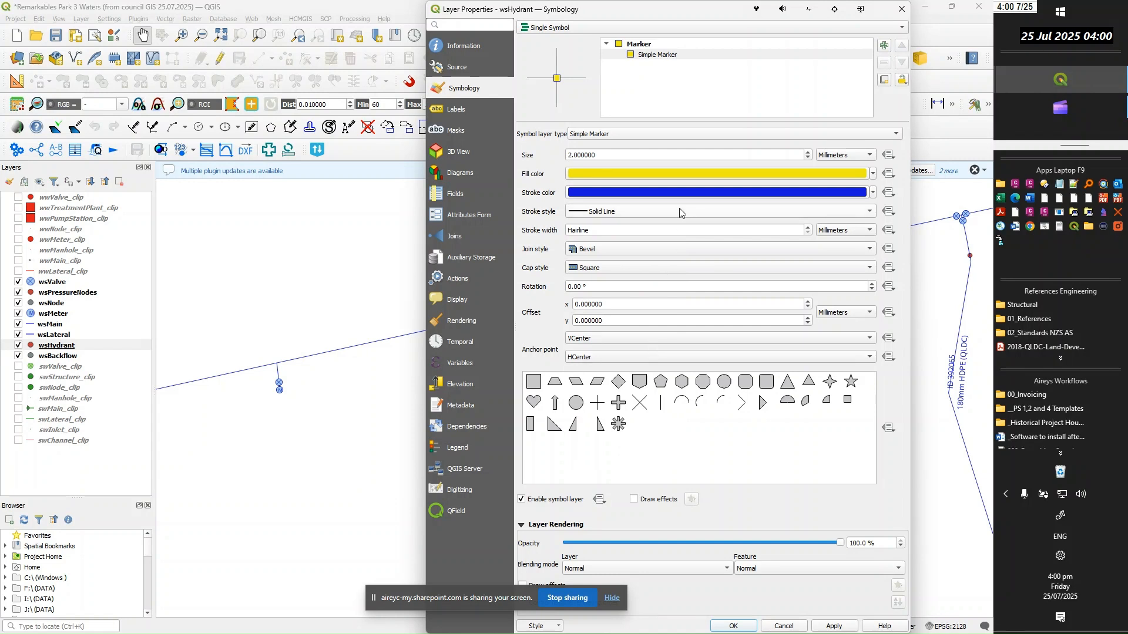
Add a second symbol layer above the yellow square and make it a Font Marker
click(667, 53)
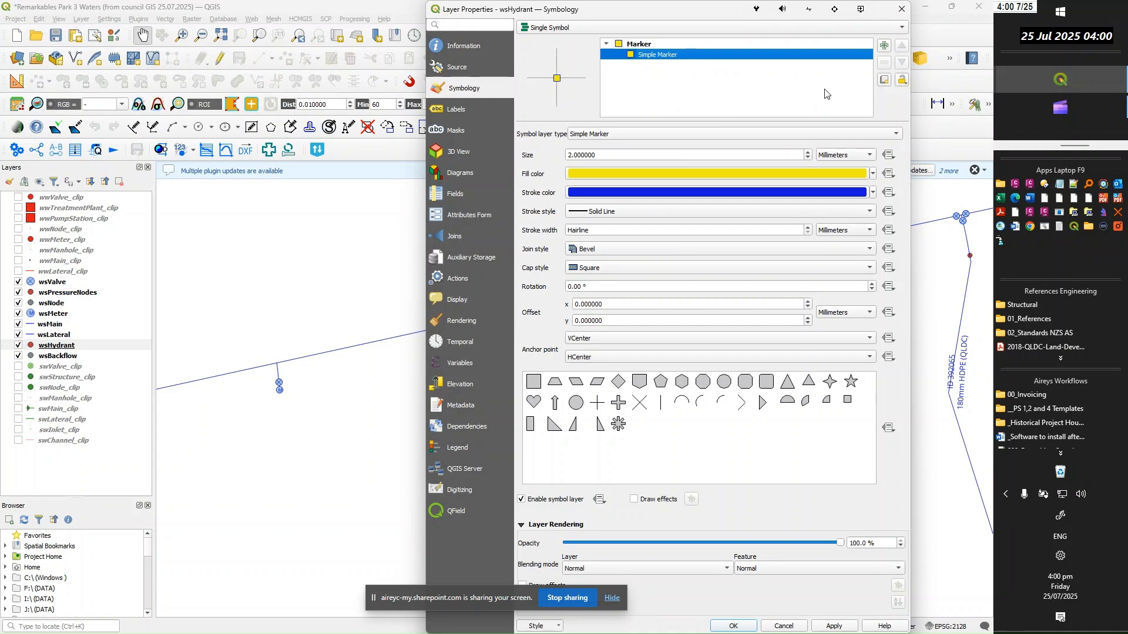
click(885, 47)
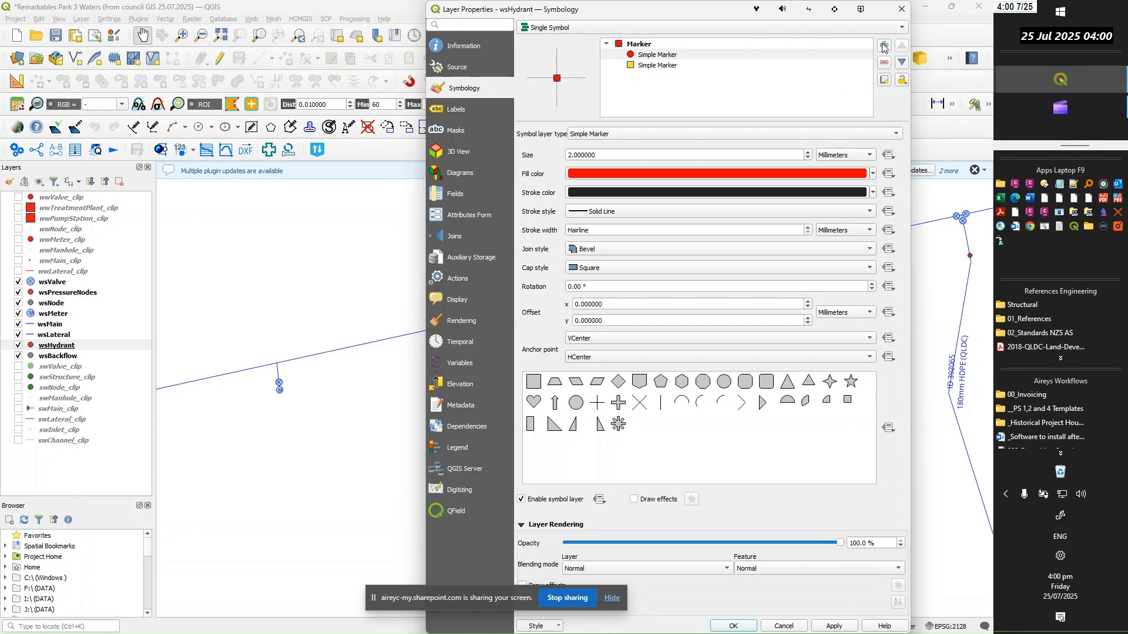
click(661, 56)
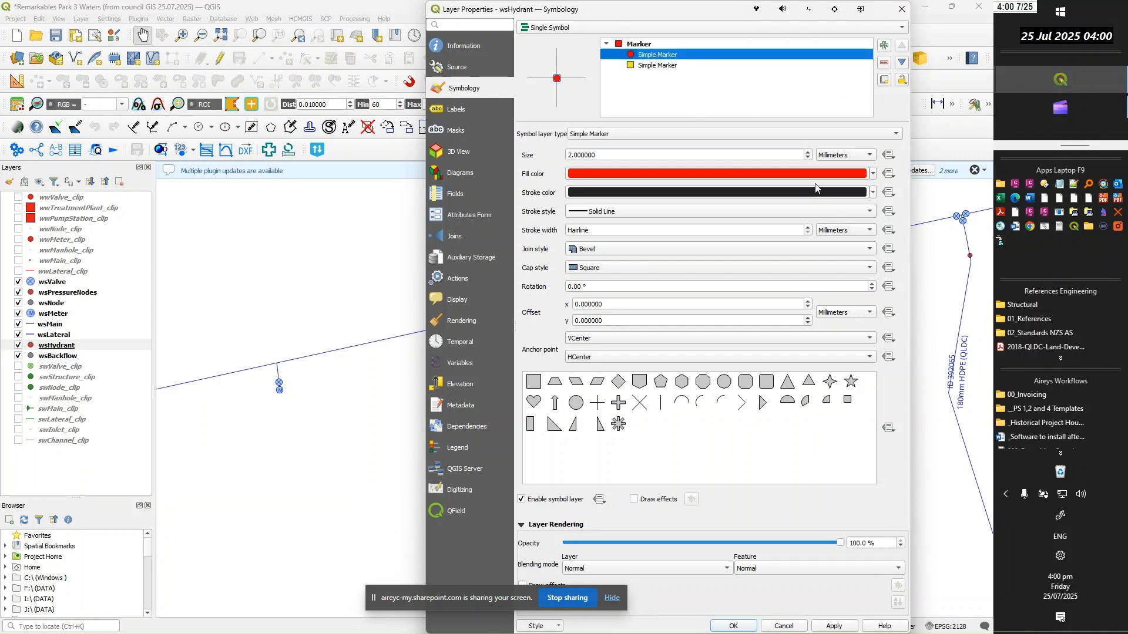
click(896, 134)
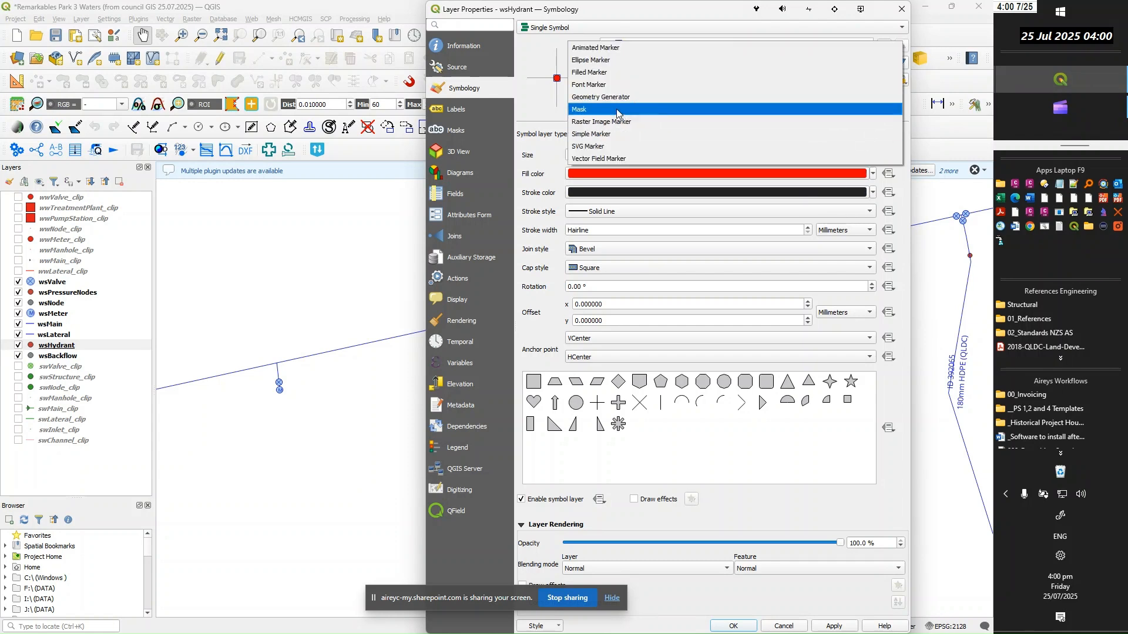
click(614, 85)
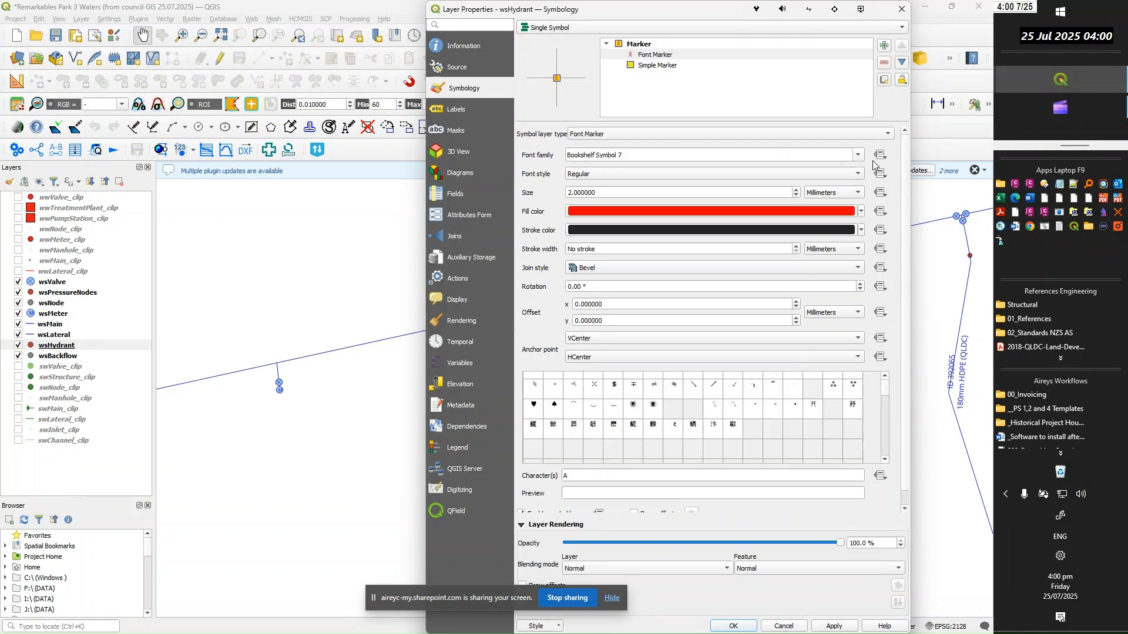
Set the font marker's font family to Arial and its character to H
click(804, 157)
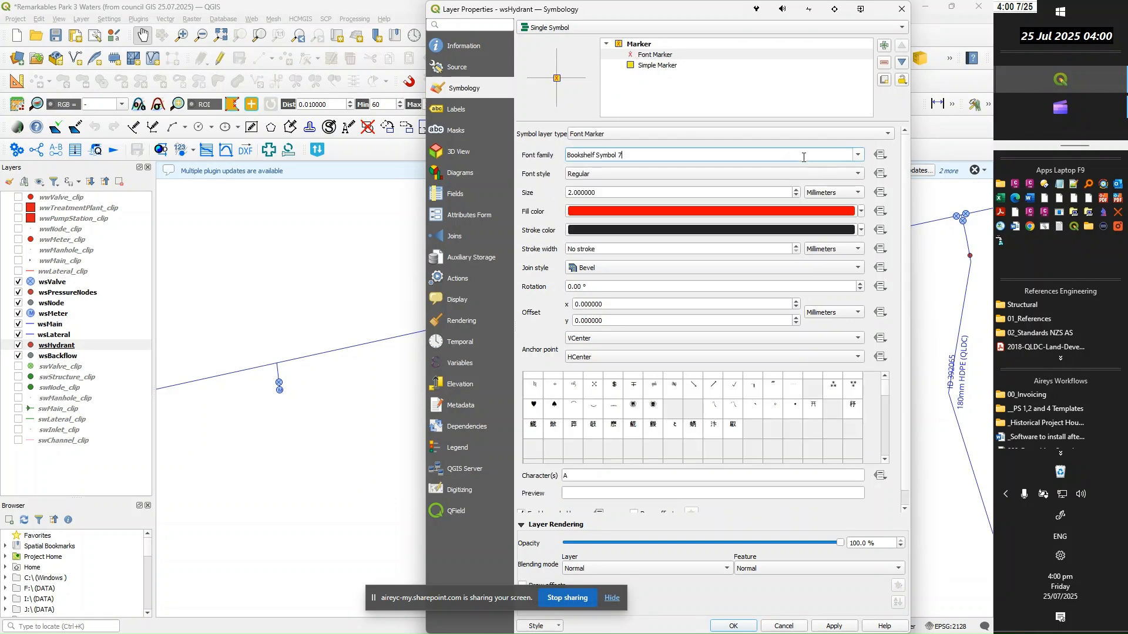
click(858, 155)
scroll(651, 198, up, 5)
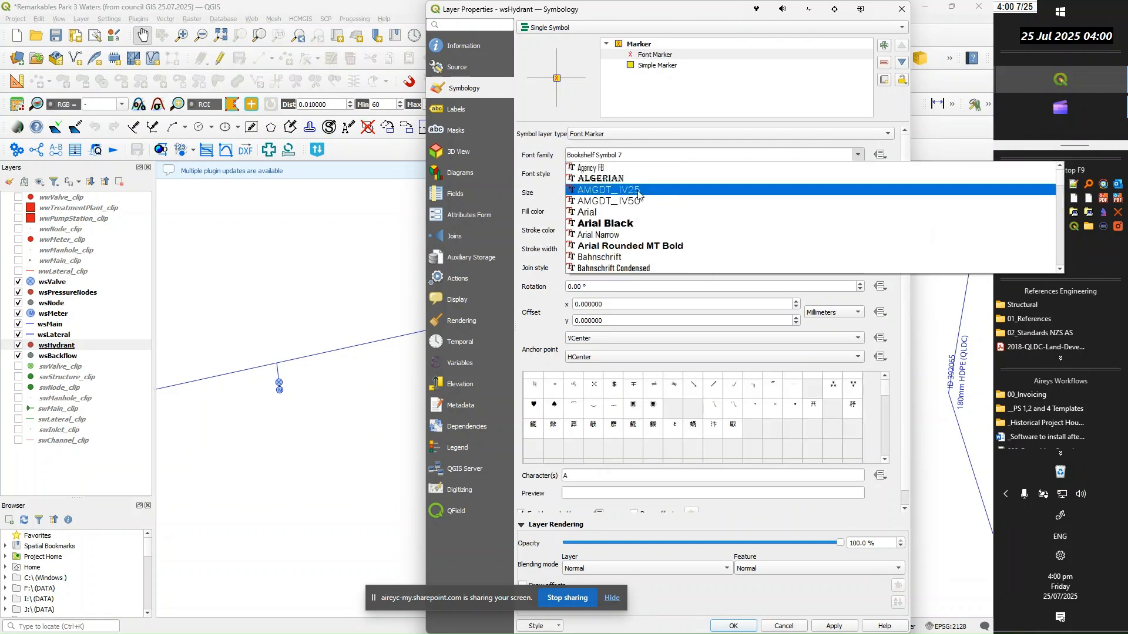
click(595, 213)
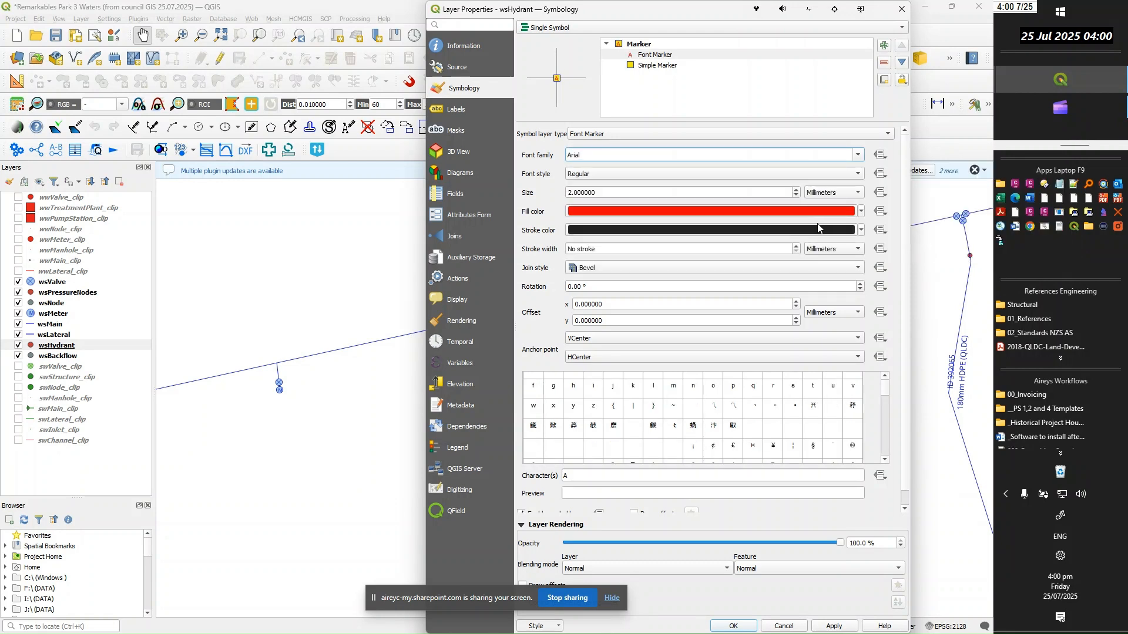
scroll(886, 392, up, 2)
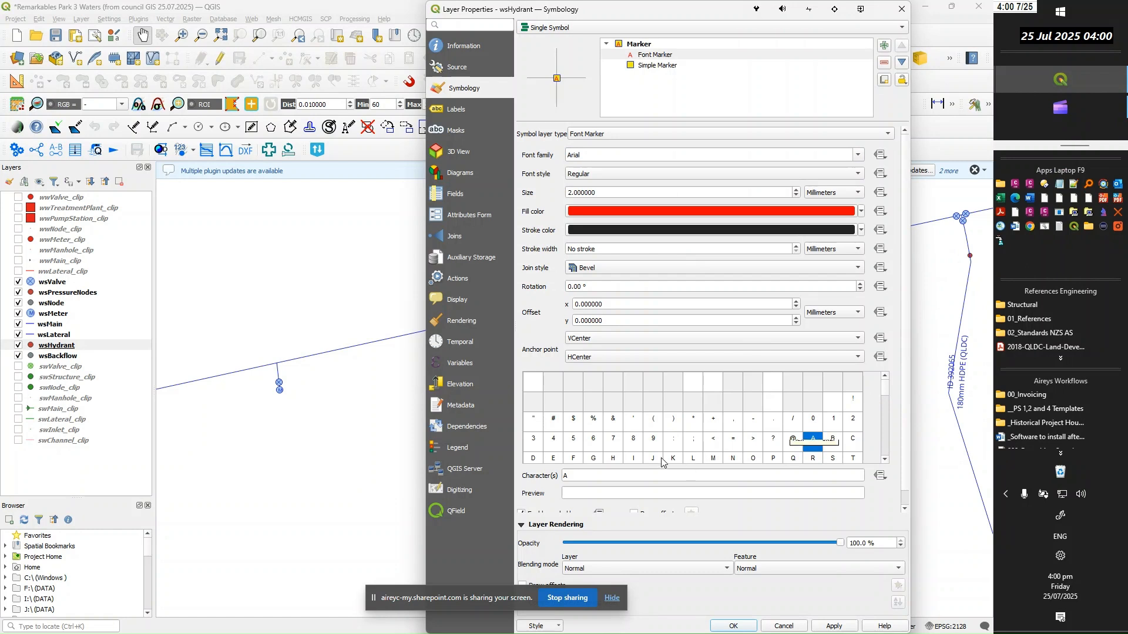
click(618, 459)
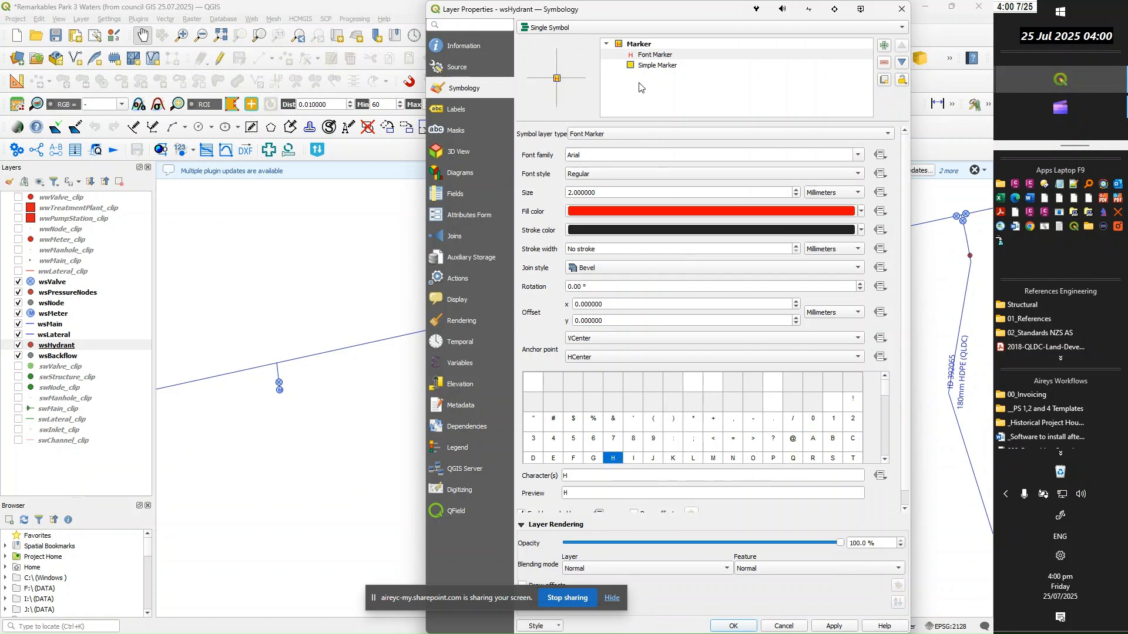
Set the H font marker's fill colour to dark blue and confirm the wsHydrant layer properties
click(649, 55)
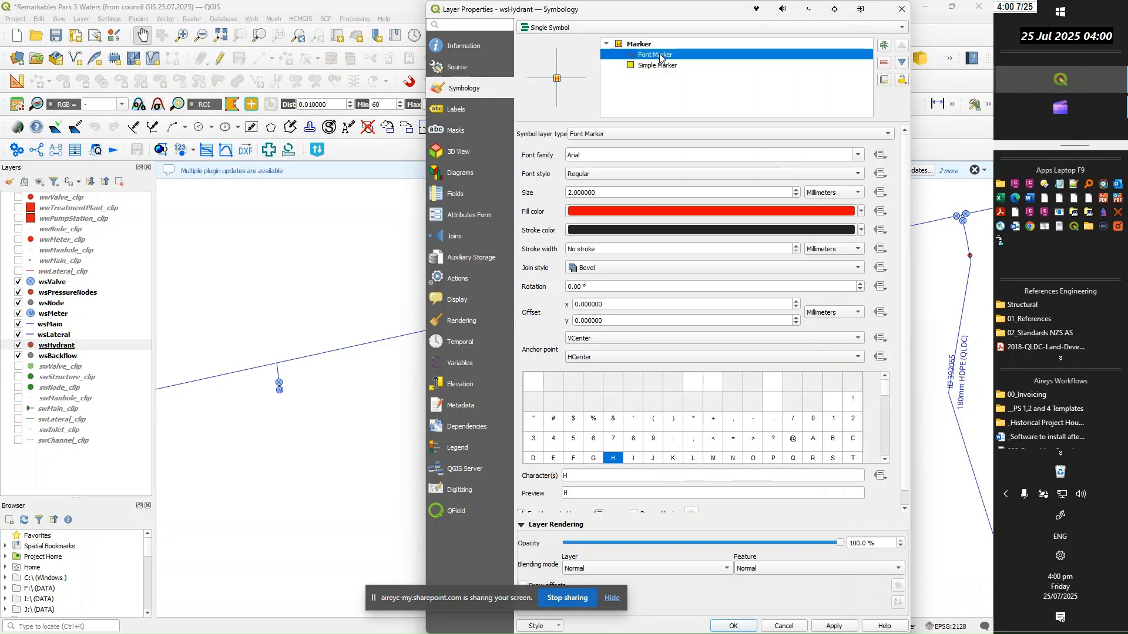
click(860, 212)
click(574, 369)
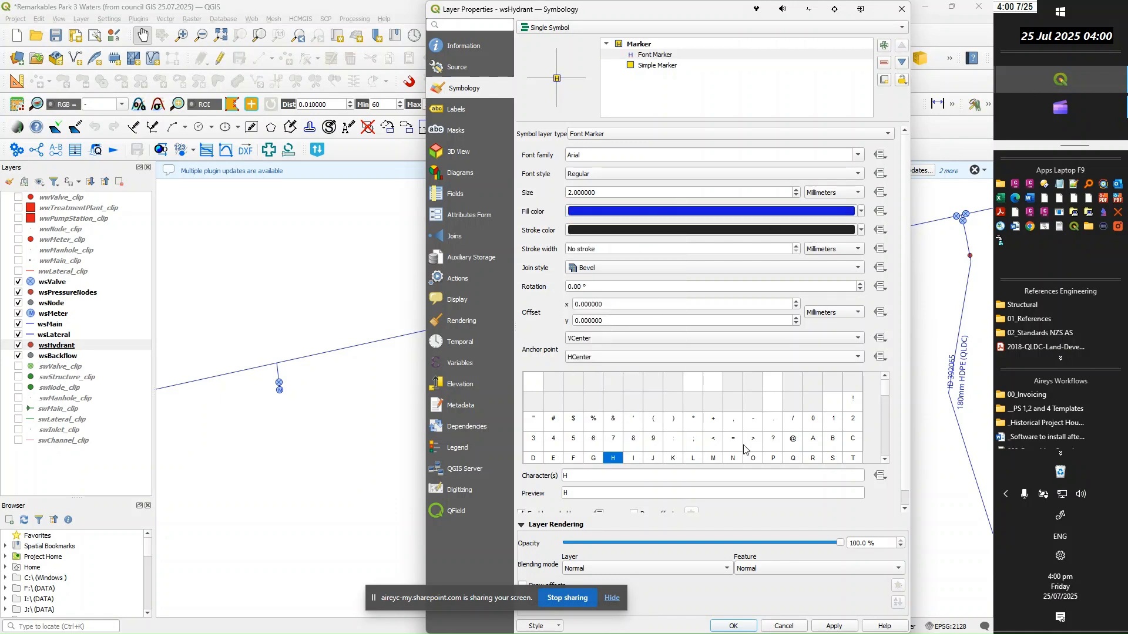
click(833, 627)
click(729, 627)
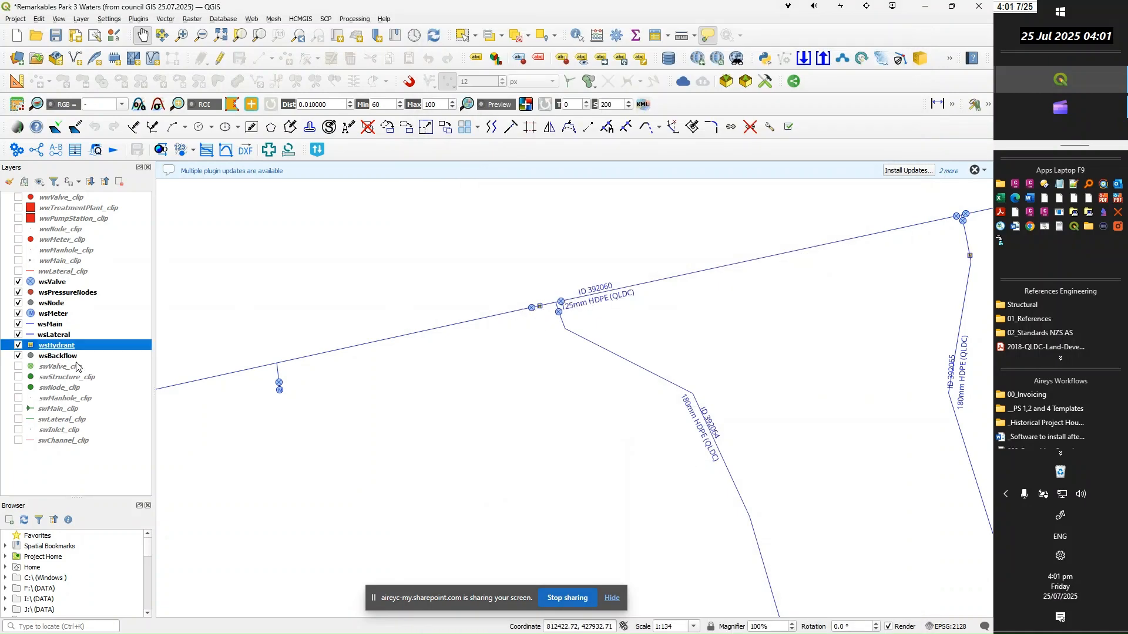
Set the wsHydrant simple marker's size to 3 mm and confirm the layer properties
double_click(49, 350)
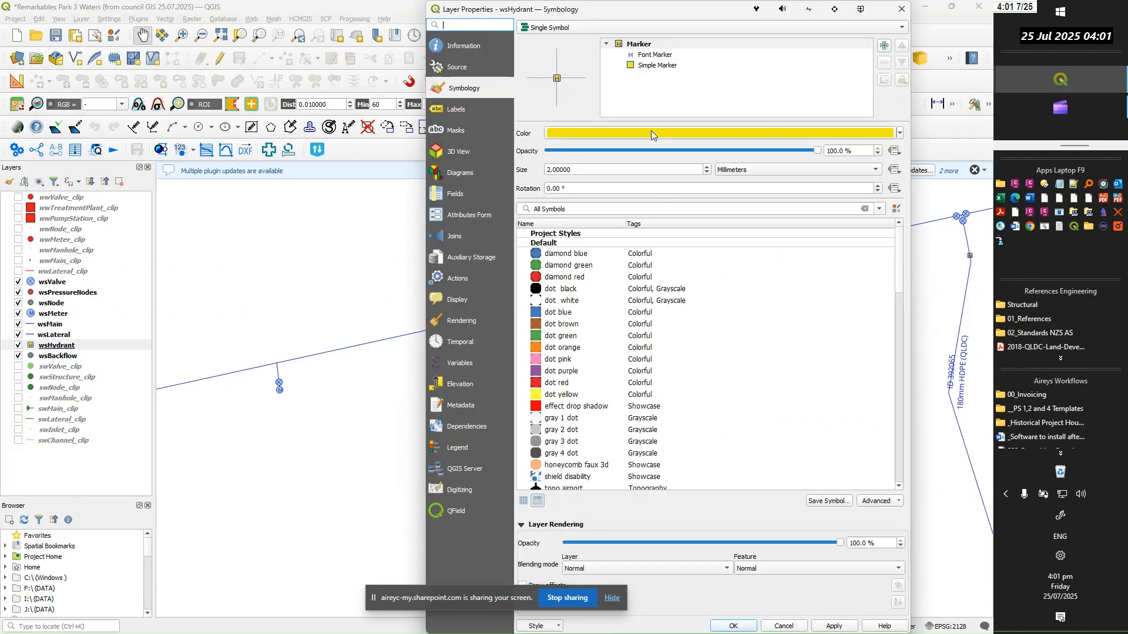
click(646, 46)
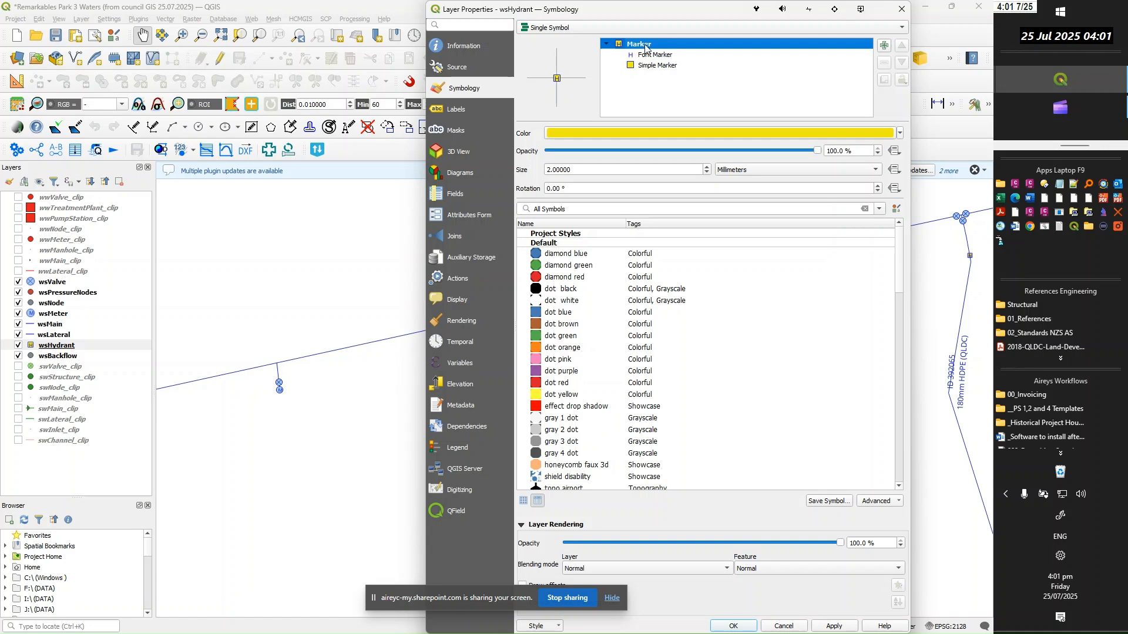
click(652, 54)
click(636, 45)
click(645, 66)
double_click(625, 155)
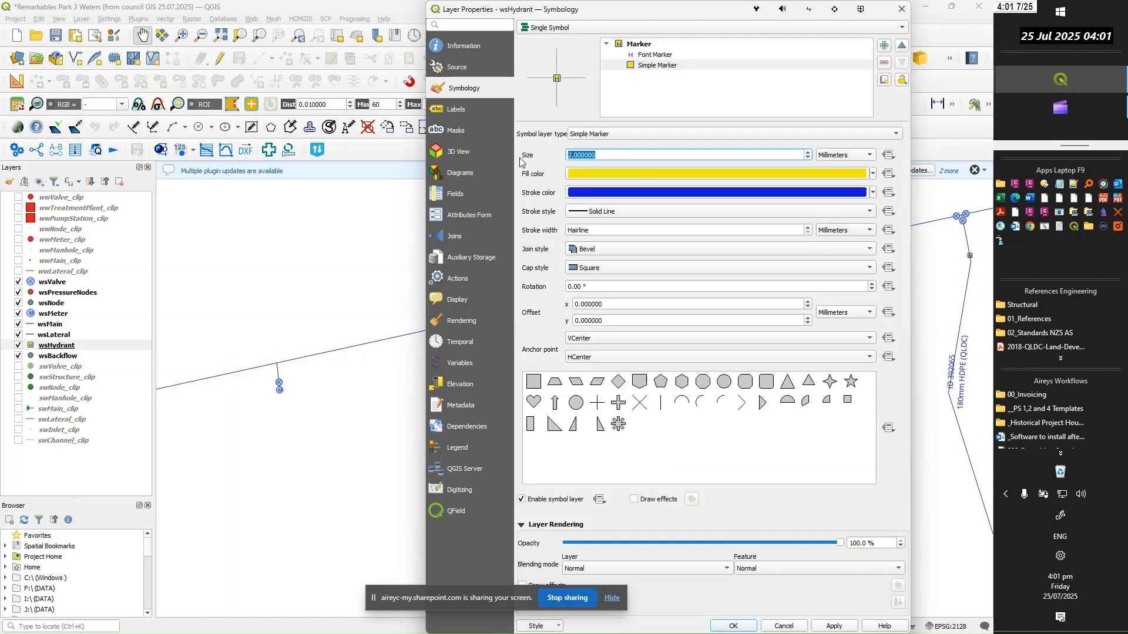
text(3)
click(651, 55)
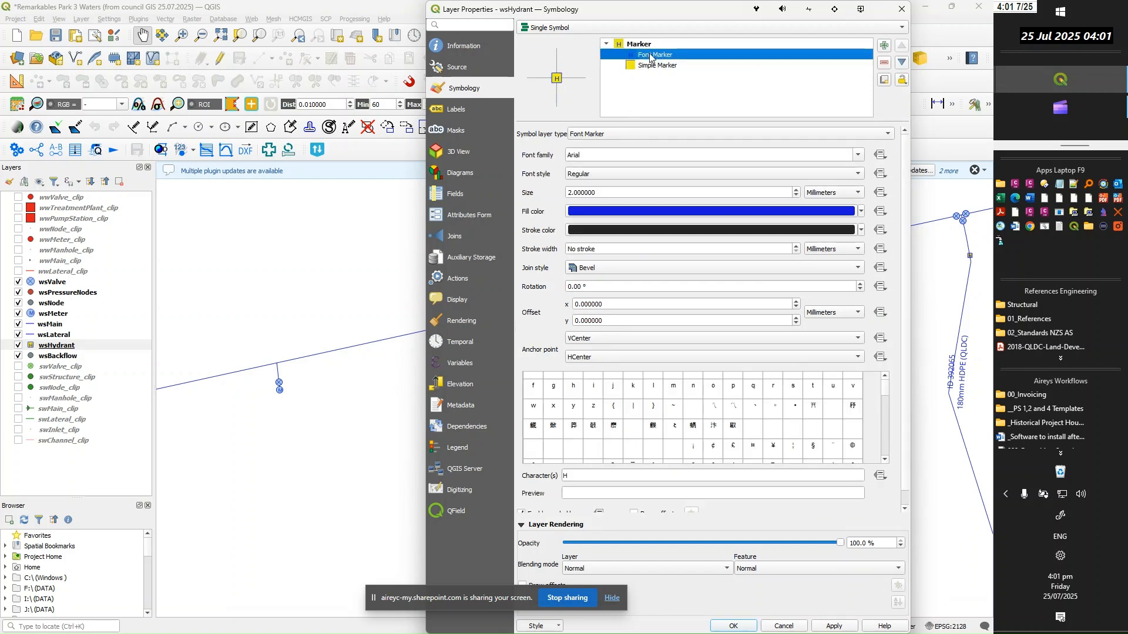
click(834, 626)
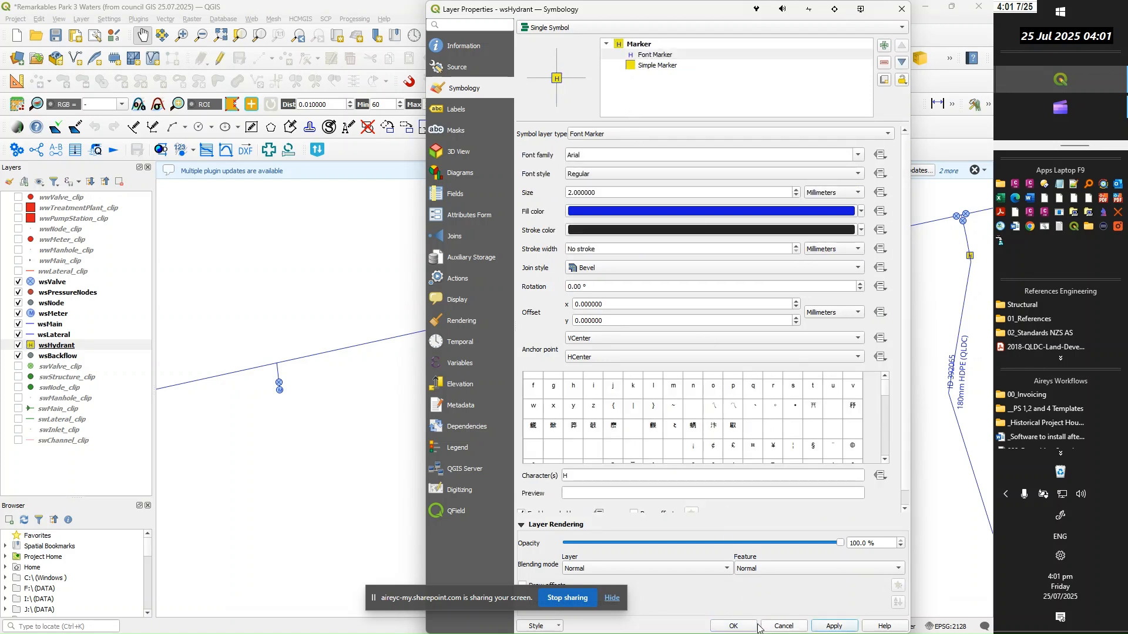
click(733, 626)
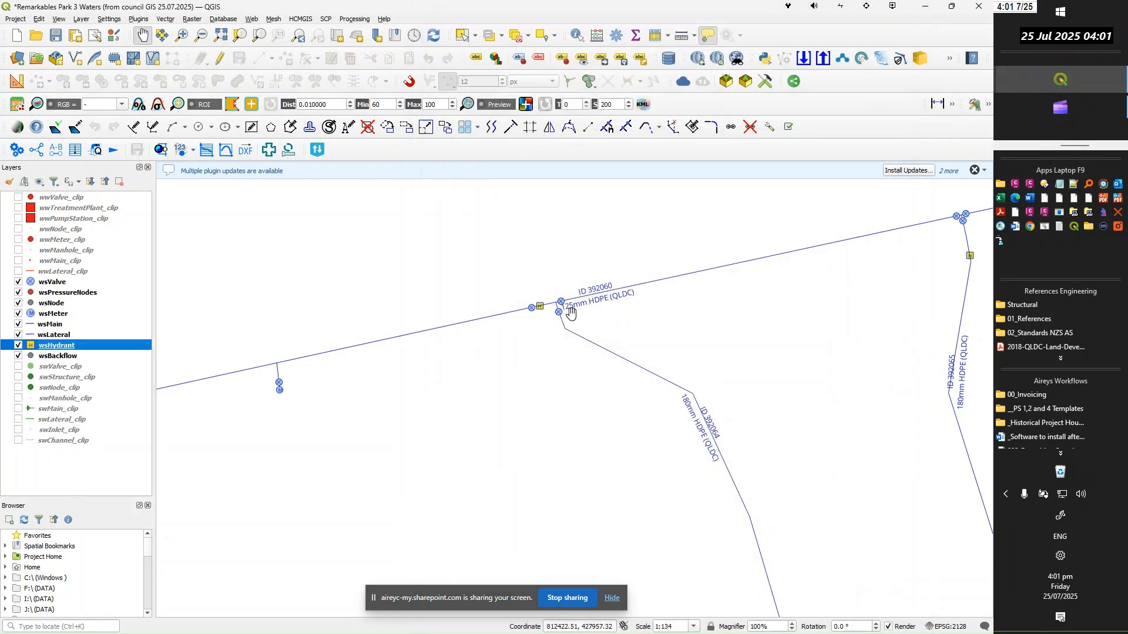
Set the overall wsHydrant symbol size to 4 mm, adjust the H font marker's size and confirm the layer properties
double_click(54, 348)
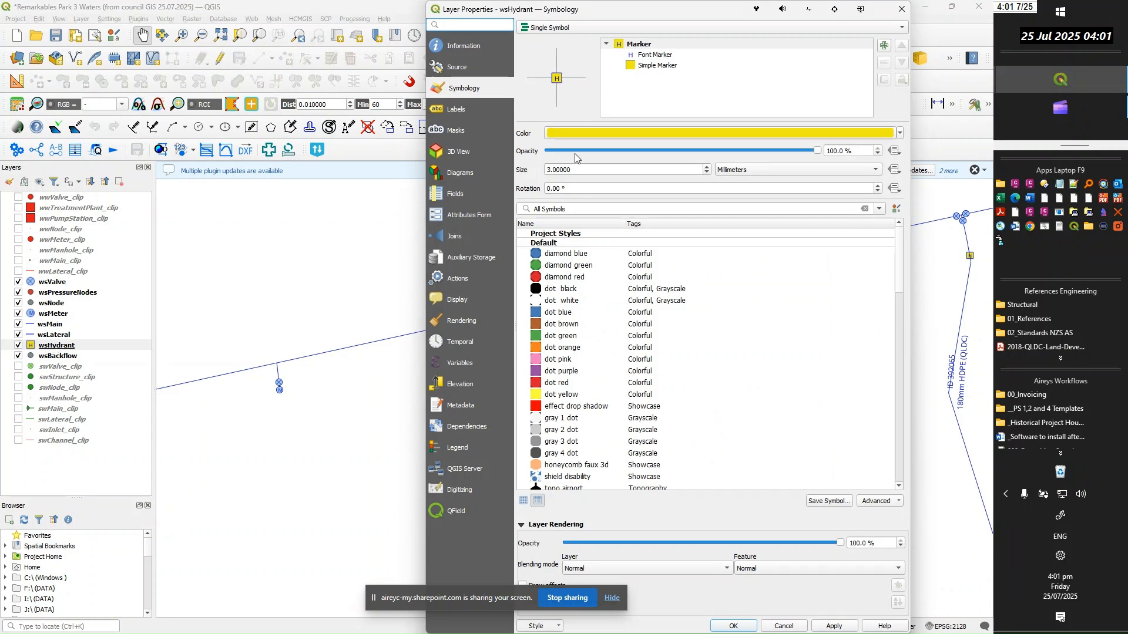
drag(623, 175, 531, 168)
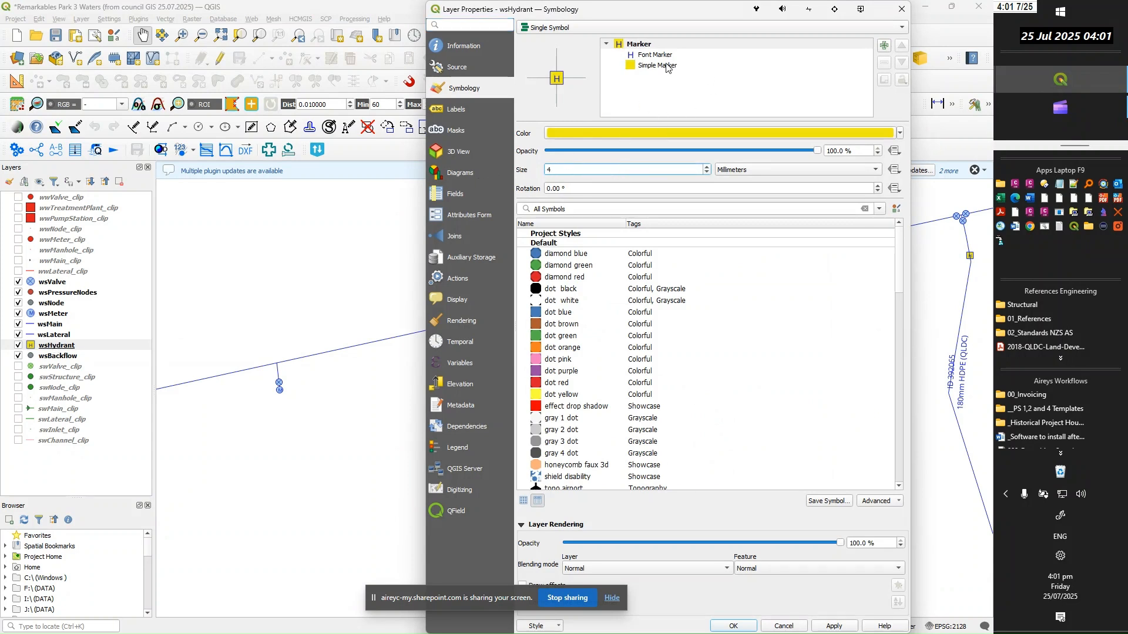
click(647, 65)
click(646, 55)
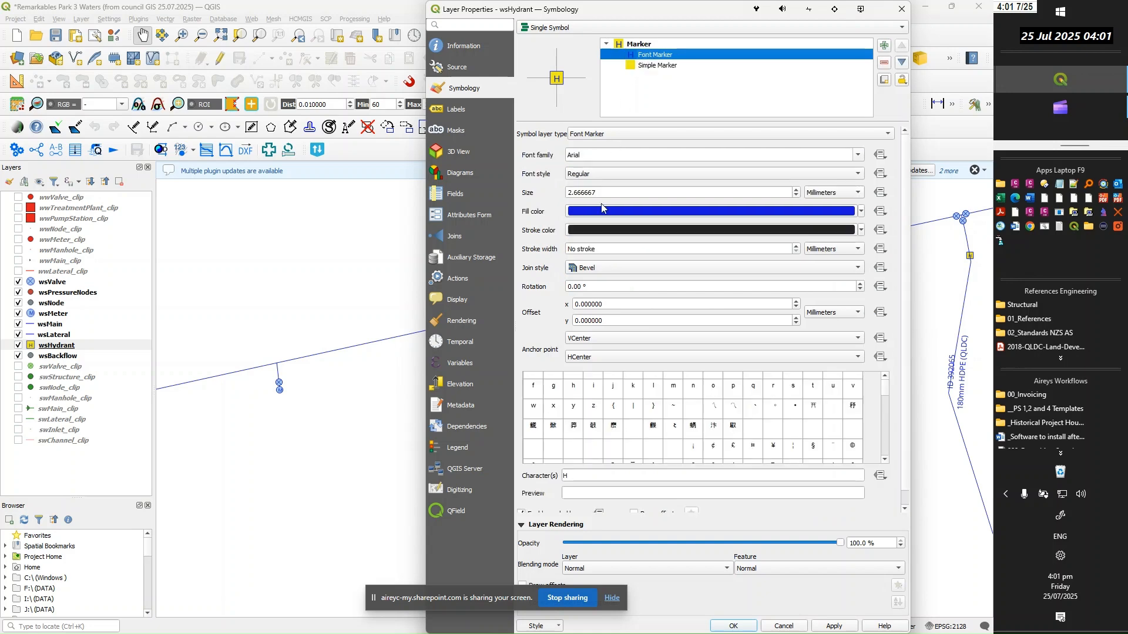
drag(605, 191, 529, 195)
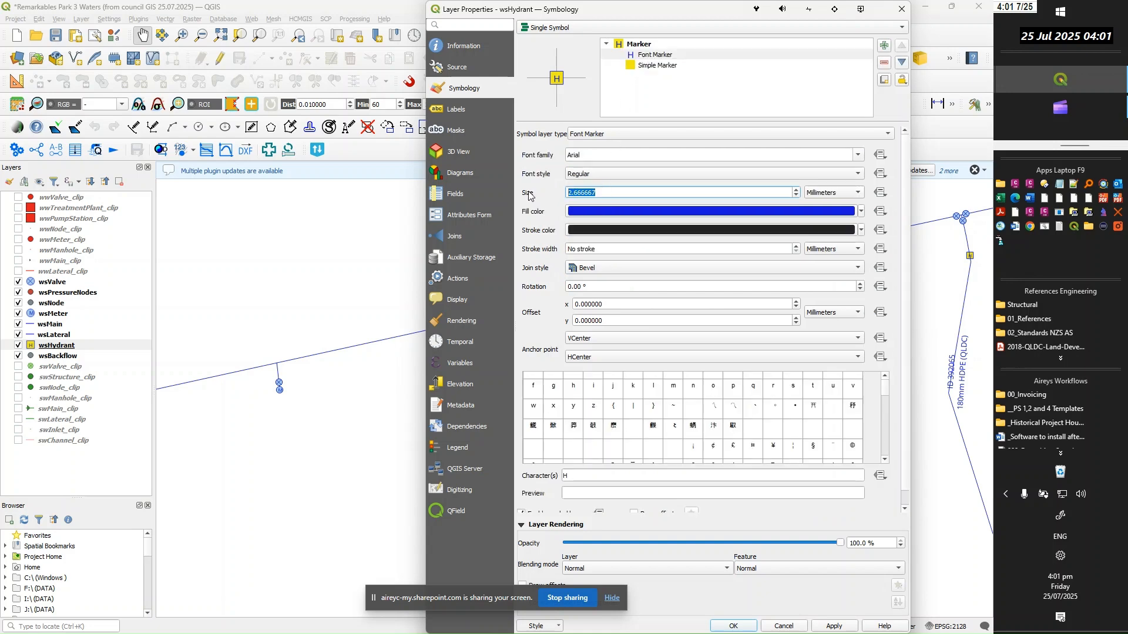
click(727, 626)
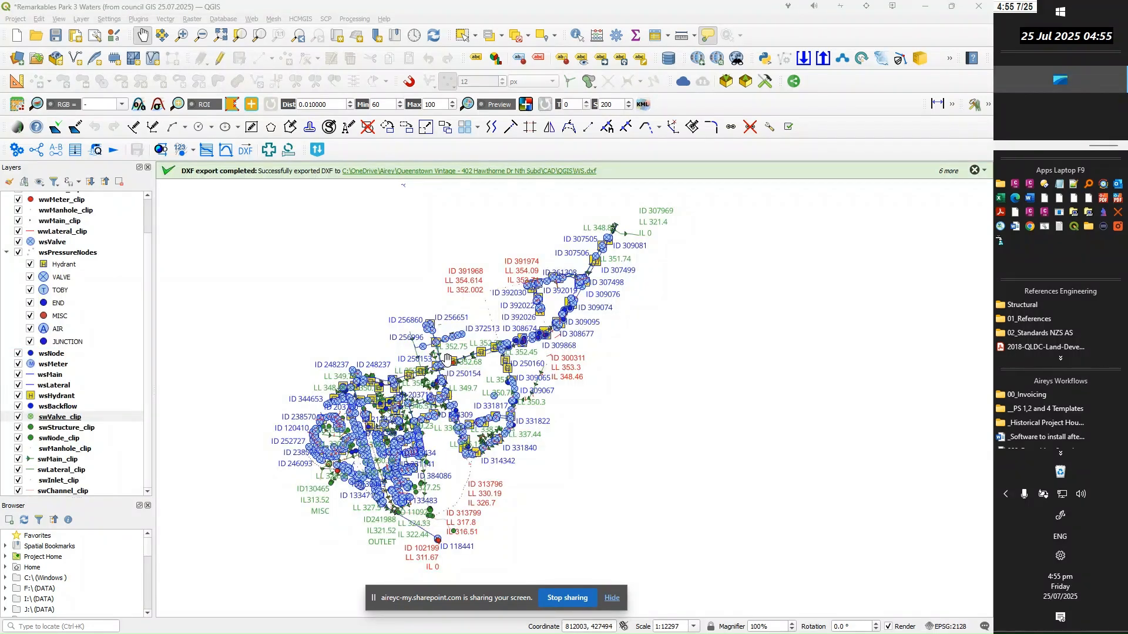
Set up a DXF export of the project with WW.dxf in the QGIS folder as the output file
scroll(479, 351, up, 1)
scroll(474, 352, up, 1)
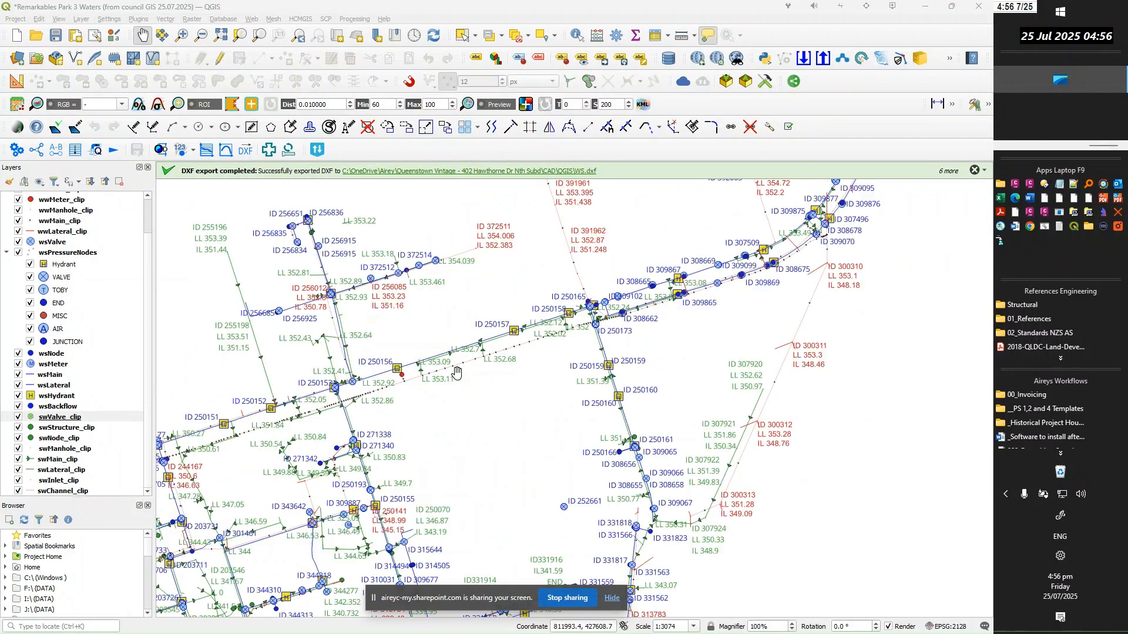
scroll(523, 489, down, 1)
click(521, 498)
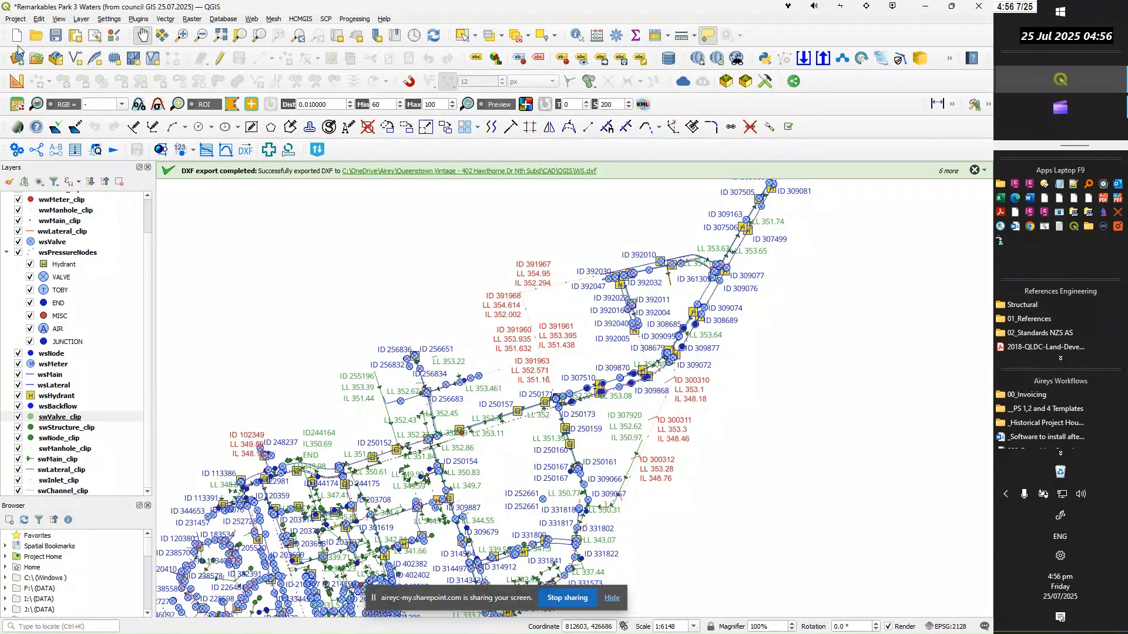
click(16, 20)
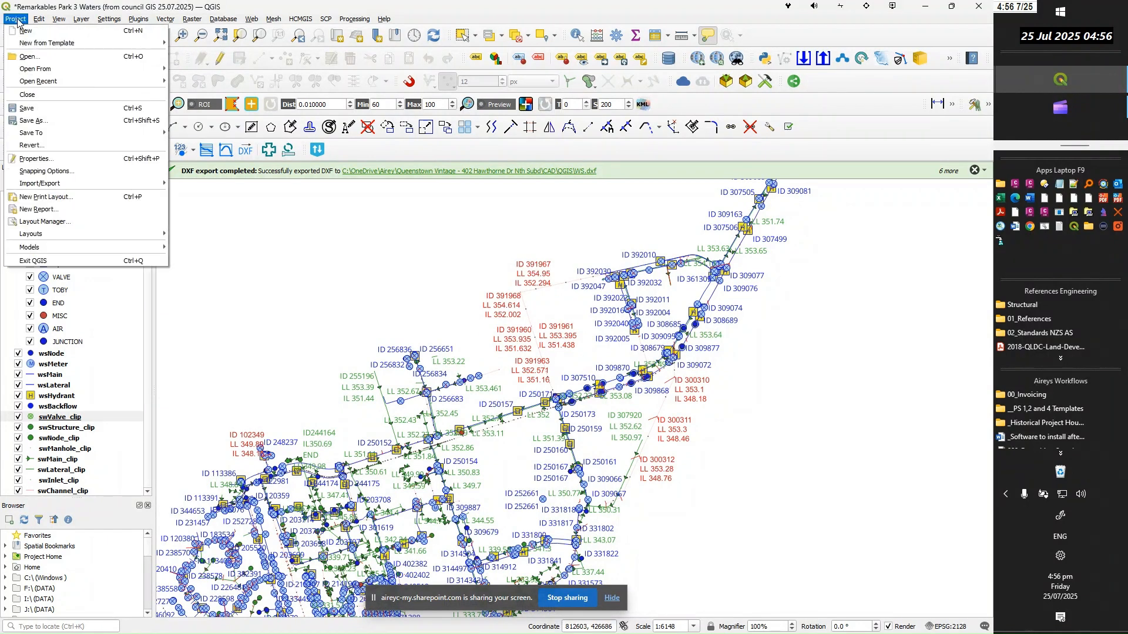
mouse_move(41, 188)
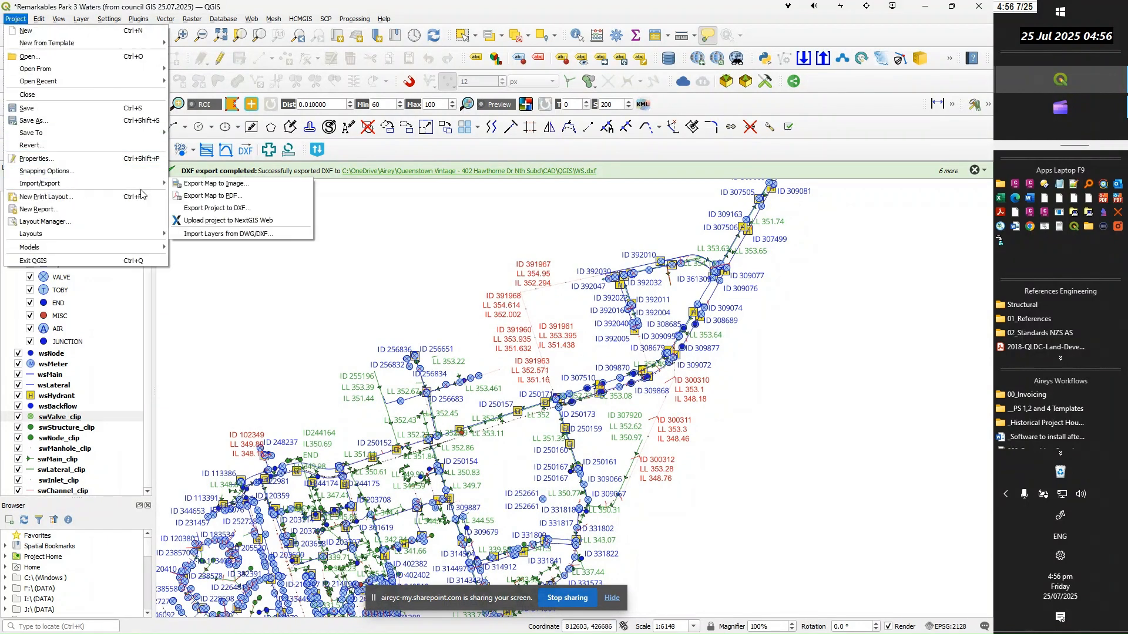
click(205, 209)
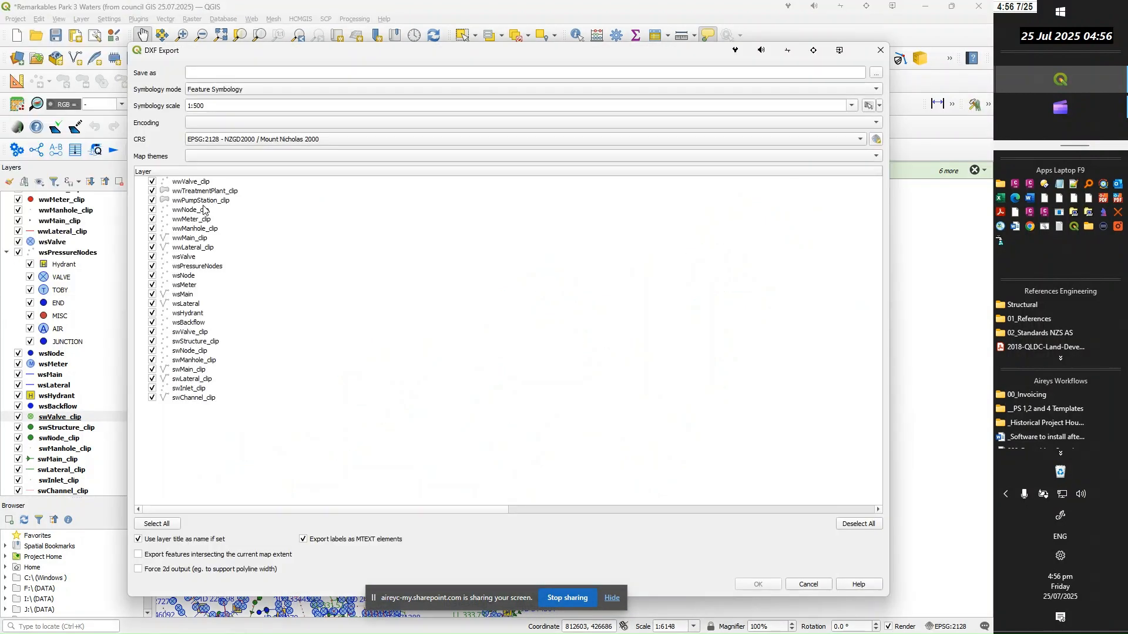
click(878, 74)
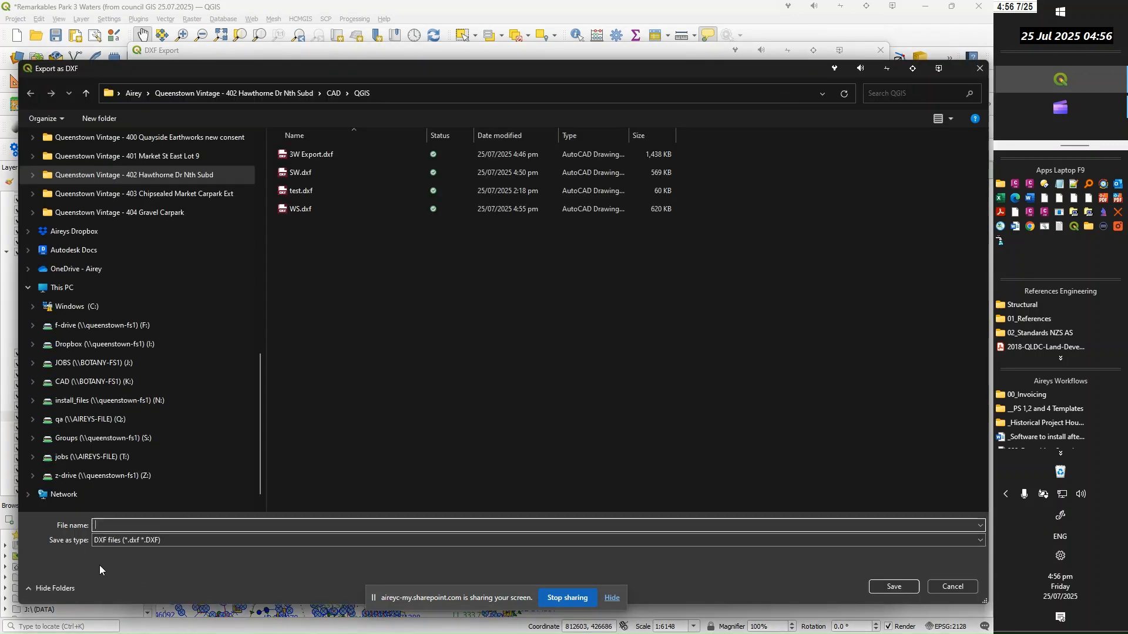
text(WW)
click(889, 585)
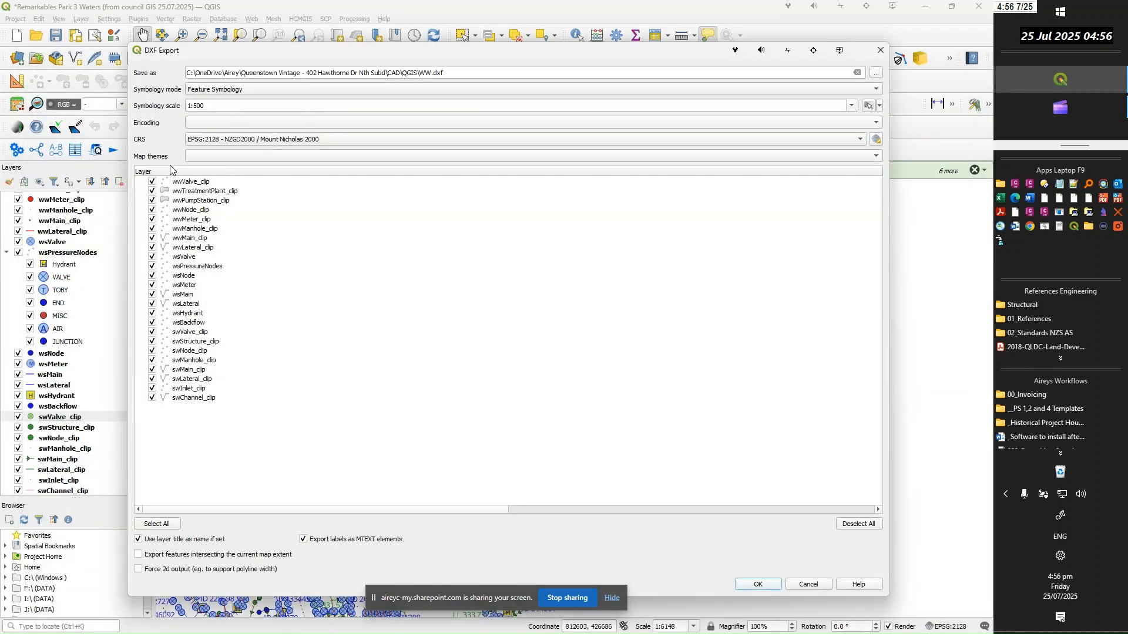
Exclude the ws and sw layers from the DXF export and export the remaining ww layers
click(152, 257)
click(152, 266)
click(152, 275)
click(152, 285)
click(152, 294)
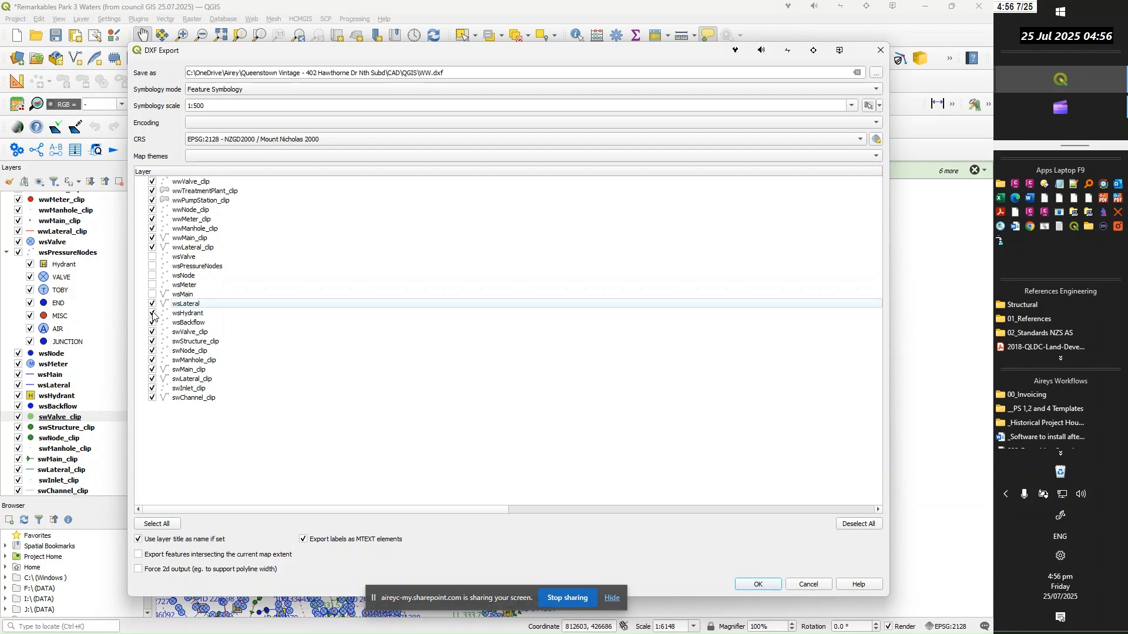
click(153, 333)
click(153, 388)
click(768, 588)
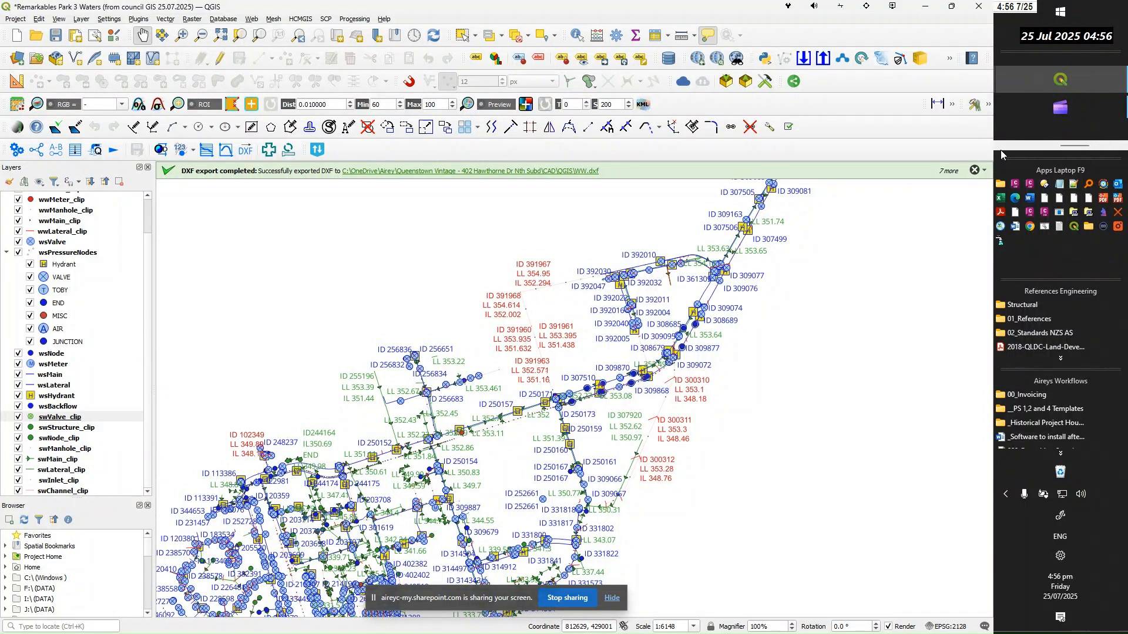
Switch to the Drawing1.dwg window in Civil 3D
click(997, 146)
click(1070, 112)
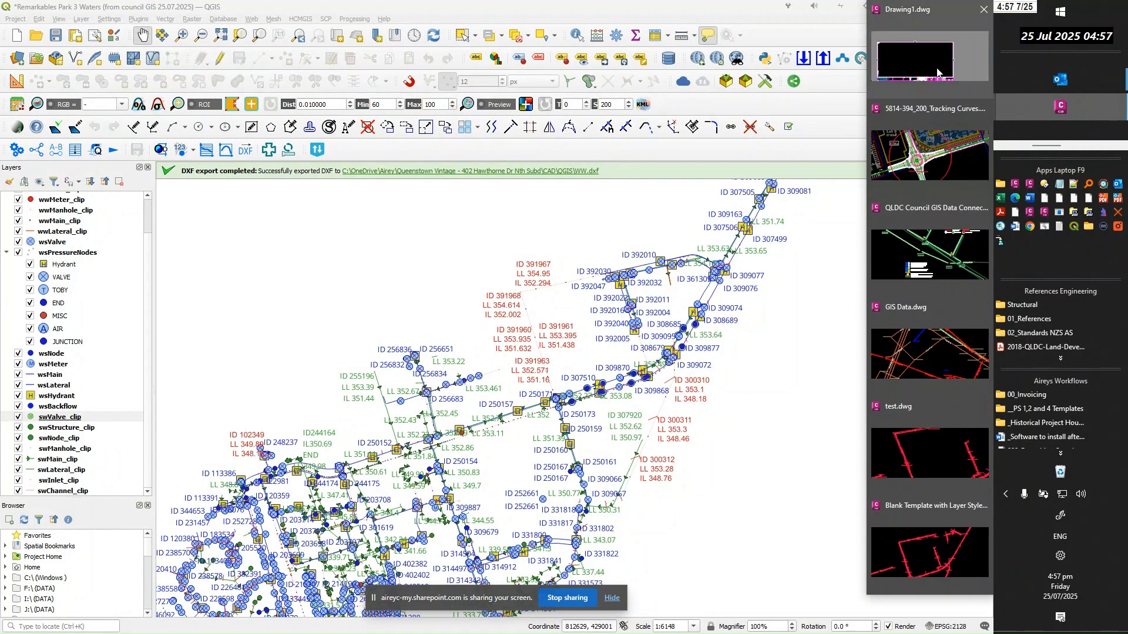
click(938, 71)
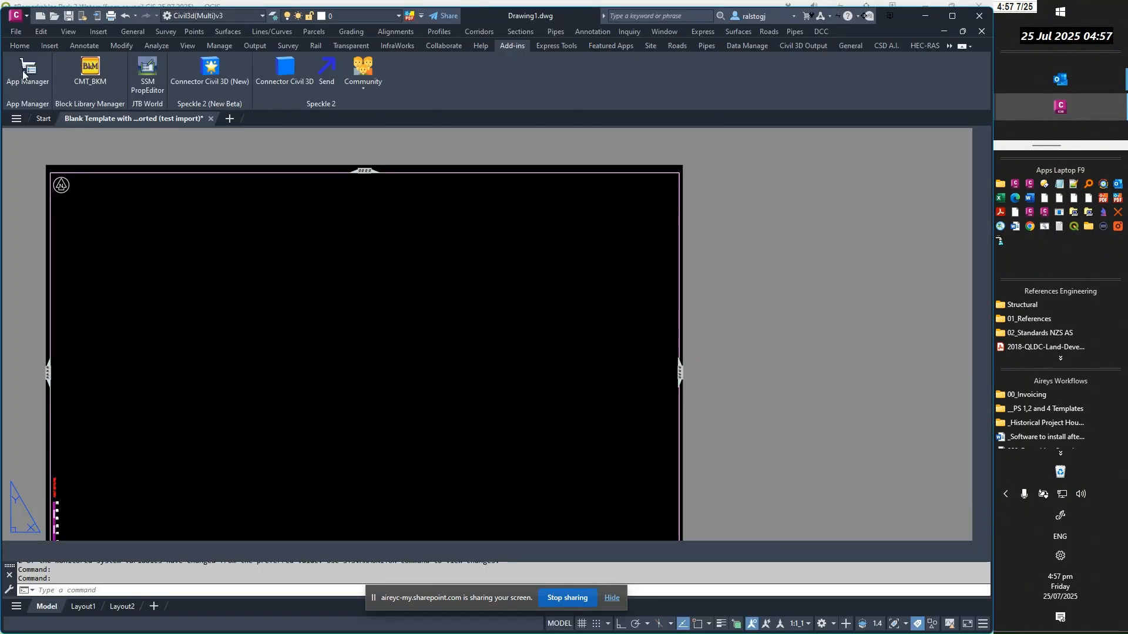
Try to open the exported WW.dxf from the QGIS folder
click(16, 31)
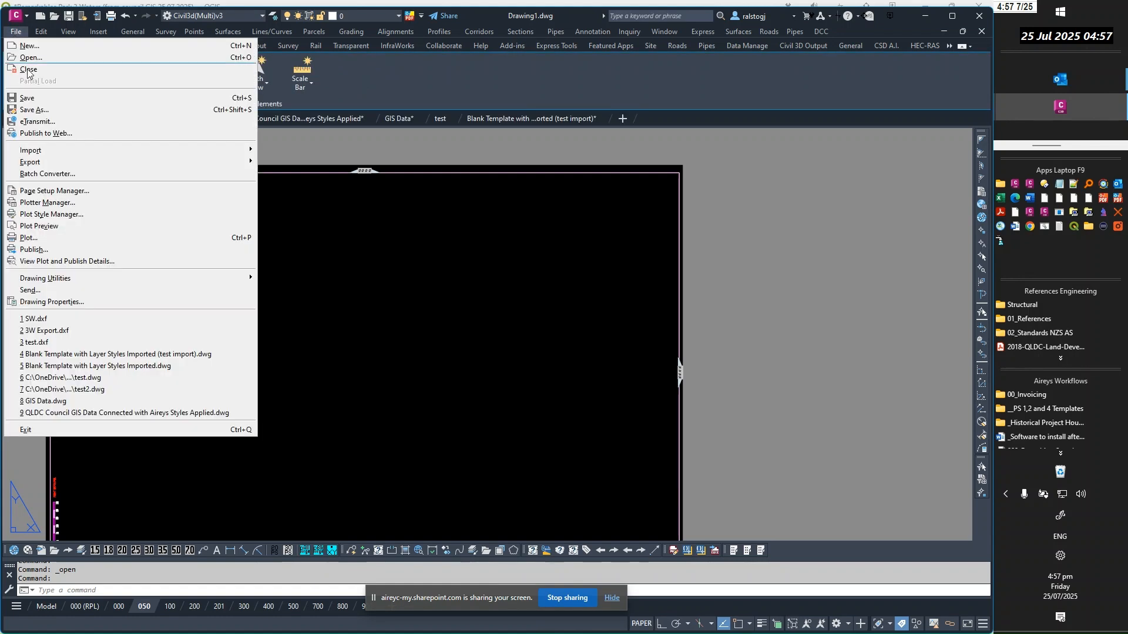
click(31, 58)
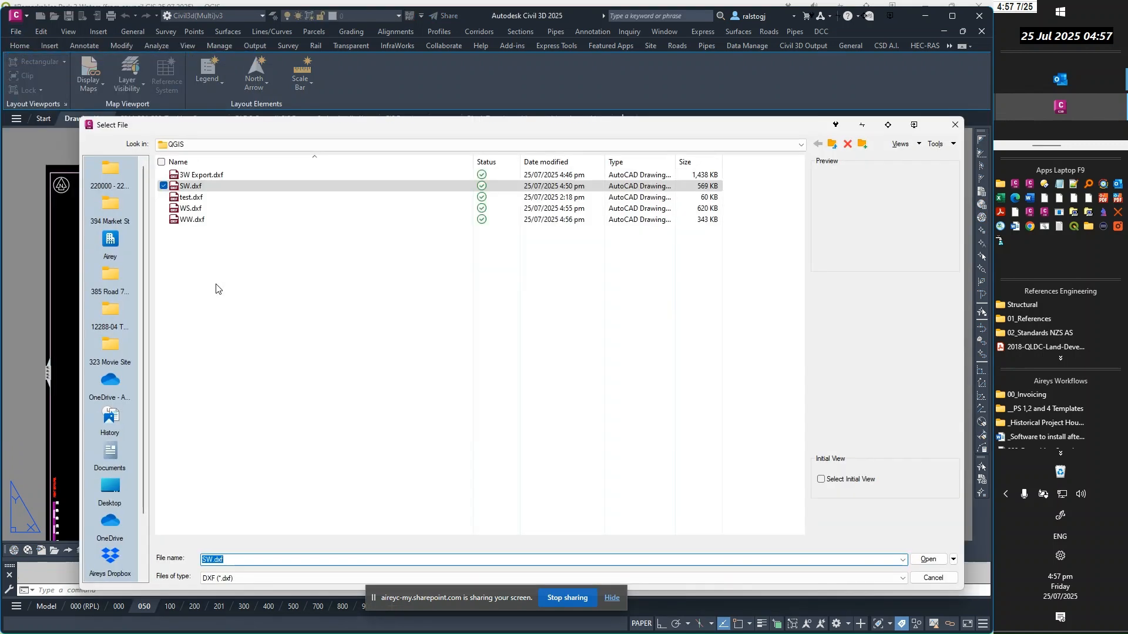
click(186, 221)
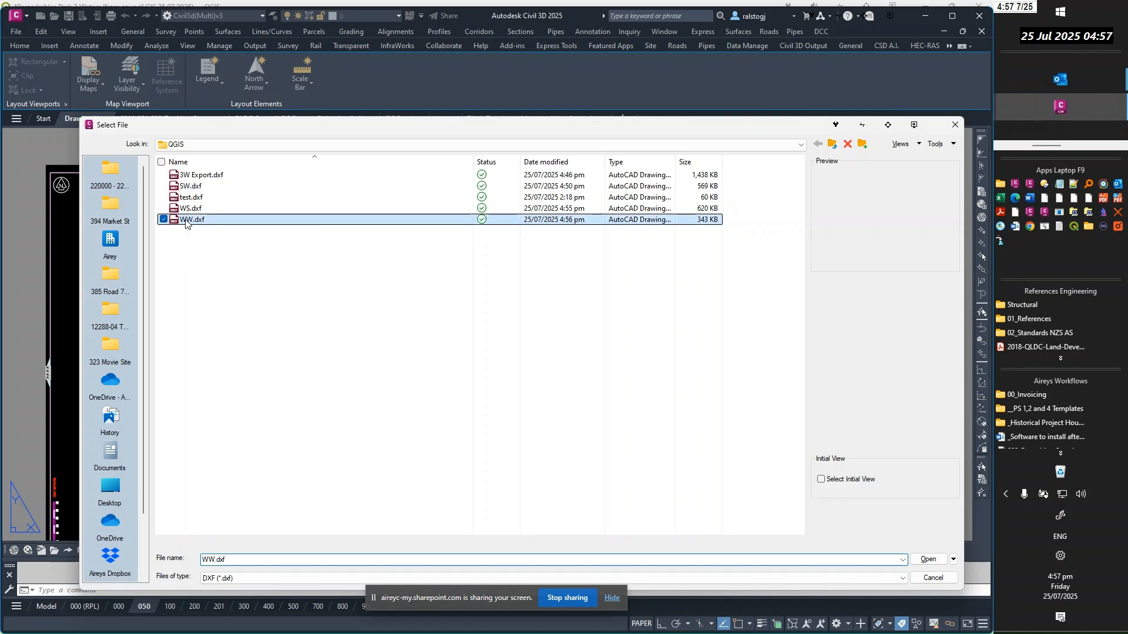
click(925, 560)
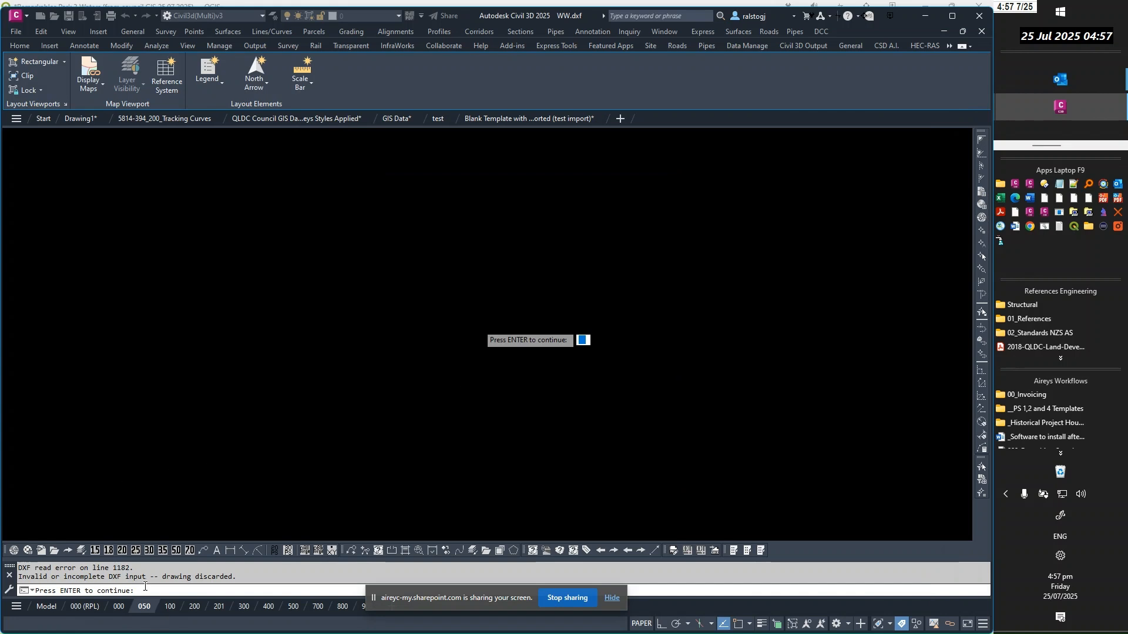
key(Return)
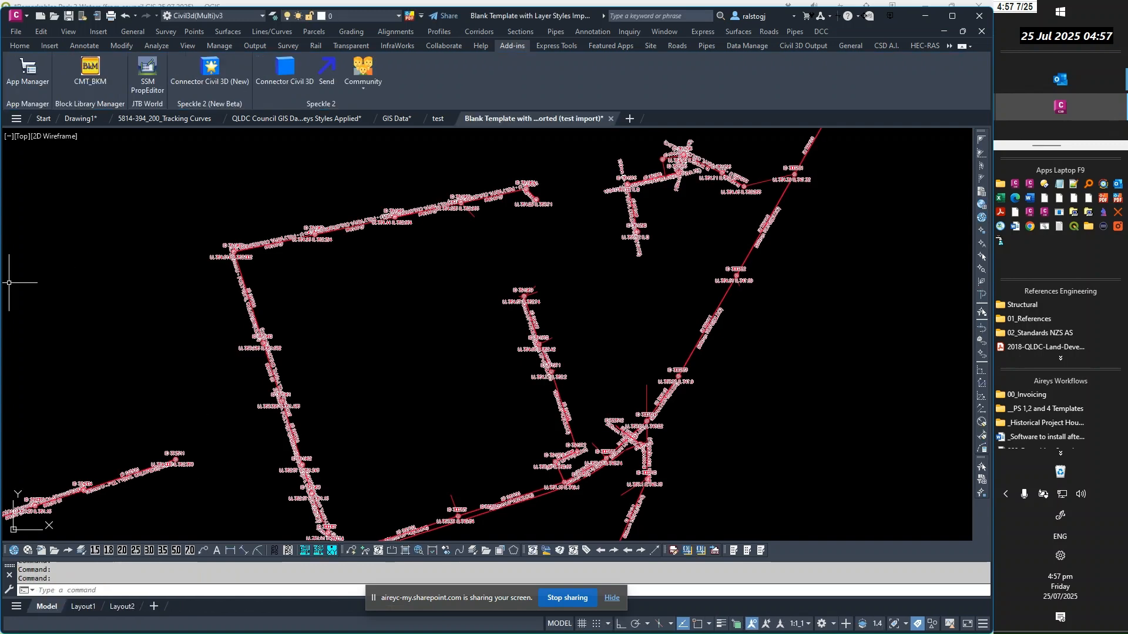
Open the exported WS.dxf from the QGIS folder
click(16, 32)
mouse_move(41, 32)
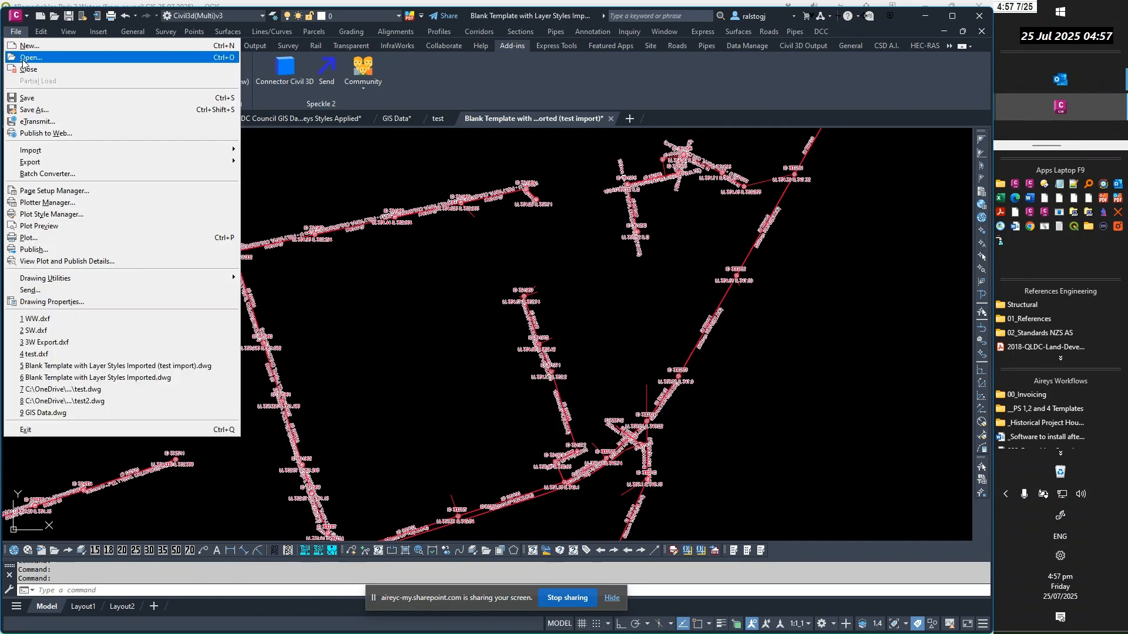
click(27, 58)
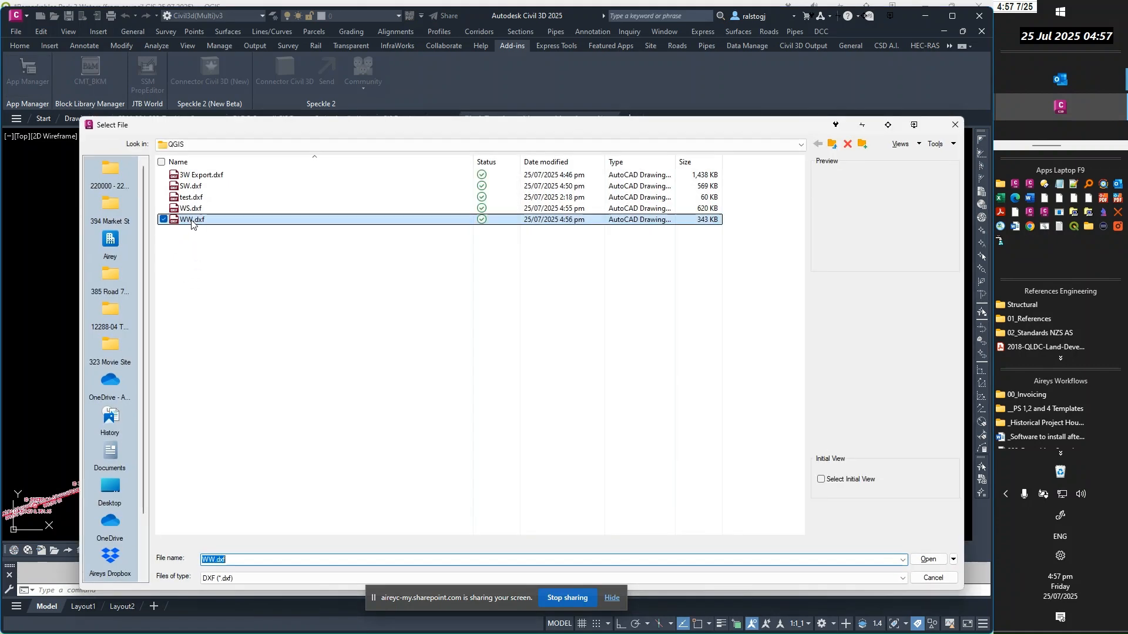
click(191, 209)
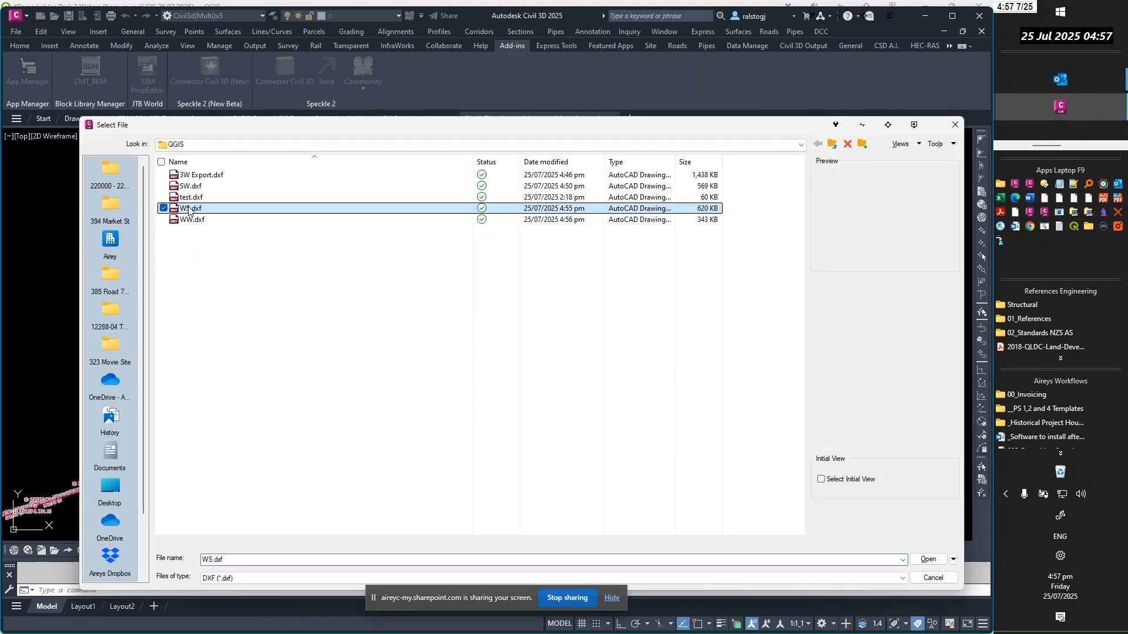
click(920, 561)
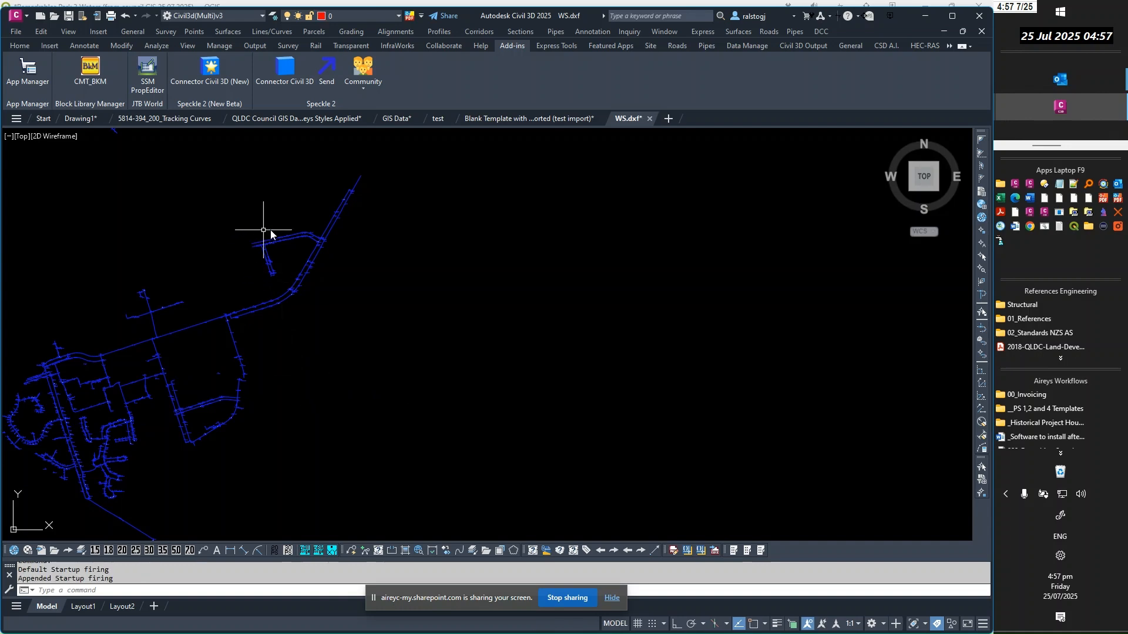
Examine the overlapping valve circle and yellow hydrant square at ID 361306, selecting both symbols and clearing the selection
scroll(290, 240, up, 4)
scroll(345, 221, up, 6)
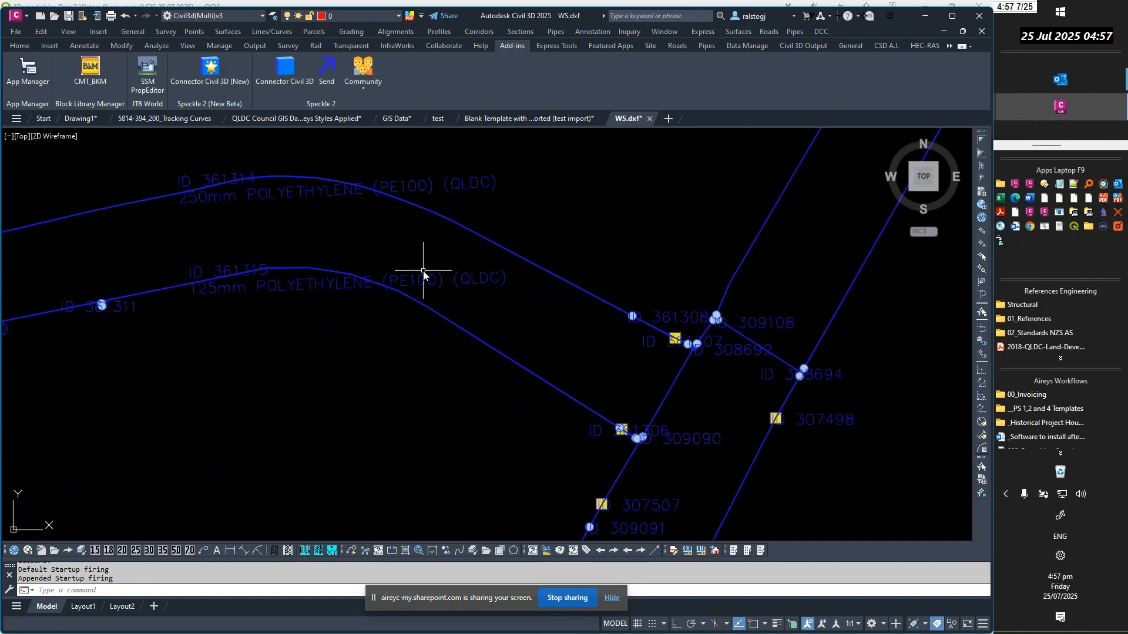
scroll(620, 438, up, 8)
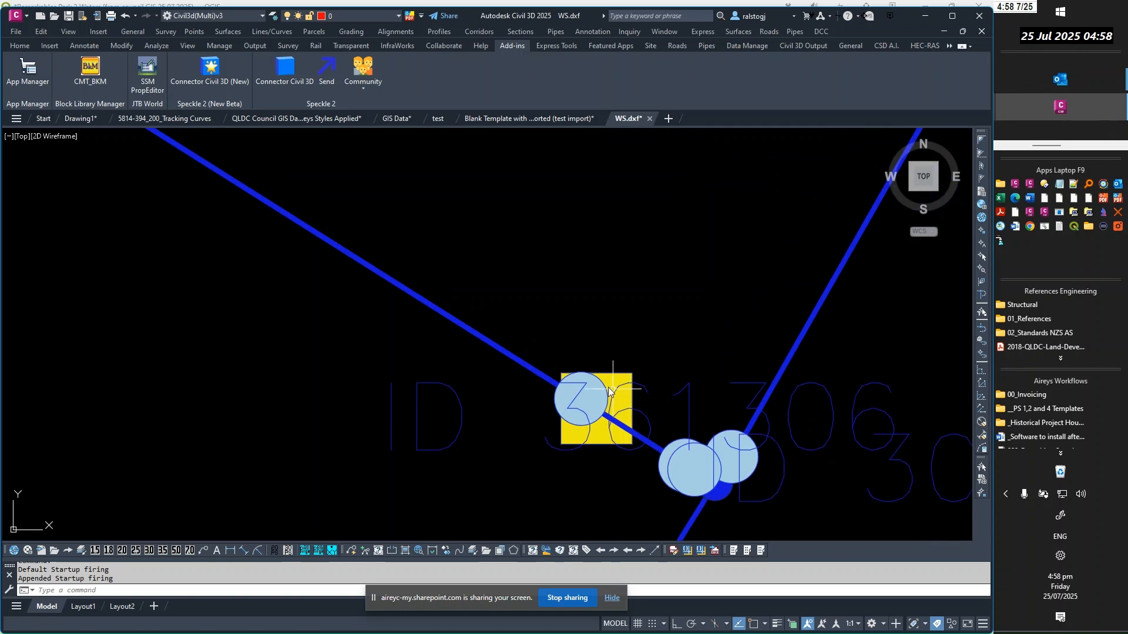
click(600, 385)
scroll(611, 388, down, 2)
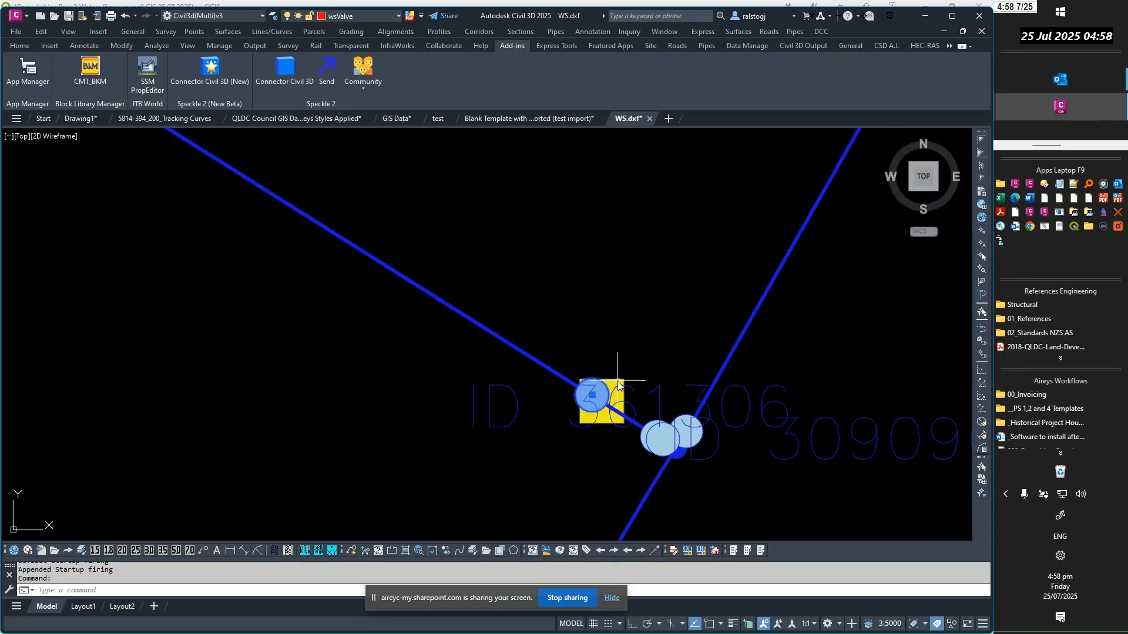
click(618, 385)
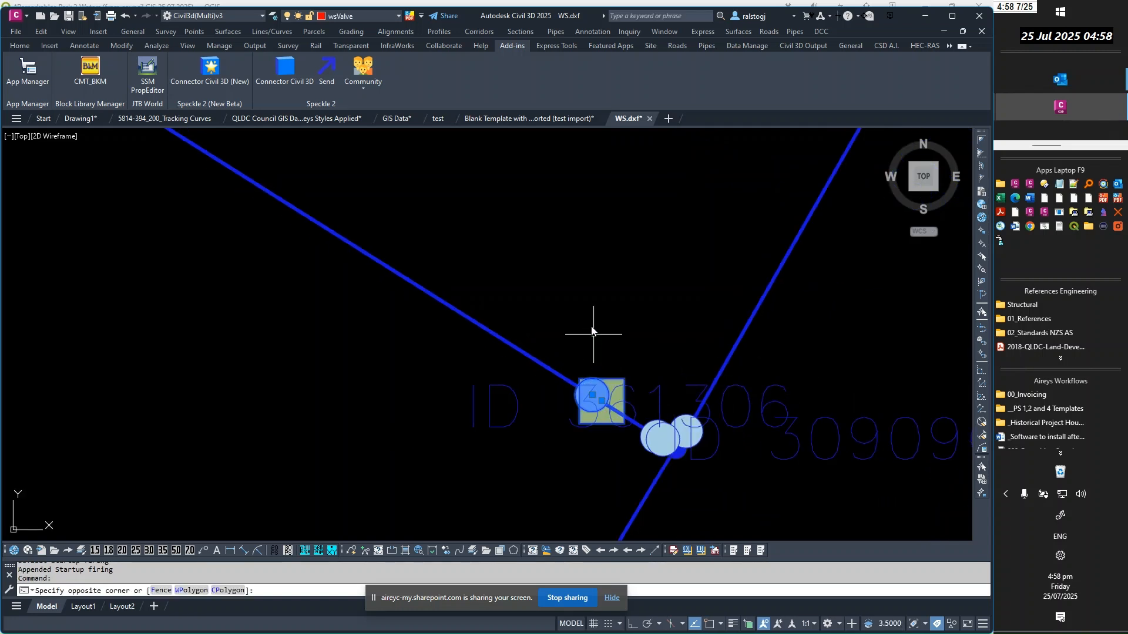
key(Escape)
key(Escape)
scroll(591, 331, down, 3)
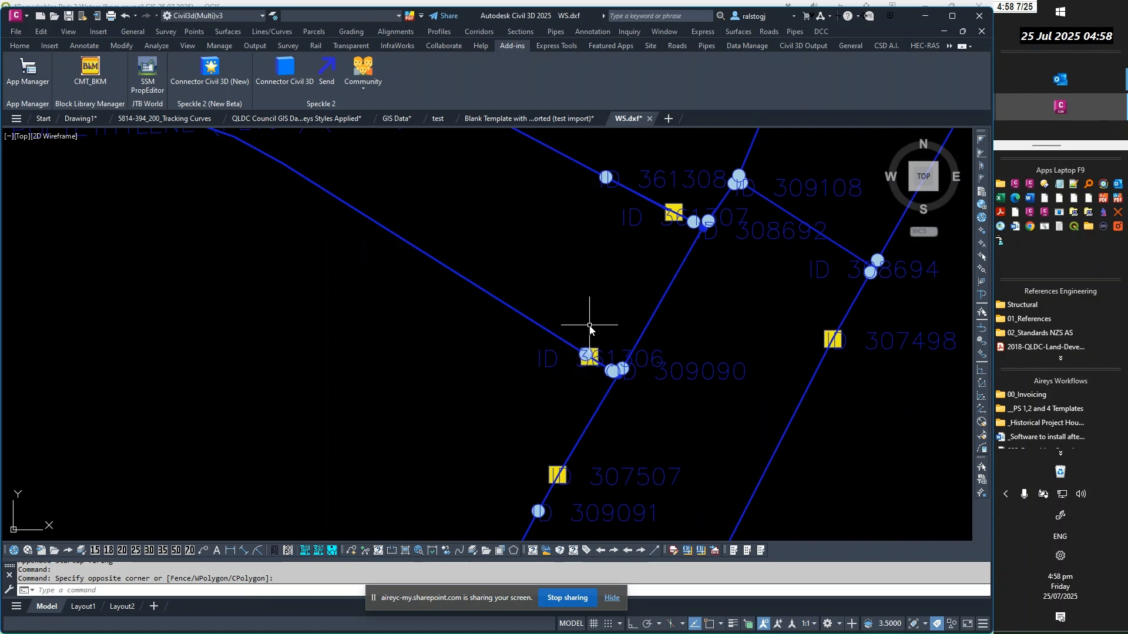
key(Escape)
Examine the pipe labels, node IDs and symbols across the water supply network, including the isolated private pipe to the north
scroll(593, 347, down, 3)
scroll(517, 296, down, 1)
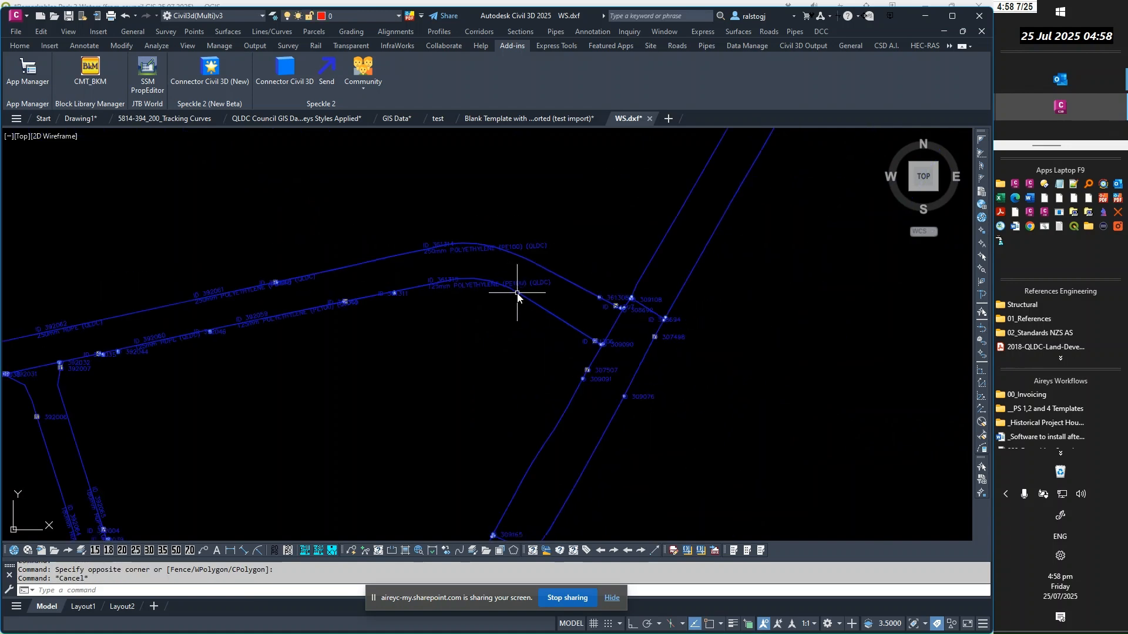
scroll(277, 340, up, 4)
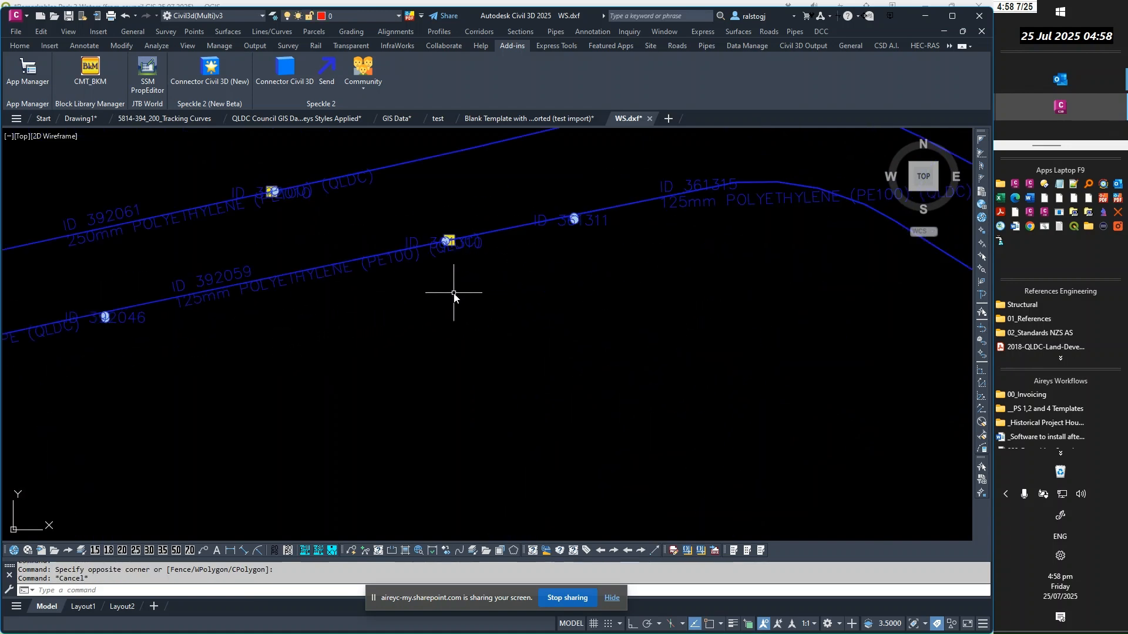
scroll(452, 294, down, 3)
scroll(400, 367, down, 1)
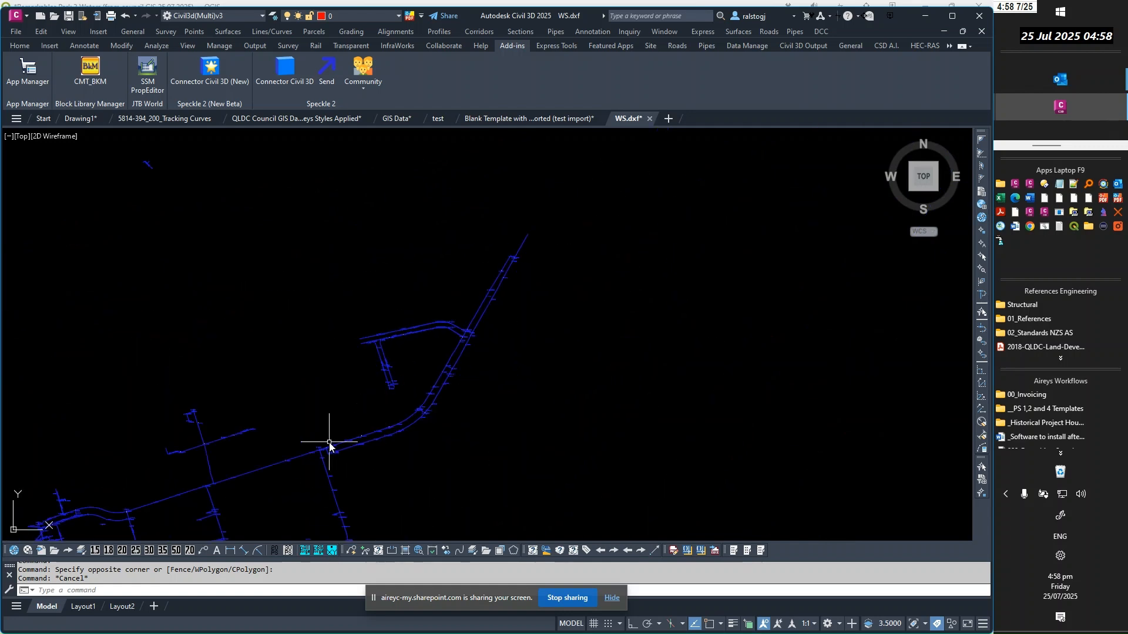
scroll(170, 182, up, 6)
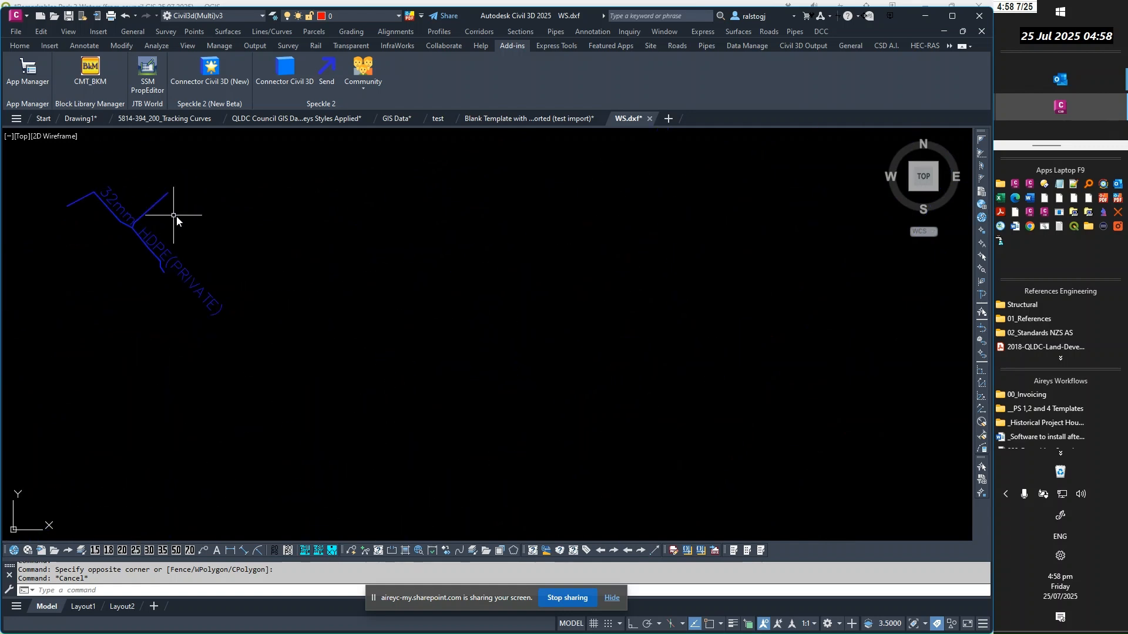
scroll(297, 235, down, 5)
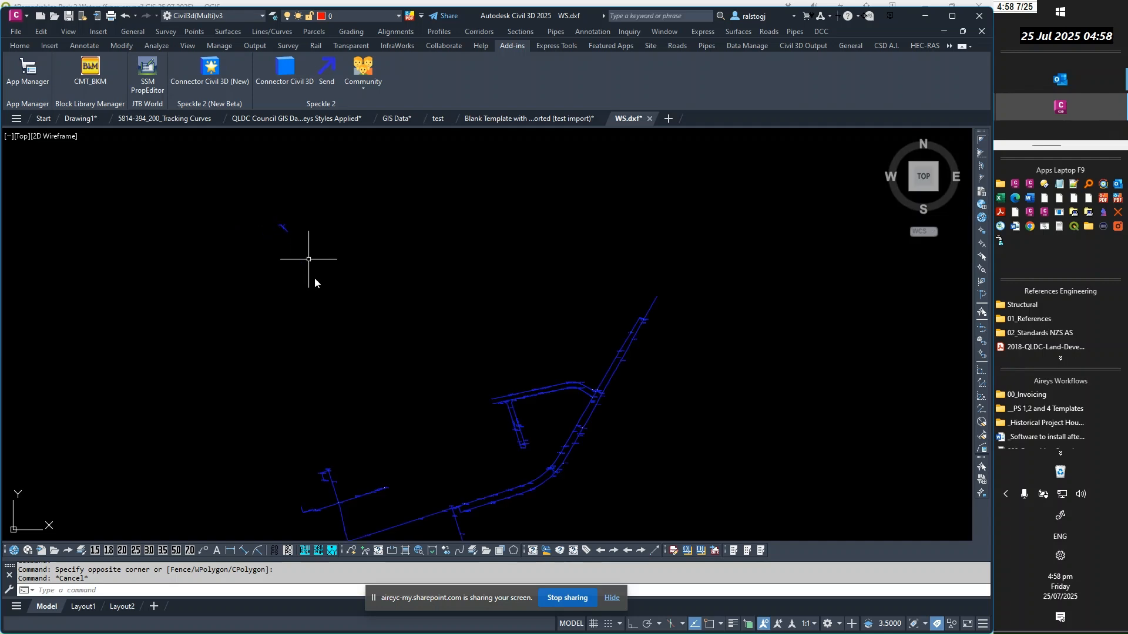
scroll(390, 452, down, 2)
scroll(365, 453, down, 2)
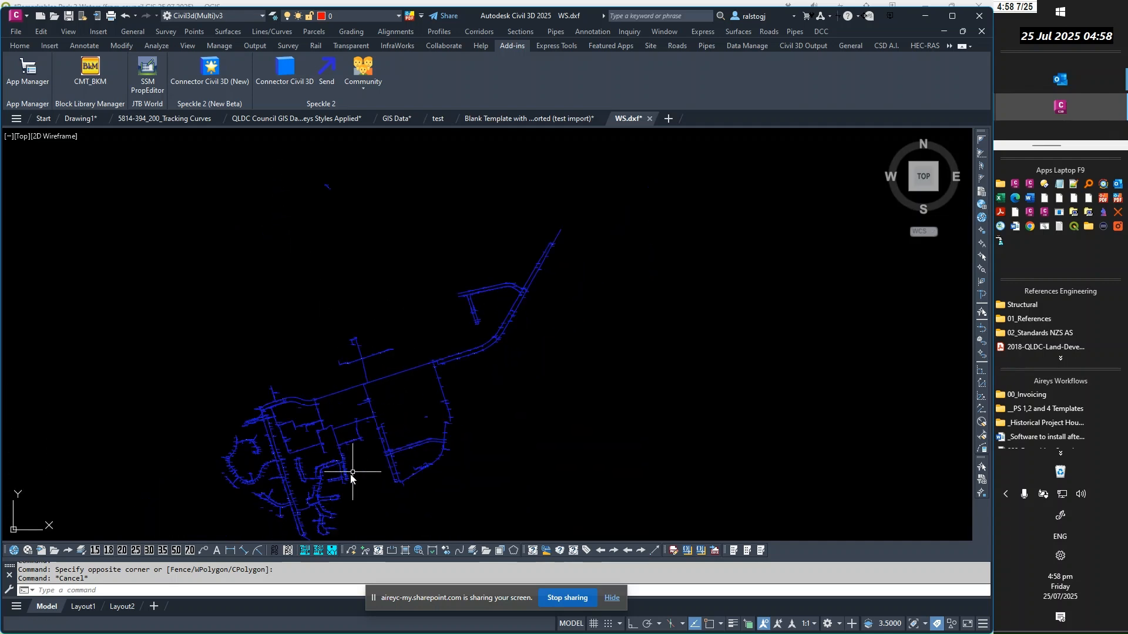
scroll(347, 479, up, 3)
scroll(521, 479, up, 4)
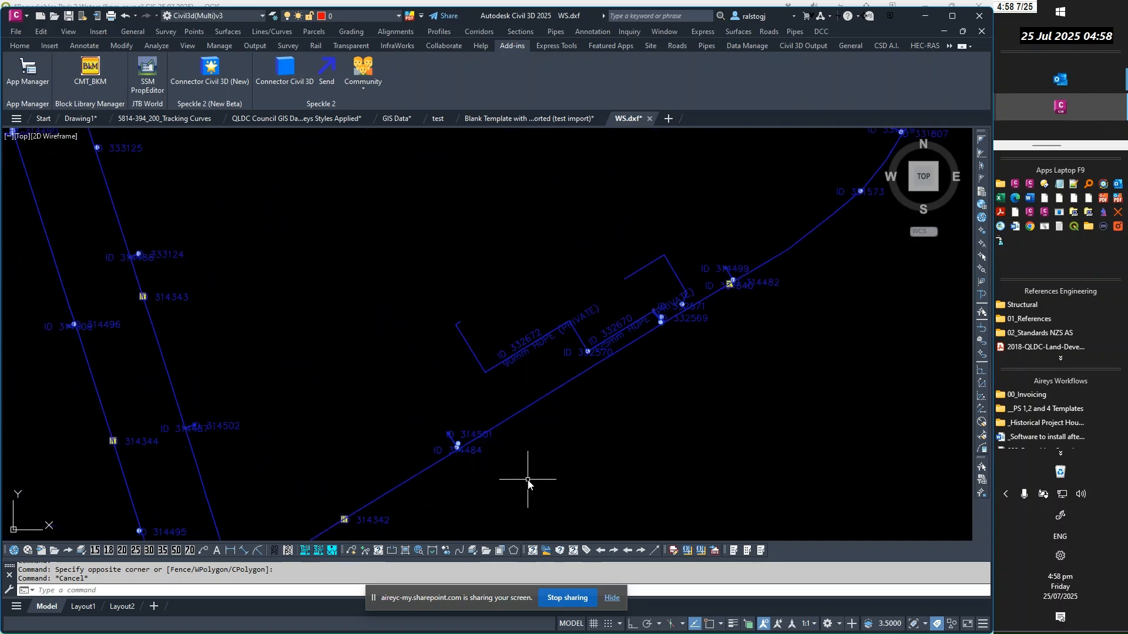
scroll(531, 473, down, 4)
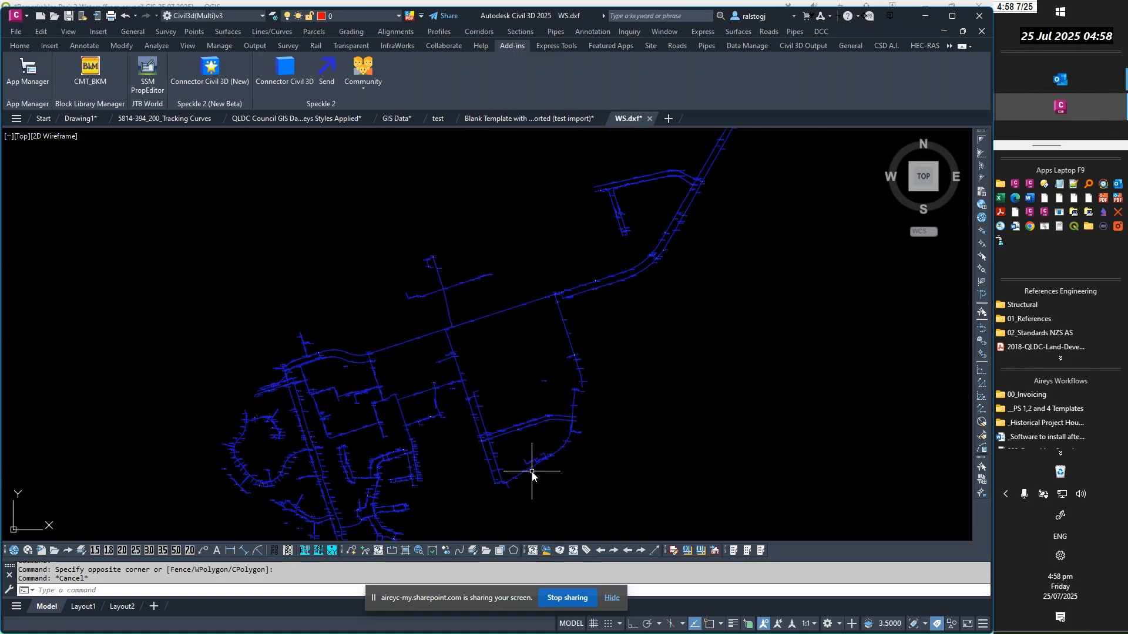